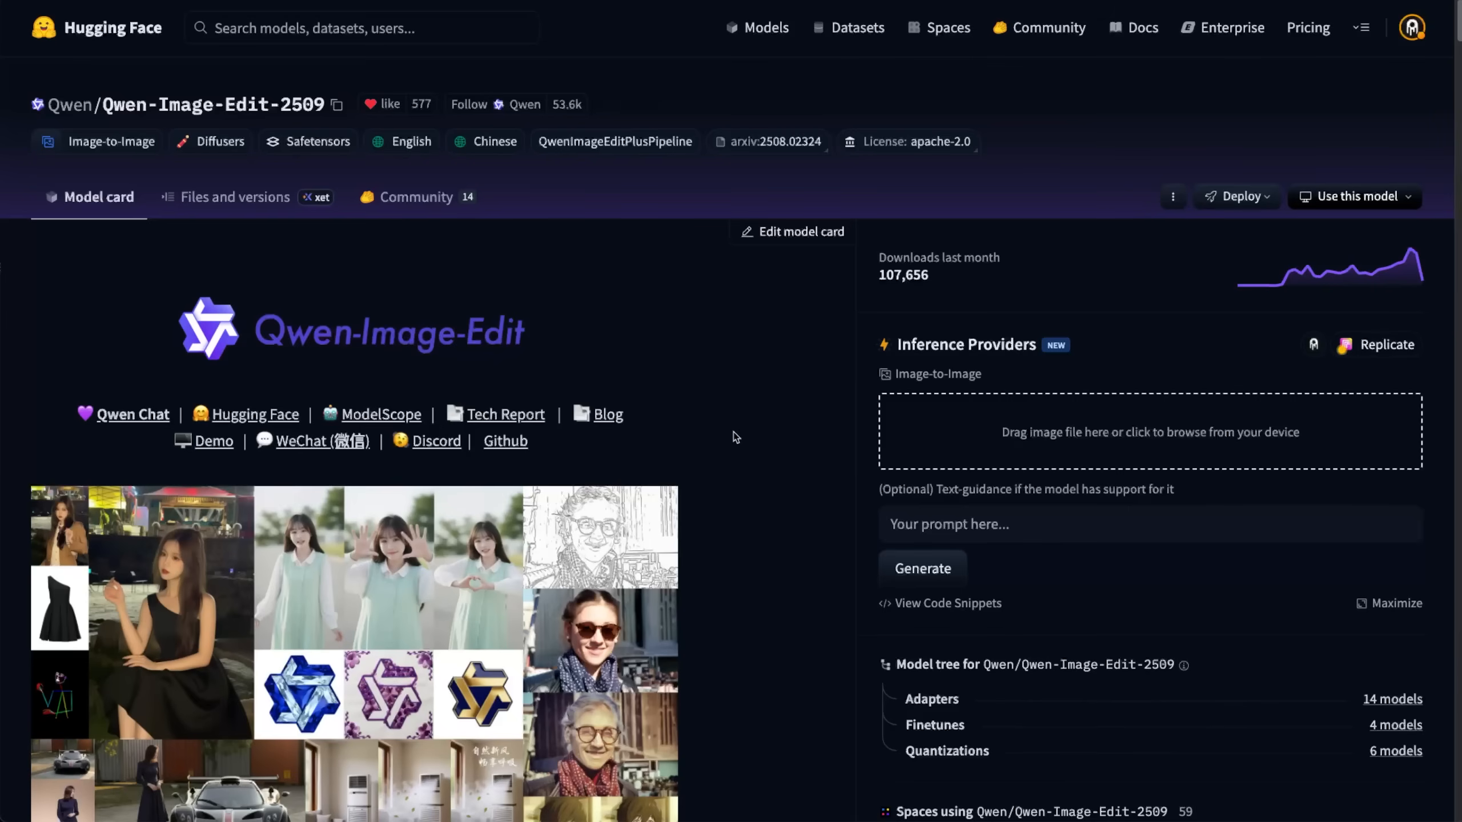
- Examine the Qwen-Image-Edit-2509 model card, including its example images and the introduction's list of improvements
{"action": "scroll", "coordinate": [762, 466], "scroll_direction": "down", "scroll_amount": 5}
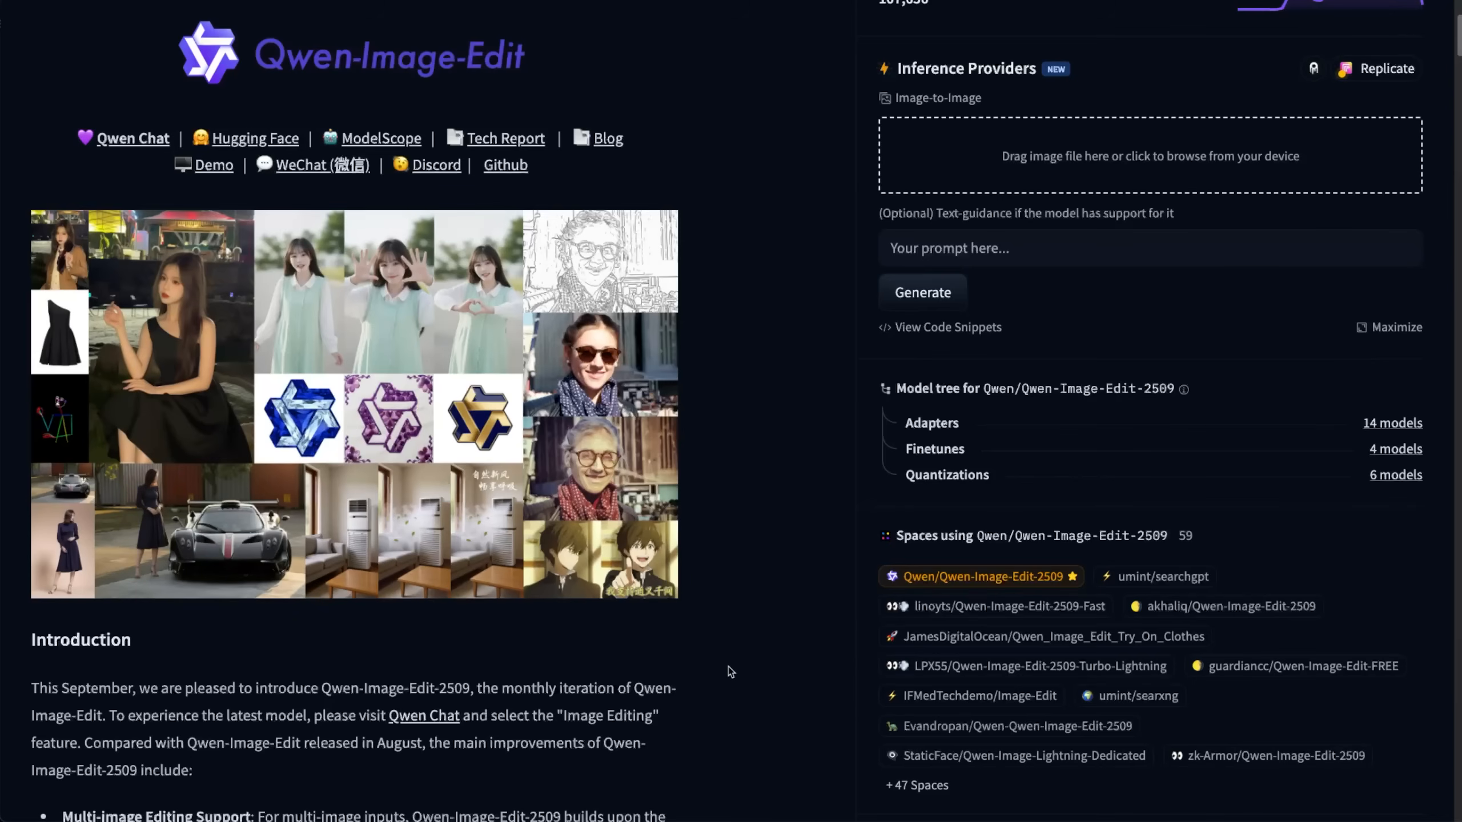
{"action": "scroll", "coordinate": [730, 670], "scroll_direction": "up", "scroll_amount": 5}
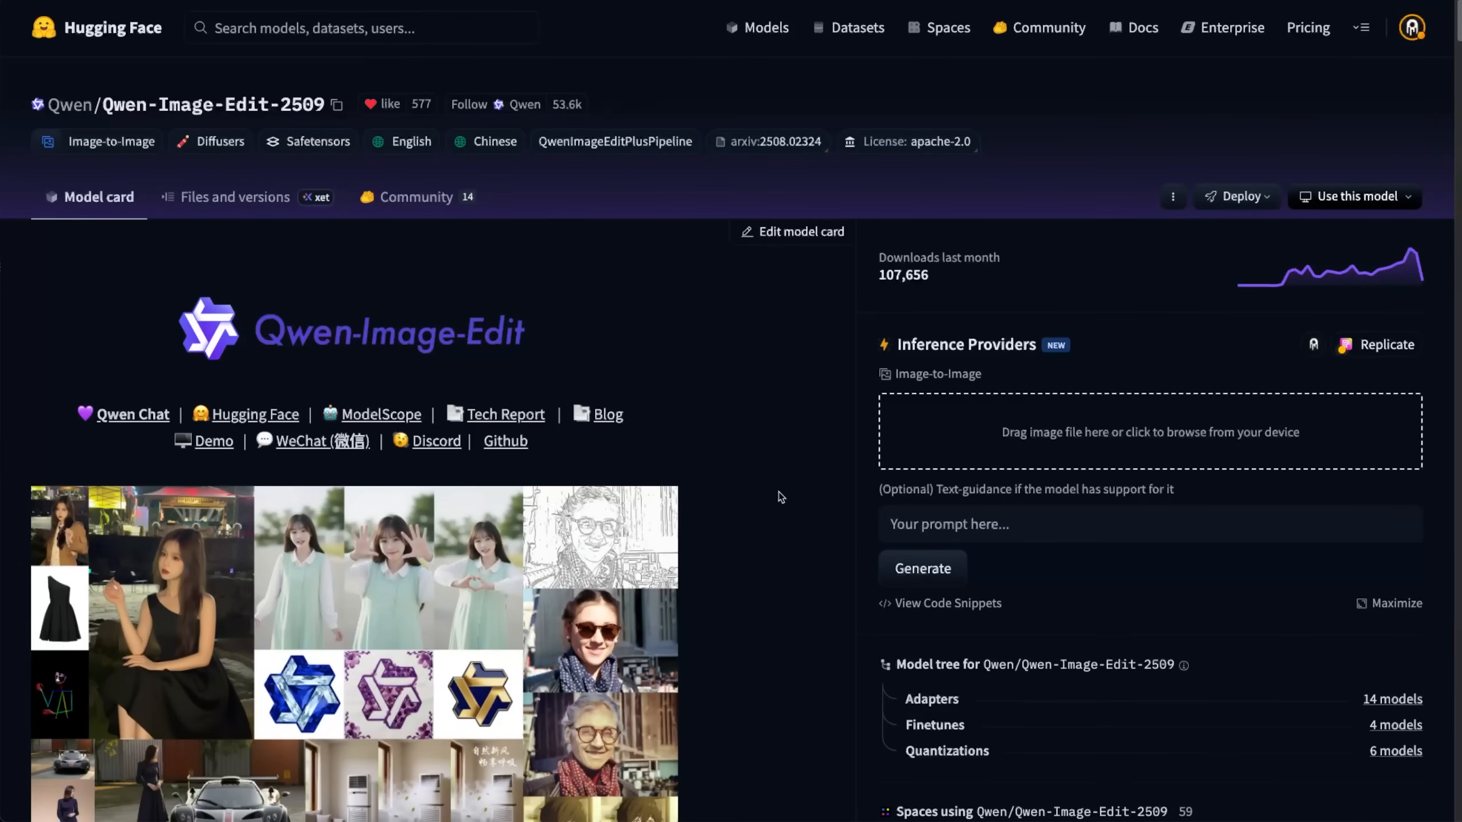
{"action": "scroll", "coordinate": [778, 496], "scroll_direction": "down", "scroll_amount": 8}
{"action": "scroll", "coordinate": [781, 496], "scroll_direction": "down", "scroll_amount": 4}
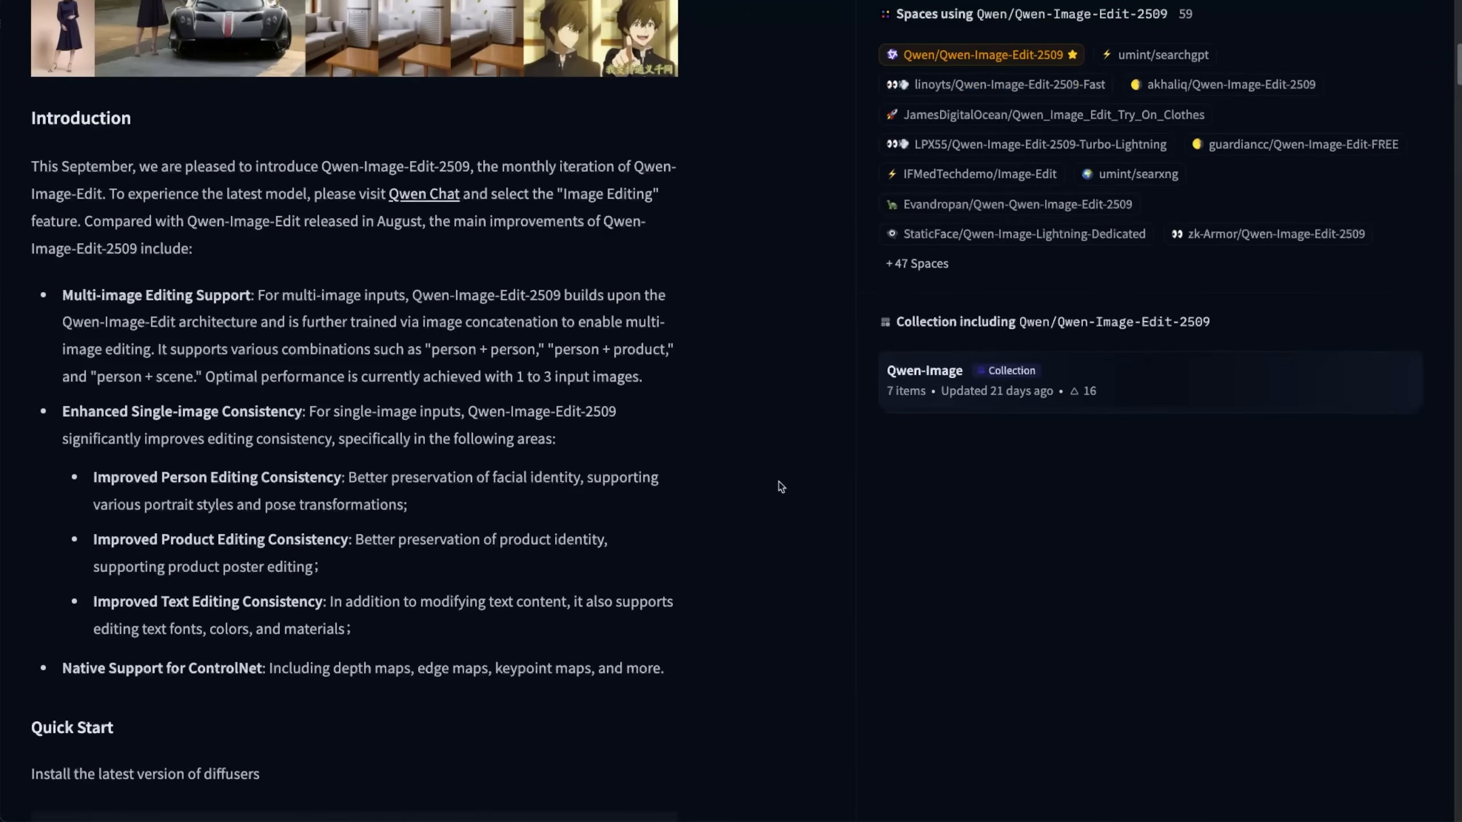
{"action": "scroll", "coordinate": [781, 487], "scroll_direction": "up", "scroll_amount": 13}
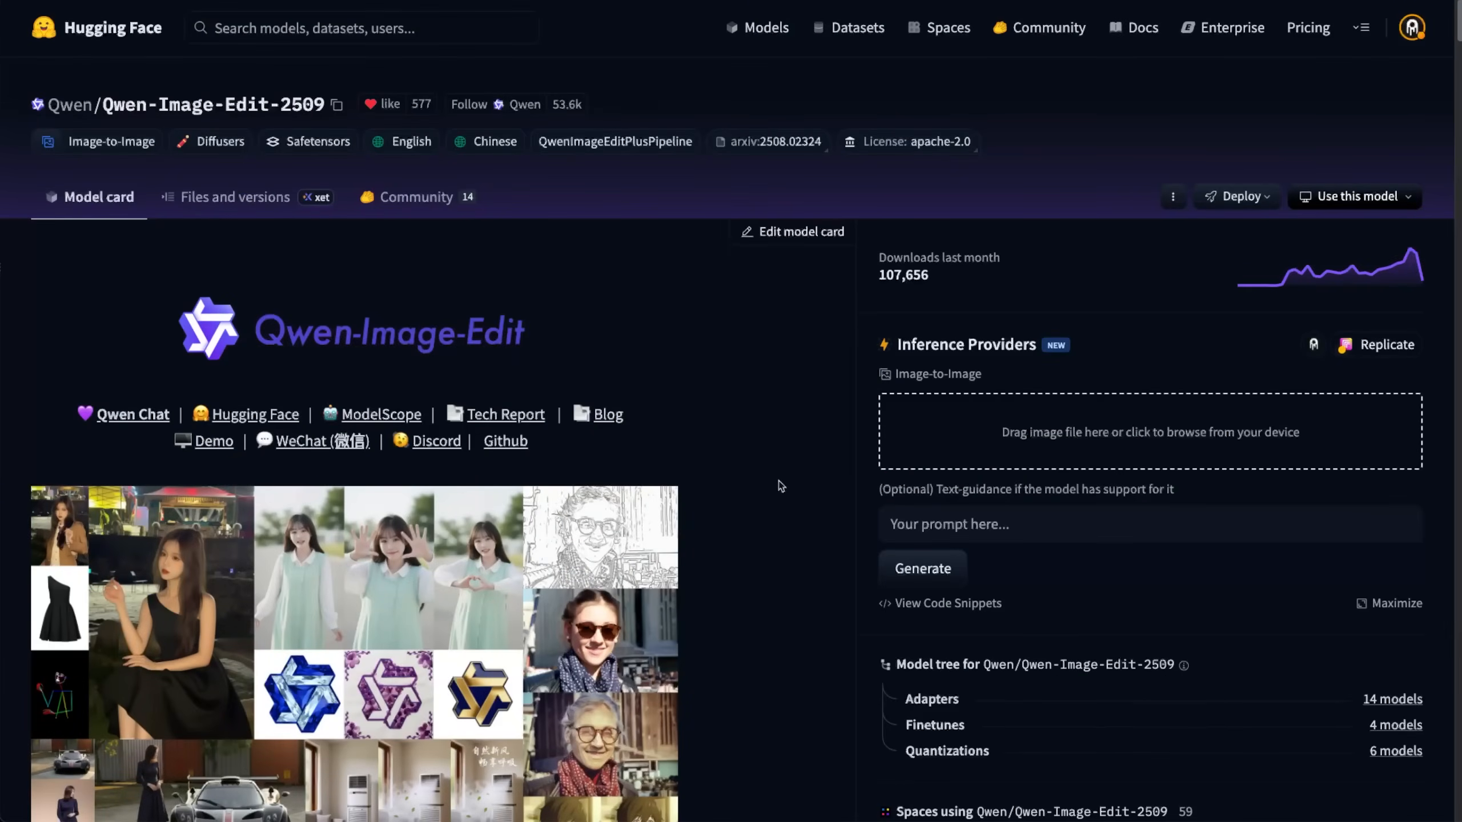
{"action": "scroll", "coordinate": [780, 485], "scroll_direction": "down", "scroll_amount": 6}
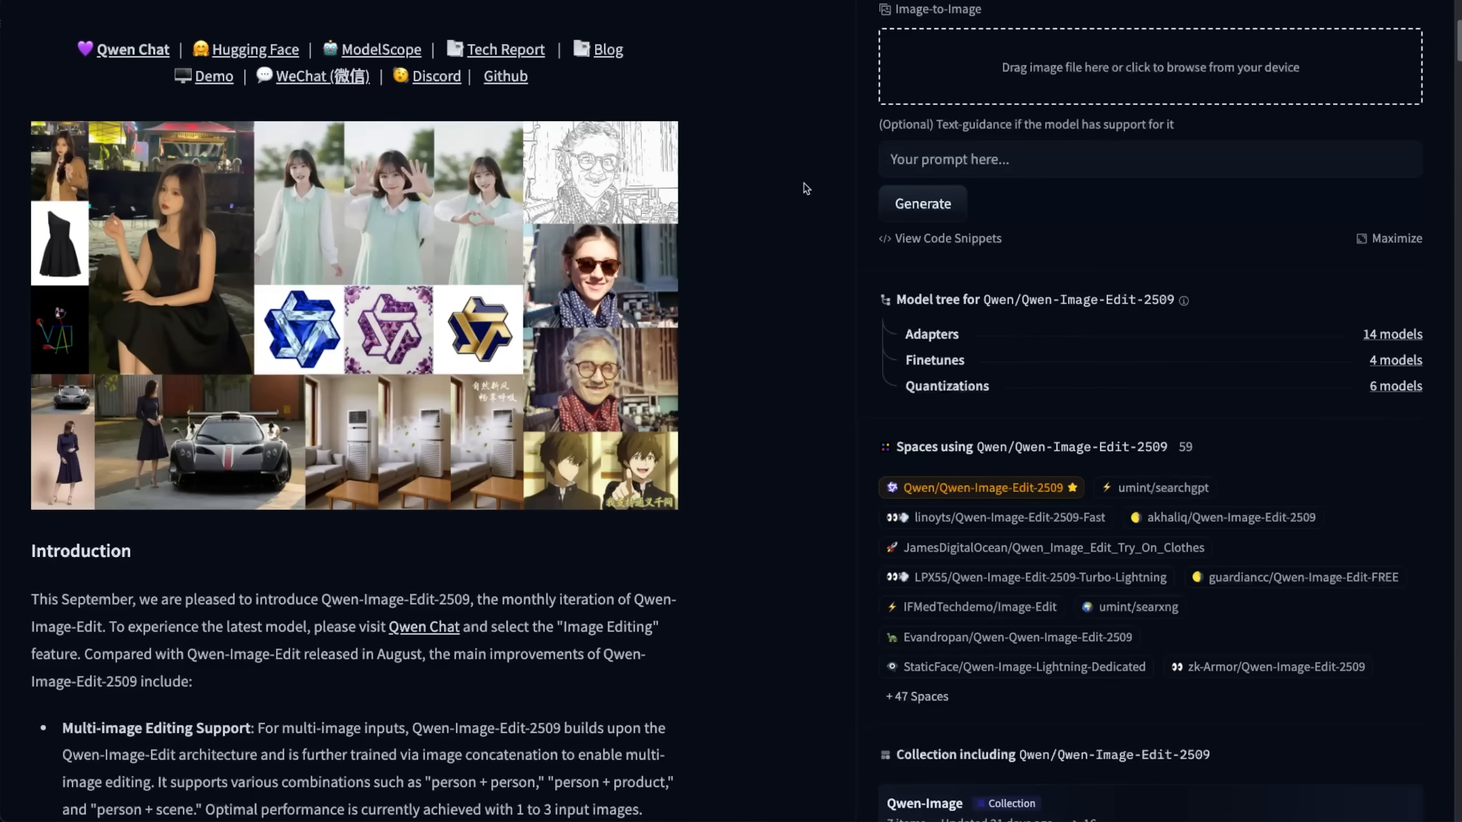
{"action": "scroll", "coordinate": [788, 175], "scroll_direction": "up", "scroll_amount": 1}
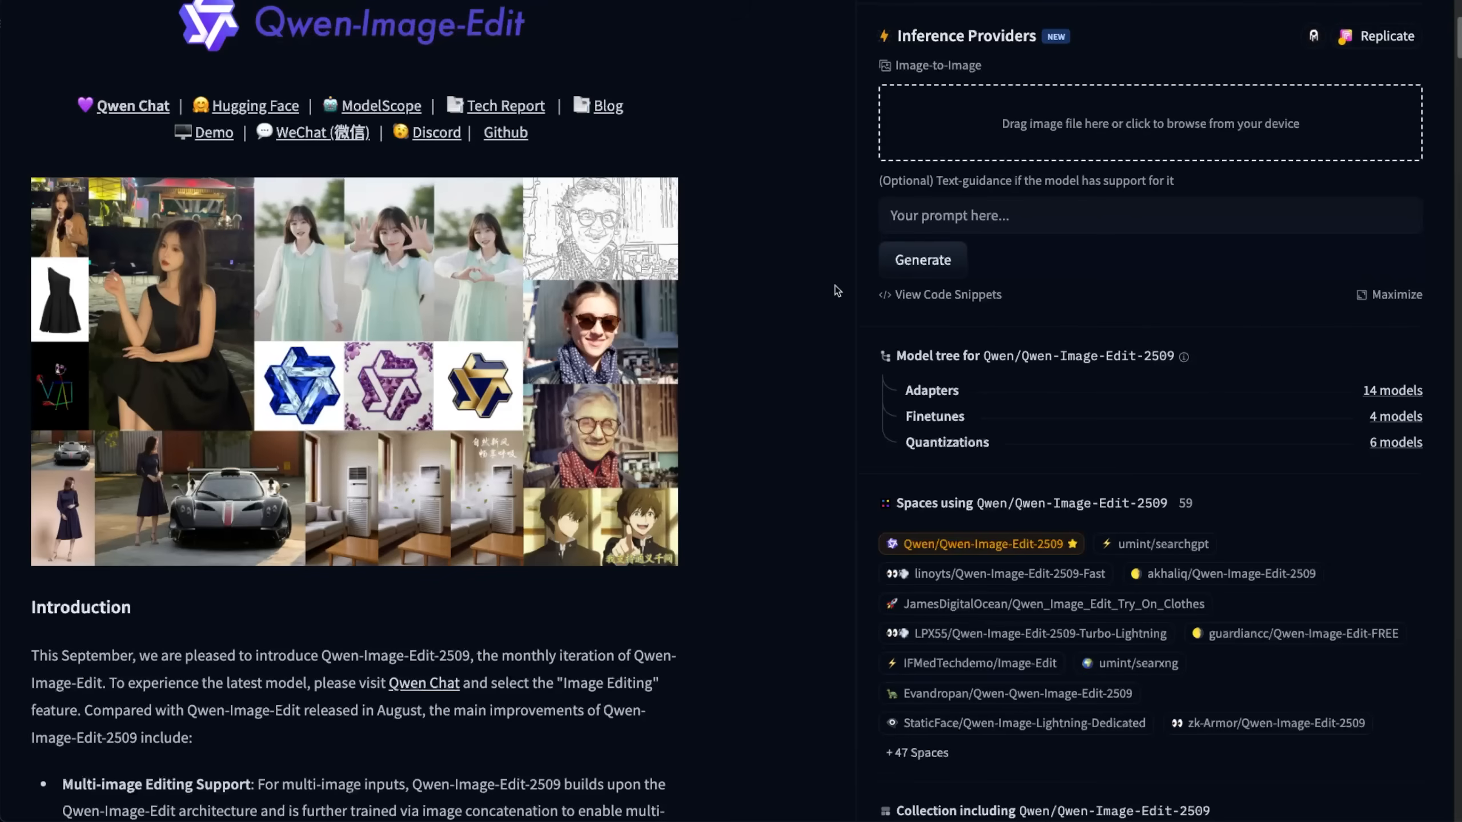
{"action": "scroll", "coordinate": [834, 286], "scroll_direction": "up", "scroll_amount": 1}
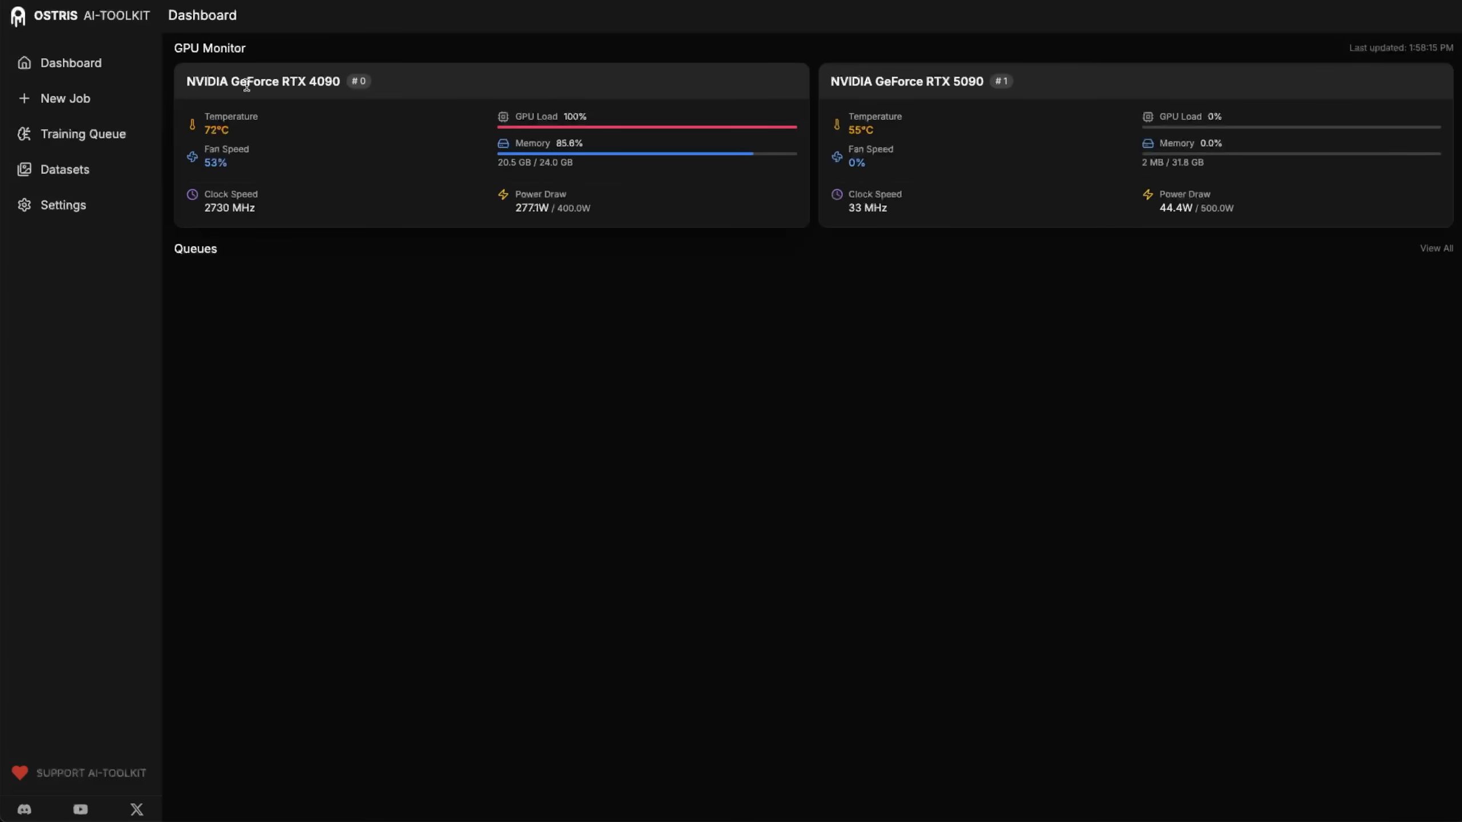
- Check the model names of the two graphics cards in the AI-Toolkit dashboard's GPU monitor
{"action": "left_click_drag", "start_coordinate": [311, 85], "coordinate": [341, 84]}
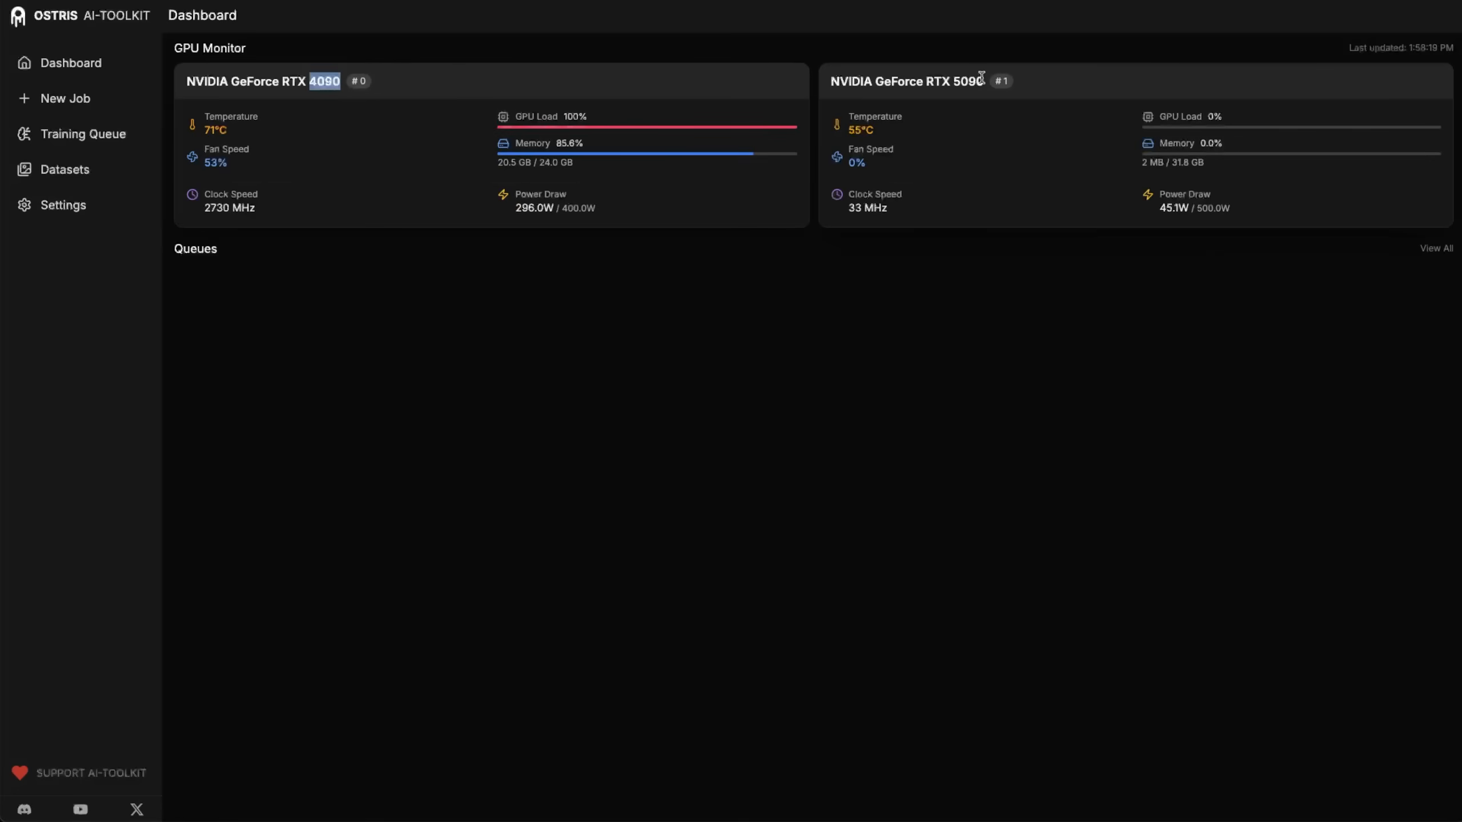
{"action": "left_click_drag", "start_coordinate": [983, 80], "coordinate": [836, 75]}
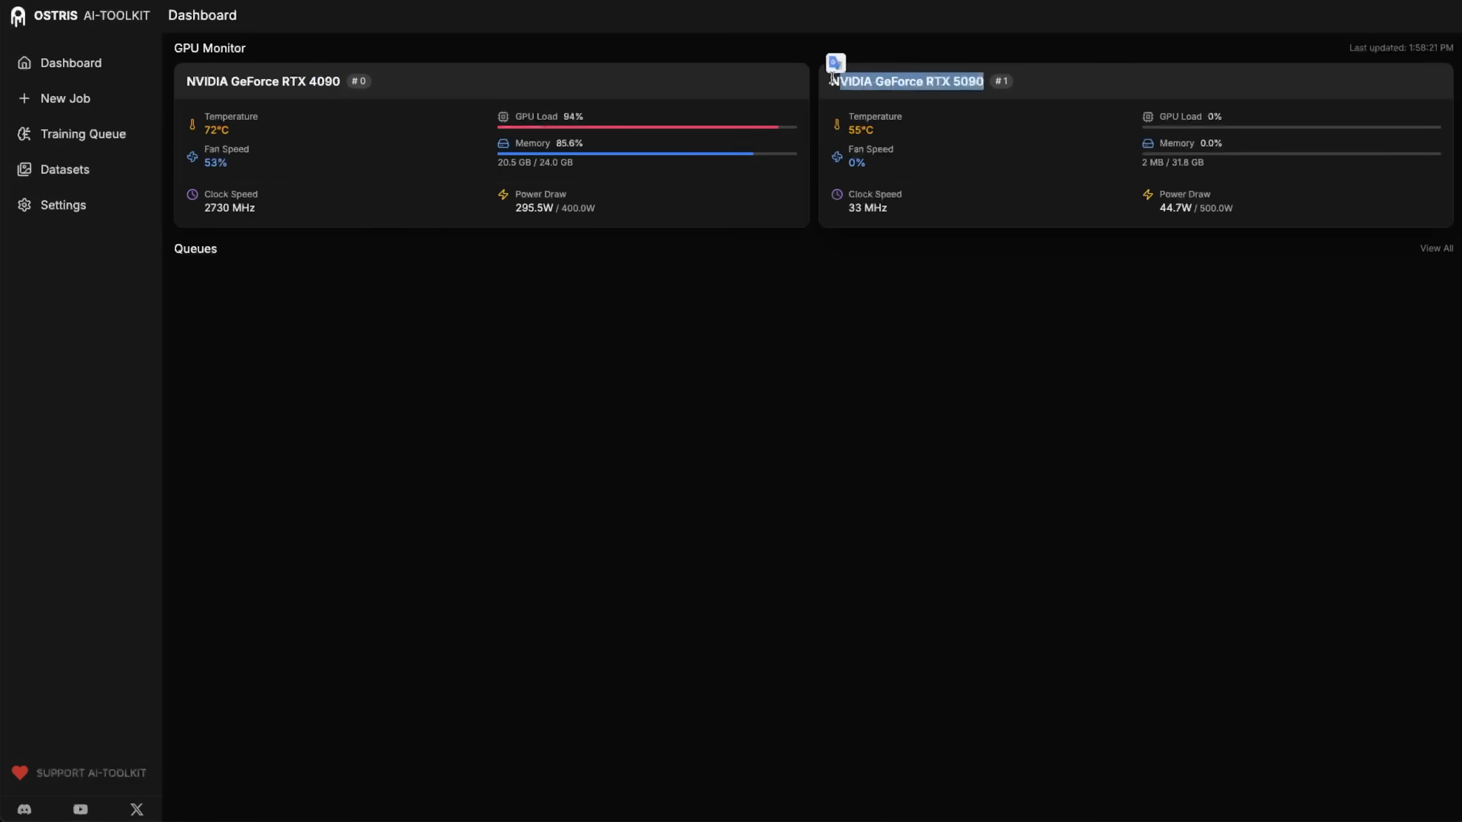
{"action": "left_click", "coordinate": [830, 82]}
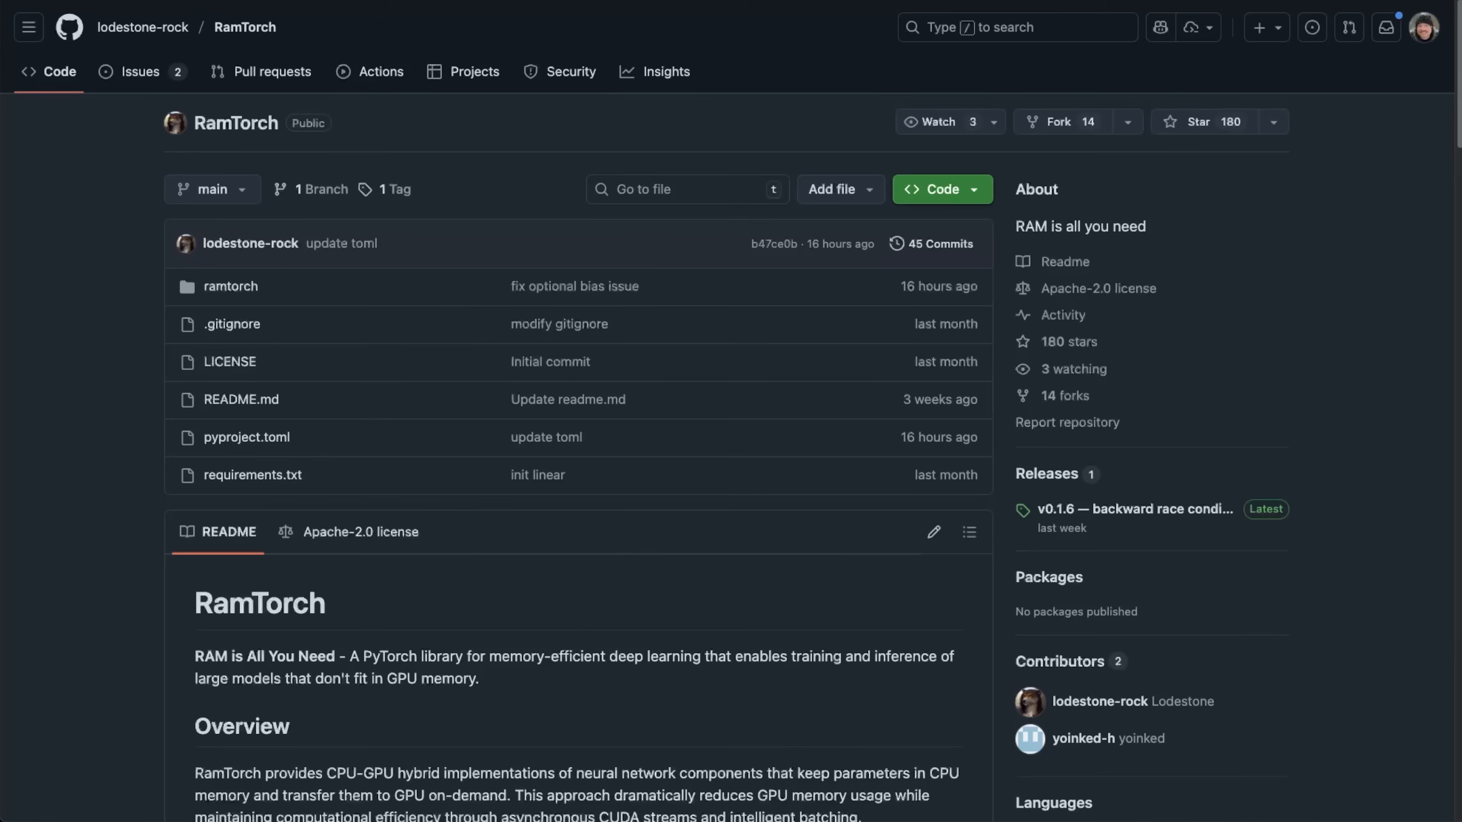
- Read through the RamTorch repository's README on GitHub, covering its overview, key features, installation and usage examples
{"action": "scroll", "coordinate": [955, 579], "scroll_direction": "down", "scroll_amount": 1}
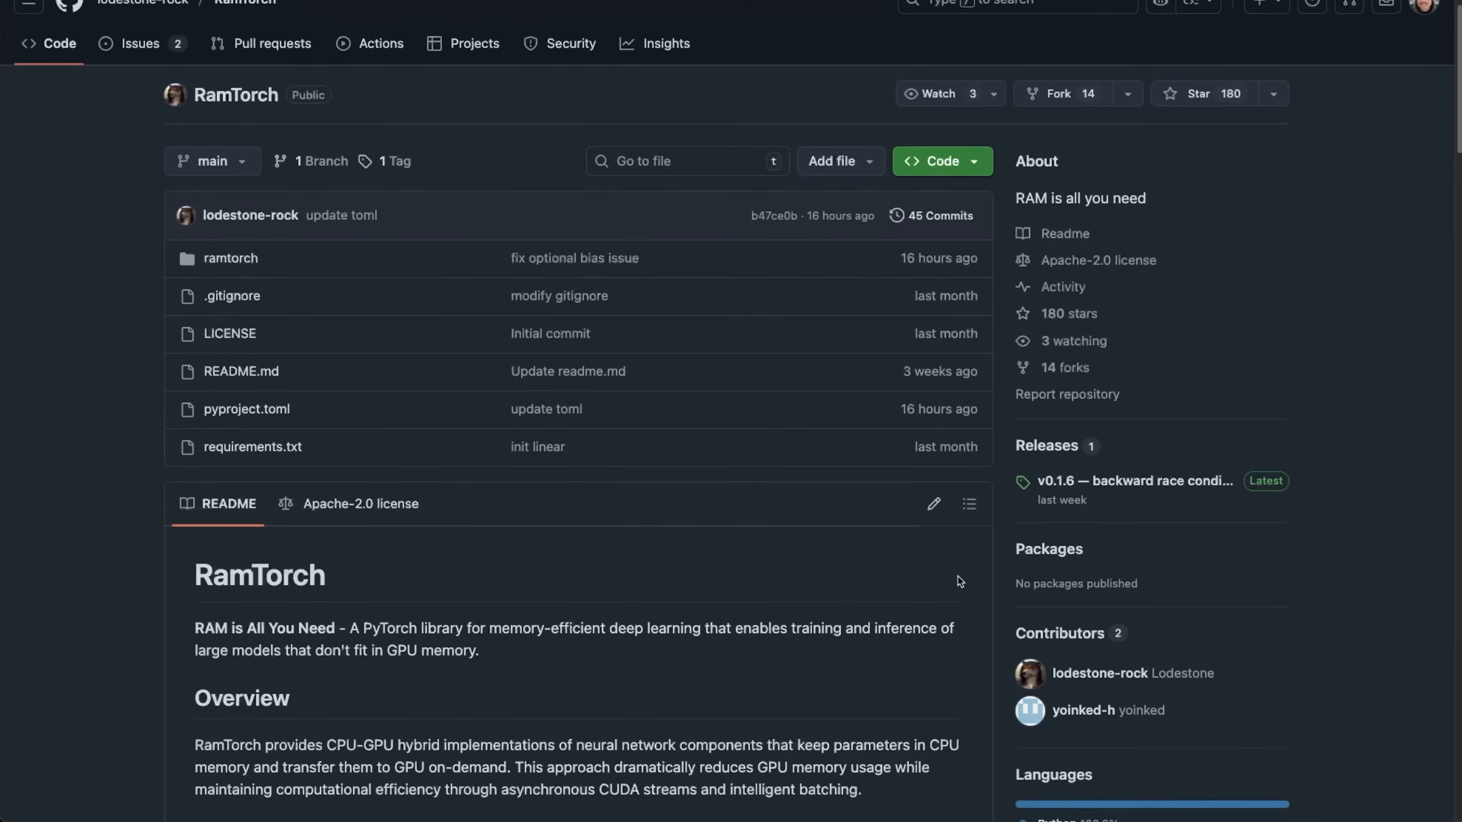
{"action": "scroll", "coordinate": [948, 579], "scroll_direction": "down", "scroll_amount": 2}
{"action": "scroll", "coordinate": [948, 577], "scroll_direction": "down", "scroll_amount": 5}
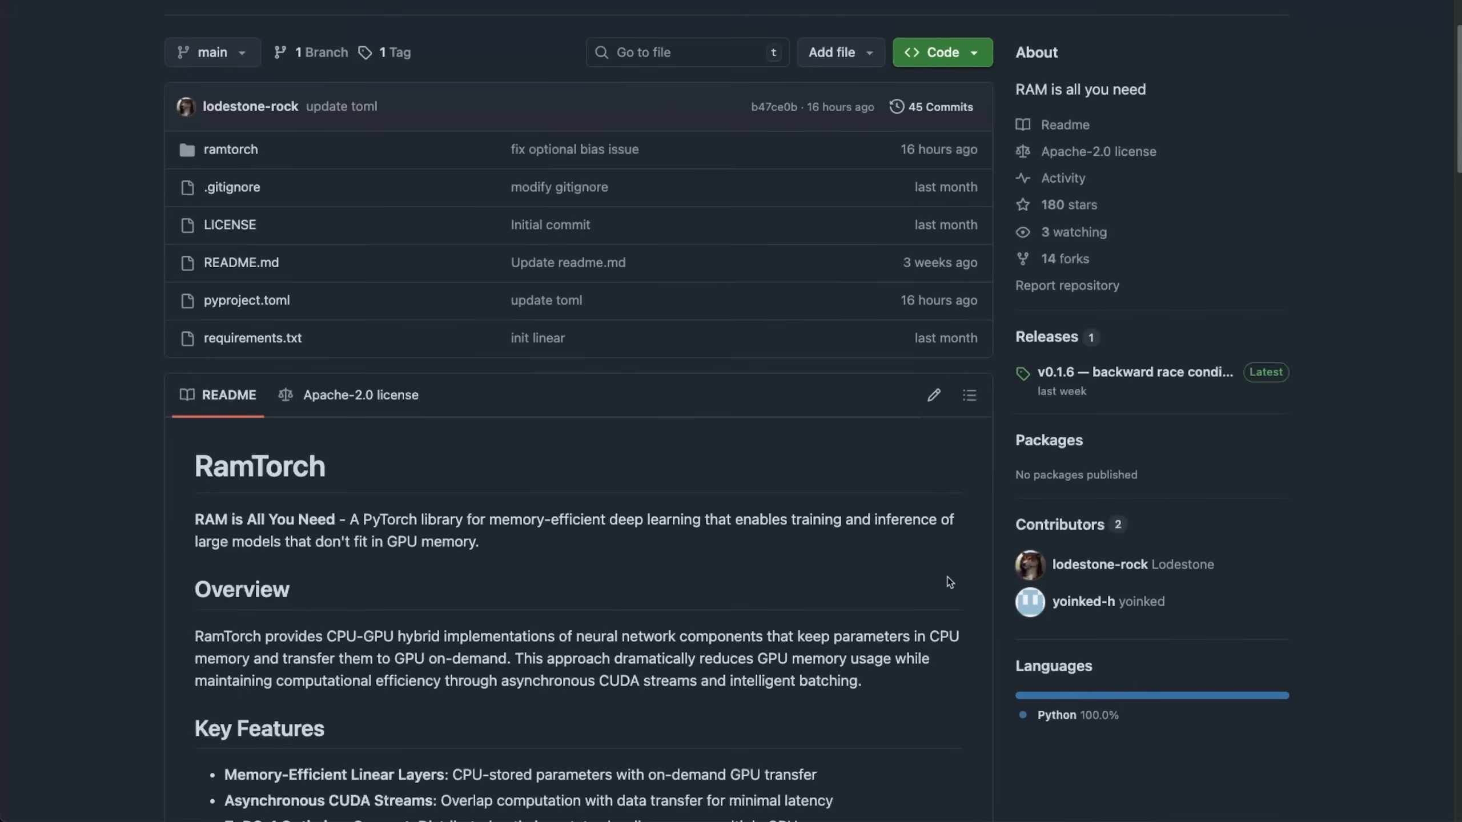
{"action": "scroll", "coordinate": [948, 576], "scroll_direction": "down", "scroll_amount": 3}
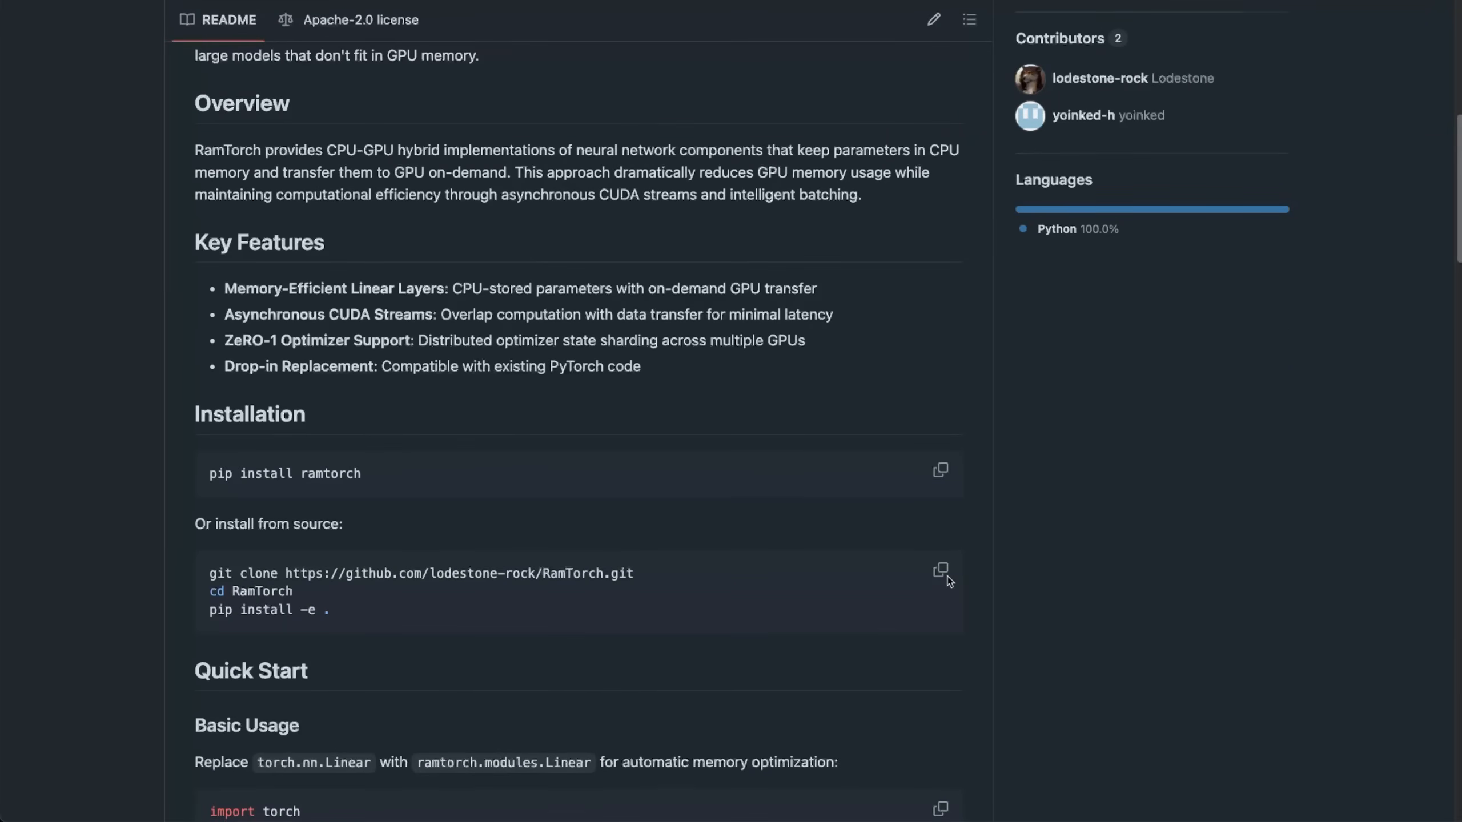
{"action": "scroll", "coordinate": [948, 576], "scroll_direction": "down", "scroll_amount": 3}
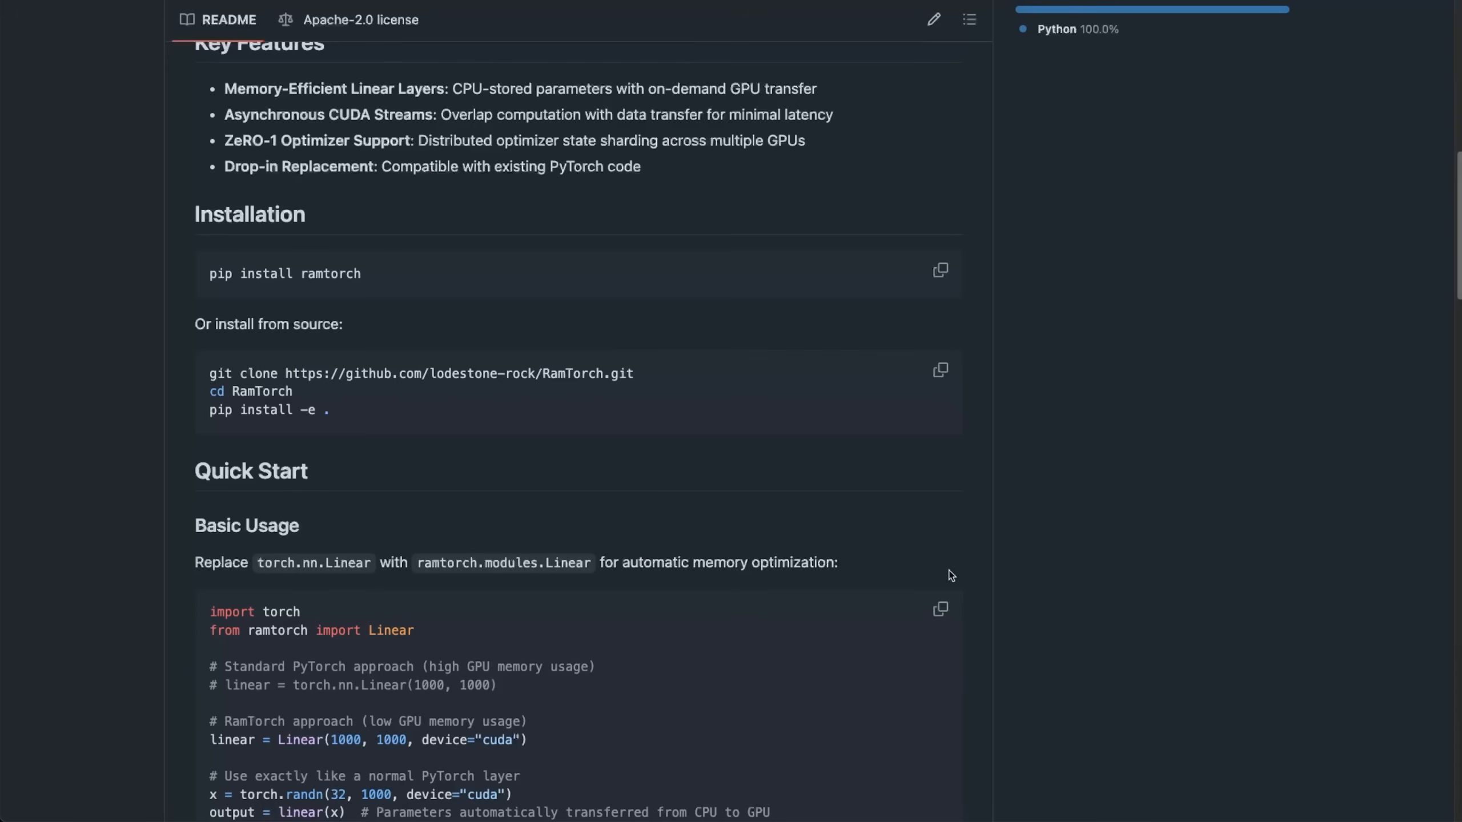
{"action": "scroll", "coordinate": [1058, 573], "scroll_direction": "down", "scroll_amount": 3}
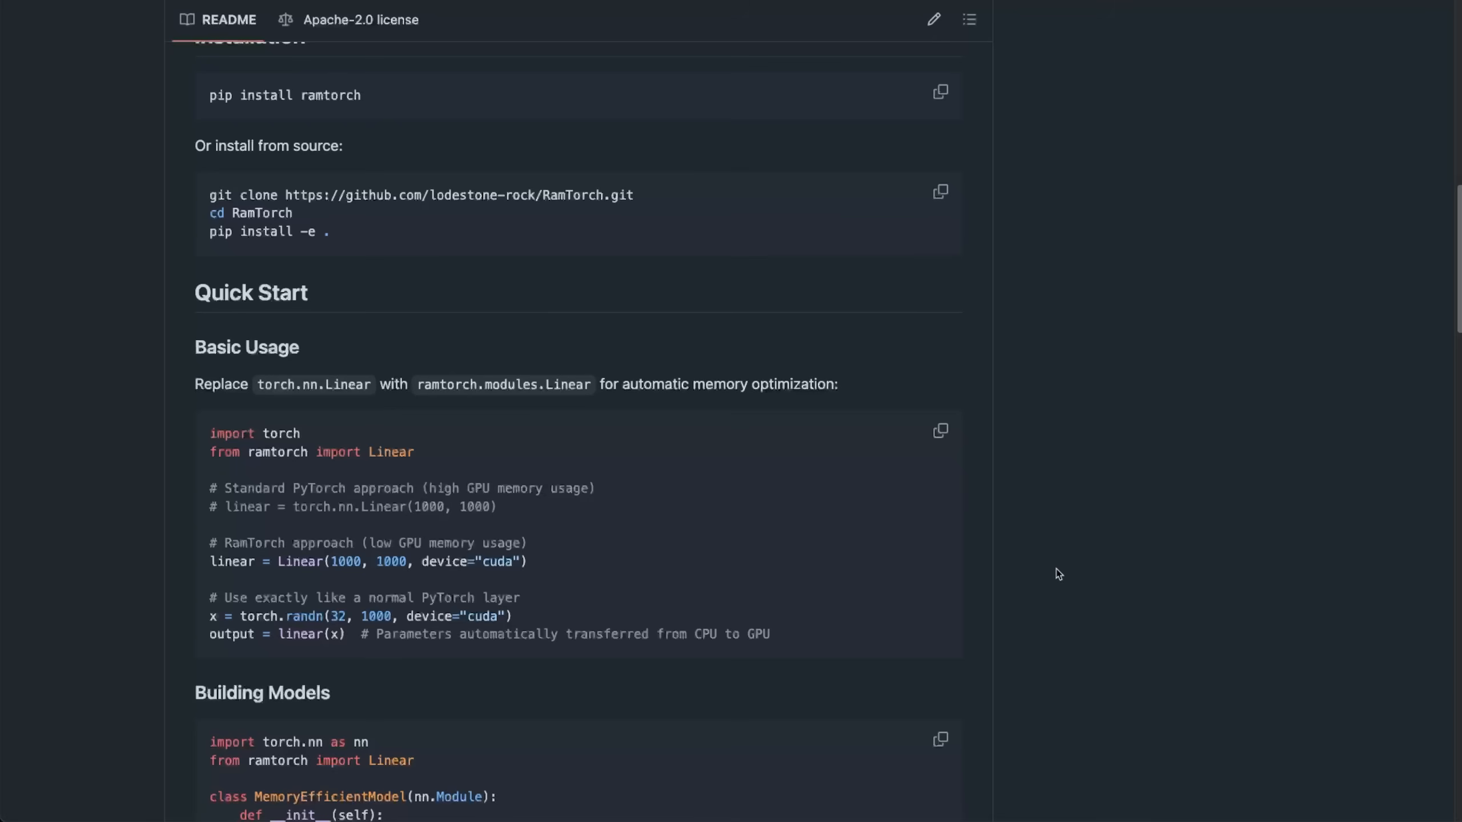
{"action": "scroll", "coordinate": [1057, 574], "scroll_direction": "down", "scroll_amount": 2}
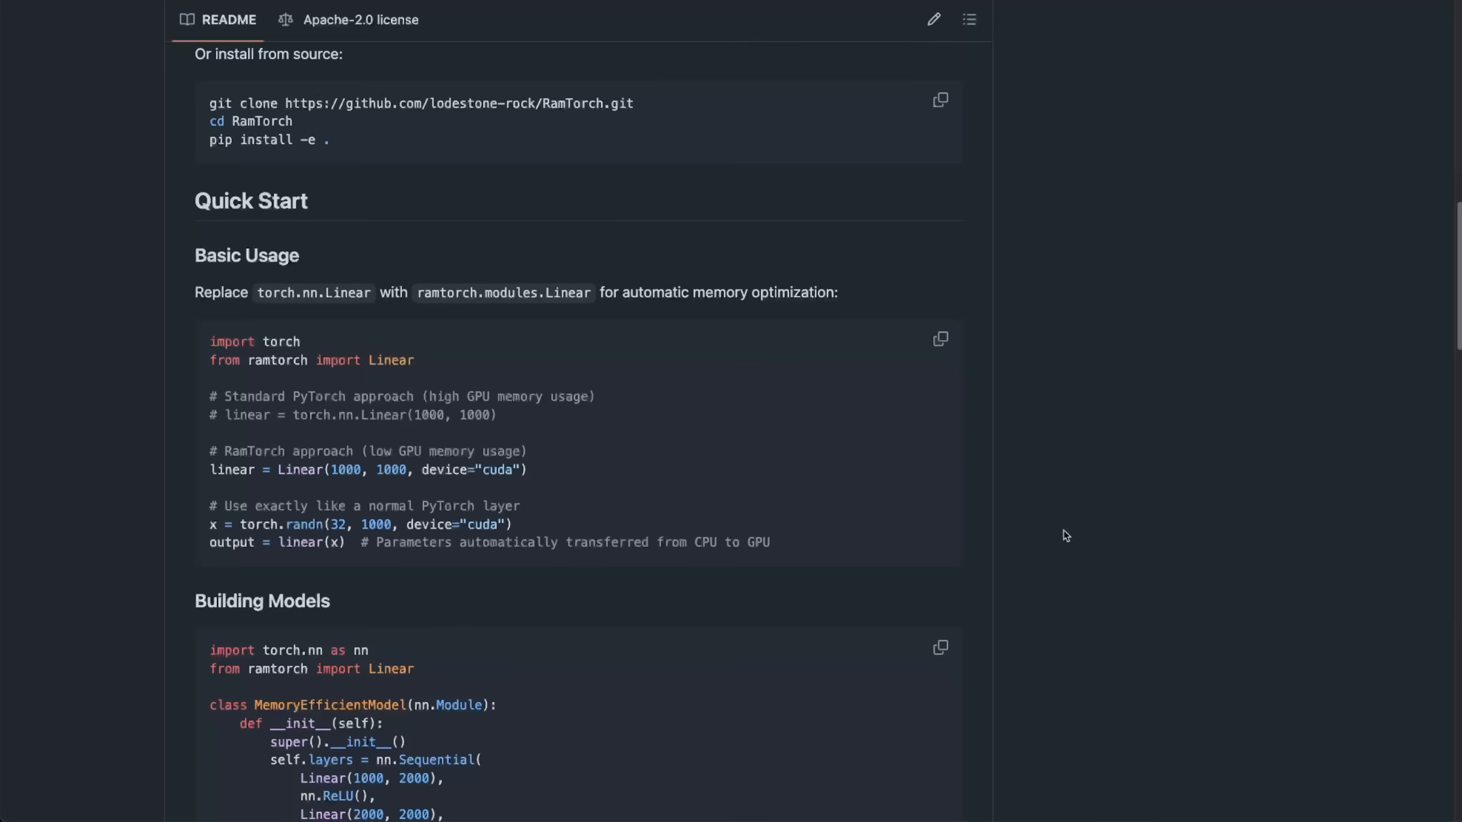
{"action": "scroll", "coordinate": [1094, 534], "scroll_direction": "down", "scroll_amount": 4}
{"action": "scroll", "coordinate": [1114, 533], "scroll_direction": "down", "scroll_amount": 1}
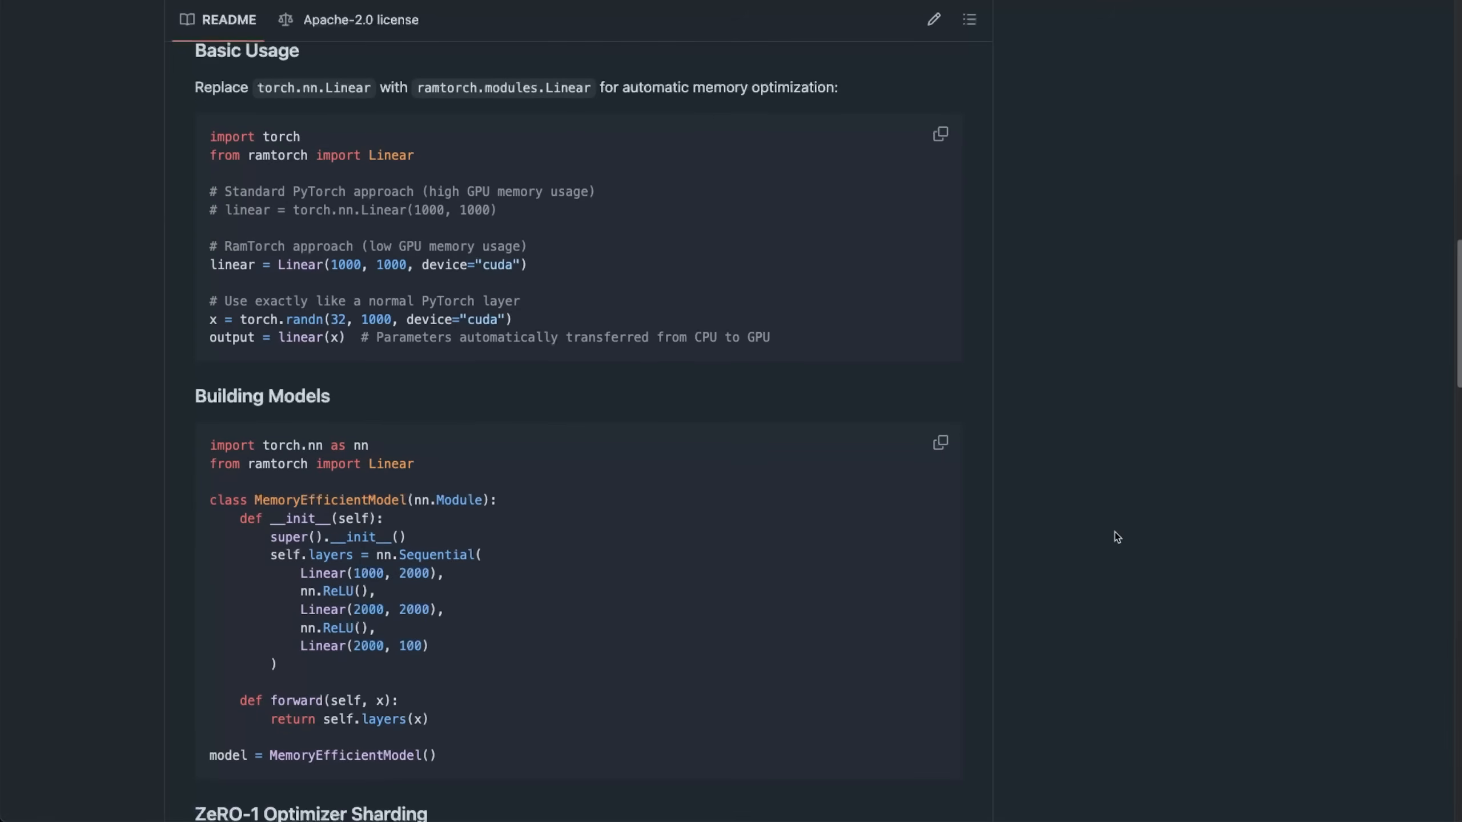
{"action": "scroll", "coordinate": [1114, 533], "scroll_direction": "down", "scroll_amount": 4}
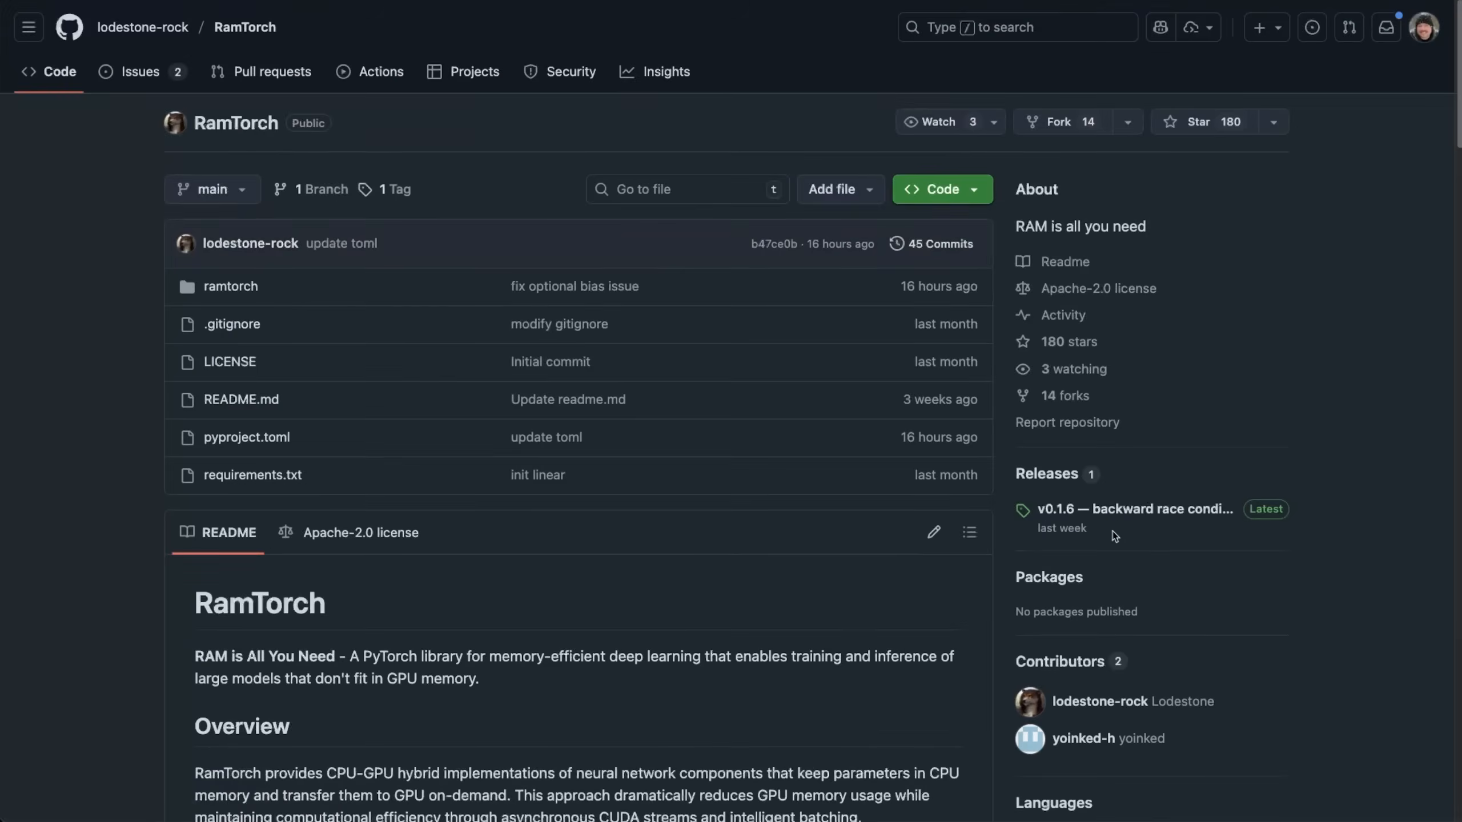
{"action": "scroll", "coordinate": [1113, 531], "scroll_direction": "down", "scroll_amount": 1}
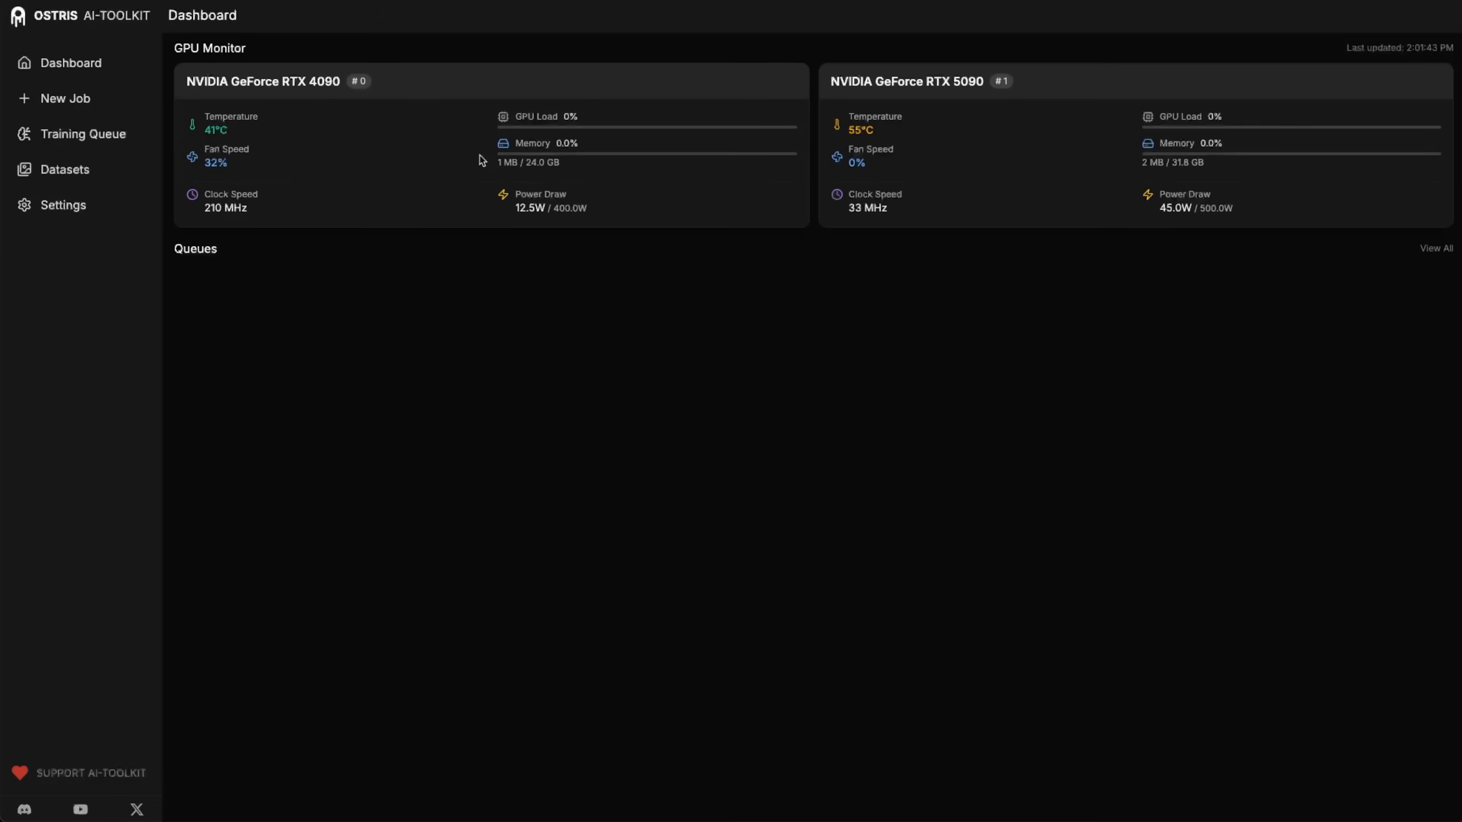
- Create a new dataset named shirt_target in AI-Toolkit
{"action": "left_click", "coordinate": [76, 175]}
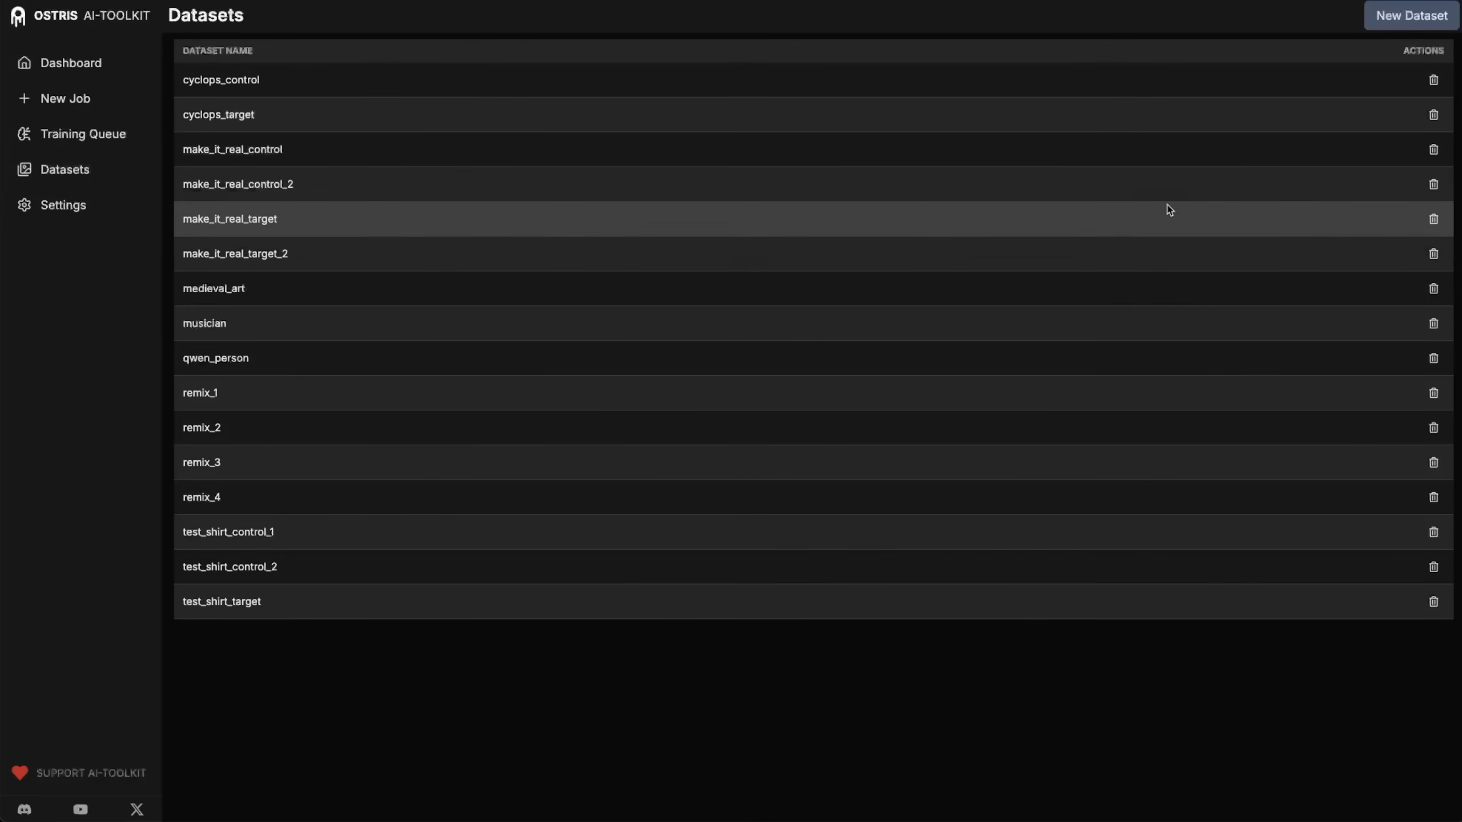
{"action": "left_click", "coordinate": [1409, 23]}
{"action": "type", "text": "shirt_"}
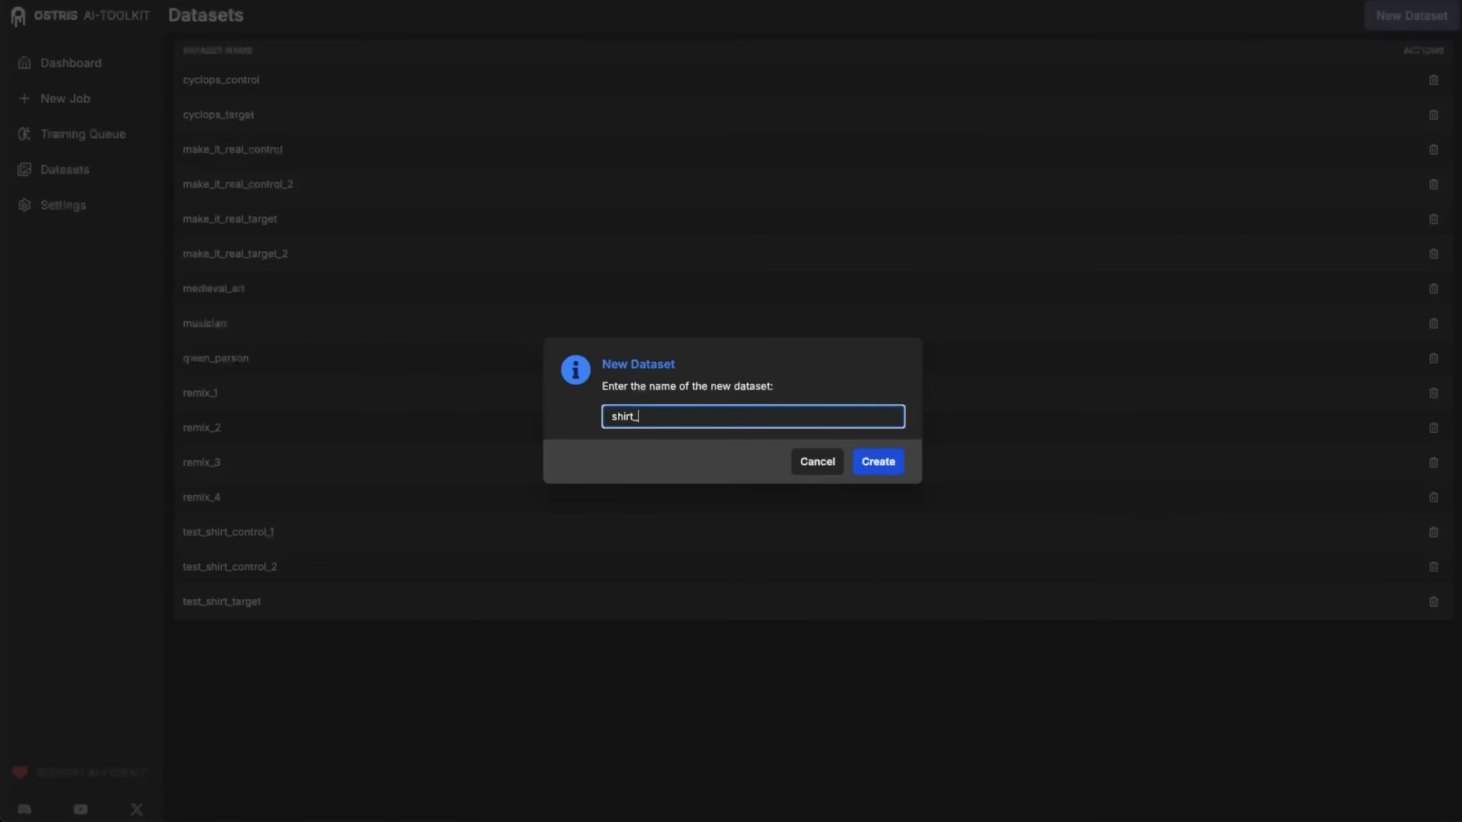
{"action": "type", "text": "target"}
{"action": "key", "text": "Return"}
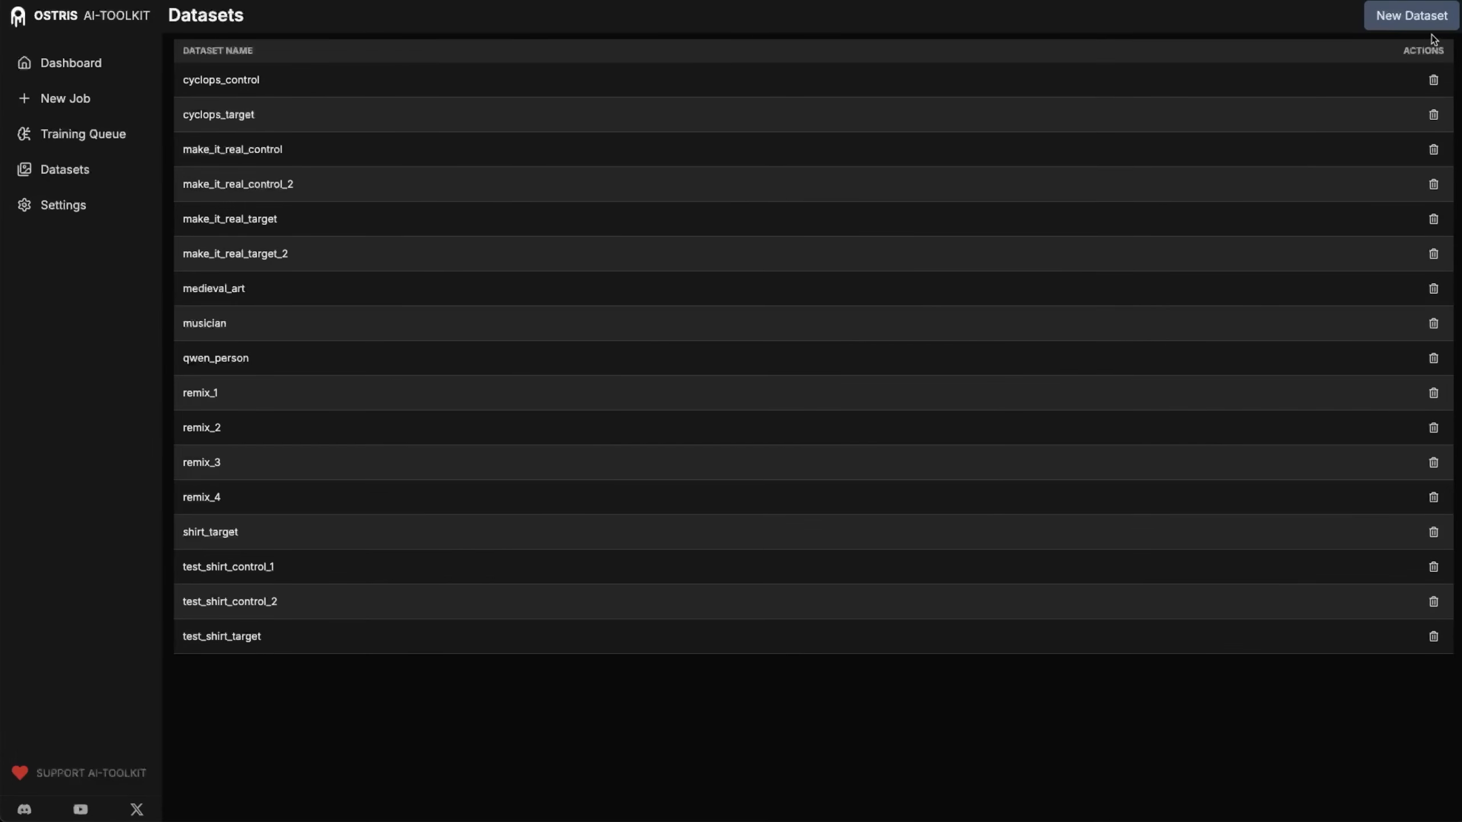
- Create another dataset named shirt_design
{"action": "left_click", "coordinate": [1411, 16]}
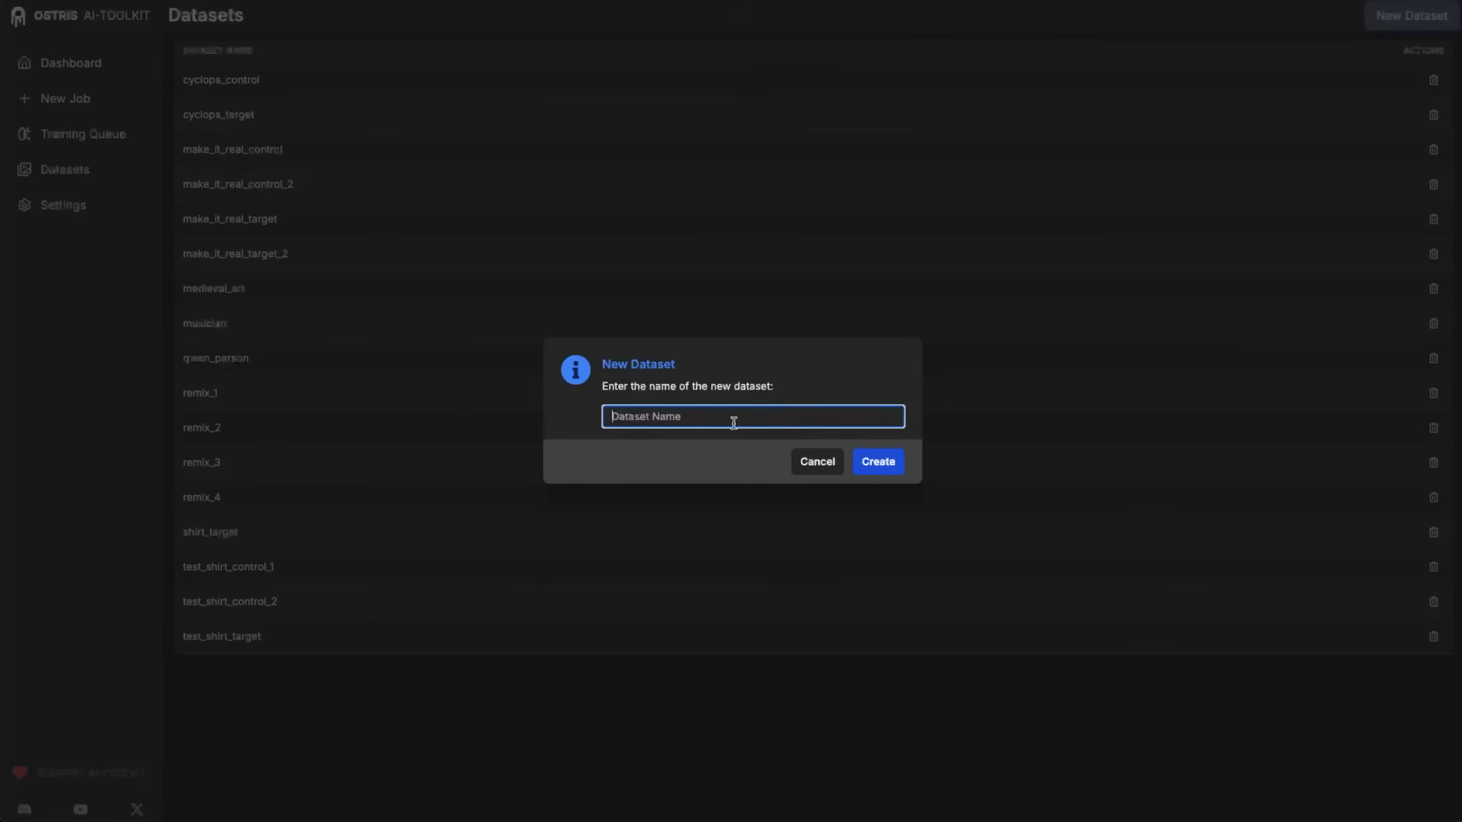
{"action": "type", "text": "shirt_design"}
{"action": "key", "text": "Return"}
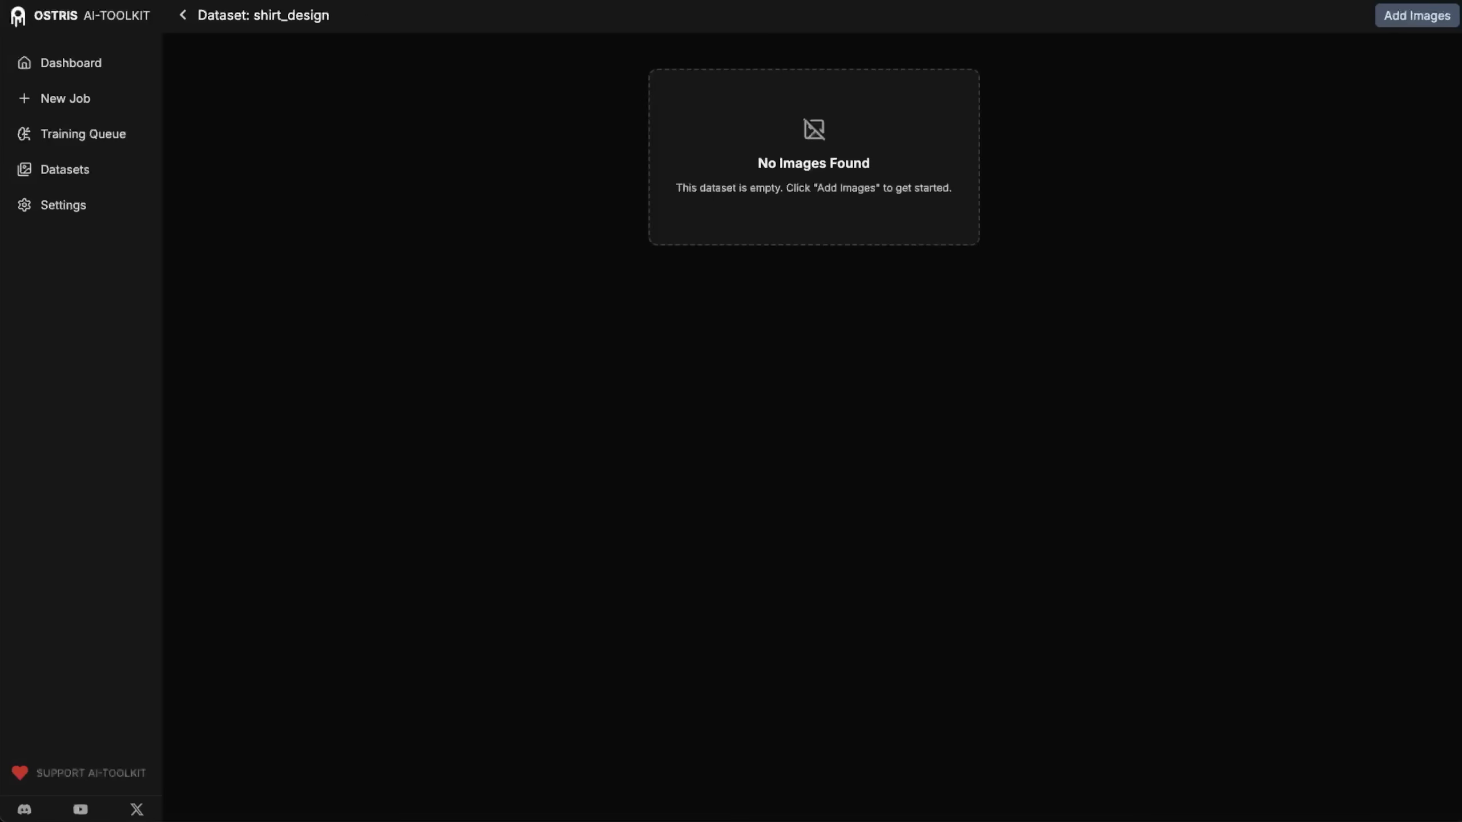
- Add a dataset named shirt_control and return to the dataset list
{"action": "left_click", "coordinate": [182, 16]}
{"action": "left_click", "coordinate": [1410, 16]}
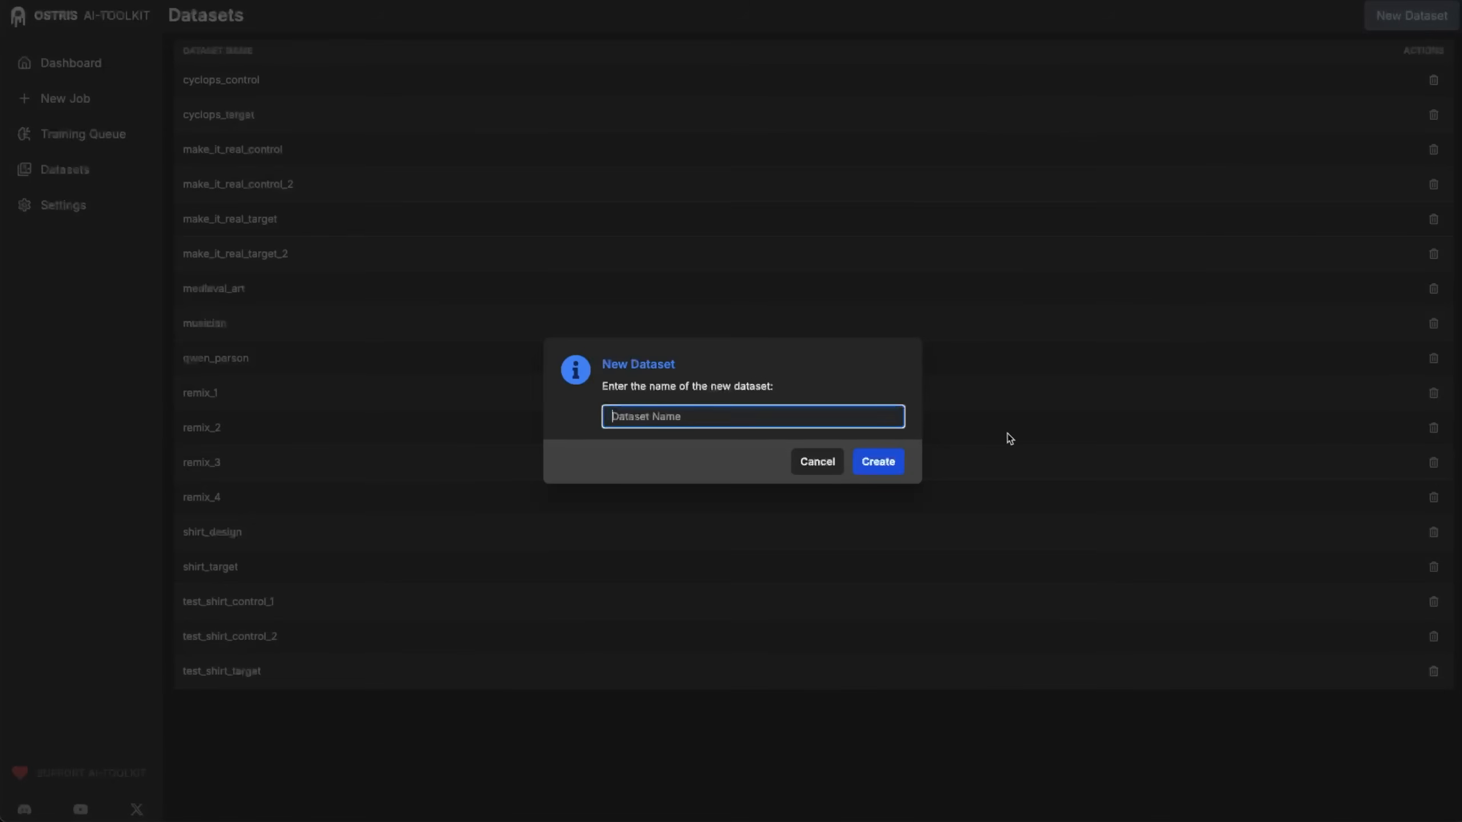
{"action": "type", "text": "shirt_perso"}
{"action": "key", "text": "BackSpace"}
{"action": "type", "text": "control"}
{"action": "key", "text": "Return"}
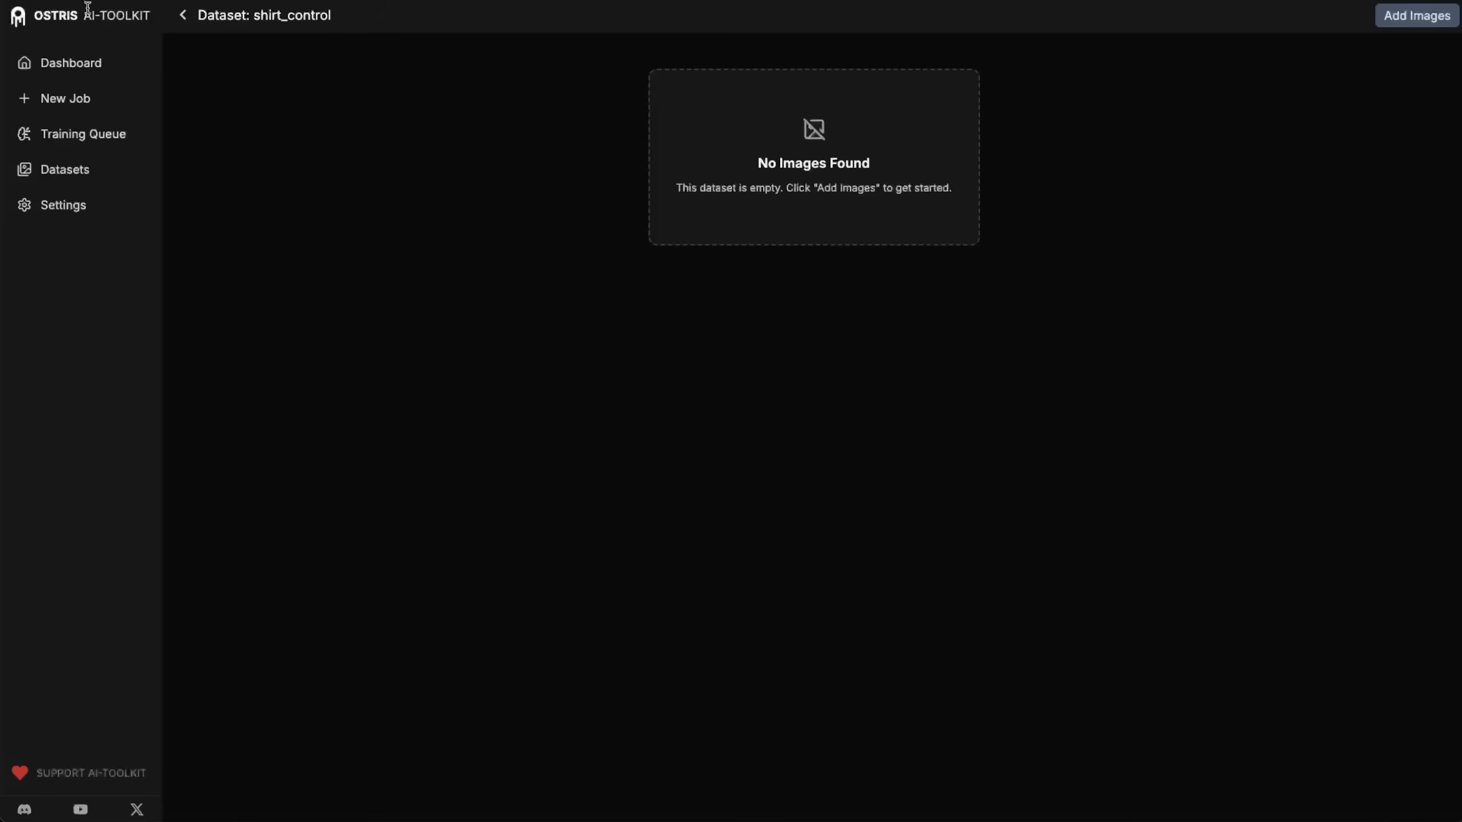
{"action": "left_click", "coordinate": [182, 16]}
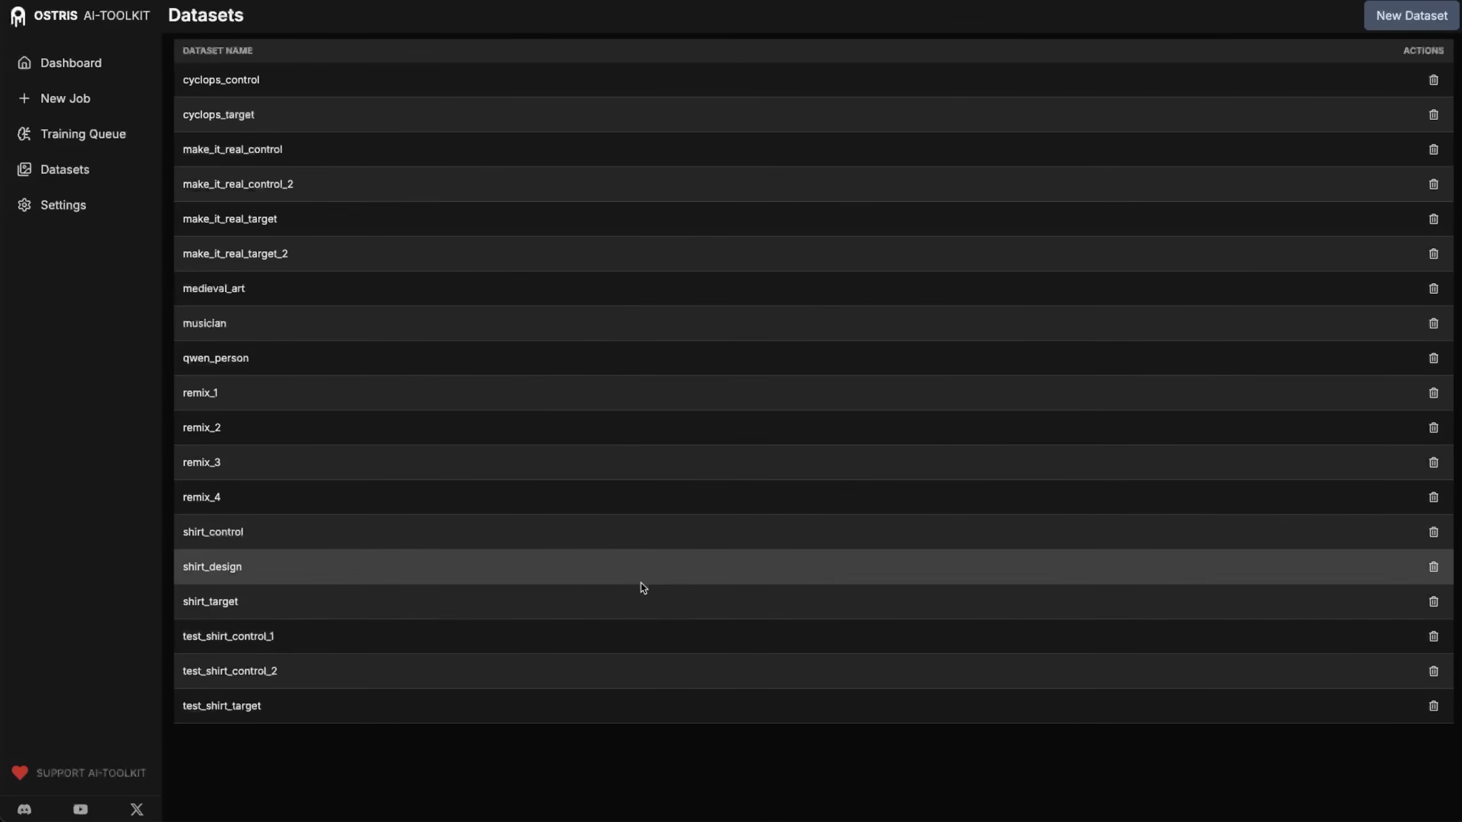
- Upload the corresponding image files into the shirt_target, shirt_control and shirt_design datasets
{"action": "left_click", "coordinate": [210, 541]}
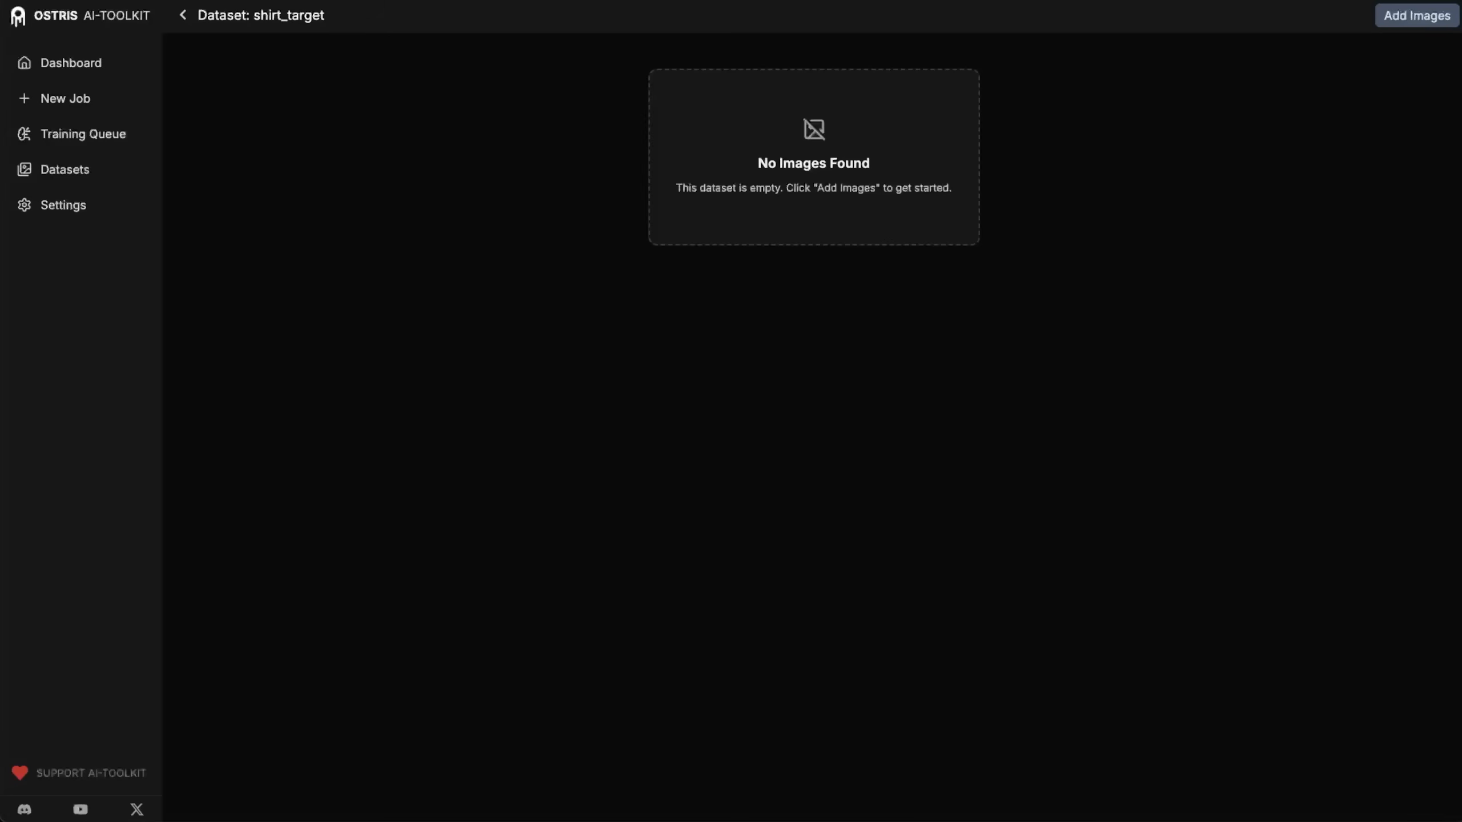
{"action": "left_click_drag", "start_coordinate": [1459, 277], "coordinate": [774, 405]}
{"action": "left_click_drag", "start_coordinate": [1456, 270], "coordinate": [817, 368]}
{"action": "left_click_drag", "start_coordinate": [1293, 132], "coordinate": [917, 278]}
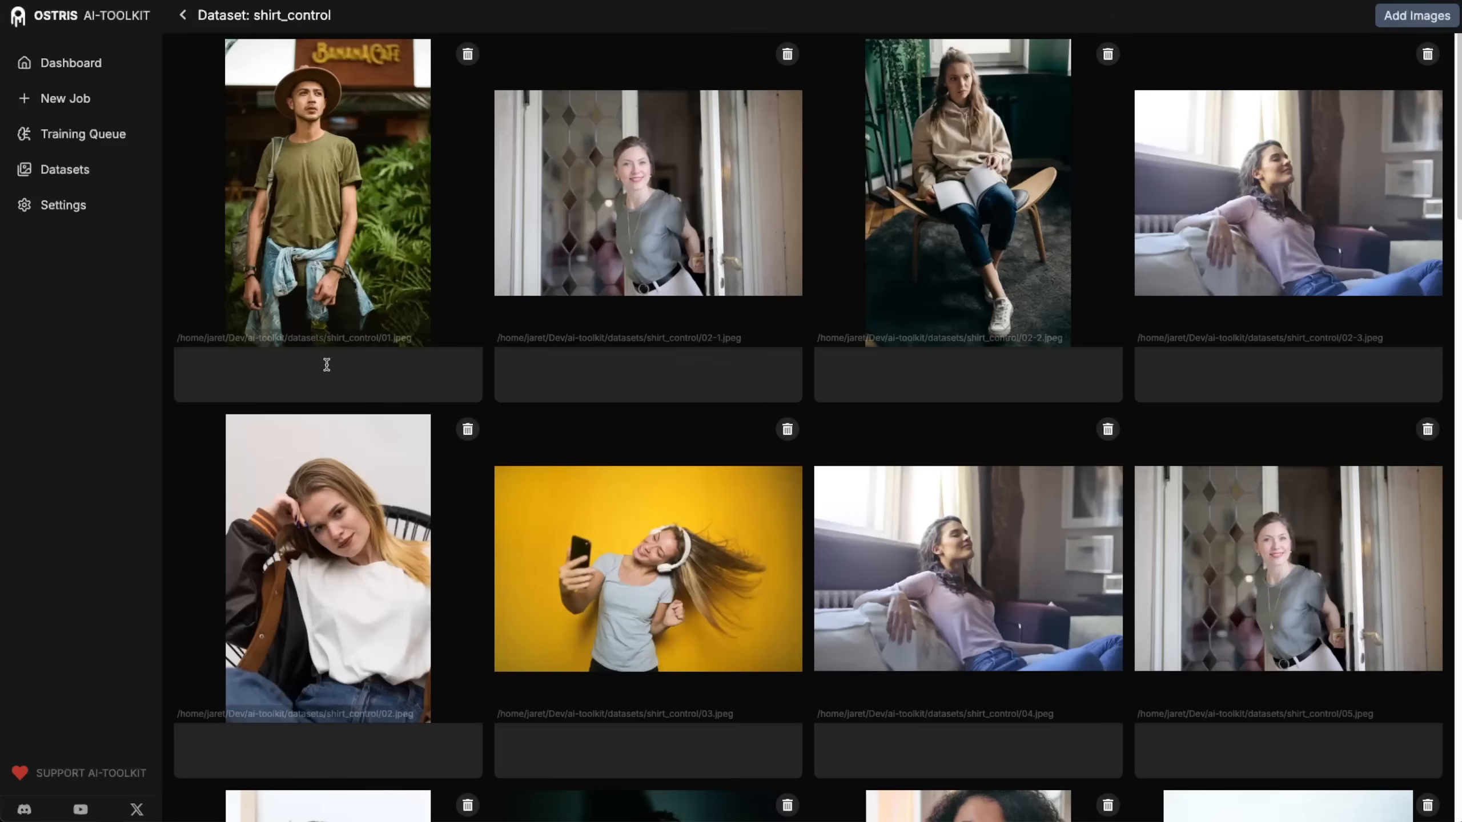
- Review the uploaded person photos in shirt_control and the artwork images in shirt_design
{"action": "scroll", "coordinate": [946, 489], "scroll_direction": "down", "scroll_amount": 10}
{"action": "scroll", "coordinate": [1152, 558], "scroll_direction": "down", "scroll_amount": 9}
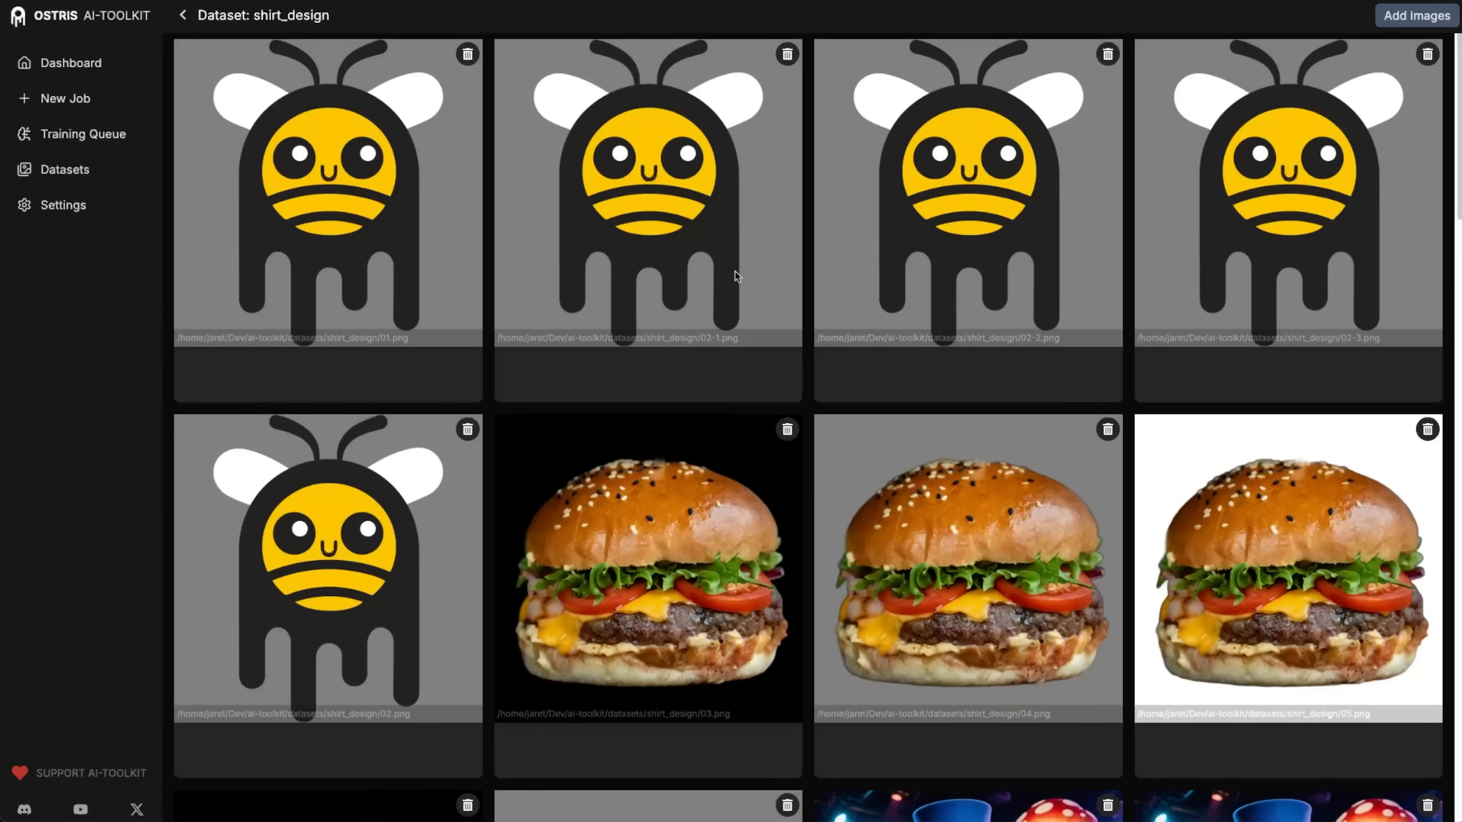
{"action": "scroll", "coordinate": [736, 276], "scroll_direction": "down", "scroll_amount": 10}
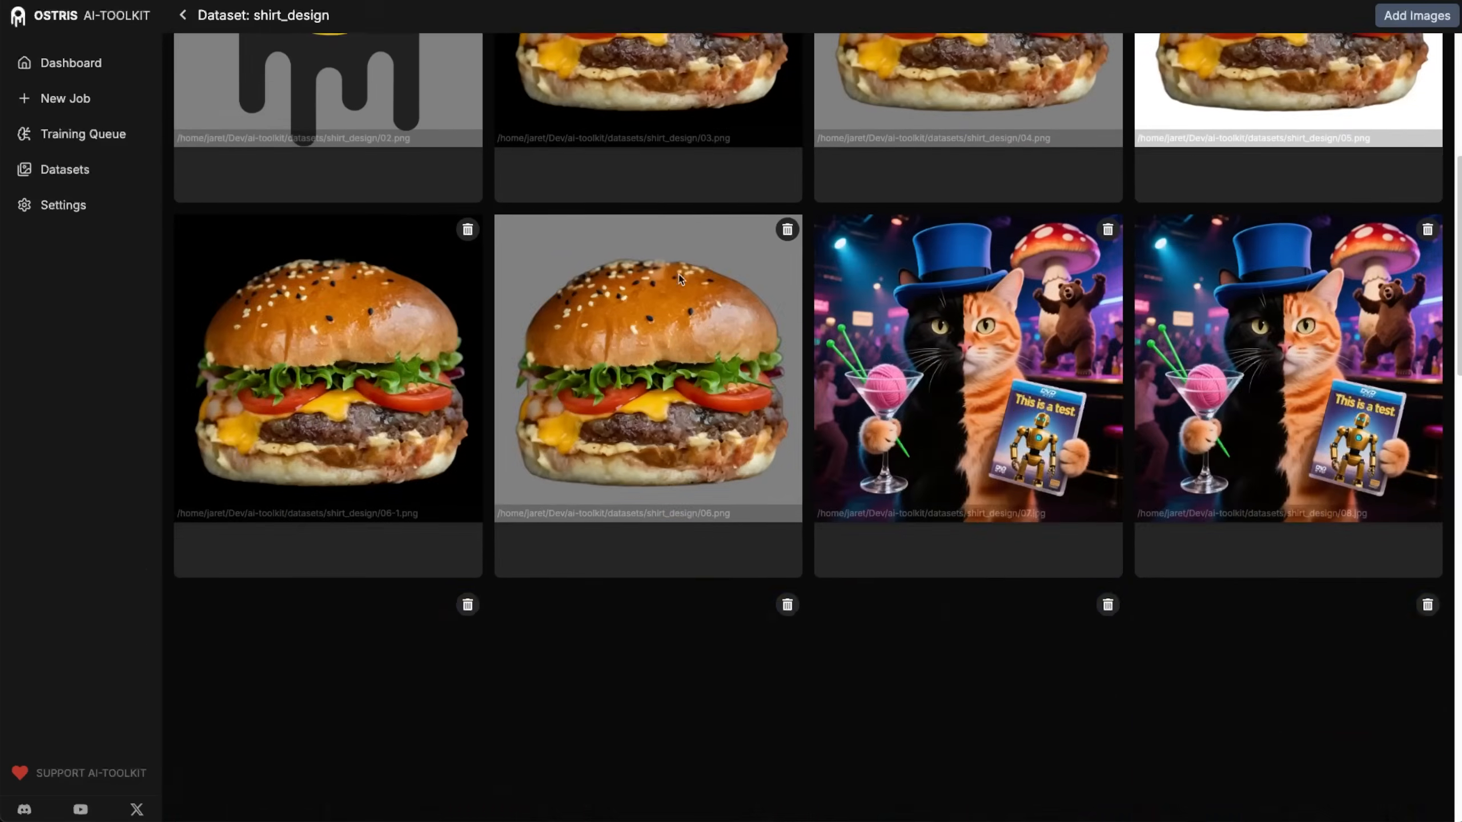
{"action": "scroll", "coordinate": [977, 464], "scroll_direction": "up", "scroll_amount": 4}
{"action": "scroll", "coordinate": [976, 463], "scroll_direction": "up", "scroll_amount": 6}
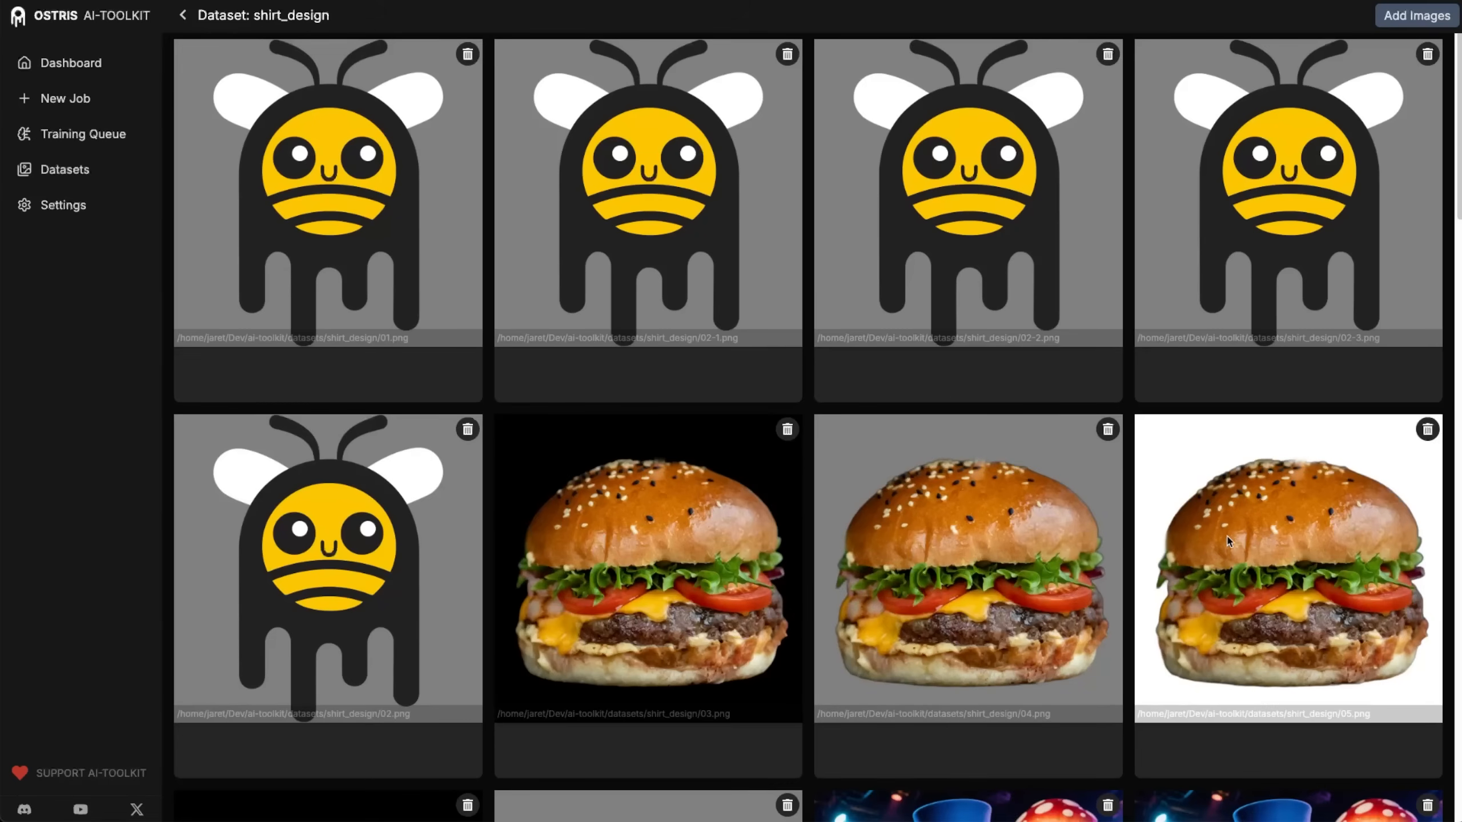
{"action": "scroll", "coordinate": [1136, 486], "scroll_direction": "down", "scroll_amount": 1}
{"action": "scroll", "coordinate": [1136, 486], "scroll_direction": "up", "scroll_amount": 1}
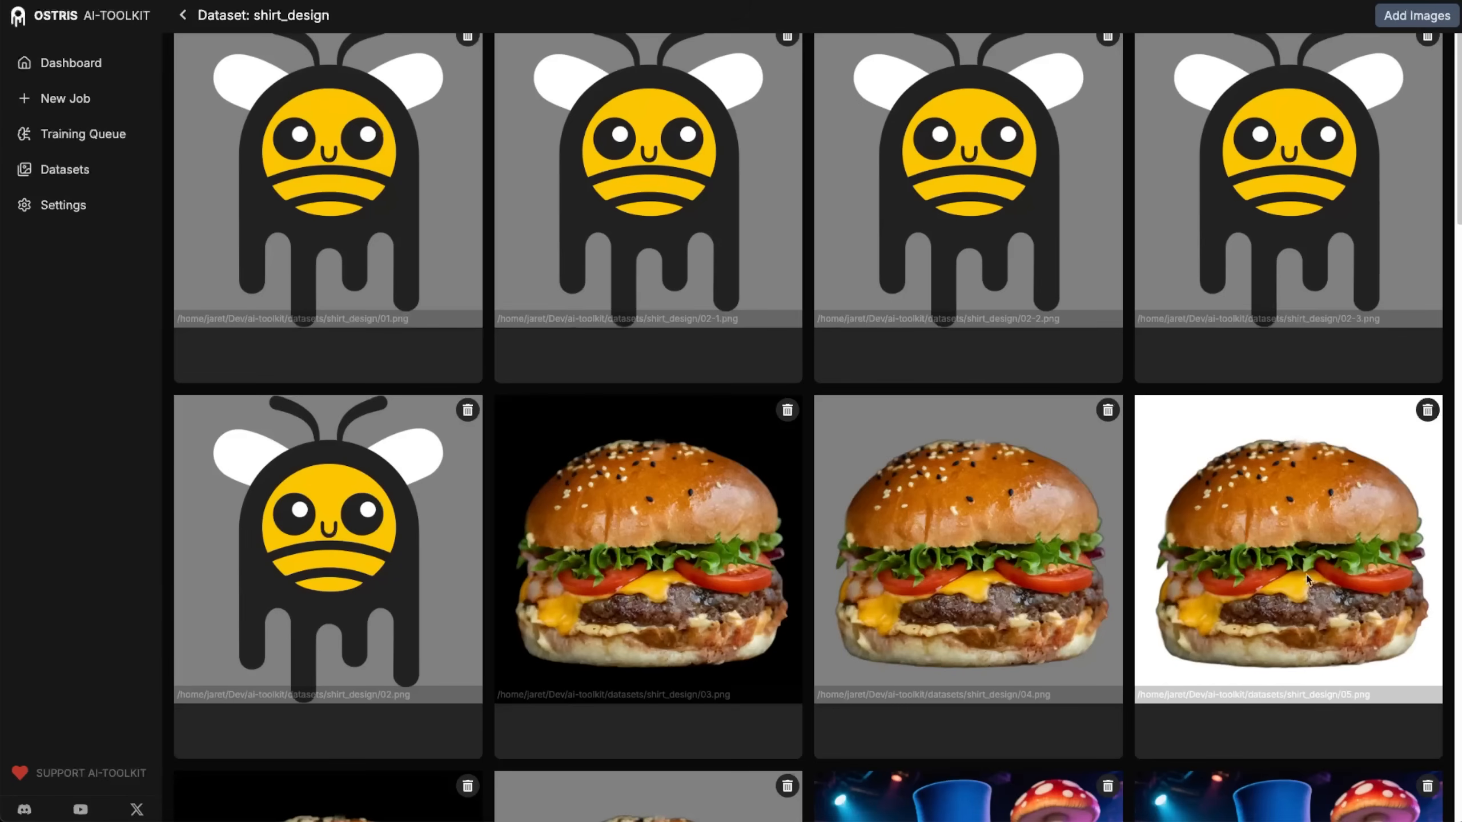
{"action": "scroll", "coordinate": [1171, 572], "scroll_direction": "down", "scroll_amount": 1}
{"action": "scroll", "coordinate": [1171, 571], "scroll_direction": "down", "scroll_amount": 5}
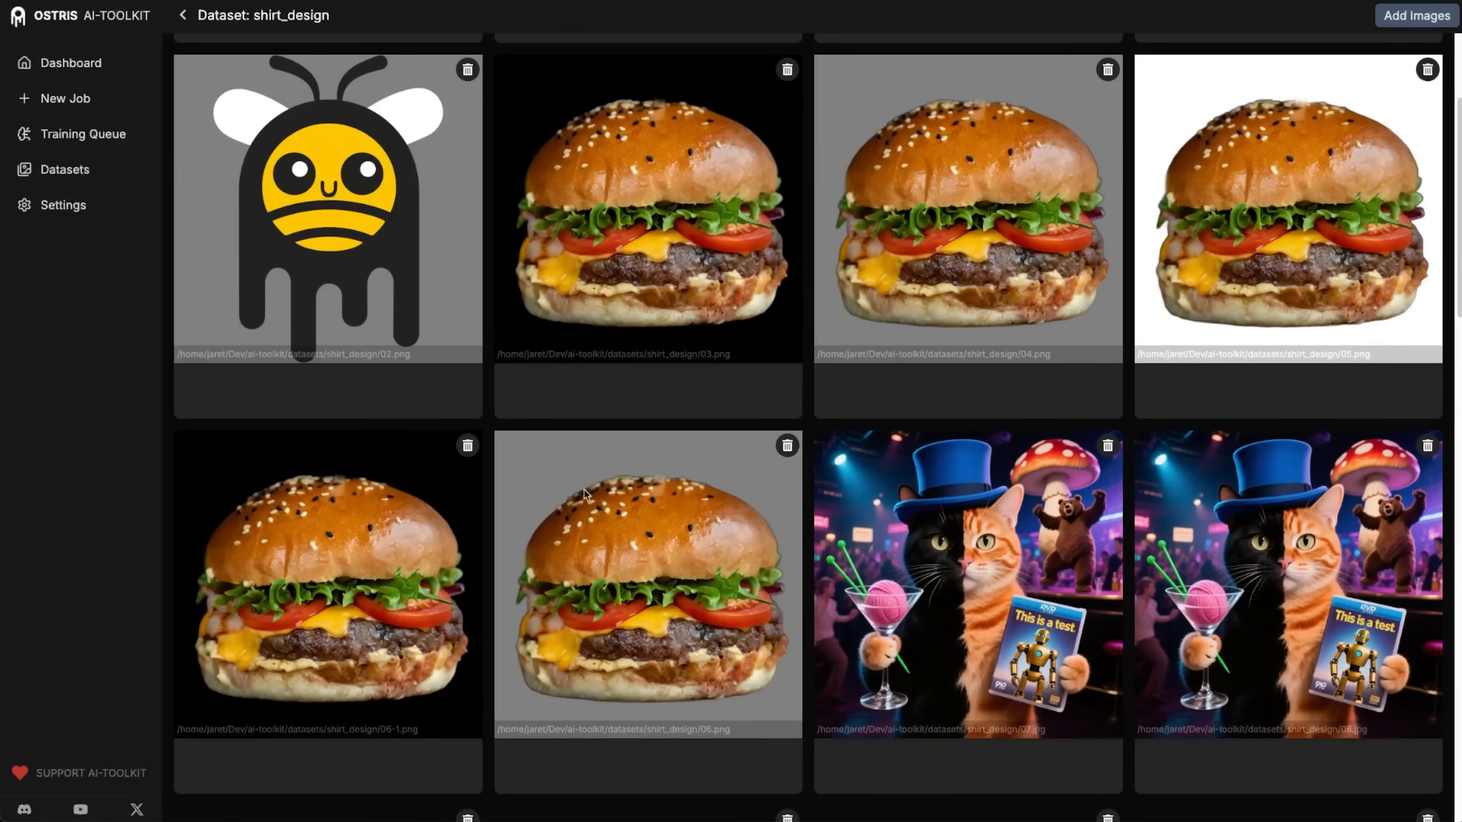
{"action": "scroll", "coordinate": [584, 493], "scroll_direction": "up", "scroll_amount": 5}
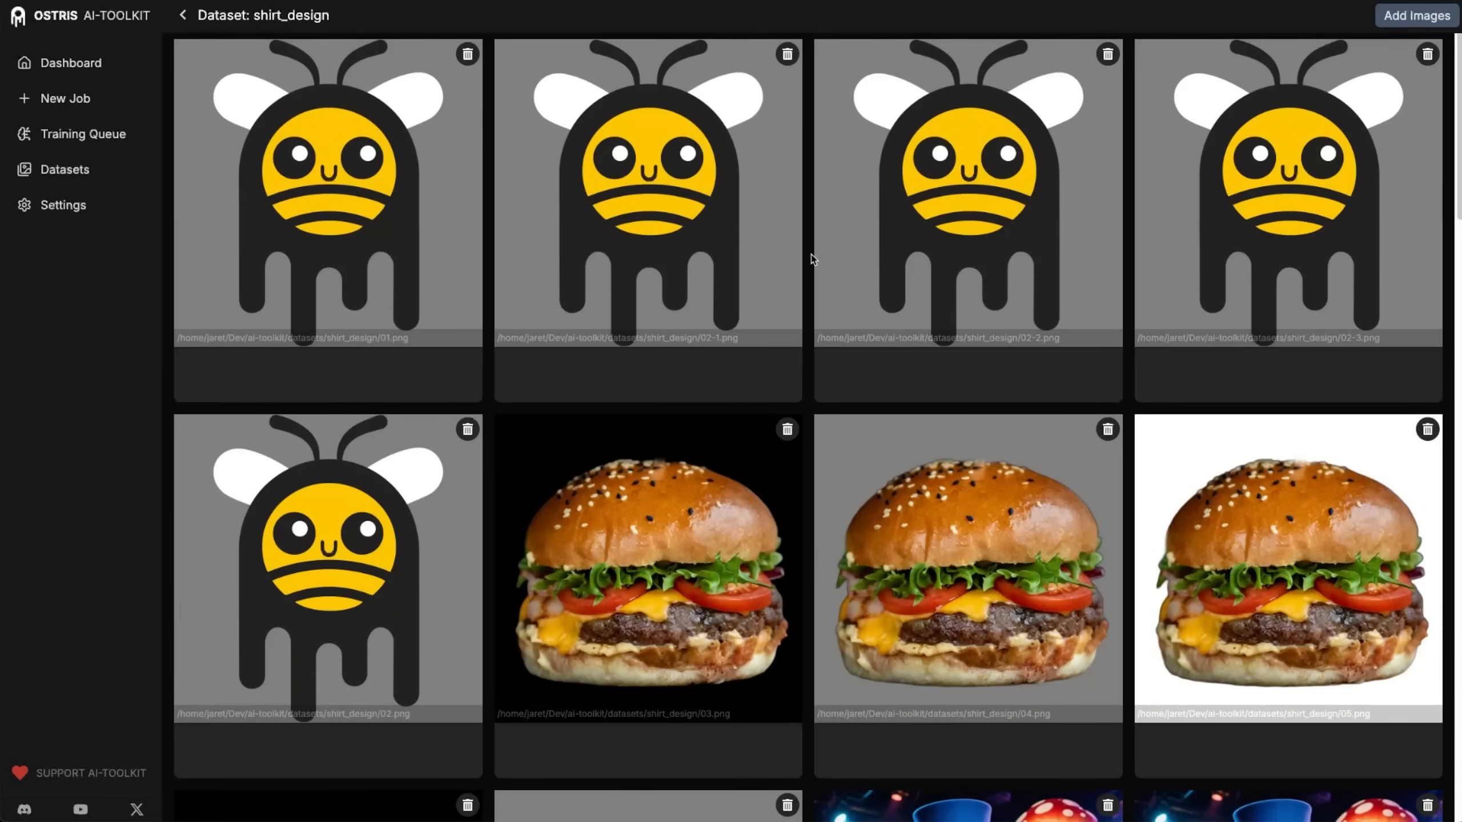
- Examine the artwork images and their background variations throughout the shirt_design dataset
{"action": "scroll", "coordinate": [977, 480], "scroll_direction": "down", "scroll_amount": 8}
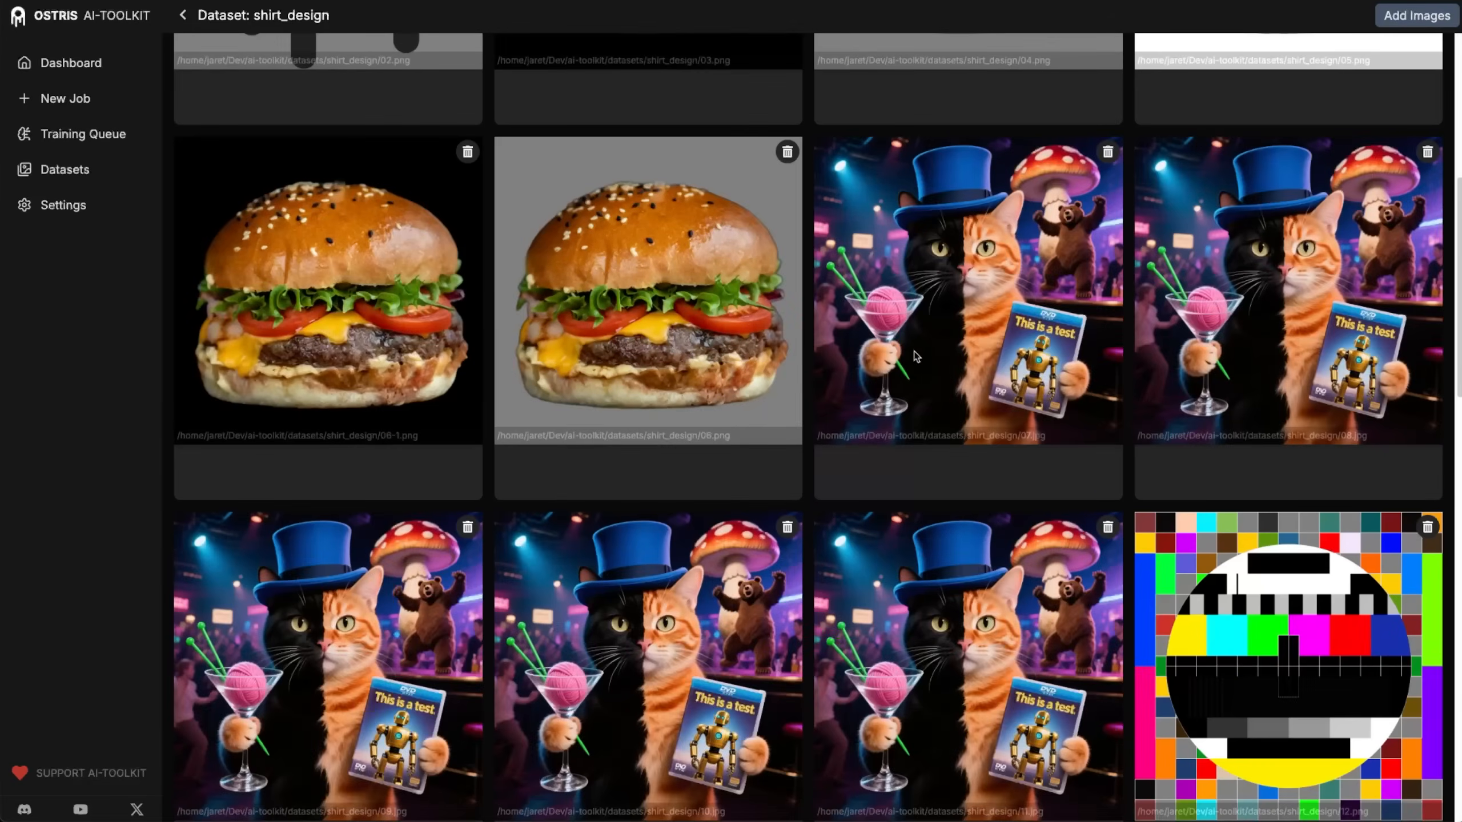
{"action": "scroll", "coordinate": [916, 355], "scroll_direction": "down", "scroll_amount": 2}
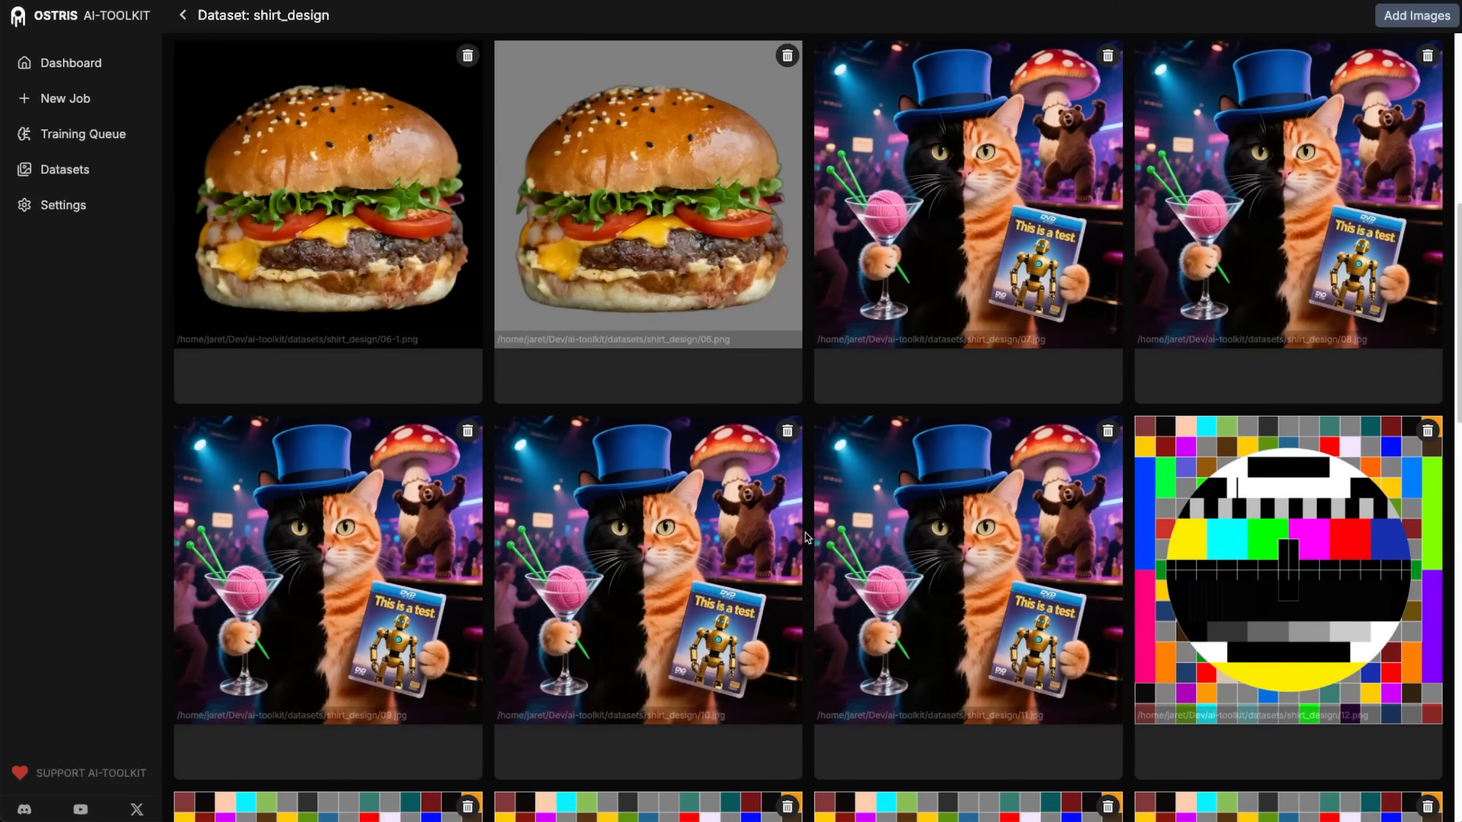
{"action": "scroll", "coordinate": [986, 504], "scroll_direction": "down", "scroll_amount": 7}
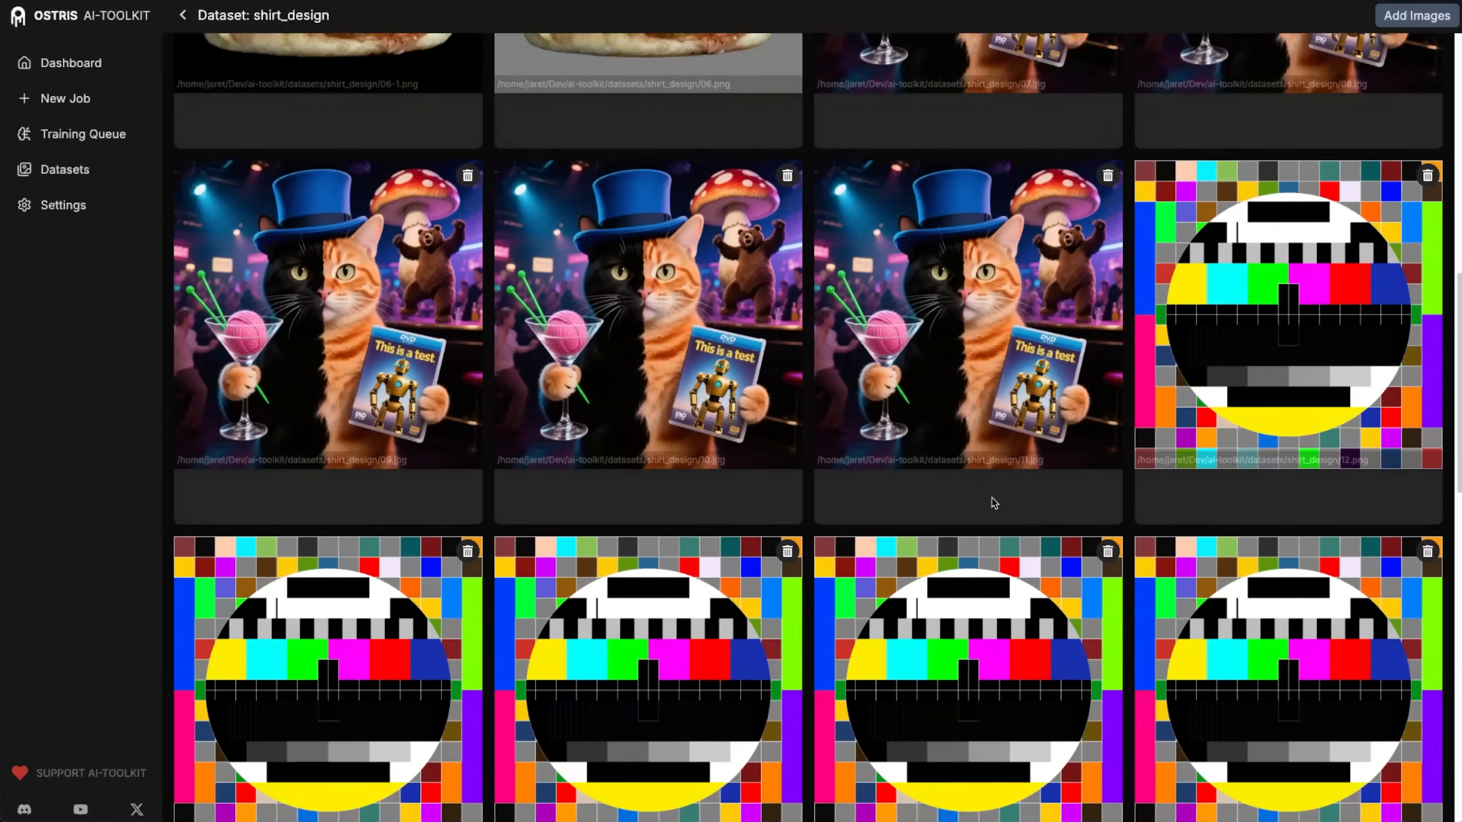
{"action": "scroll", "coordinate": [1209, 288], "scroll_direction": "up", "scroll_amount": 2}
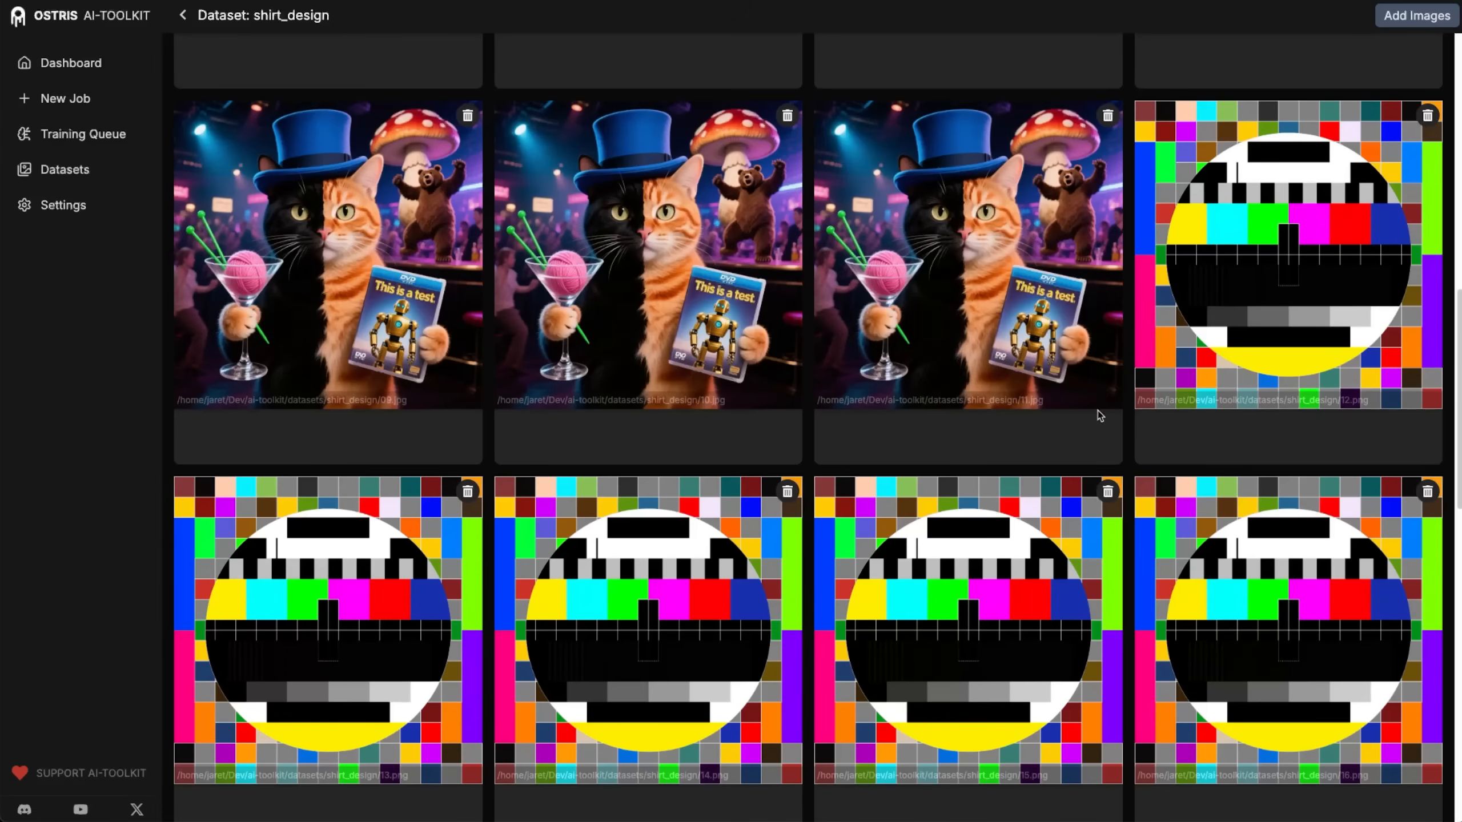
{"action": "scroll", "coordinate": [1134, 403], "scroll_direction": "down", "scroll_amount": 3}
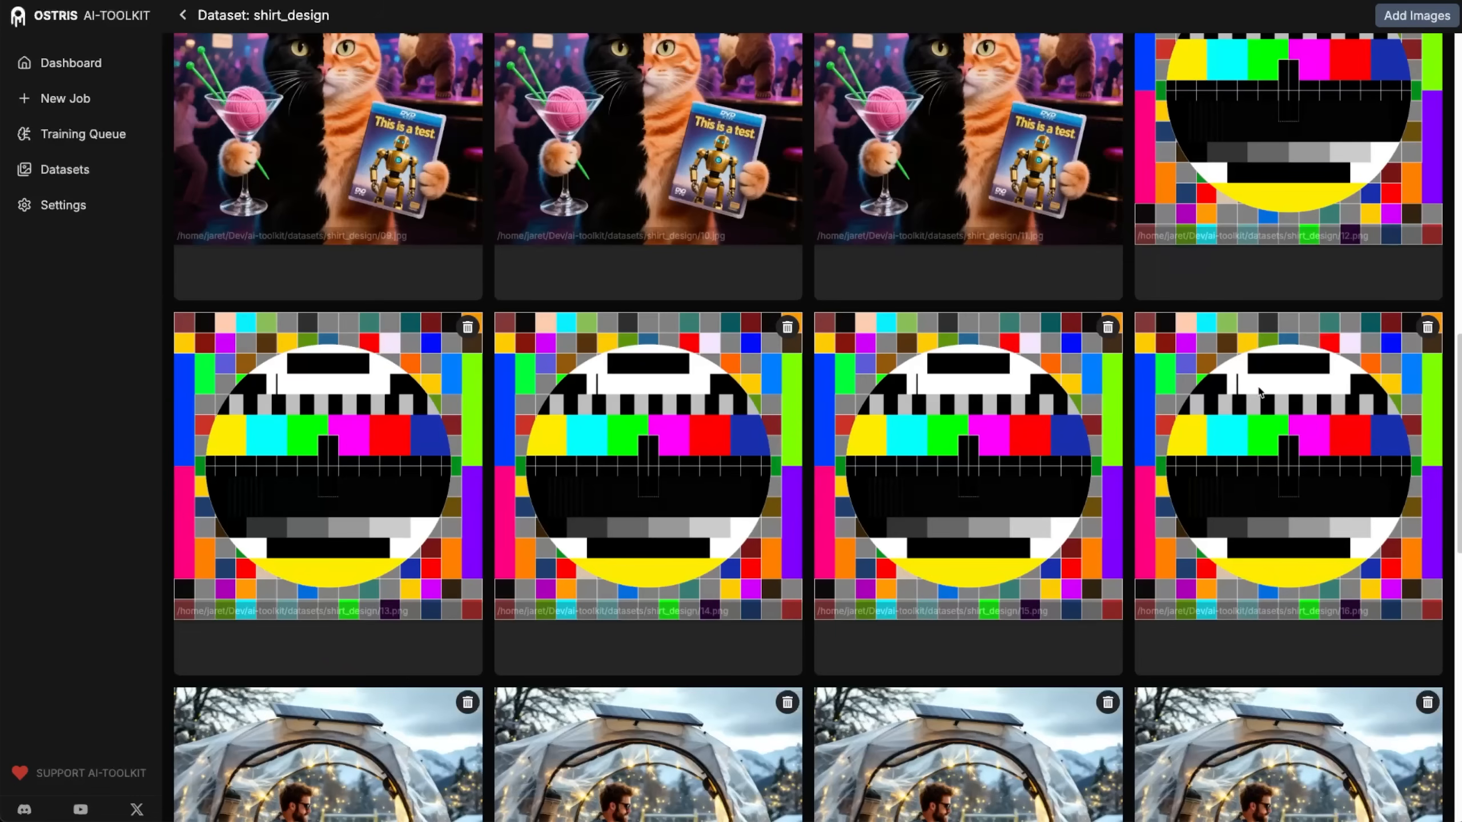
{"action": "scroll", "coordinate": [1030, 473], "scroll_direction": "up", "scroll_amount": 15}
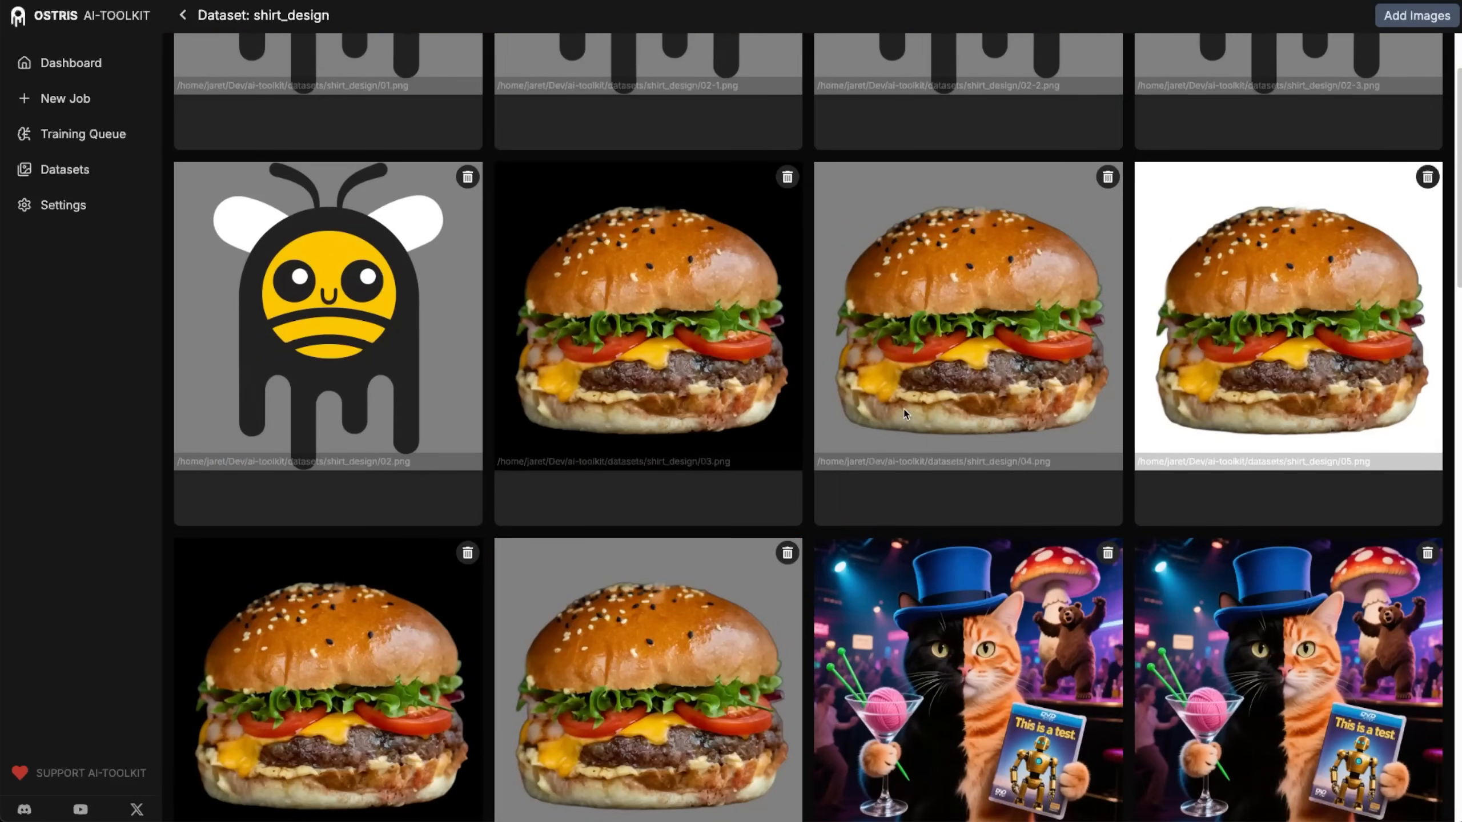
{"action": "scroll", "coordinate": [915, 419], "scroll_direction": "down", "scroll_amount": 7}
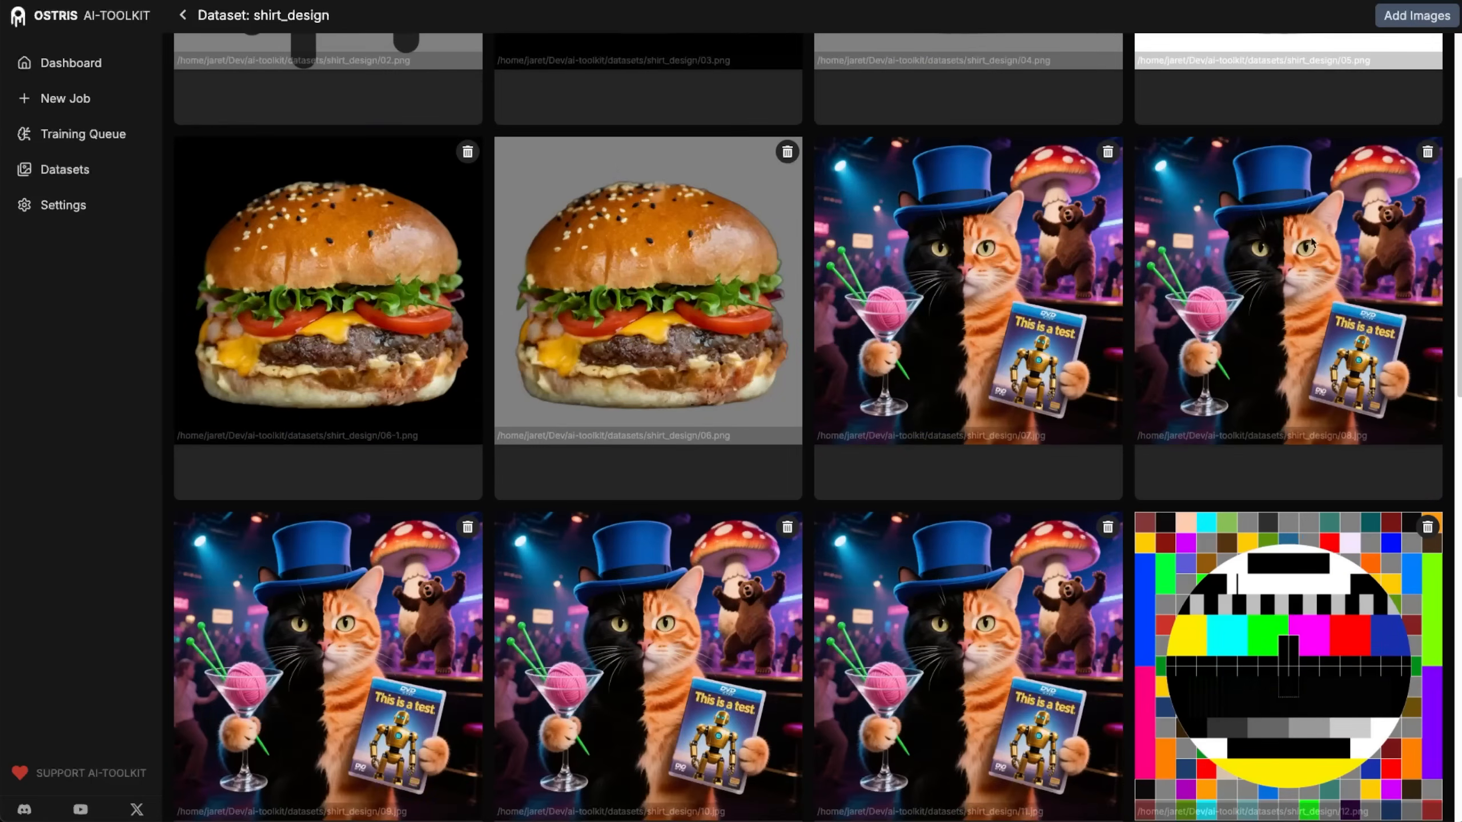
{"action": "scroll", "coordinate": [940, 478], "scroll_direction": "down", "scroll_amount": 10}
{"action": "scroll", "coordinate": [943, 475], "scroll_direction": "down", "scroll_amount": 7}
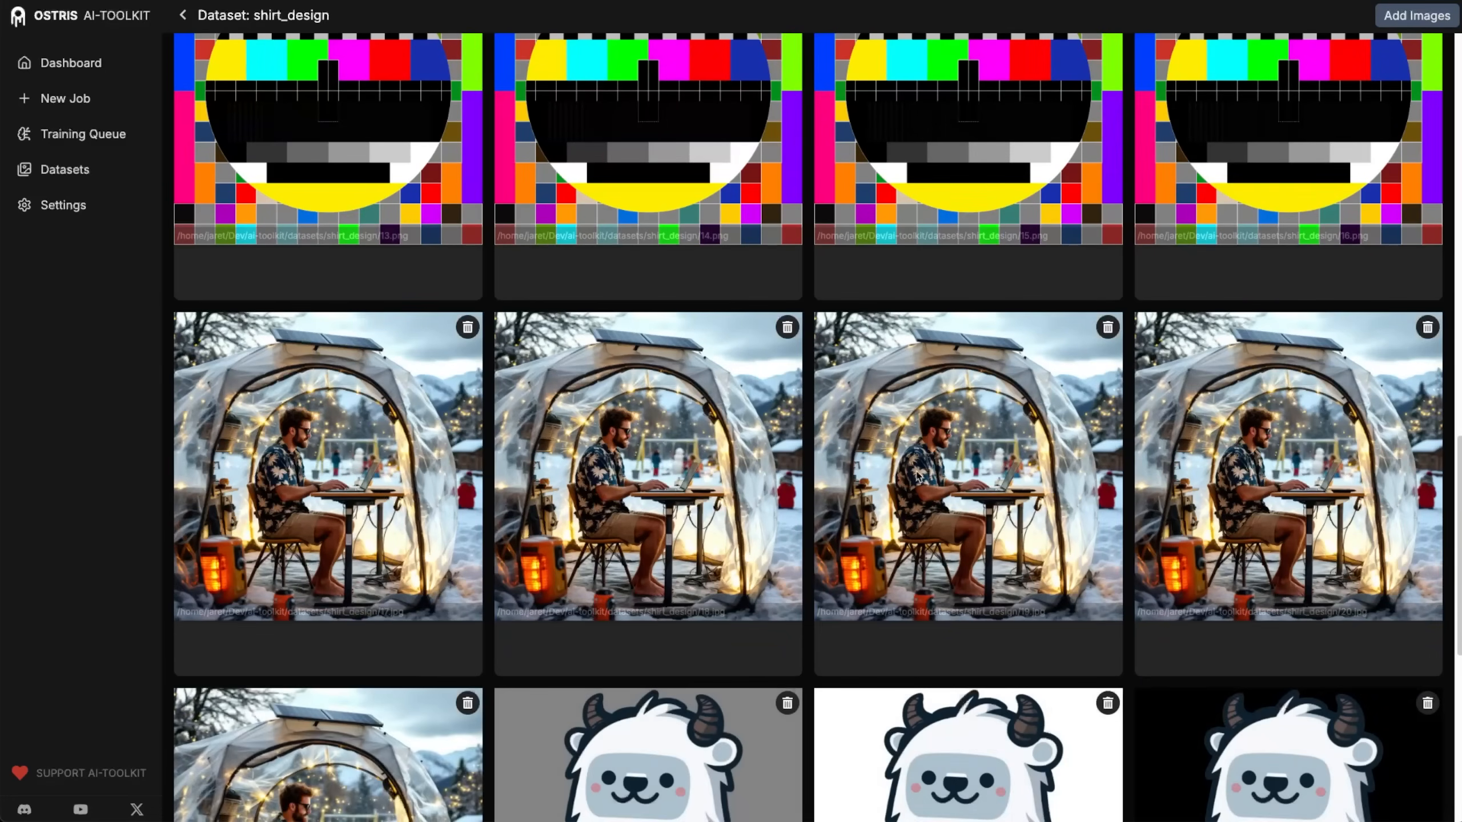
{"action": "scroll", "coordinate": [350, 471], "scroll_direction": "down", "scroll_amount": 3}
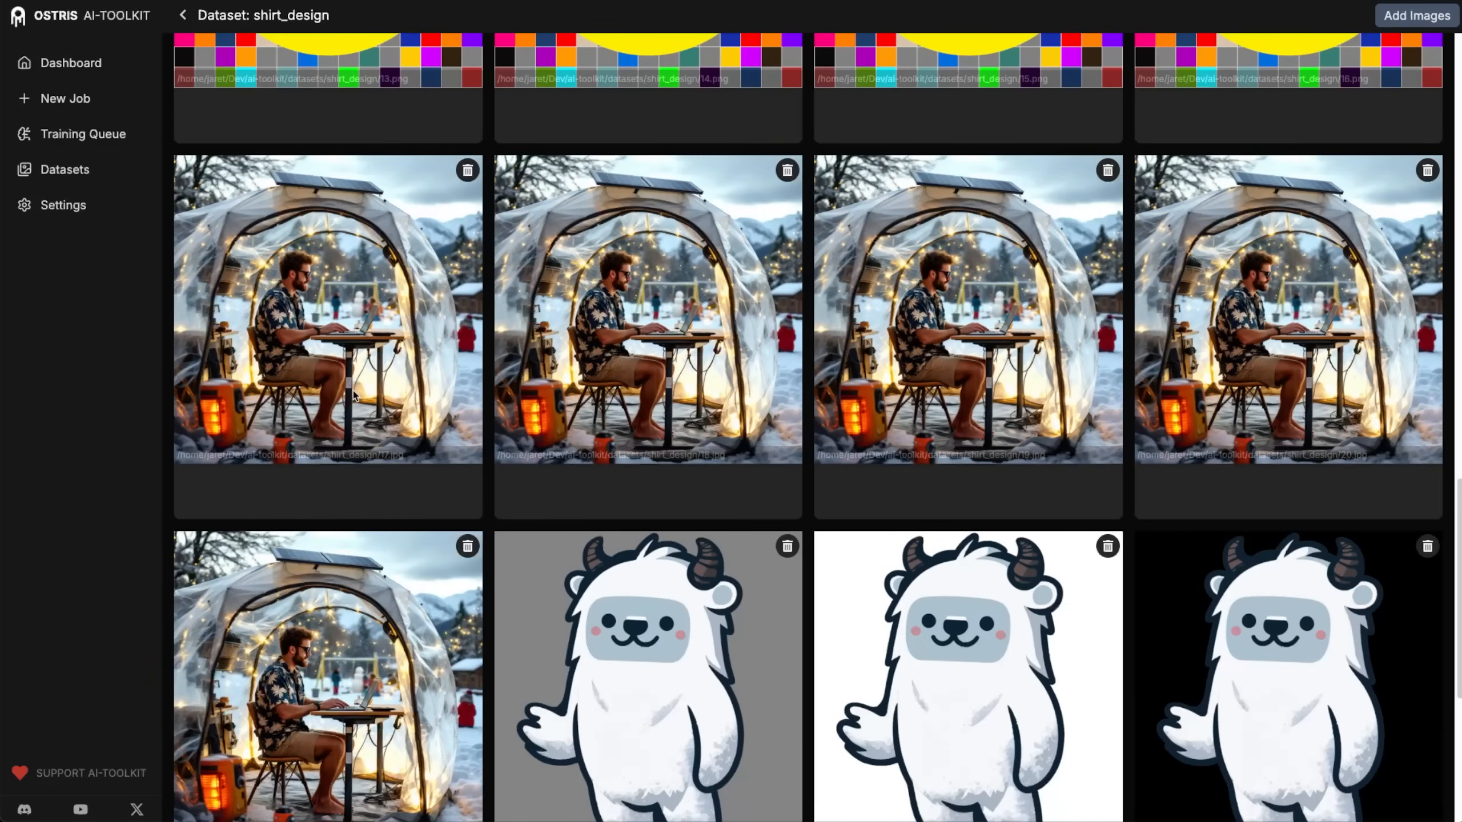
{"action": "scroll", "coordinate": [1131, 650], "scroll_direction": "down", "scroll_amount": 8}
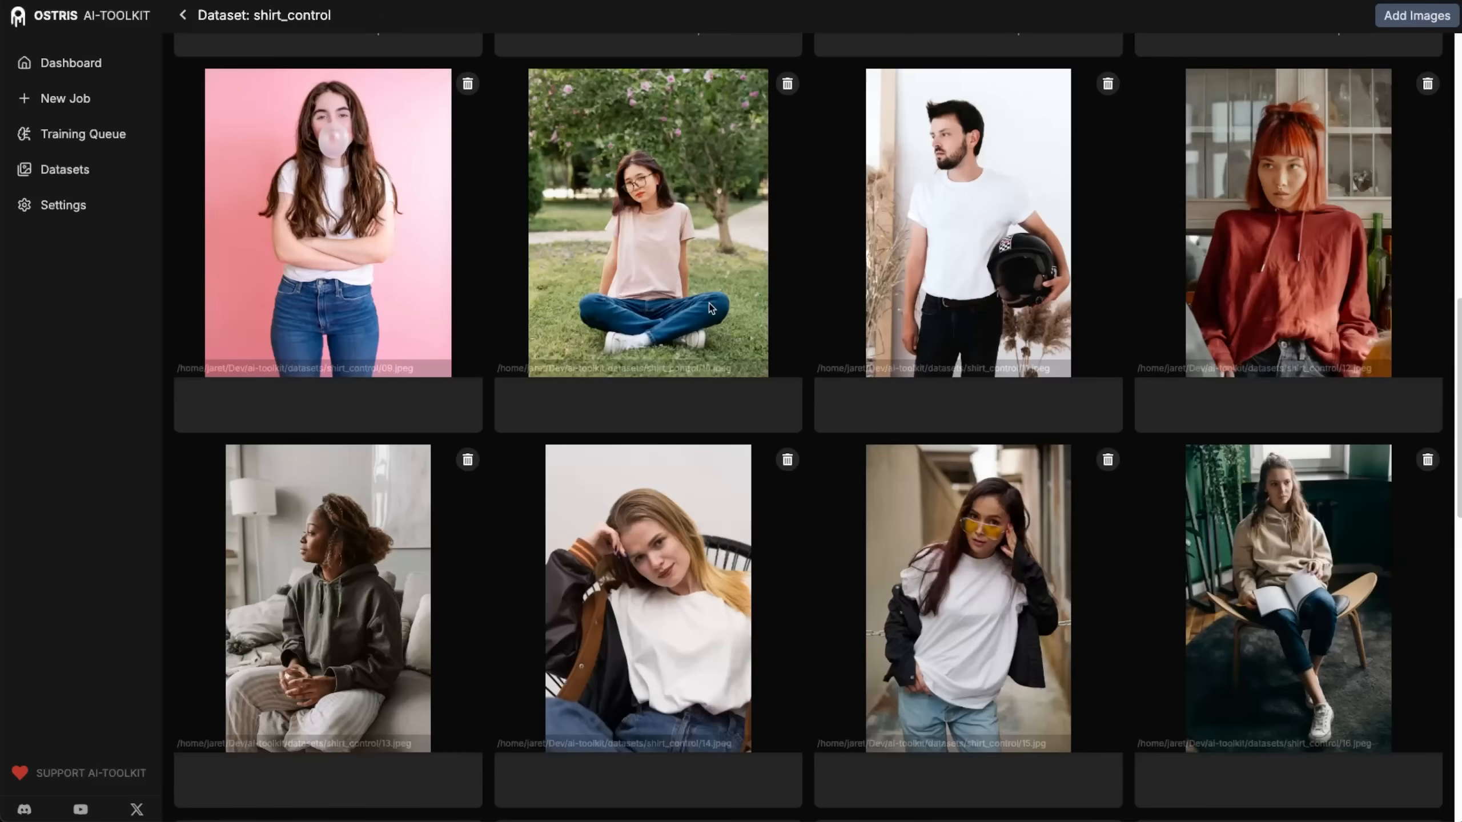
- Compare the plain shirt photos in shirt_control with the matching images wearing designs in shirt_target
{"action": "scroll", "coordinate": [713, 302], "scroll_direction": "down", "scroll_amount": 20}
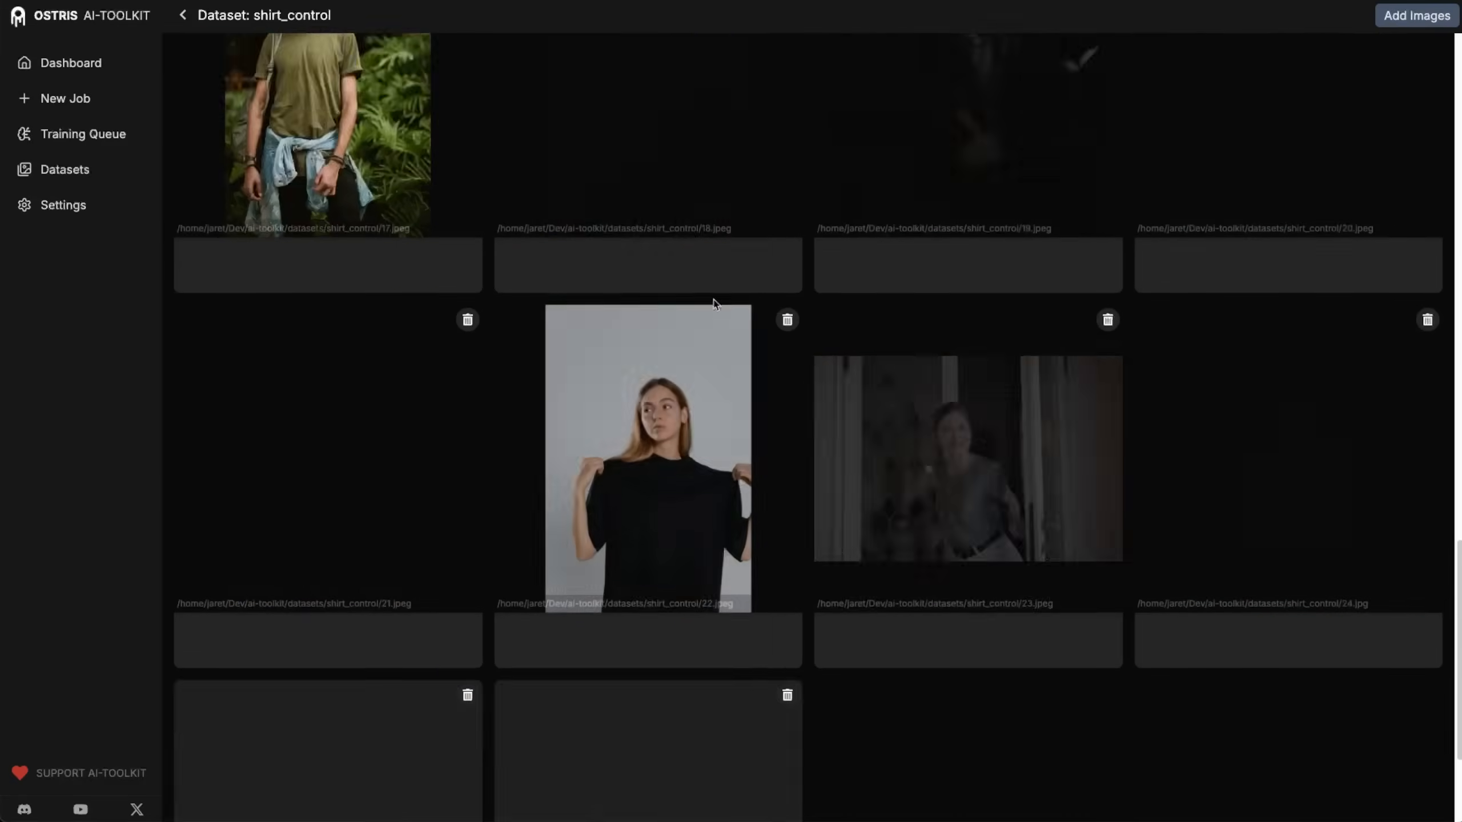
{"action": "scroll", "coordinate": [716, 304], "scroll_direction": "up", "scroll_amount": 20}
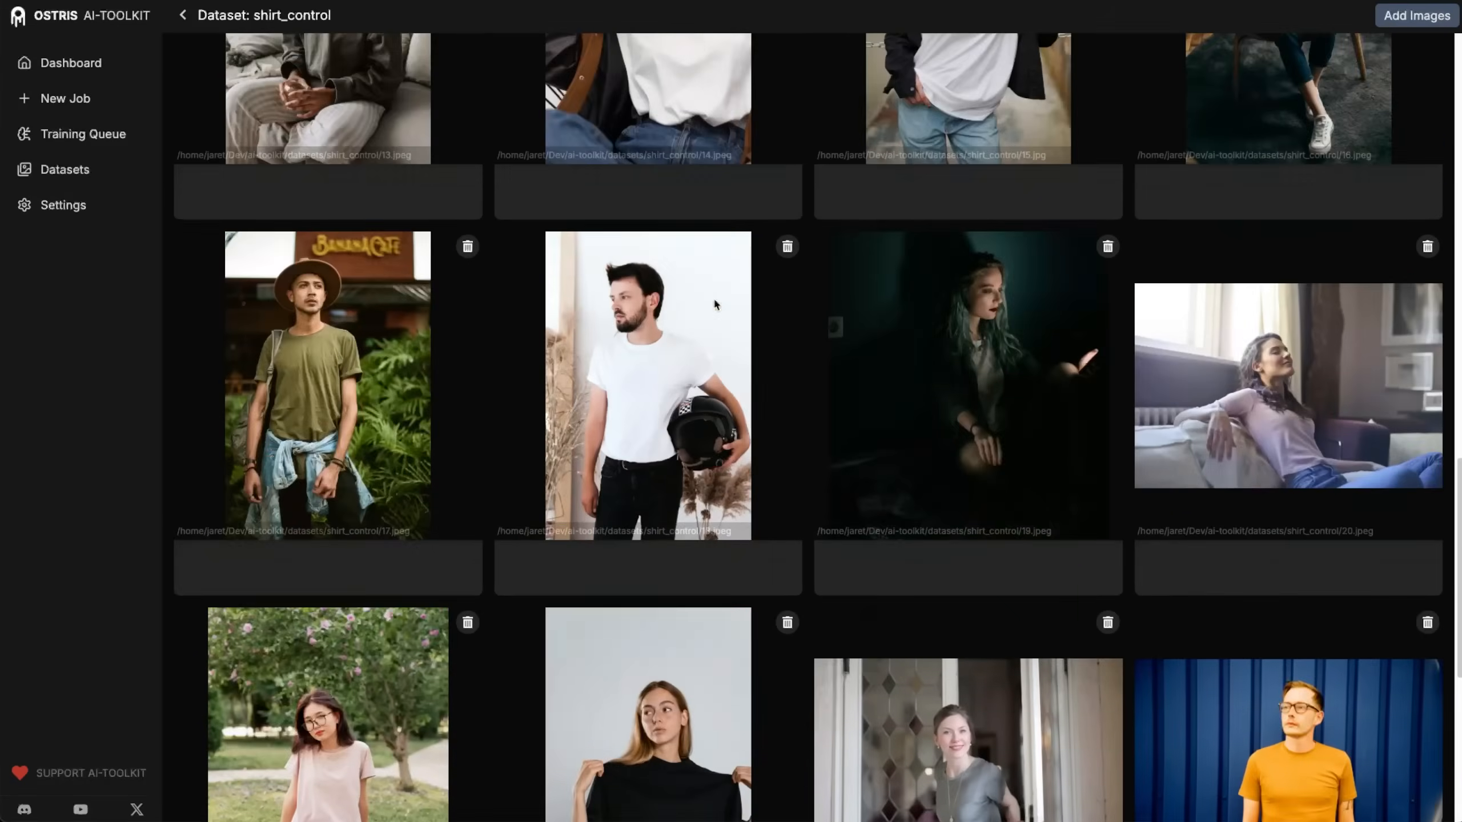
{"action": "scroll", "coordinate": [460, 407], "scroll_direction": "up", "scroll_amount": 8}
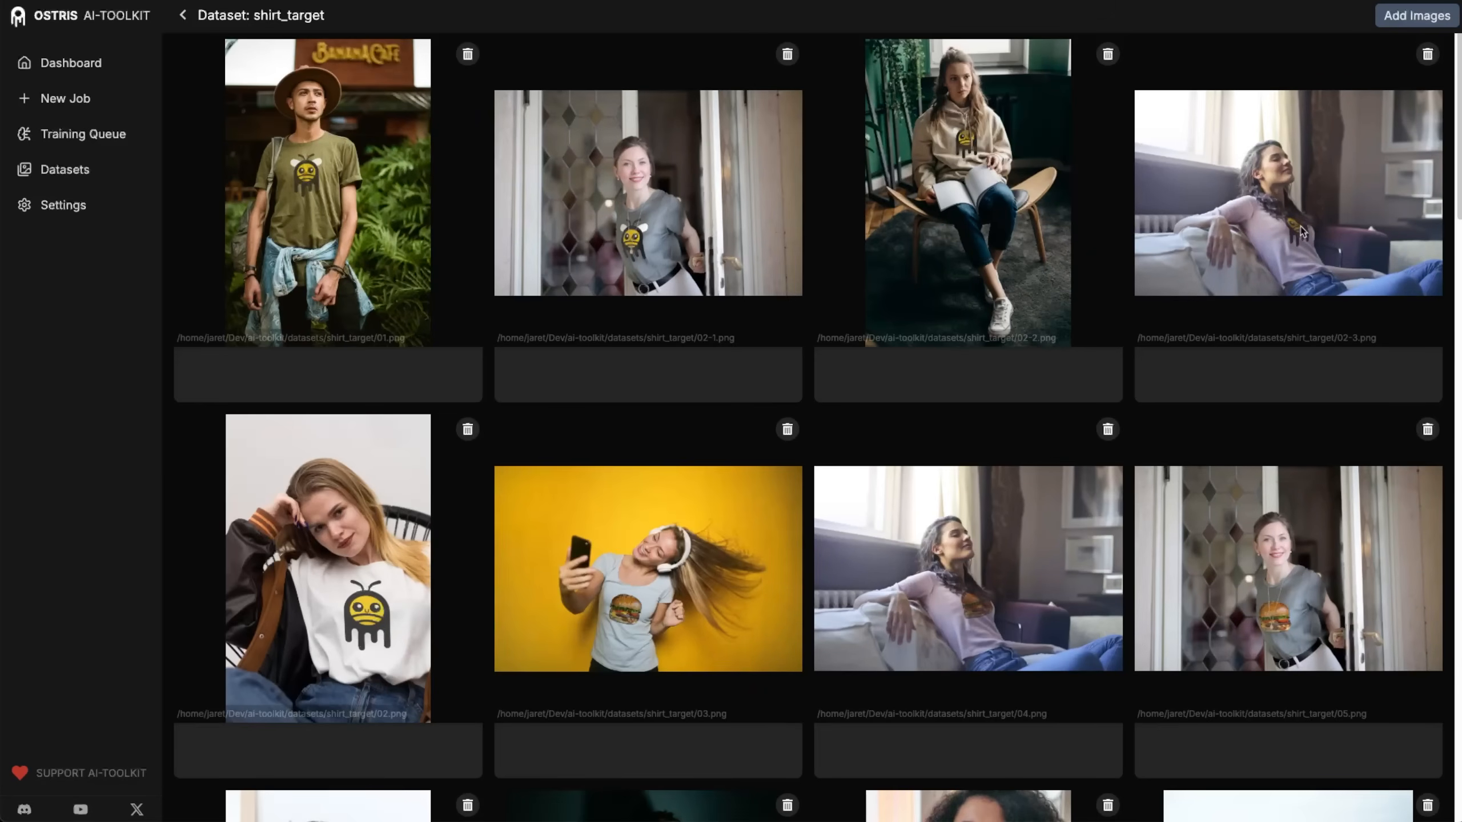
{"action": "scroll", "coordinate": [1129, 425], "scroll_direction": "down", "scroll_amount": 8}
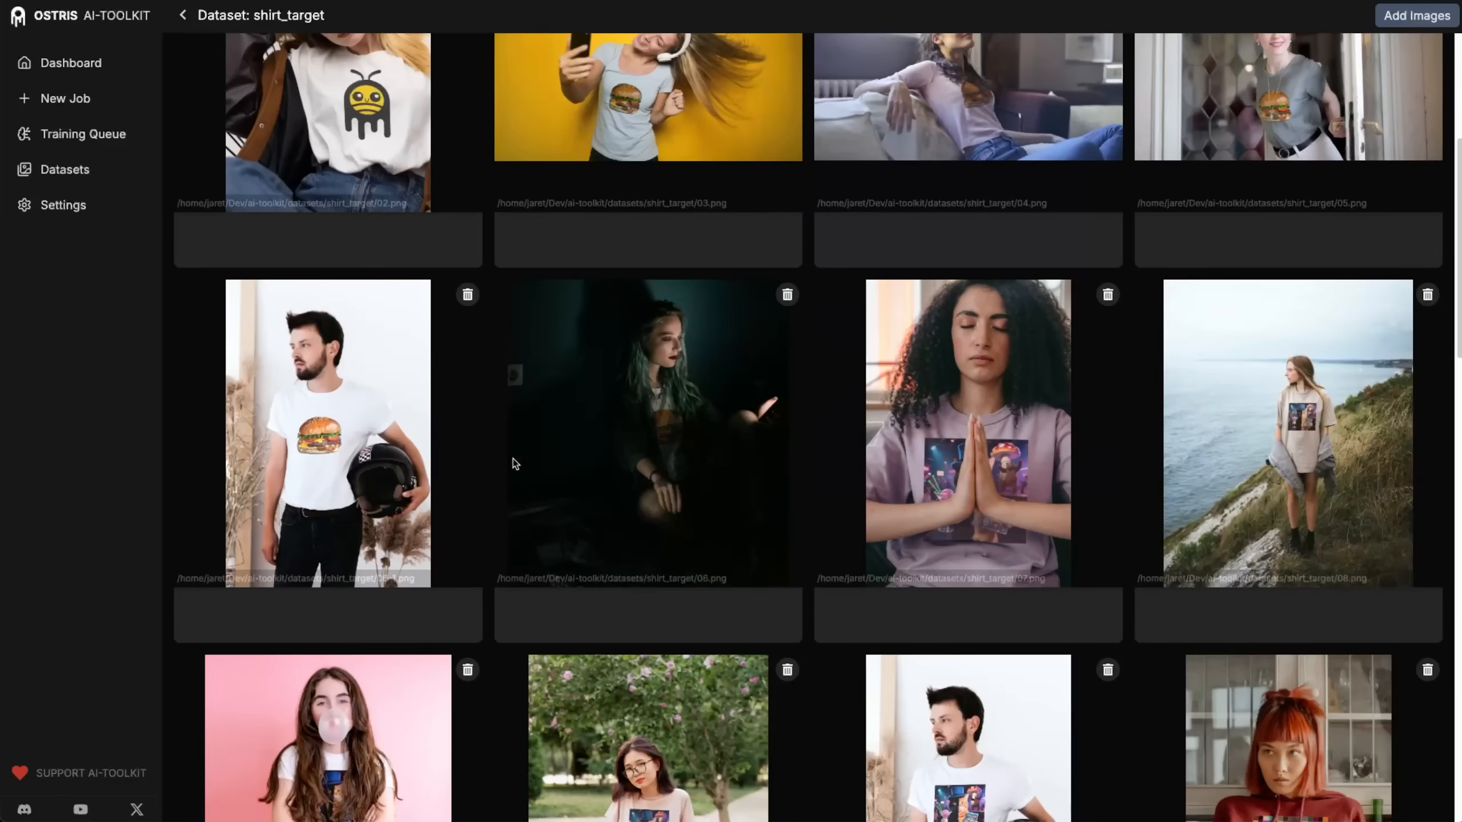
{"action": "scroll", "coordinate": [1067, 370], "scroll_direction": "down", "scroll_amount": 3}
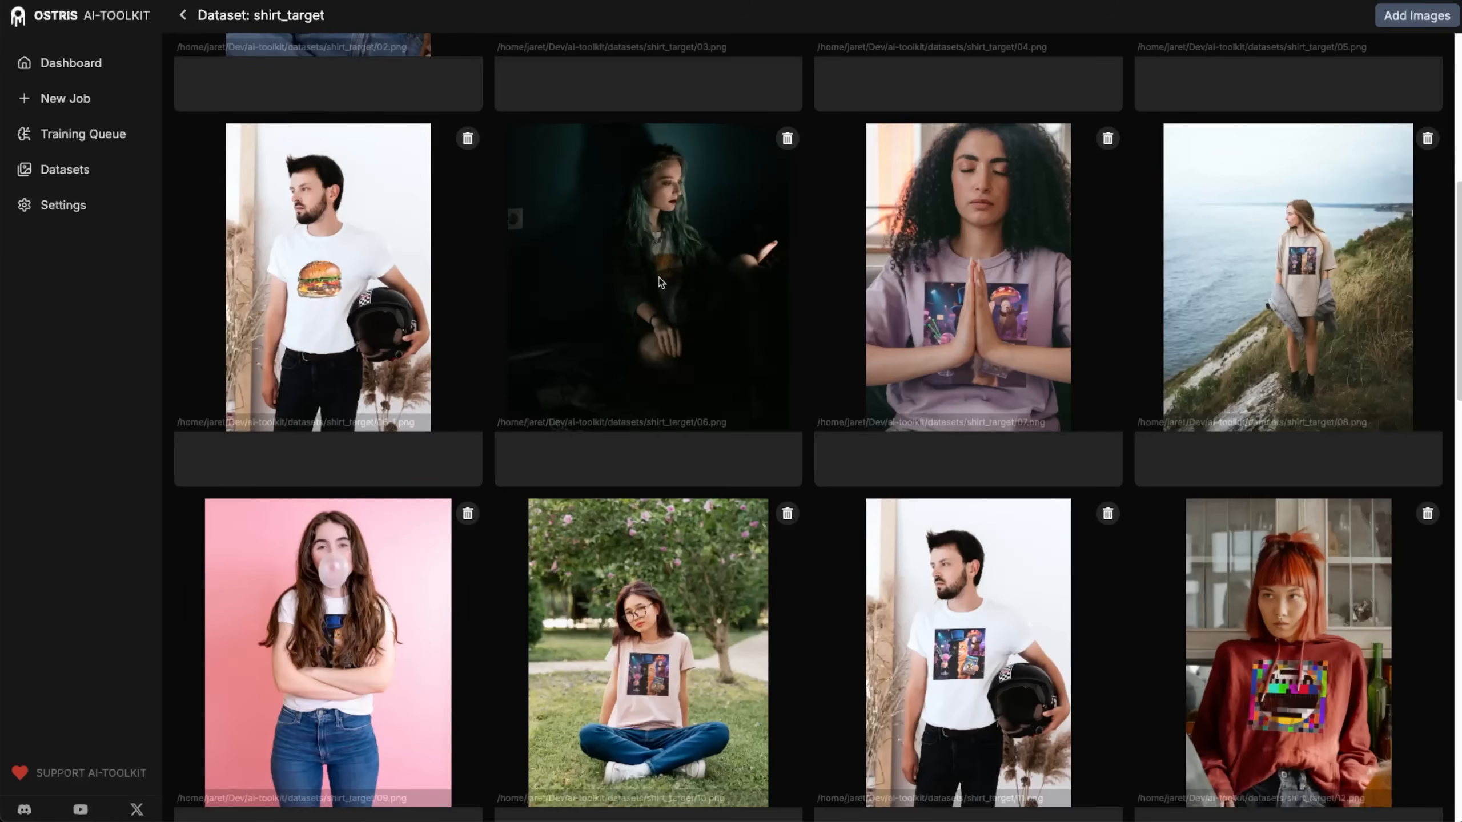
{"action": "scroll", "coordinate": [762, 333], "scroll_direction": "down", "scroll_amount": 1}
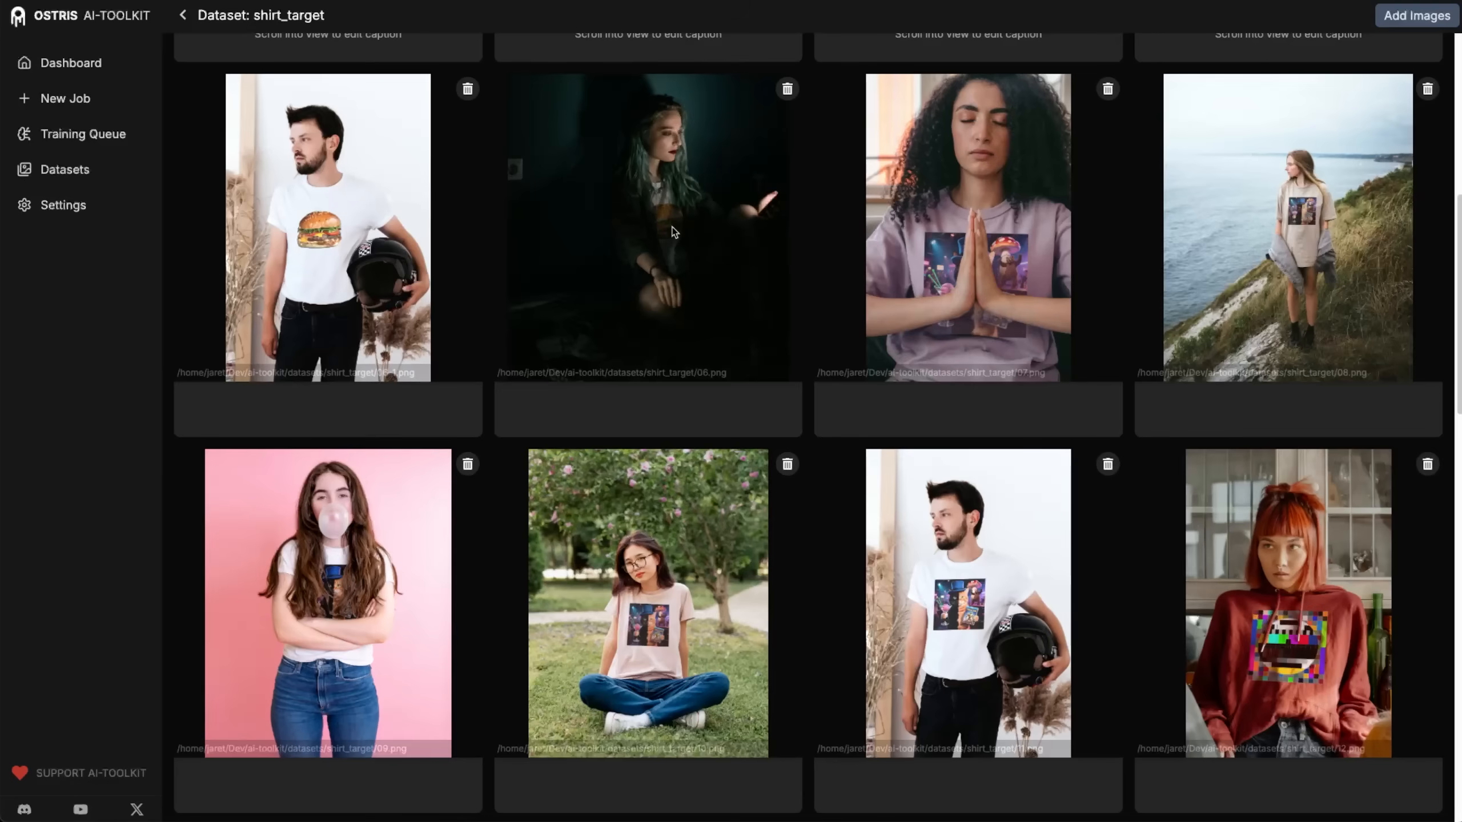
{"action": "scroll", "coordinate": [672, 226], "scroll_direction": "down", "scroll_amount": 6}
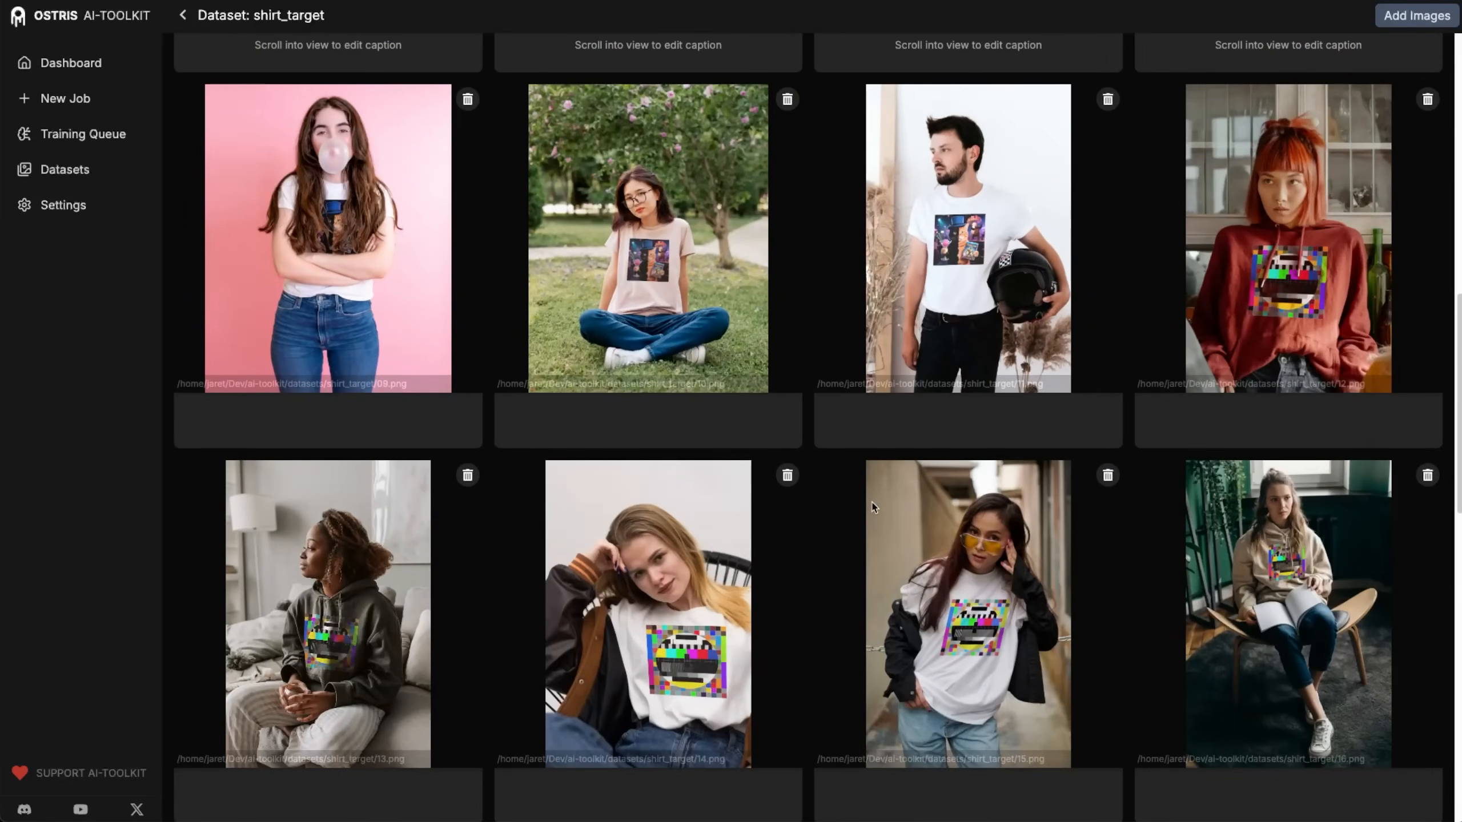
{"action": "scroll", "coordinate": [873, 507], "scroll_direction": "down", "scroll_amount": 5}
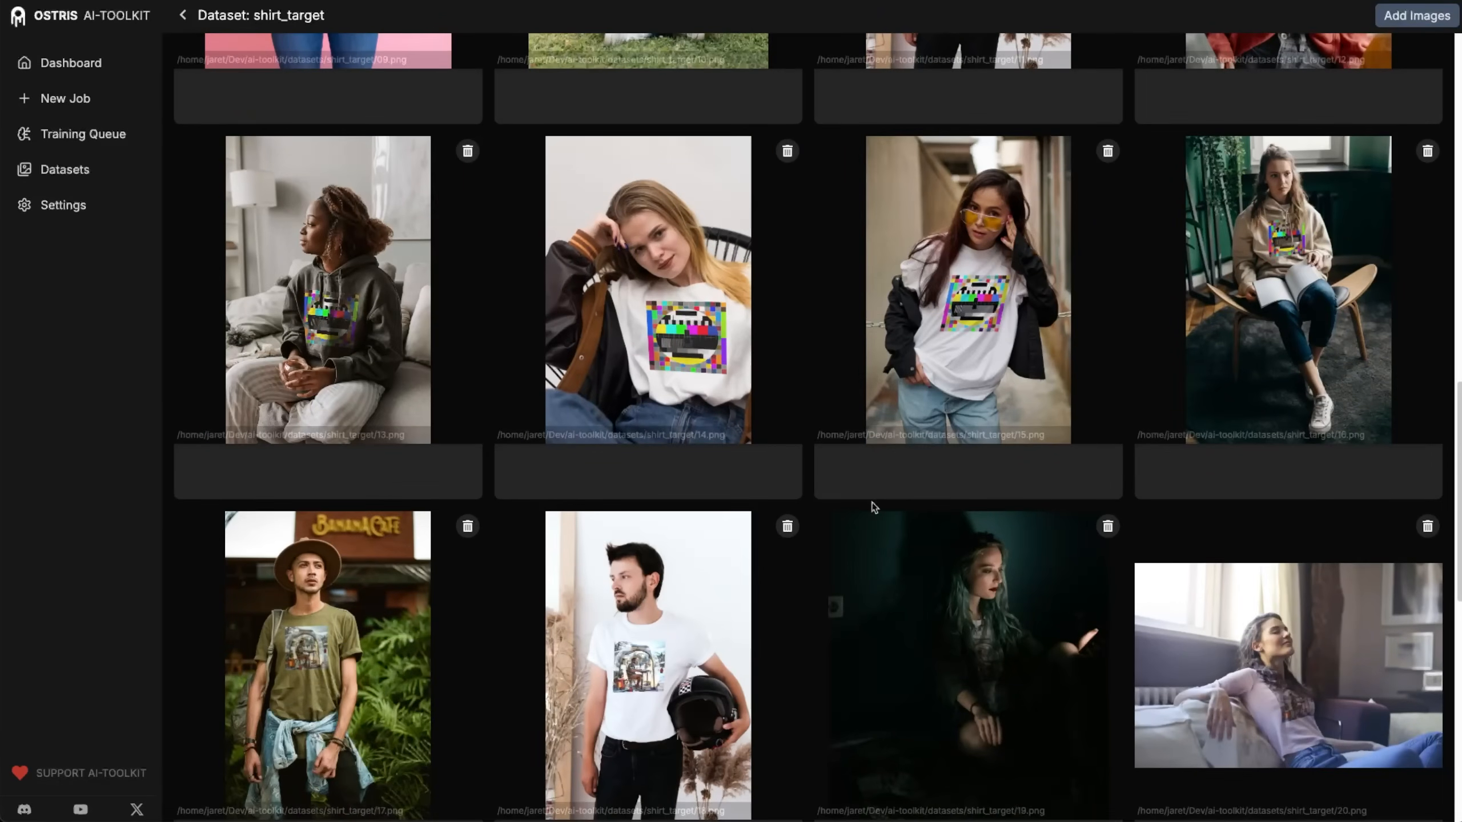
{"action": "scroll", "coordinate": [873, 507], "scroll_direction": "down", "scroll_amount": 1}
{"action": "scroll", "coordinate": [873, 506], "scroll_direction": "down", "scroll_amount": 6}
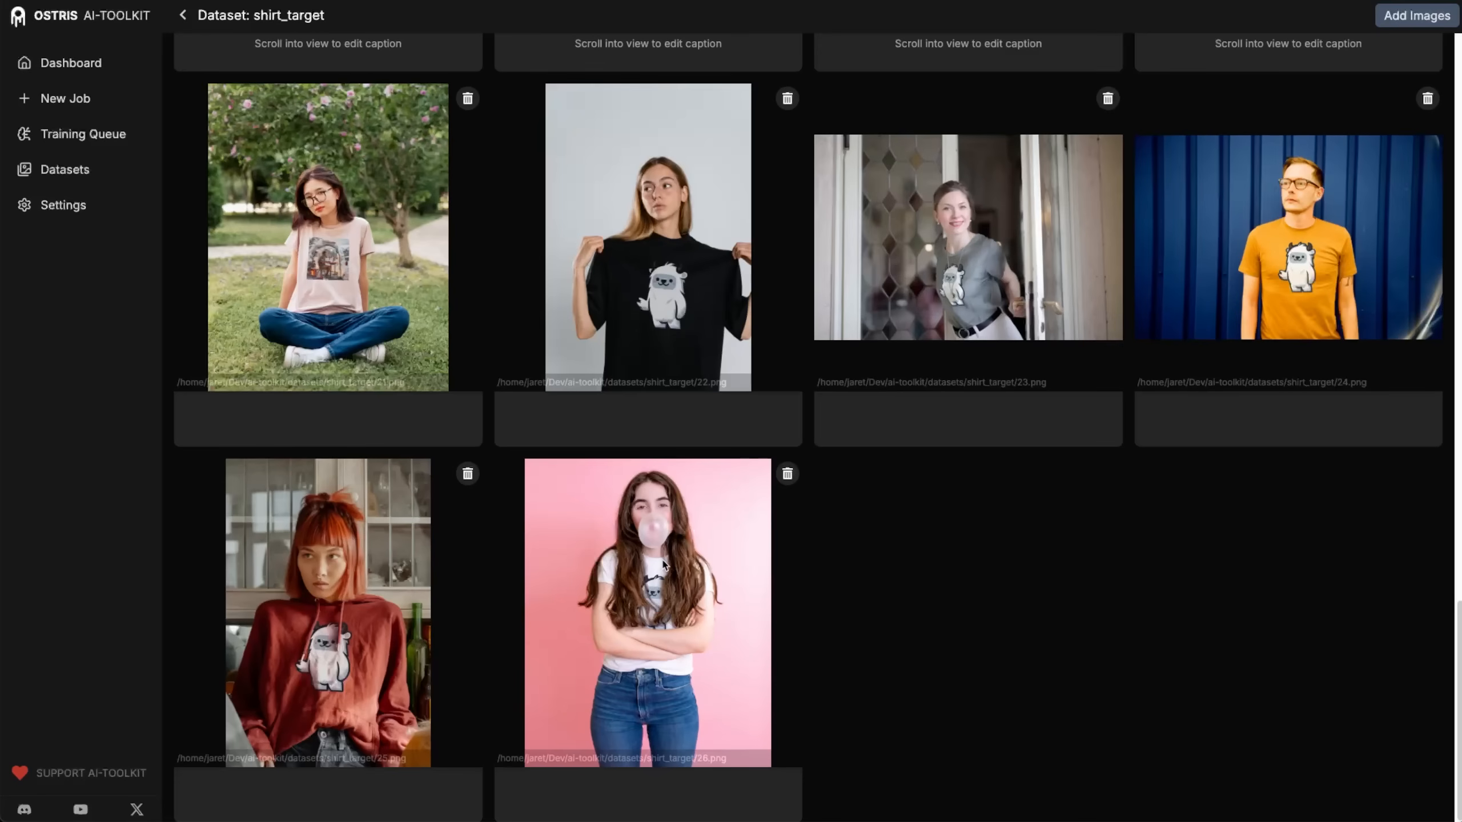
{"action": "scroll", "coordinate": [855, 633], "scroll_direction": "up", "scroll_amount": 20}
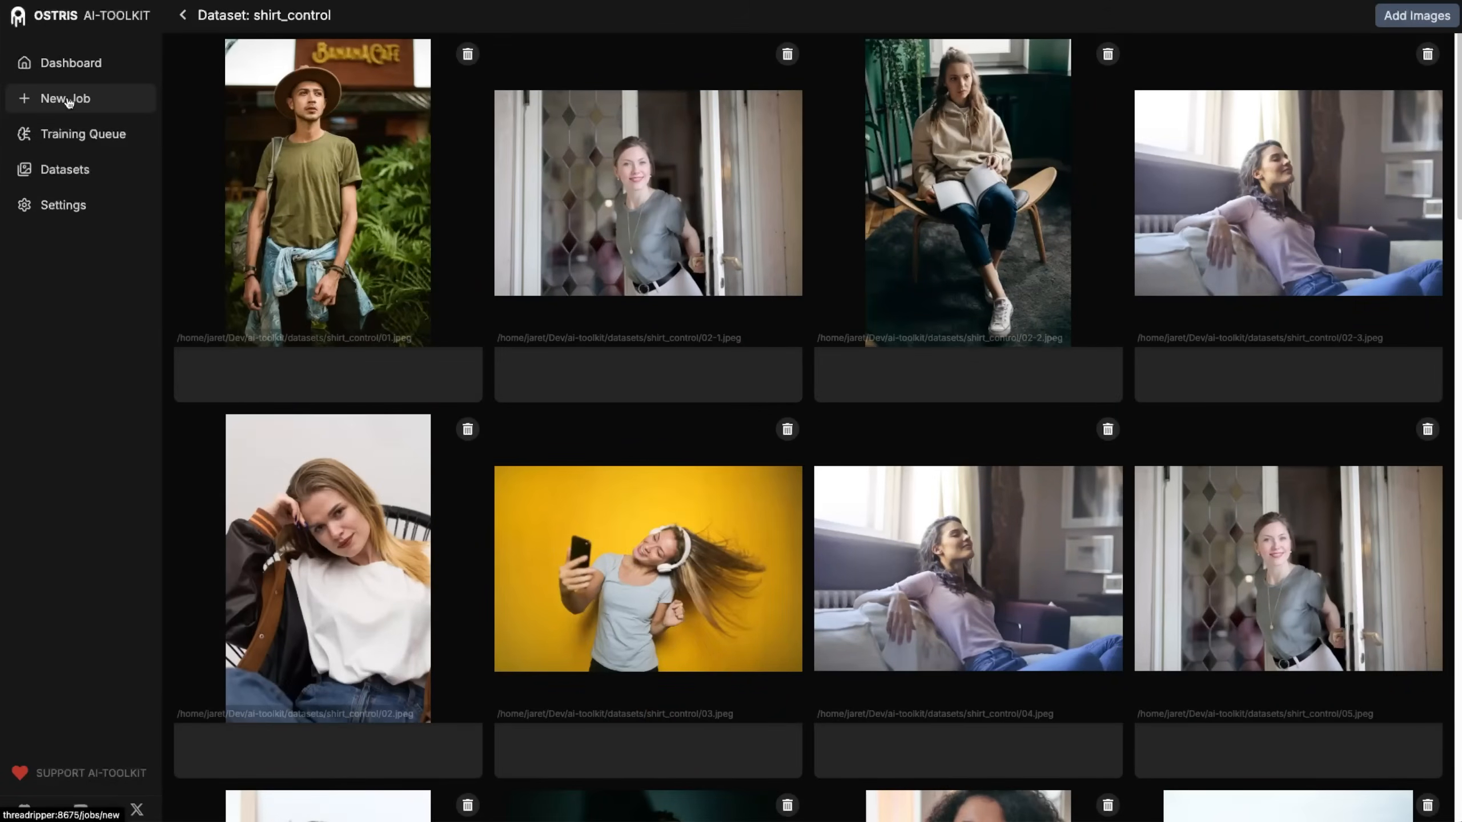
- Start a new training job and name it qwen_image_edit_2509_shirt_design
{"action": "left_click", "coordinate": [67, 101]}
{"action": "double_click", "coordinate": [353, 95]}
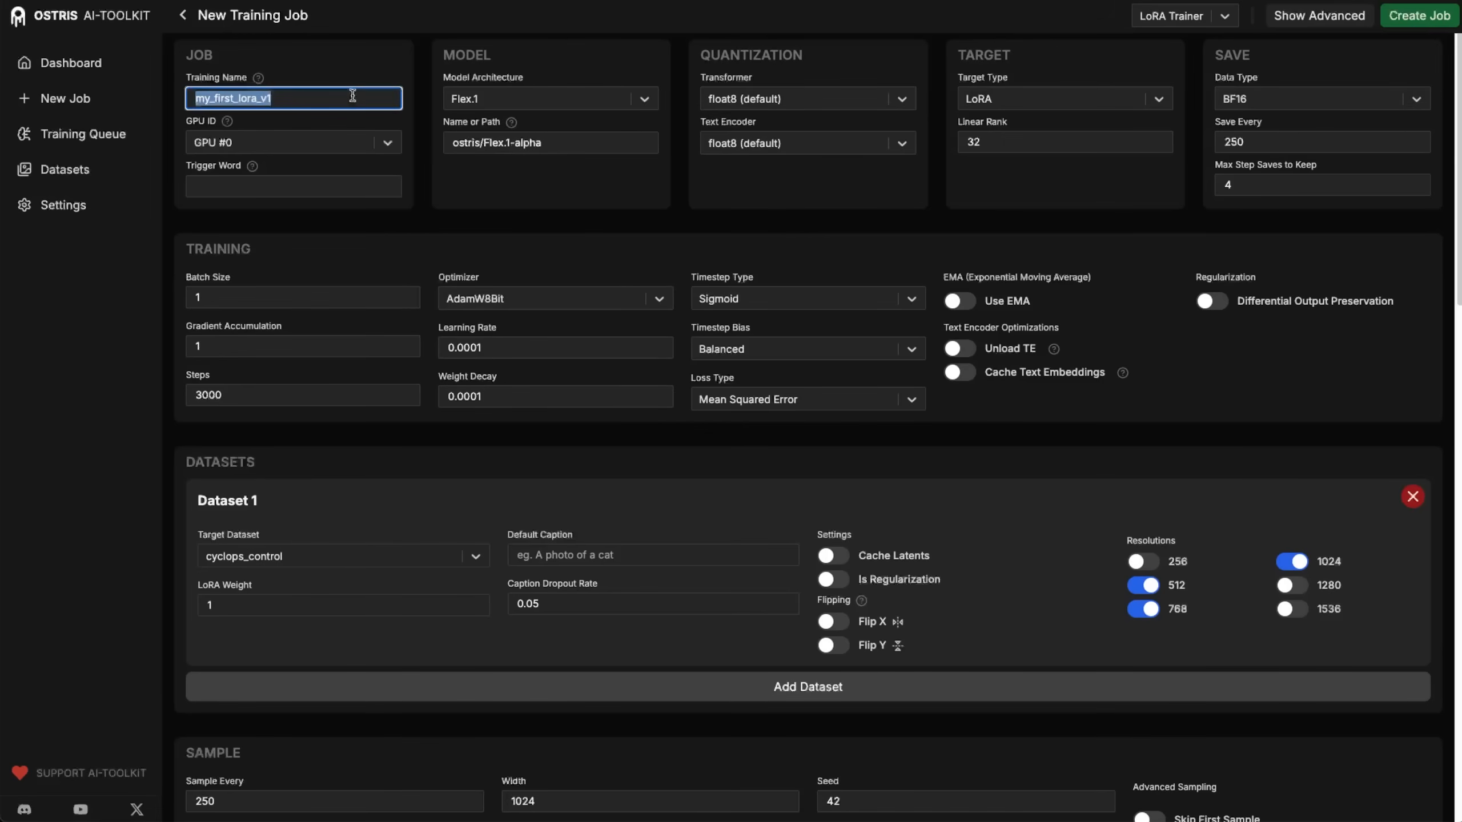
{"action": "type", "text": "qwen_image_edit_2509_shirt_design"}
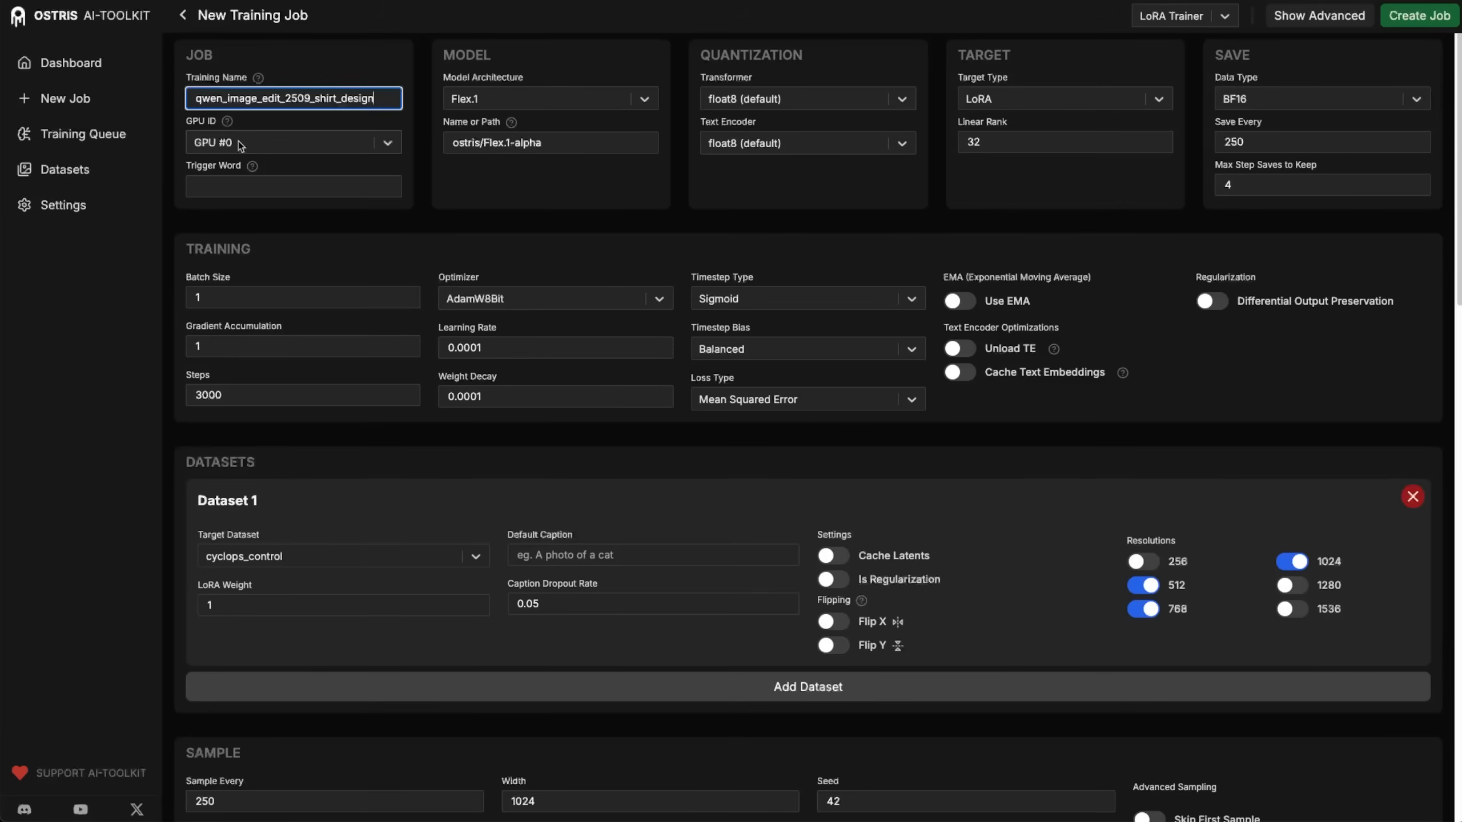
- Set the job's model architecture to Qwen-Image-Edit-2509
{"action": "left_click", "coordinate": [580, 99]}
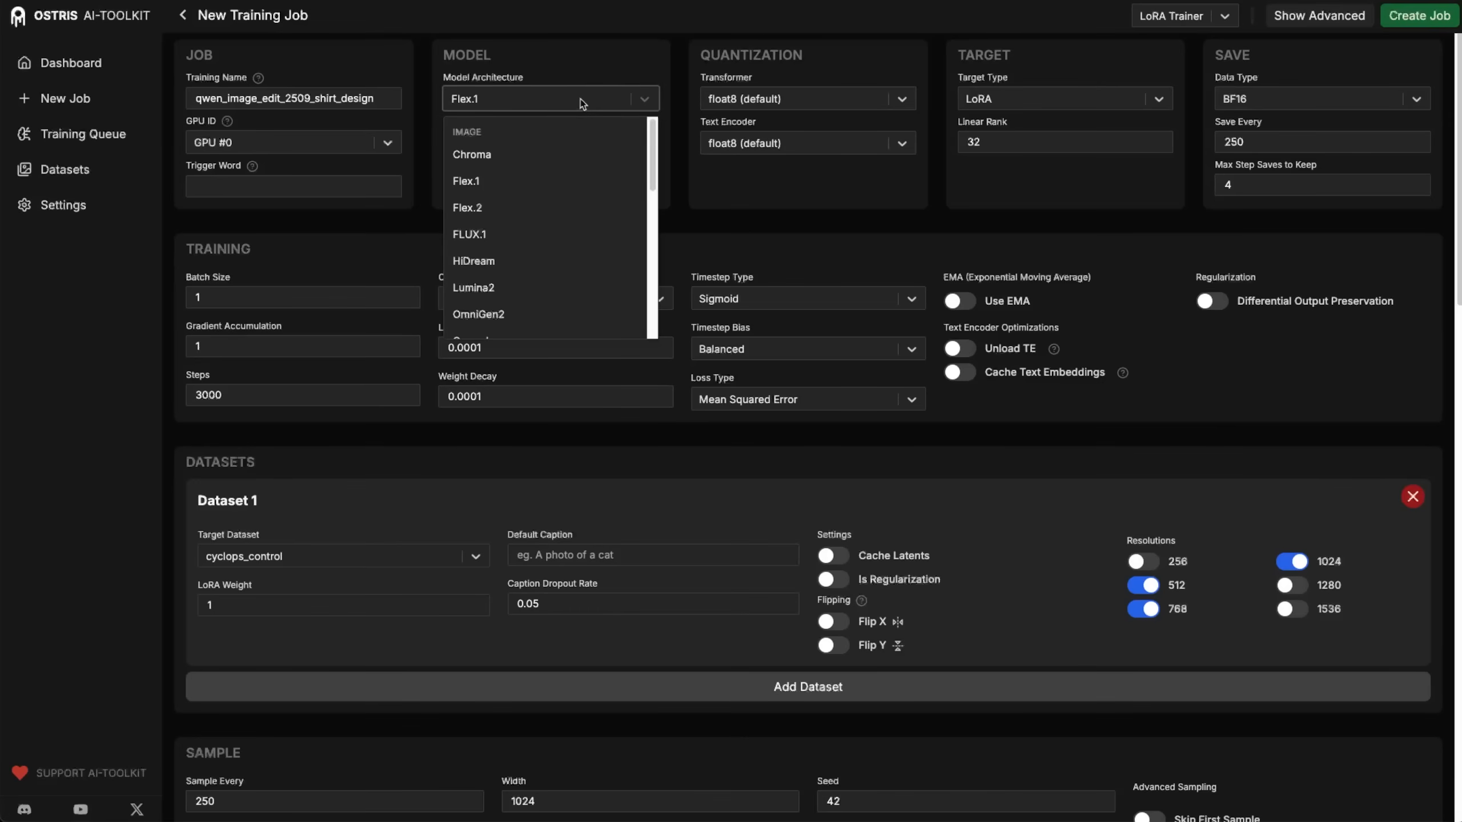
{"action": "type", "text": "qw"}
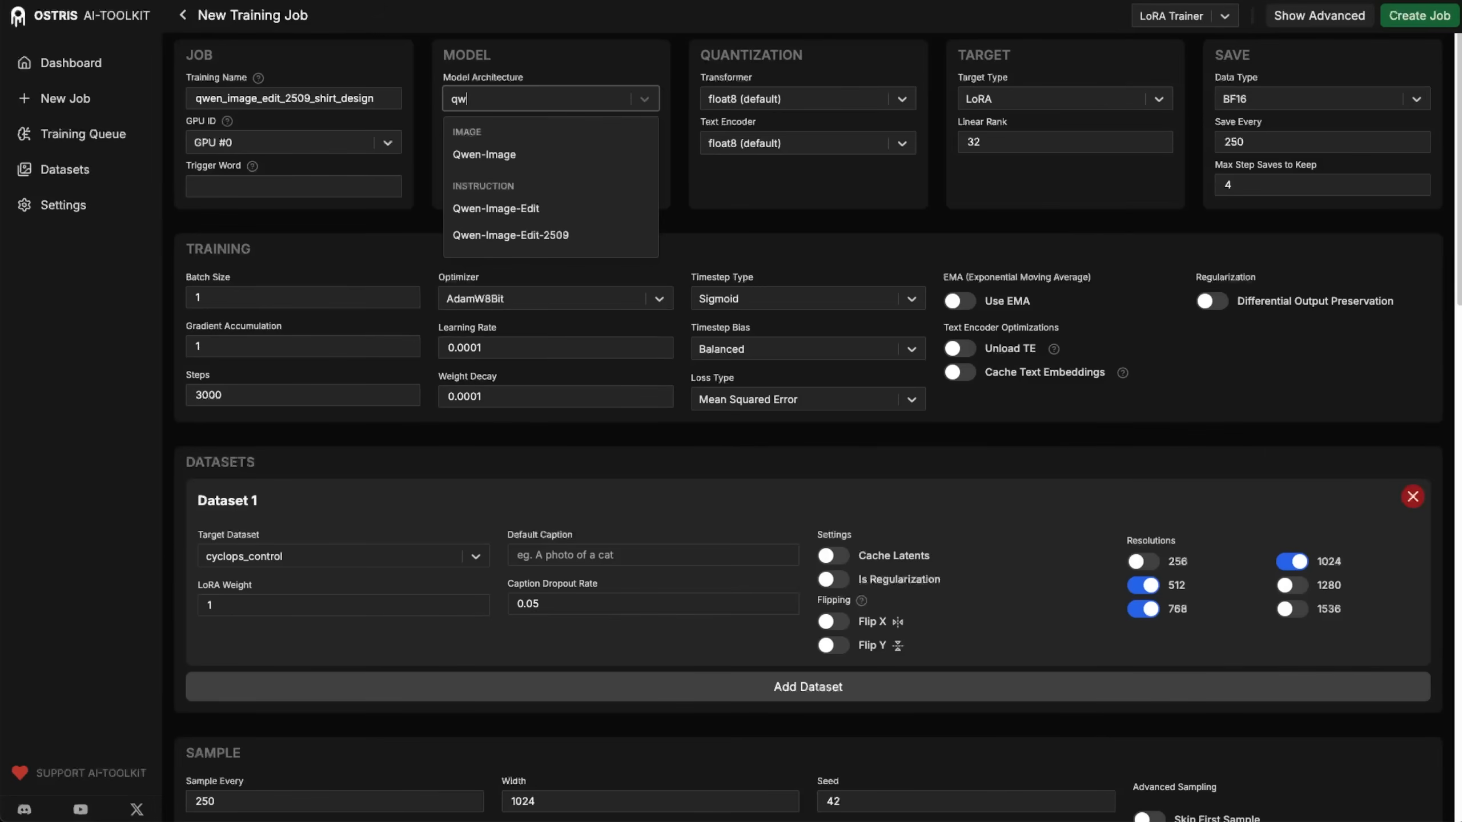
{"action": "type", "text": "e"}
{"action": "left_click", "coordinate": [580, 235]}
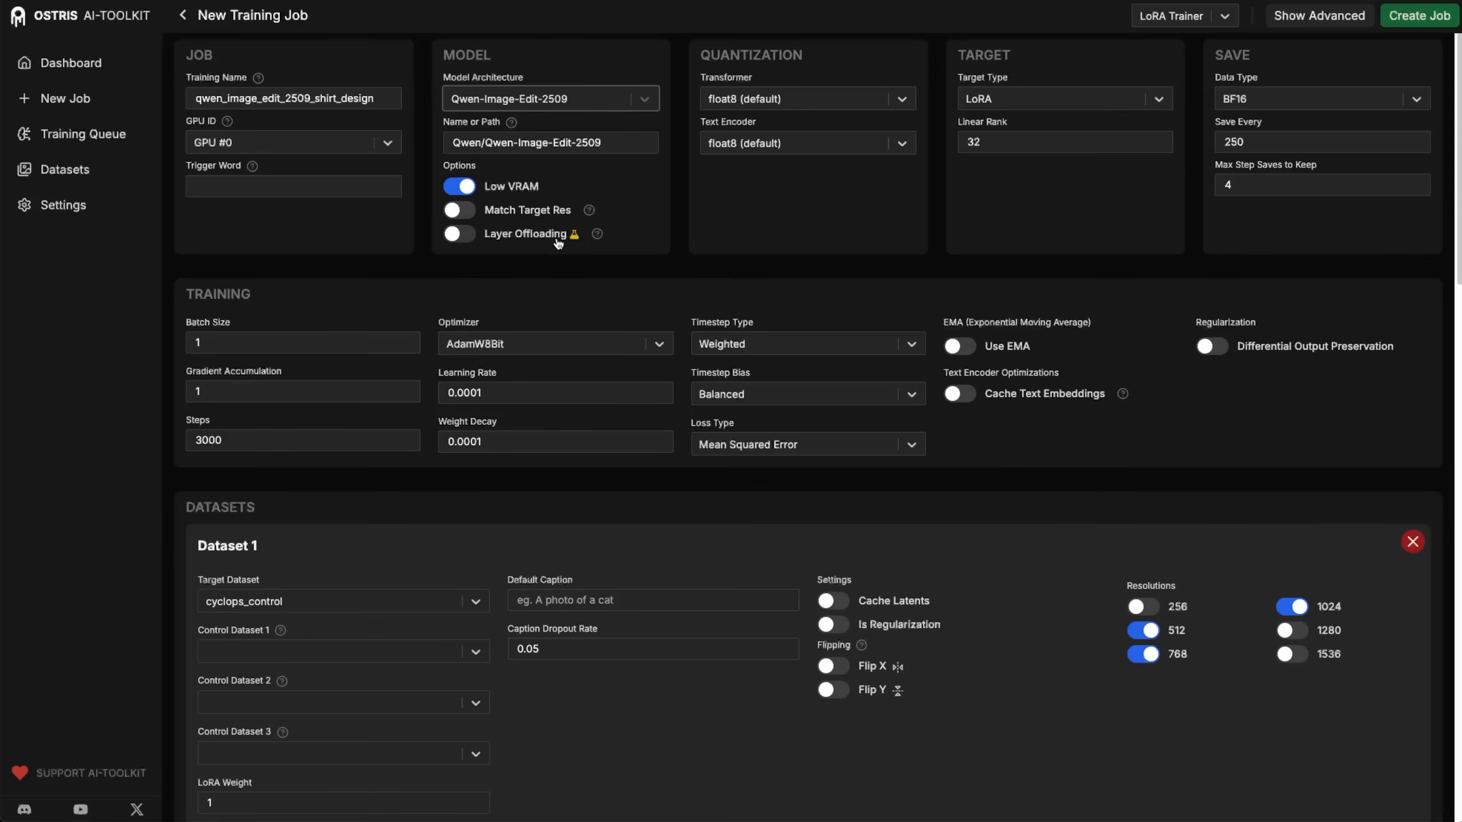
- Read the Layer Offloading explanation and enable layer offloading for the model
{"action": "left_click", "coordinate": [597, 234]}
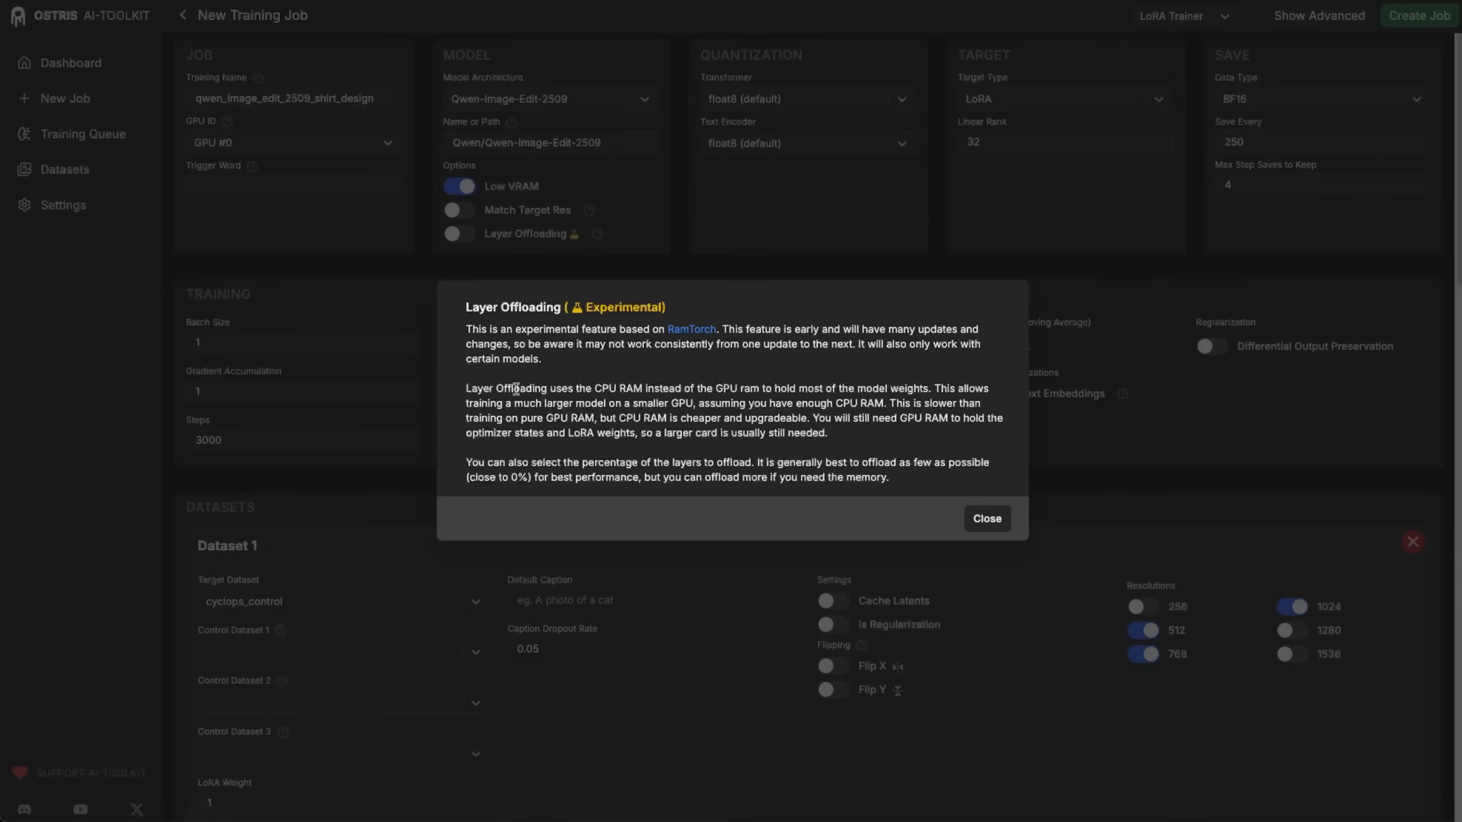
{"action": "left_click", "coordinate": [988, 519]}
{"action": "left_click", "coordinate": [456, 237]}
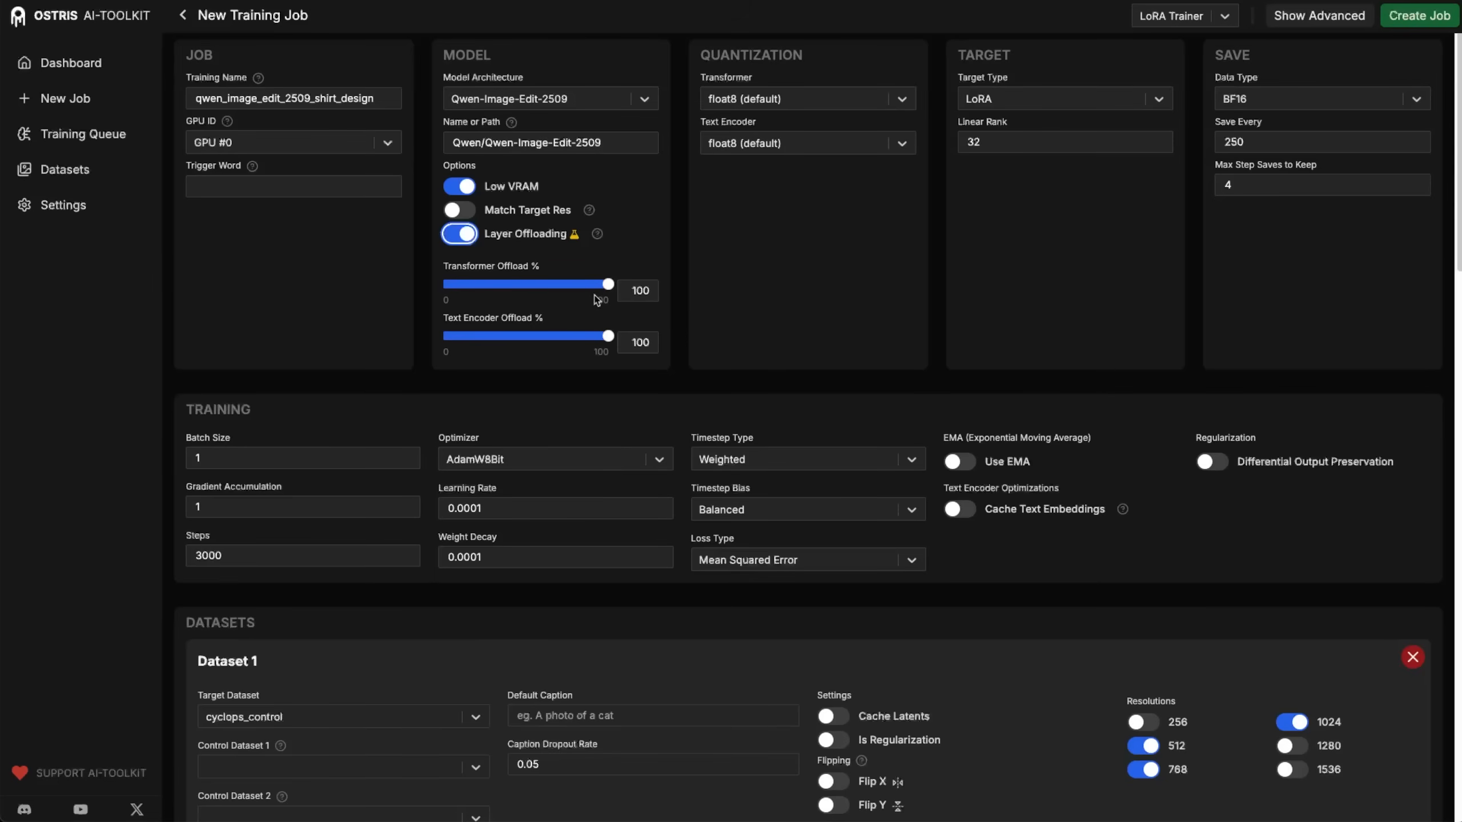
- Try lowering the transformer offload percentage to 0 and restore it to 100
{"action": "left_click_drag", "start_coordinate": [609, 285], "coordinate": [523, 285]}
{"action": "mouse_move", "coordinate": [524, 290]}
{"action": "left_mouse_down"}
{"action": "mouse_move", "coordinate": [598, 290]}
{"action": "mouse_move", "coordinate": [523, 293]}
{"action": "left_mouse_up"}
{"action": "left_click_drag", "start_coordinate": [523, 293], "coordinate": [432, 293]}
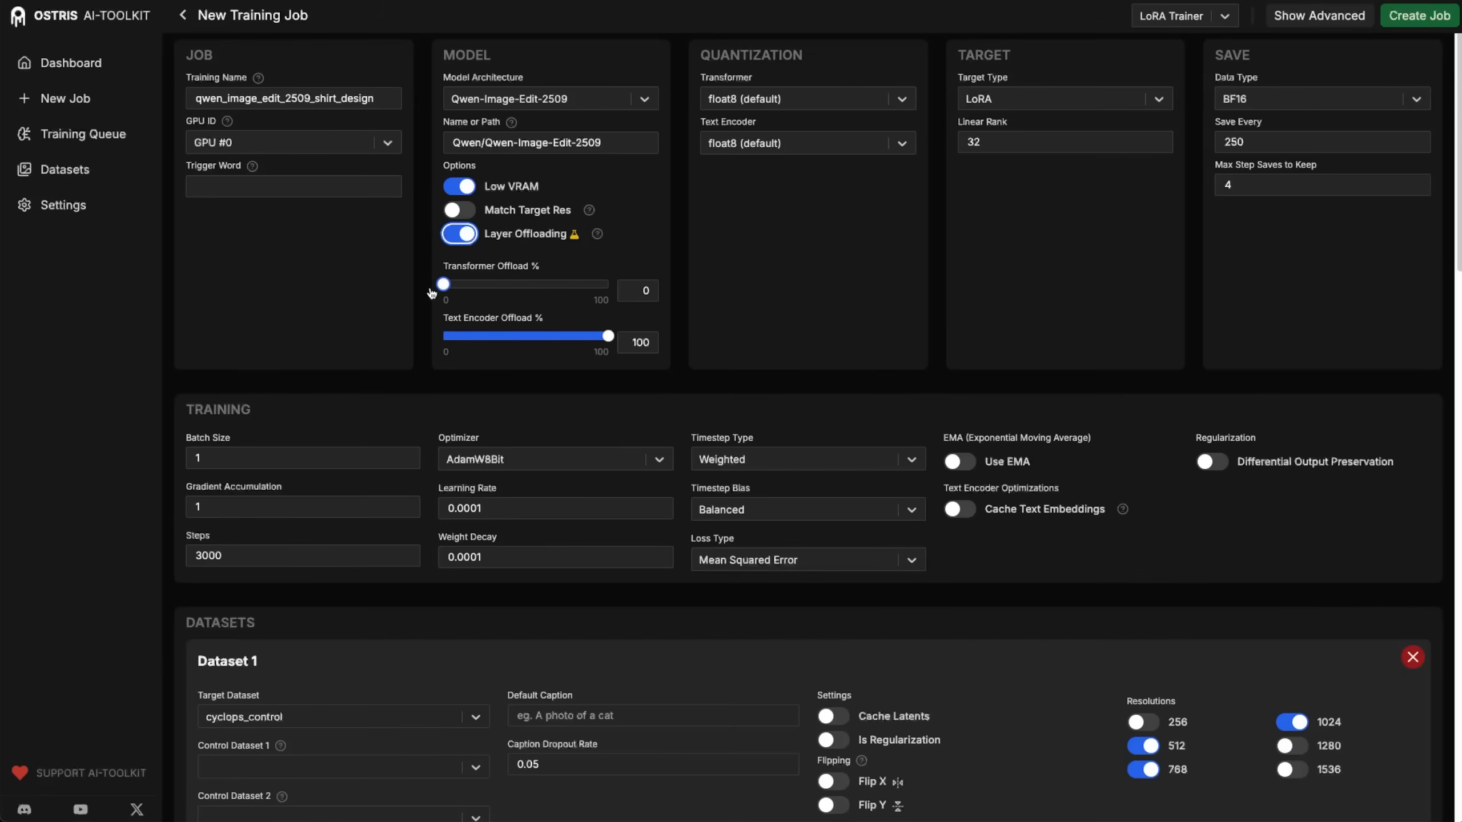
{"action": "left_click_drag", "start_coordinate": [433, 291], "coordinate": [609, 291]}
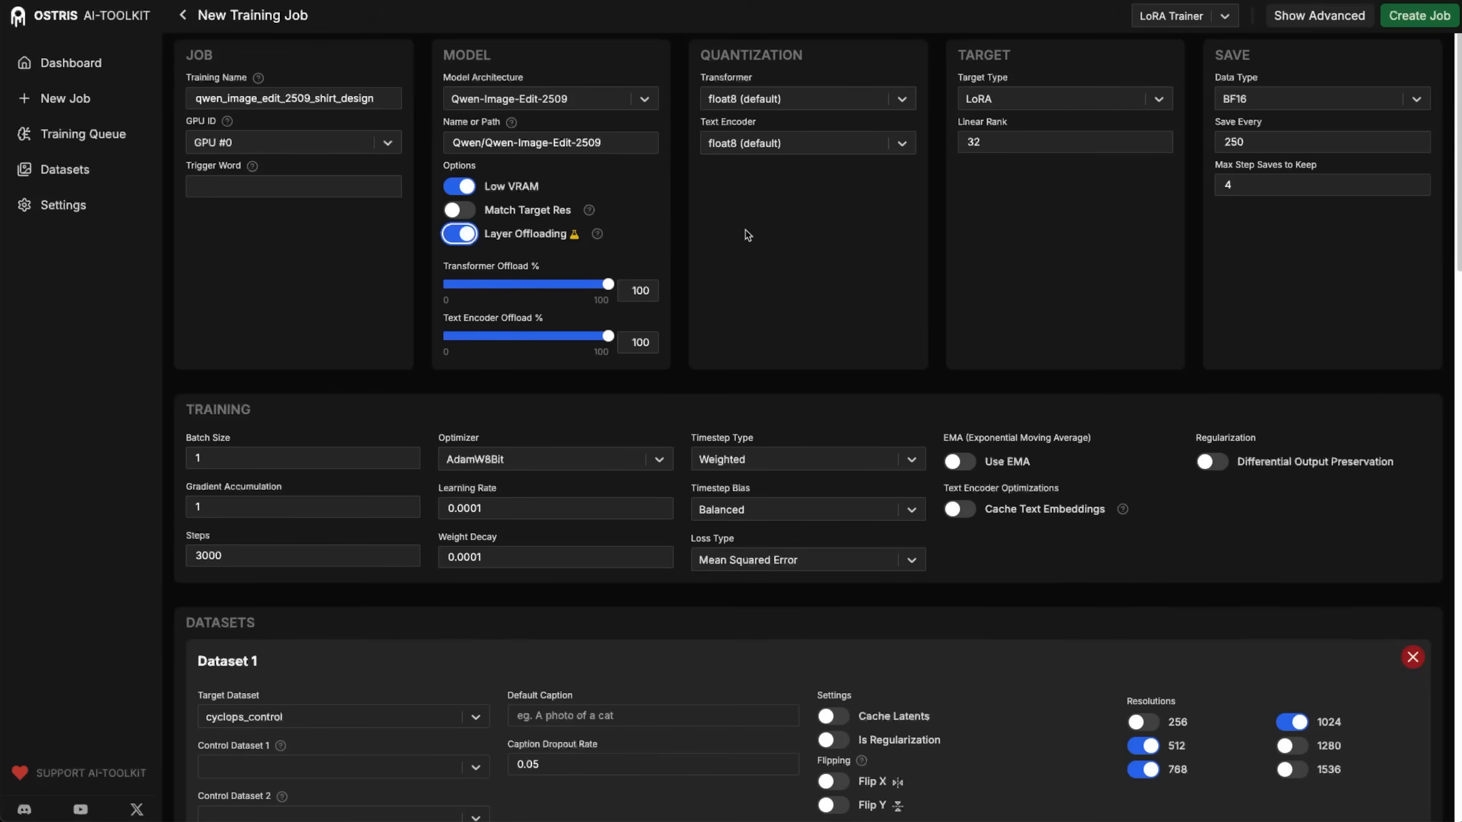
- Set the transformer quantization to 3 bit with ARA and the LoRA linear rank to 16
{"action": "left_click", "coordinate": [853, 99]}
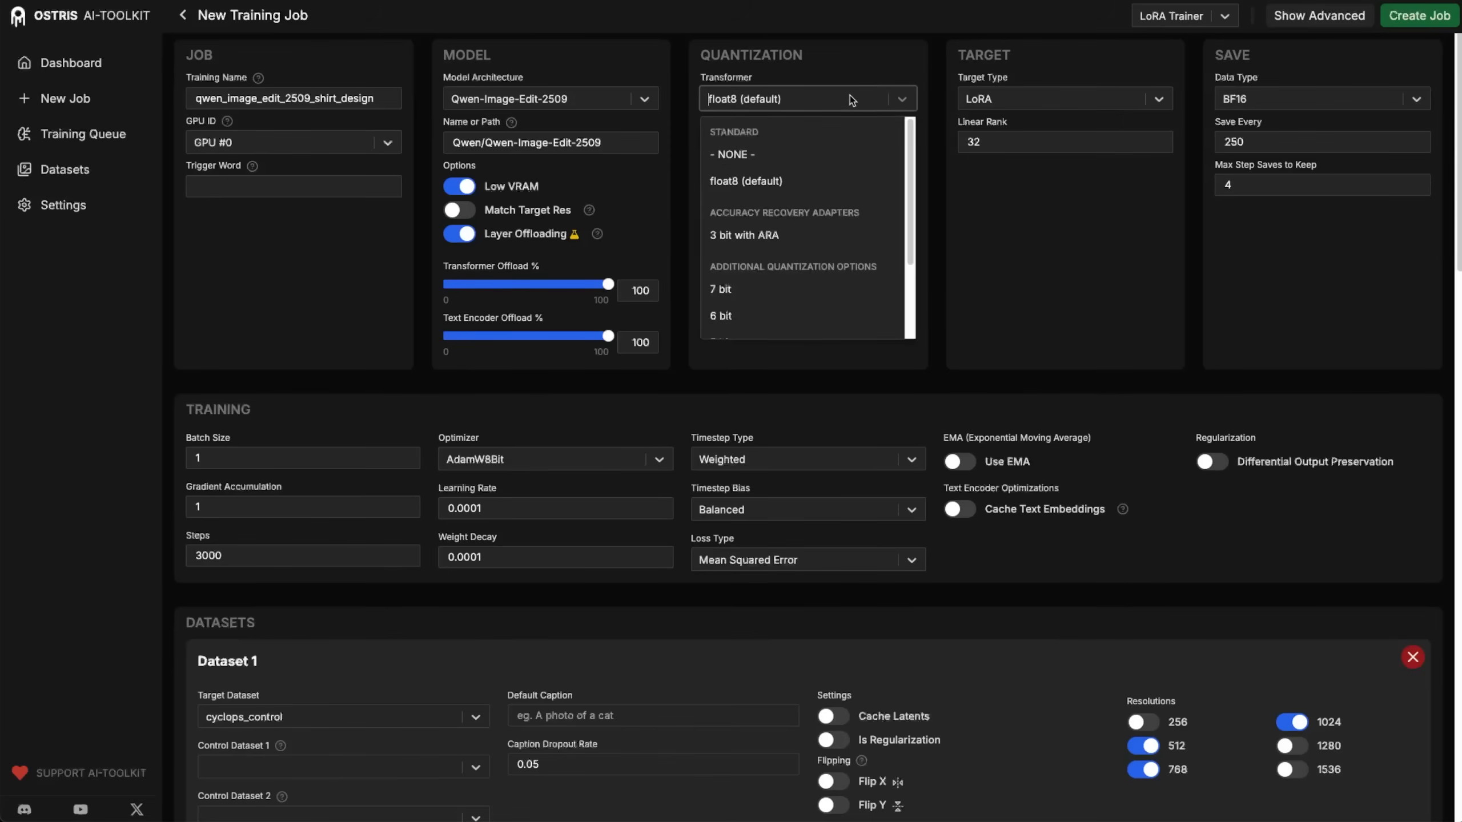
{"action": "left_click", "coordinate": [768, 235]}
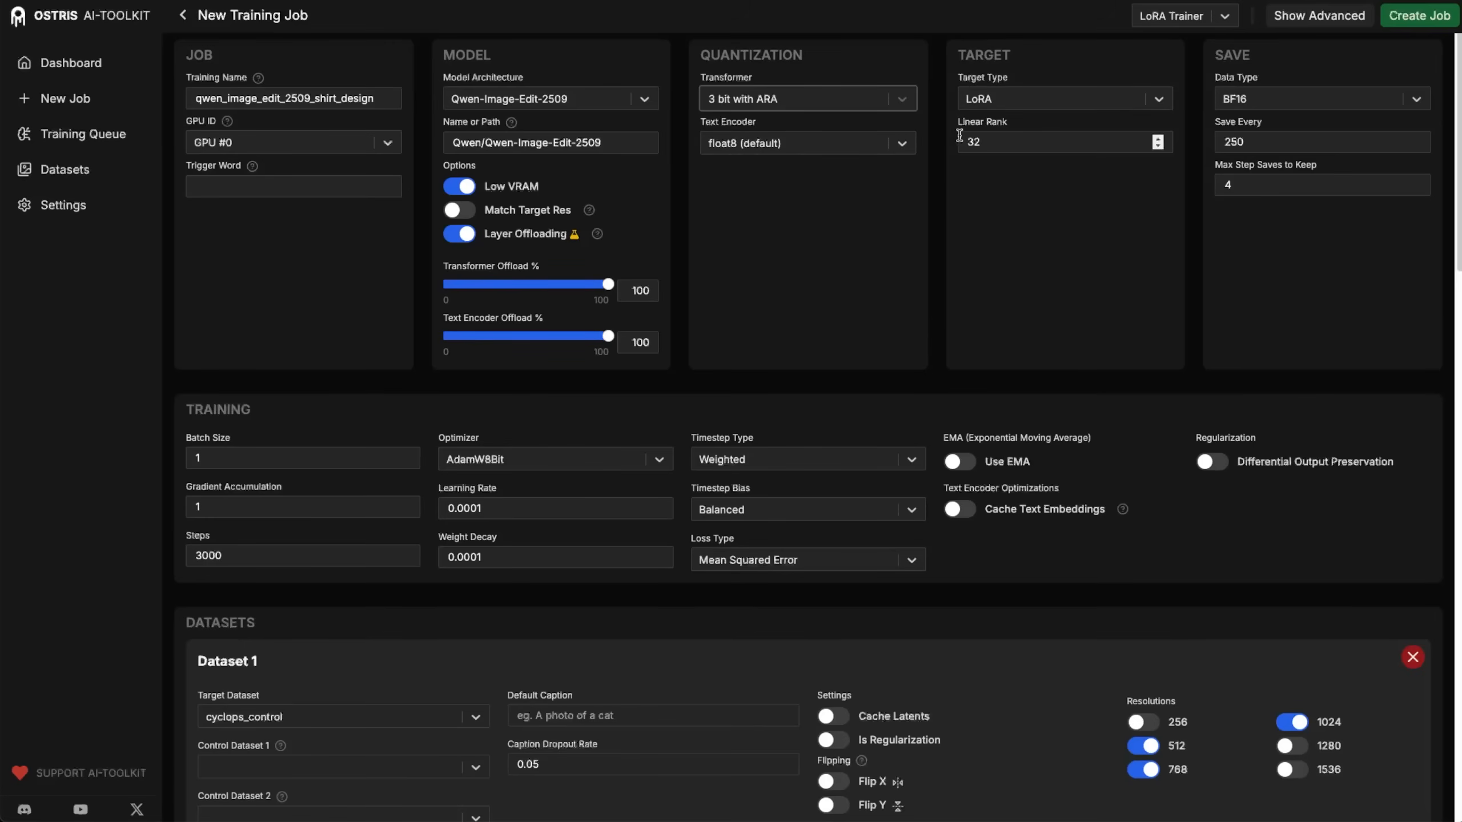
{"action": "left_click_drag", "start_coordinate": [1001, 142], "coordinate": [894, 138]}
{"action": "type", "text": "16"}
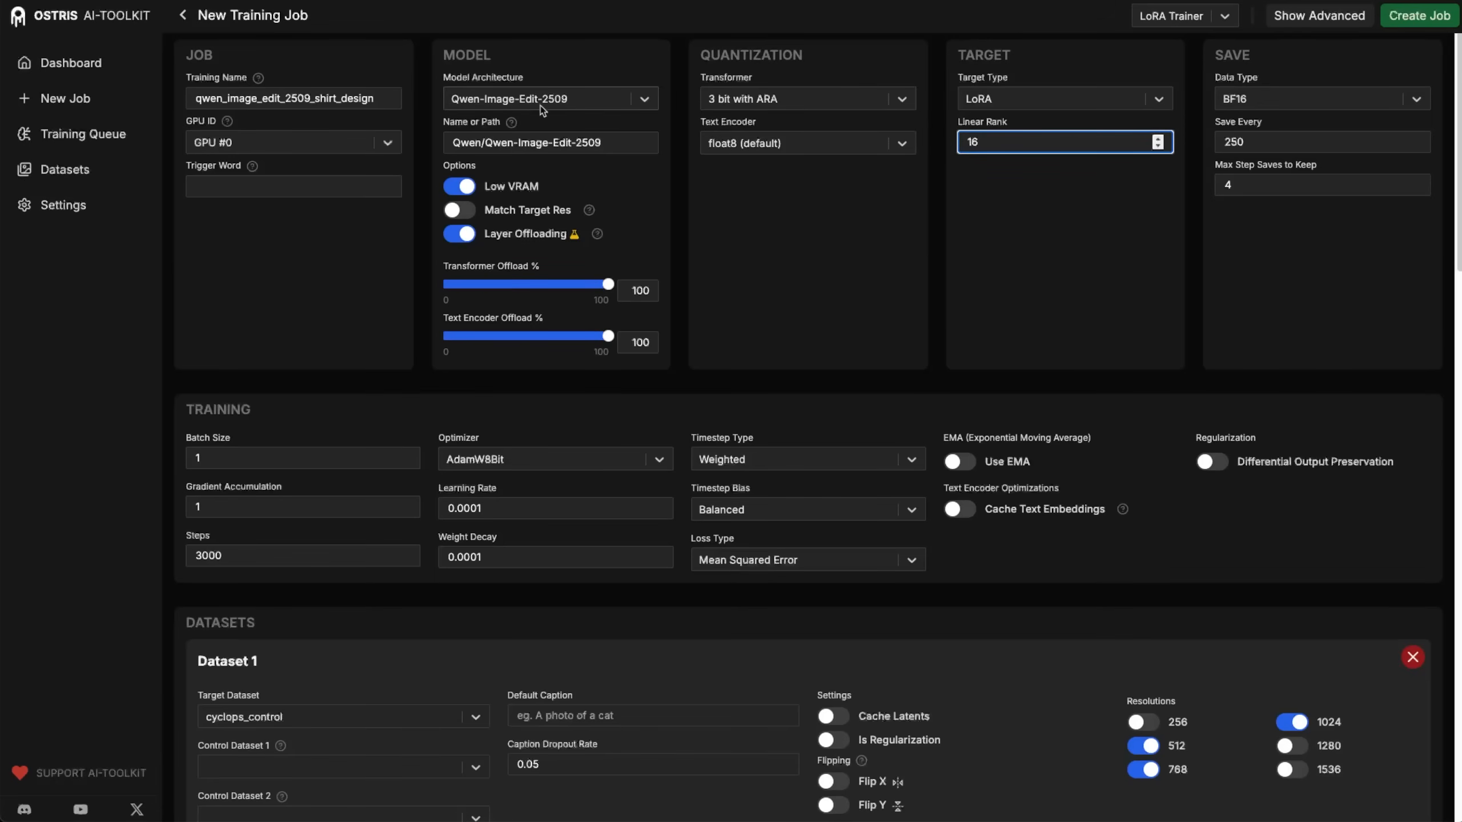
- Read the explanation of the Match Target Res option, including how Qwen-Image-Edit-2509 handles control images
{"action": "left_click", "coordinate": [589, 210]}
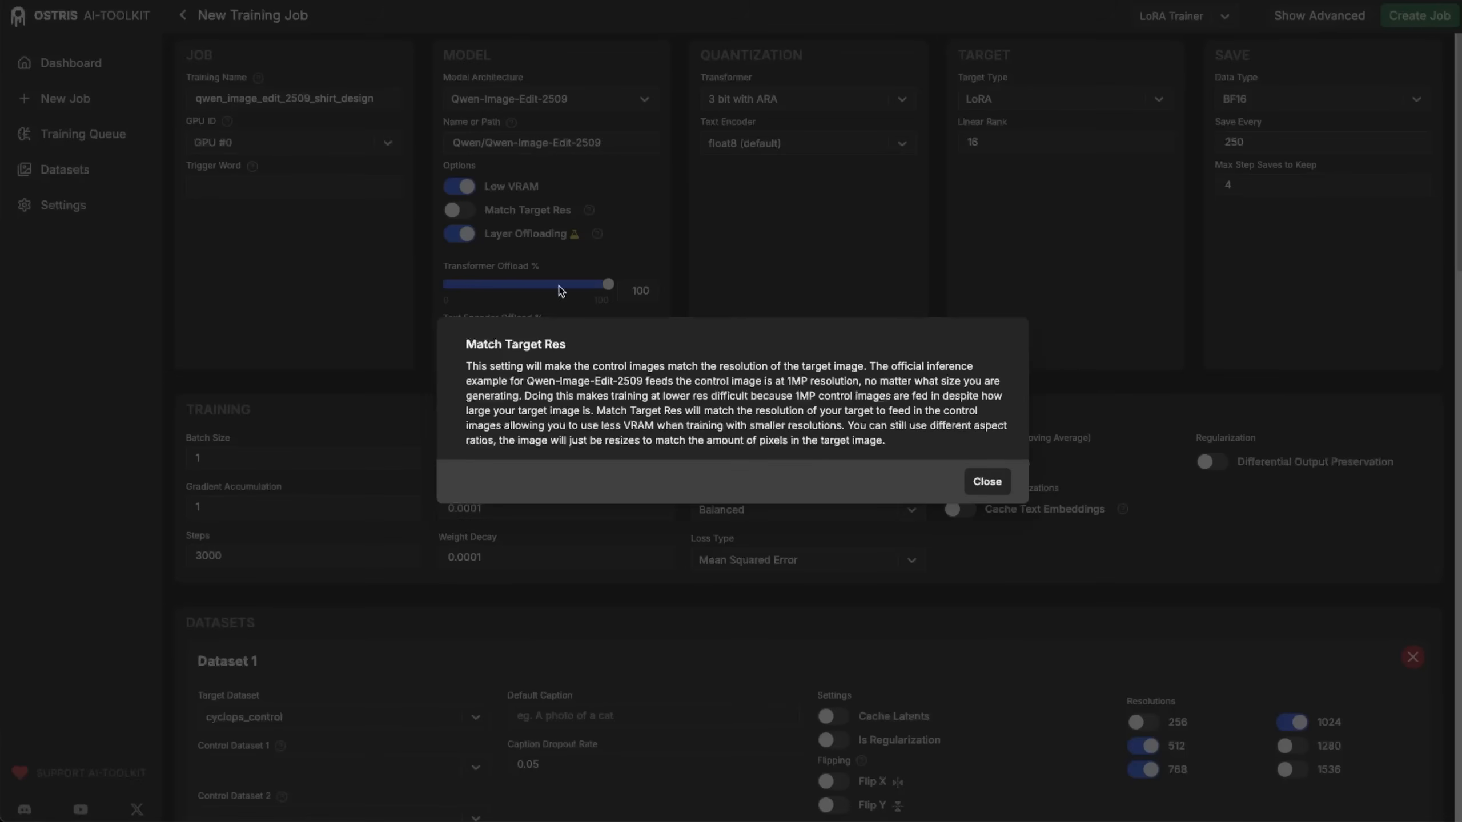
{"action": "left_click_drag", "start_coordinate": [643, 381], "coordinate": [530, 374]}
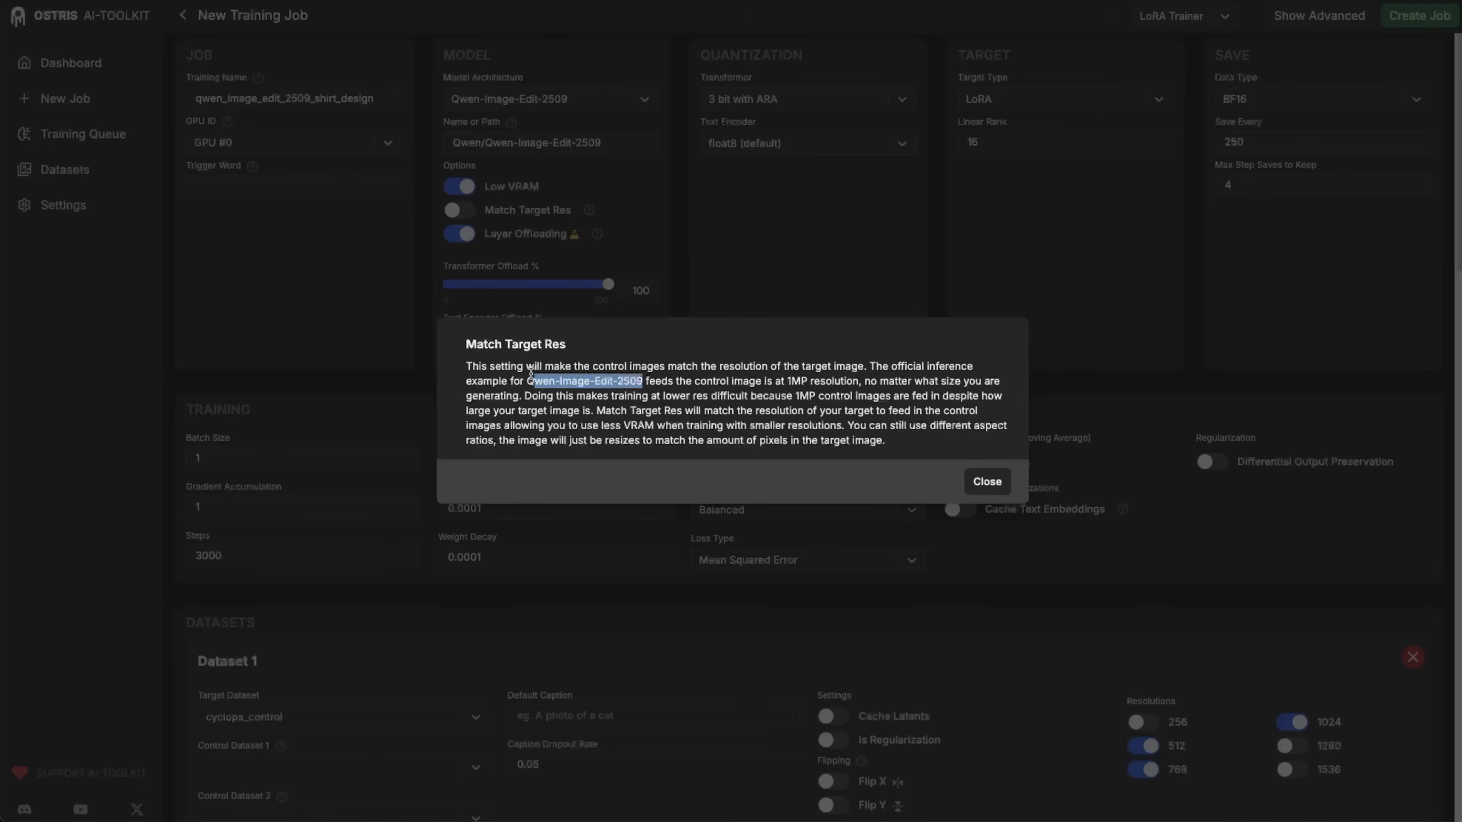
{"action": "left_click", "coordinate": [749, 379]}
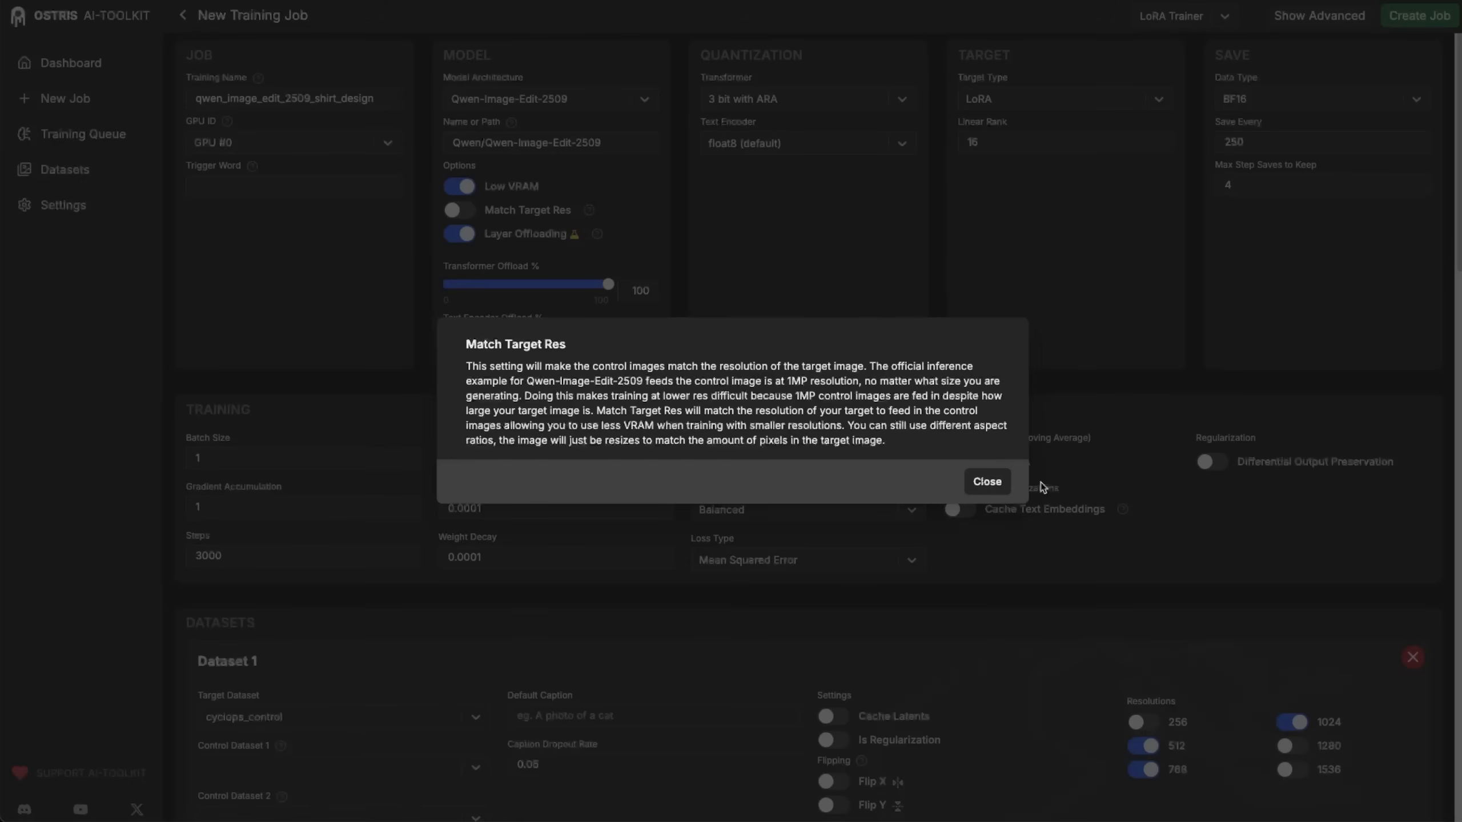
- Close the Match Target Res explanation and enable Match Target Res for the model
{"action": "left_click", "coordinate": [984, 483]}
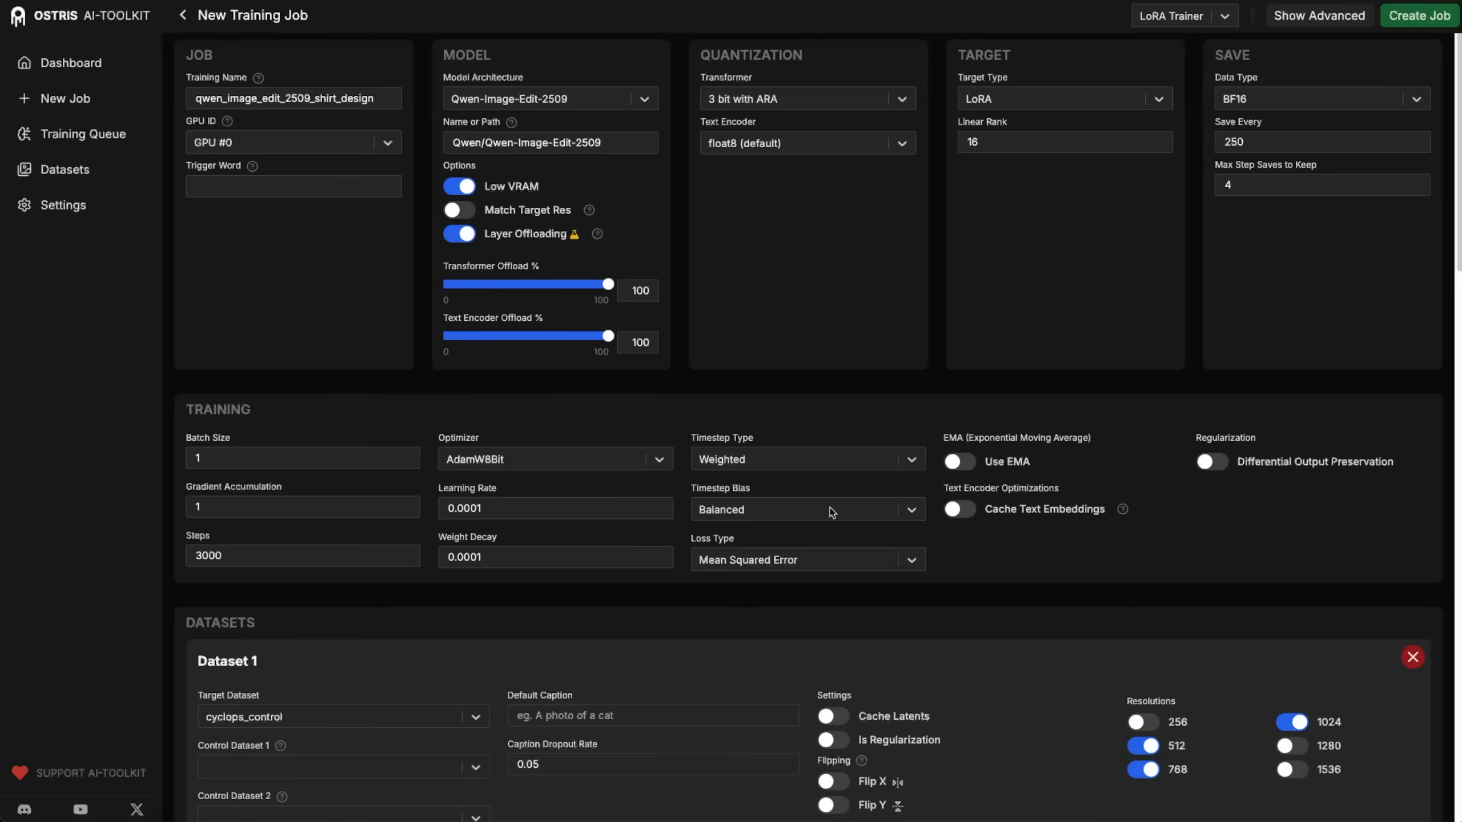
{"action": "scroll", "coordinate": [1174, 768], "scroll_direction": "down", "scroll_amount": 1}
{"action": "scroll", "coordinate": [1174, 727], "scroll_direction": "down", "scroll_amount": 3}
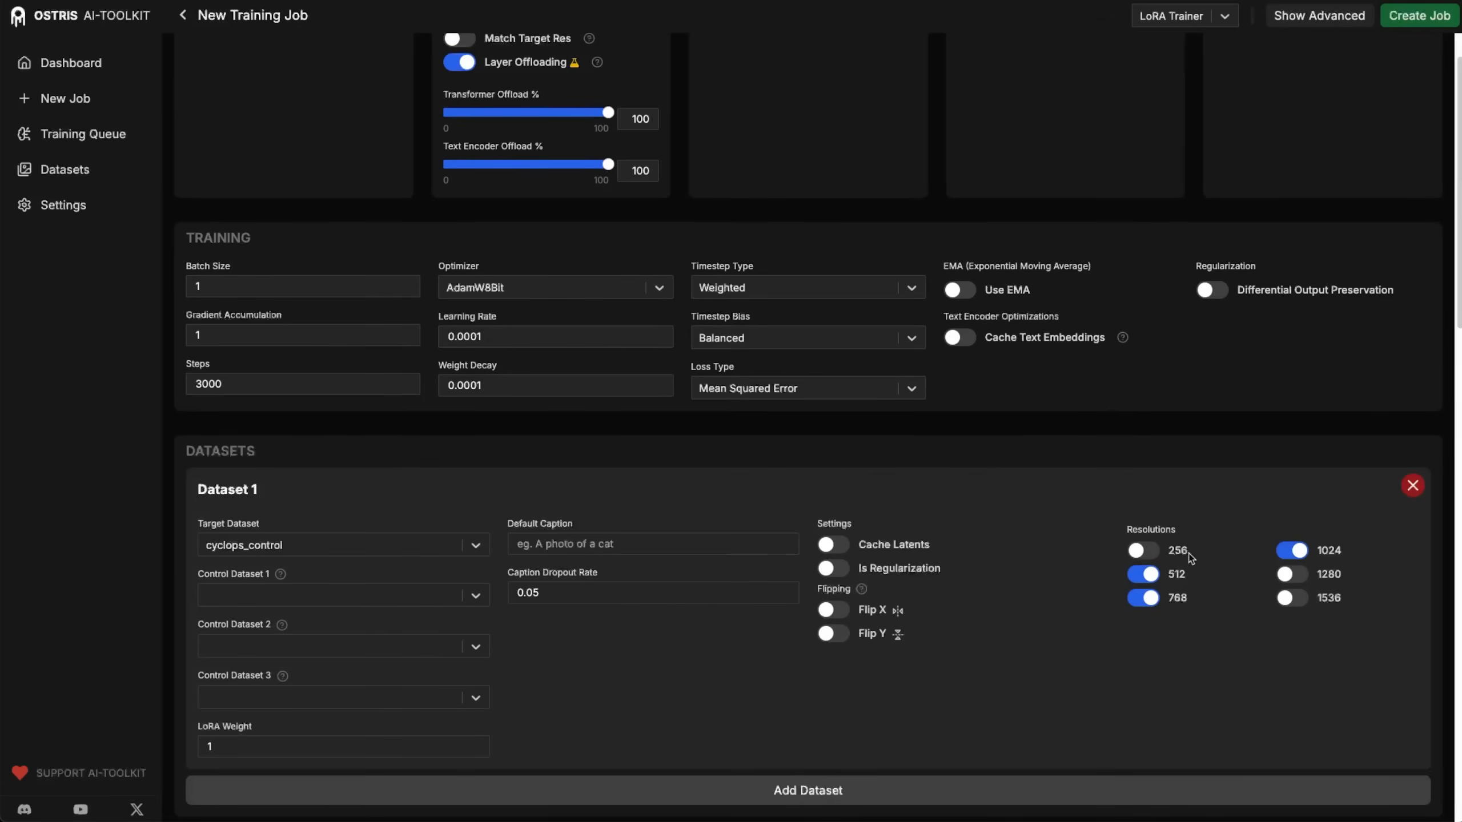
{"action": "scroll", "coordinate": [1197, 599], "scroll_direction": "up", "scroll_amount": 1}
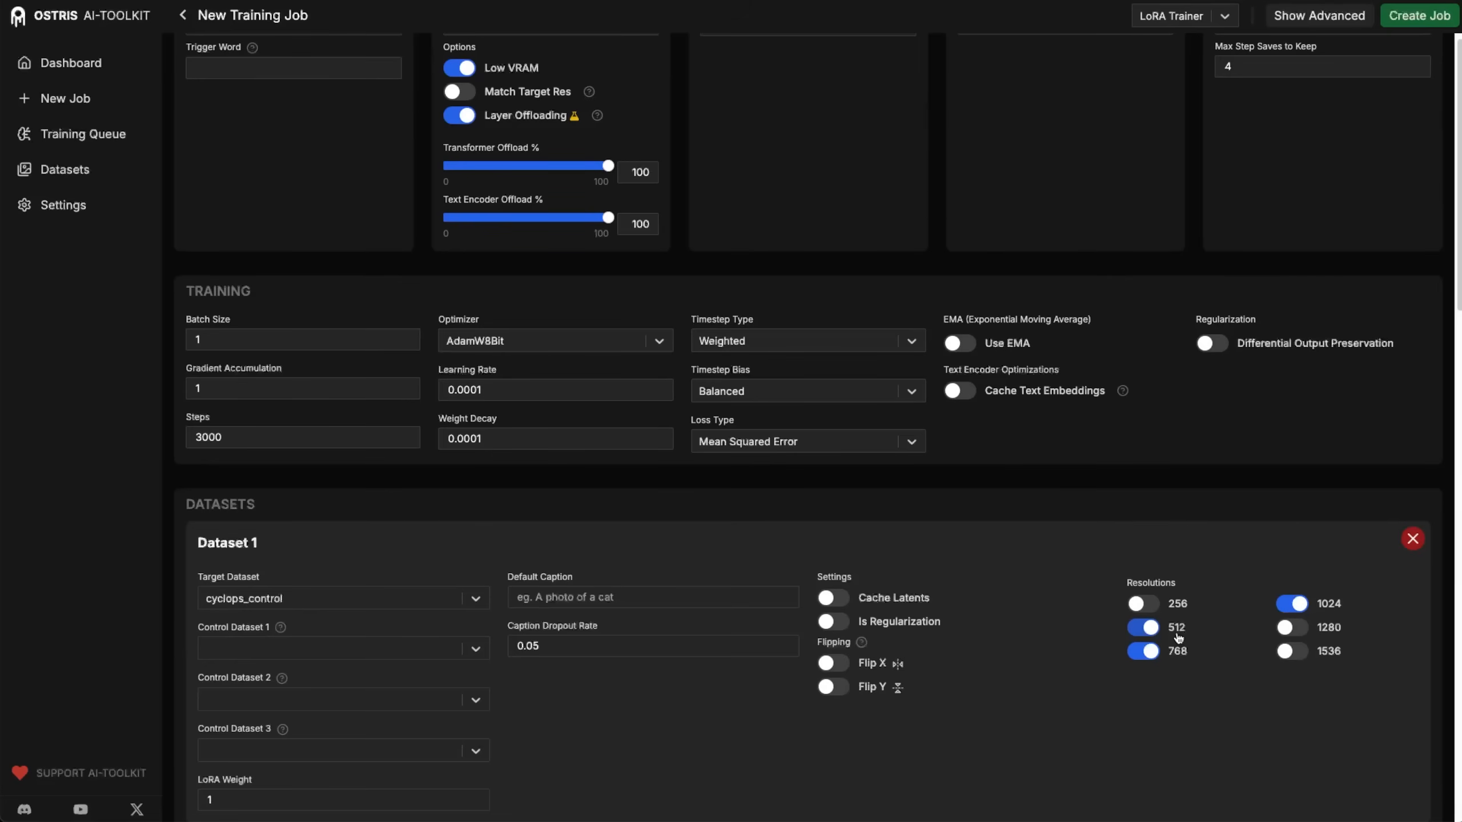
{"action": "left_click", "coordinate": [1148, 629]}
{"action": "left_click", "coordinate": [1144, 651]}
{"action": "left_click", "coordinate": [460, 92]}
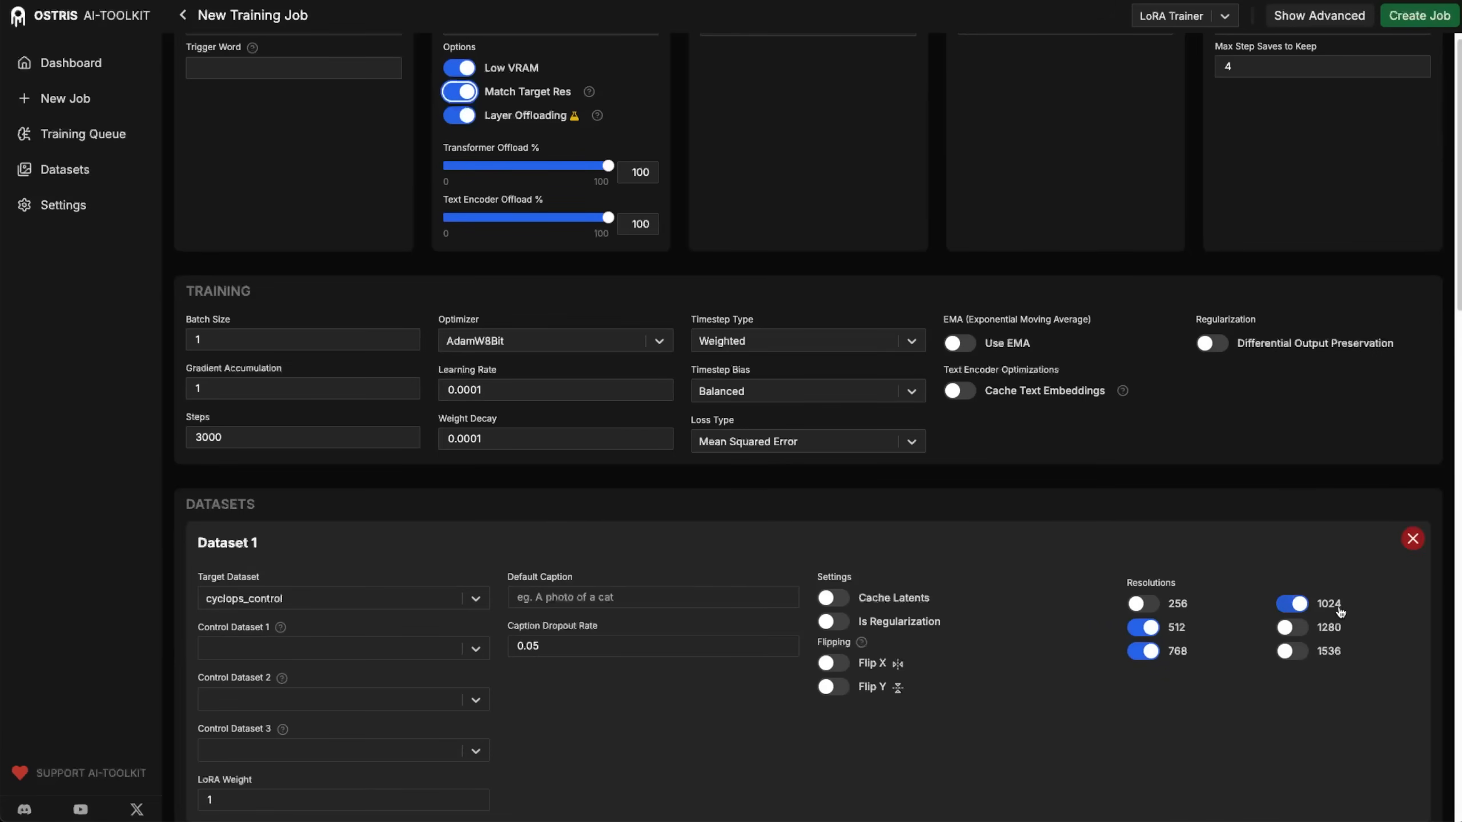
- Try Match Target Res off with only the 1024 resolution, and restore Match Target Res and the 512 and 768 resolutions
{"action": "scroll", "coordinate": [505, 219], "scroll_direction": "up", "scroll_amount": 2}
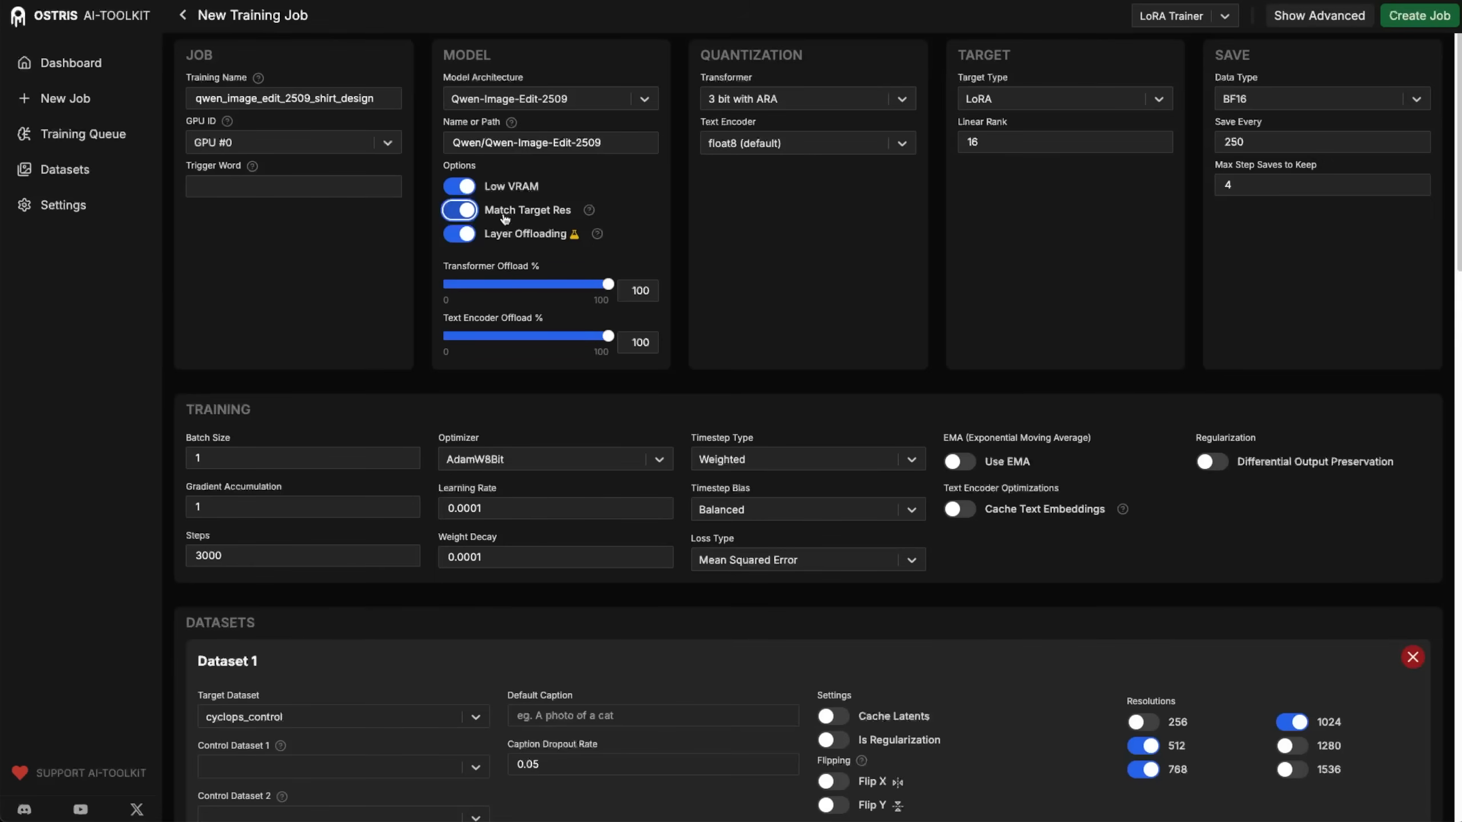
{"action": "left_click", "coordinate": [460, 212]}
{"action": "left_click", "coordinate": [1148, 748]}
{"action": "left_click", "coordinate": [1148, 748]}
{"action": "left_click", "coordinate": [1144, 770]}
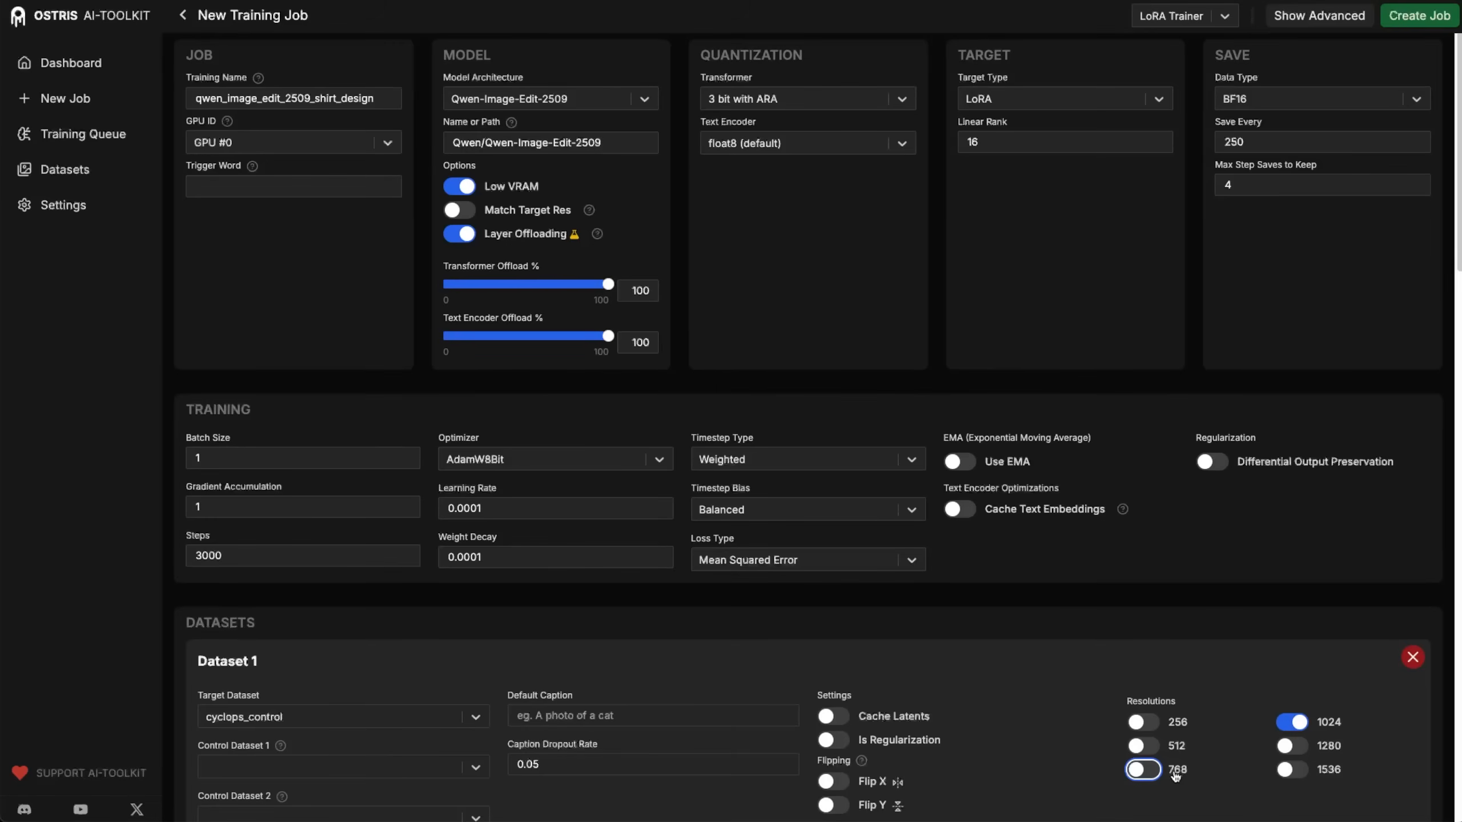
{"action": "left_click", "coordinate": [1151, 746]}
{"action": "left_click", "coordinate": [1148, 770]}
{"action": "left_click", "coordinate": [460, 211]}
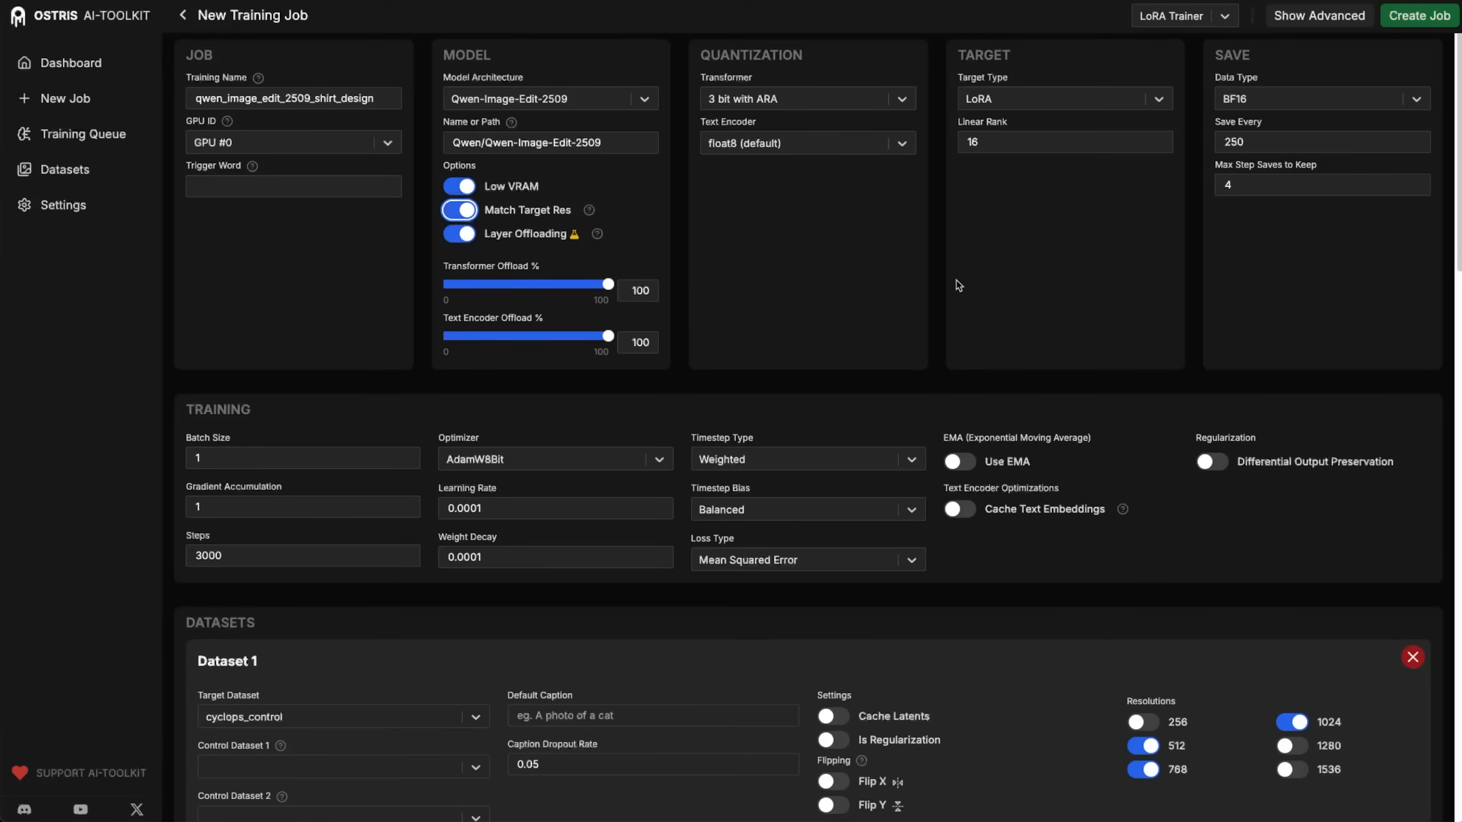
- Set the training steps to 5000 and enable caching of text embeddings
{"action": "scroll", "coordinate": [503, 239], "scroll_direction": "down", "scroll_amount": 1}
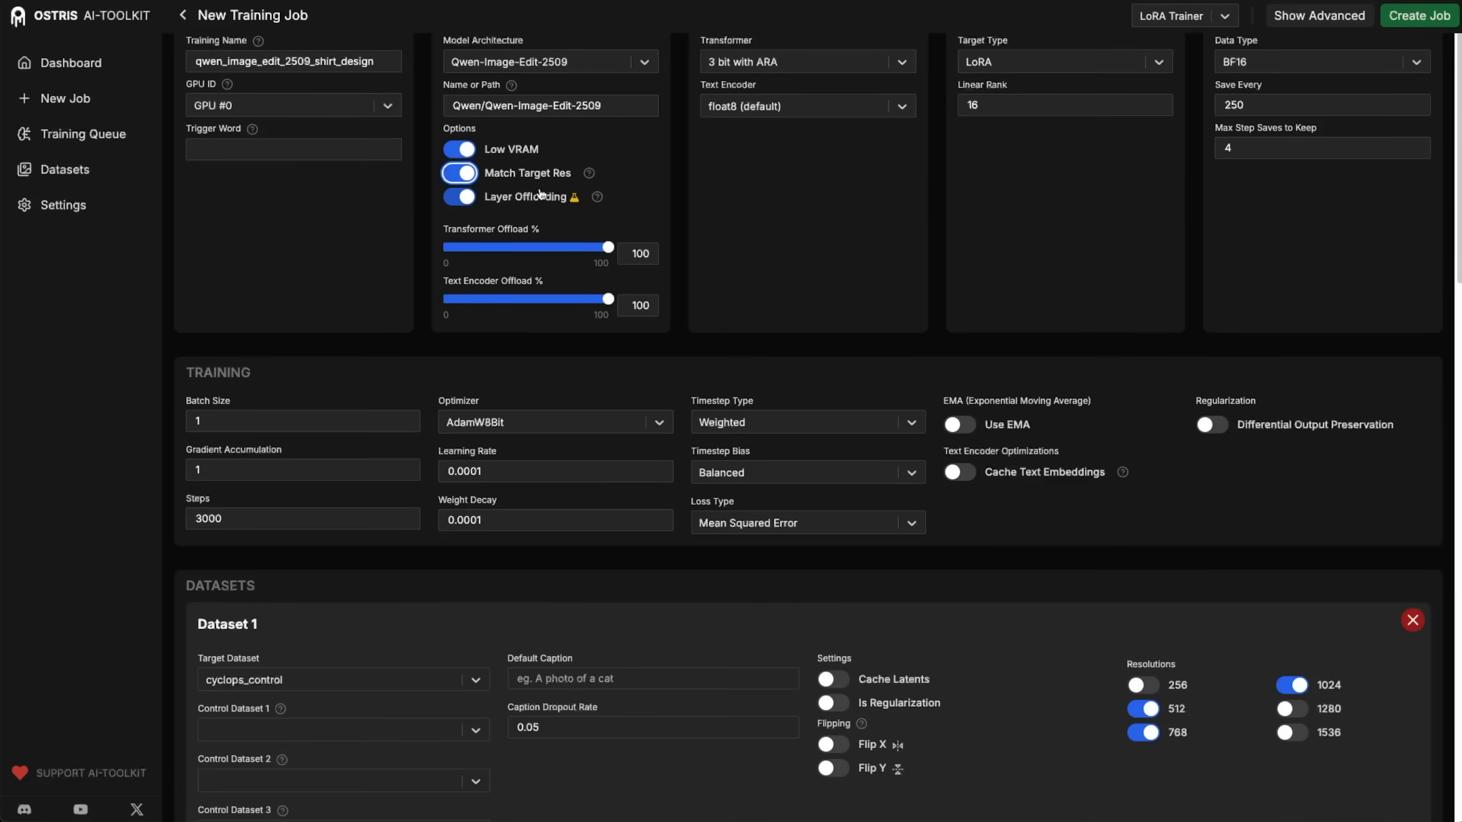
{"action": "scroll", "coordinate": [541, 195], "scroll_direction": "up", "scroll_amount": 1}
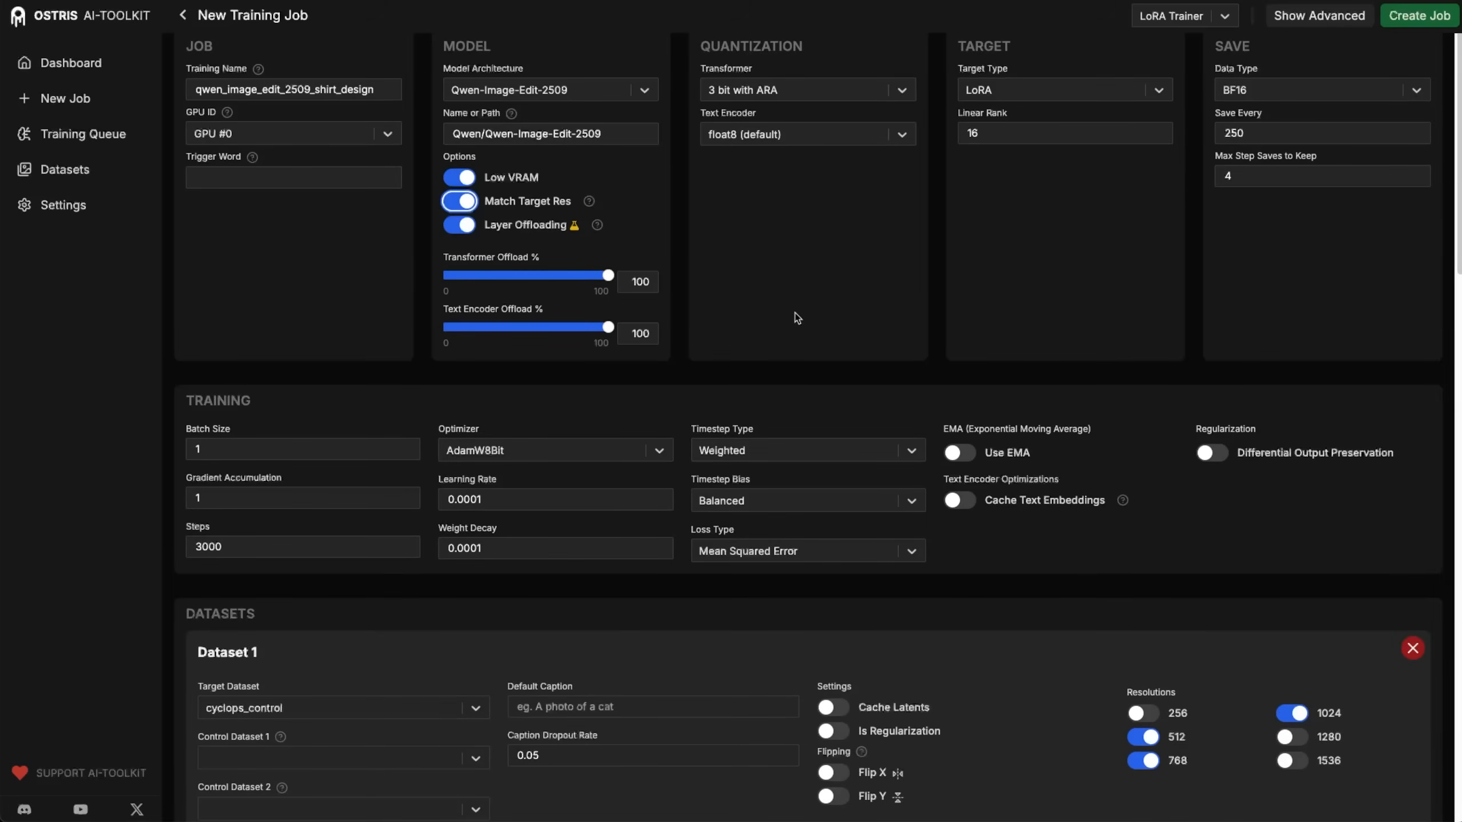
{"action": "scroll", "coordinate": [403, 437], "scroll_direction": "down", "scroll_amount": 2}
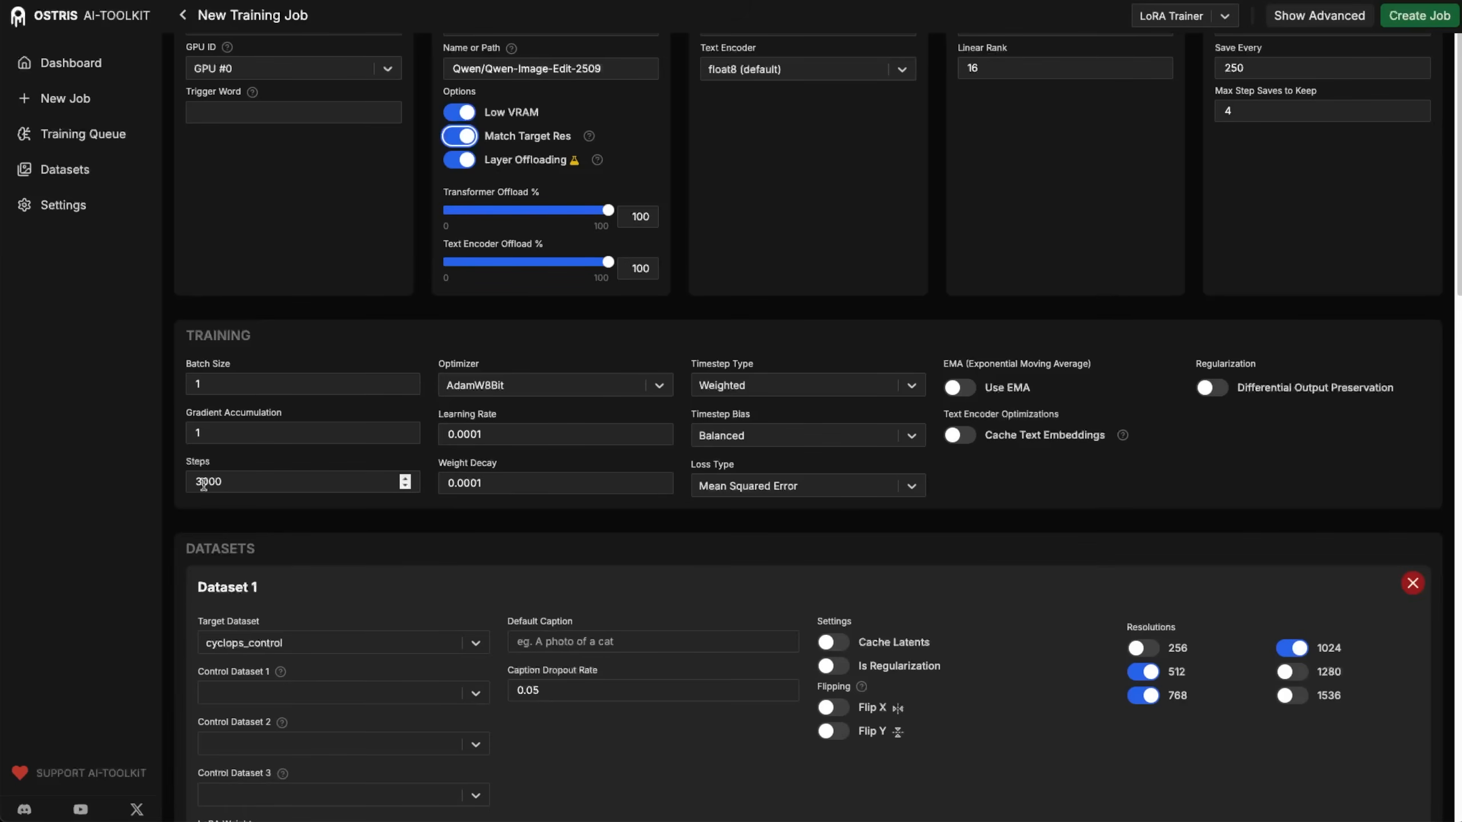
{"action": "left_click", "coordinate": [201, 481]}
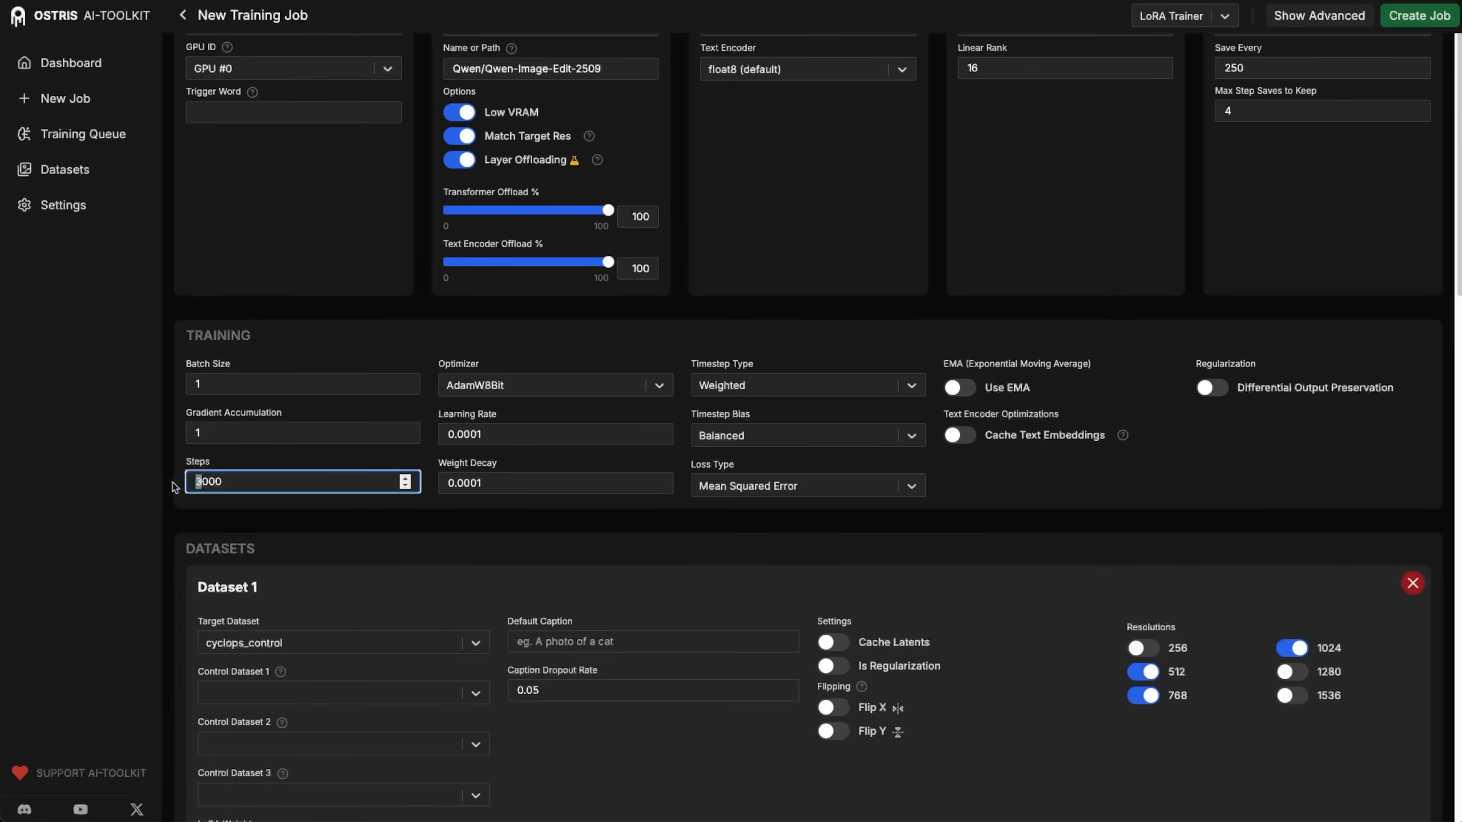
{"action": "key", "text": "BackSpace"}
{"action": "type", "text": "5"}
{"action": "left_click", "coordinate": [466, 518]}
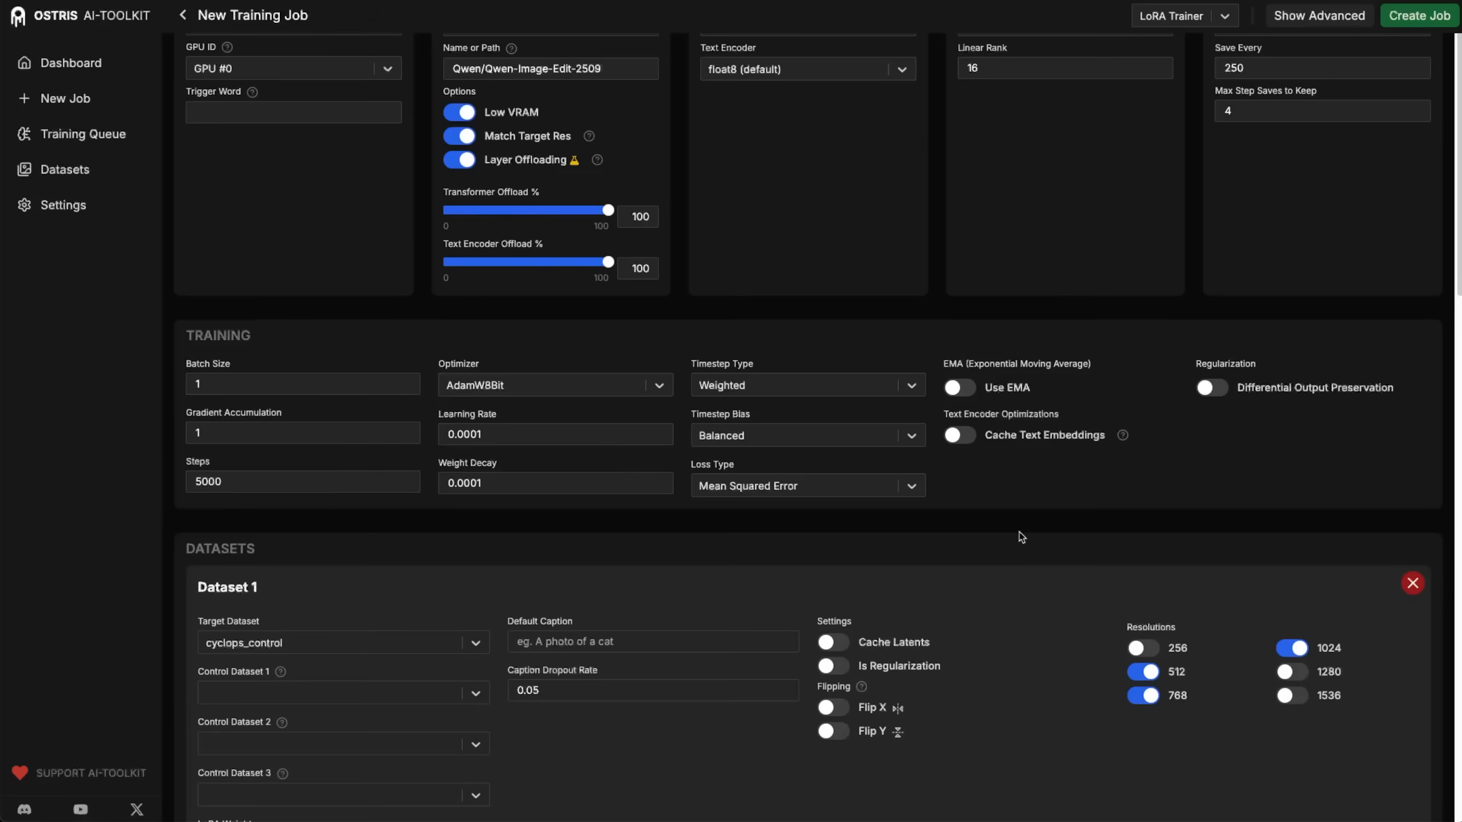
{"action": "left_click", "coordinate": [964, 445]}
- Set Dataset 1's target dataset to shirt_target and its default caption to "put this design on their shirt"
{"action": "scroll", "coordinate": [959, 491], "scroll_direction": "down", "scroll_amount": 6}
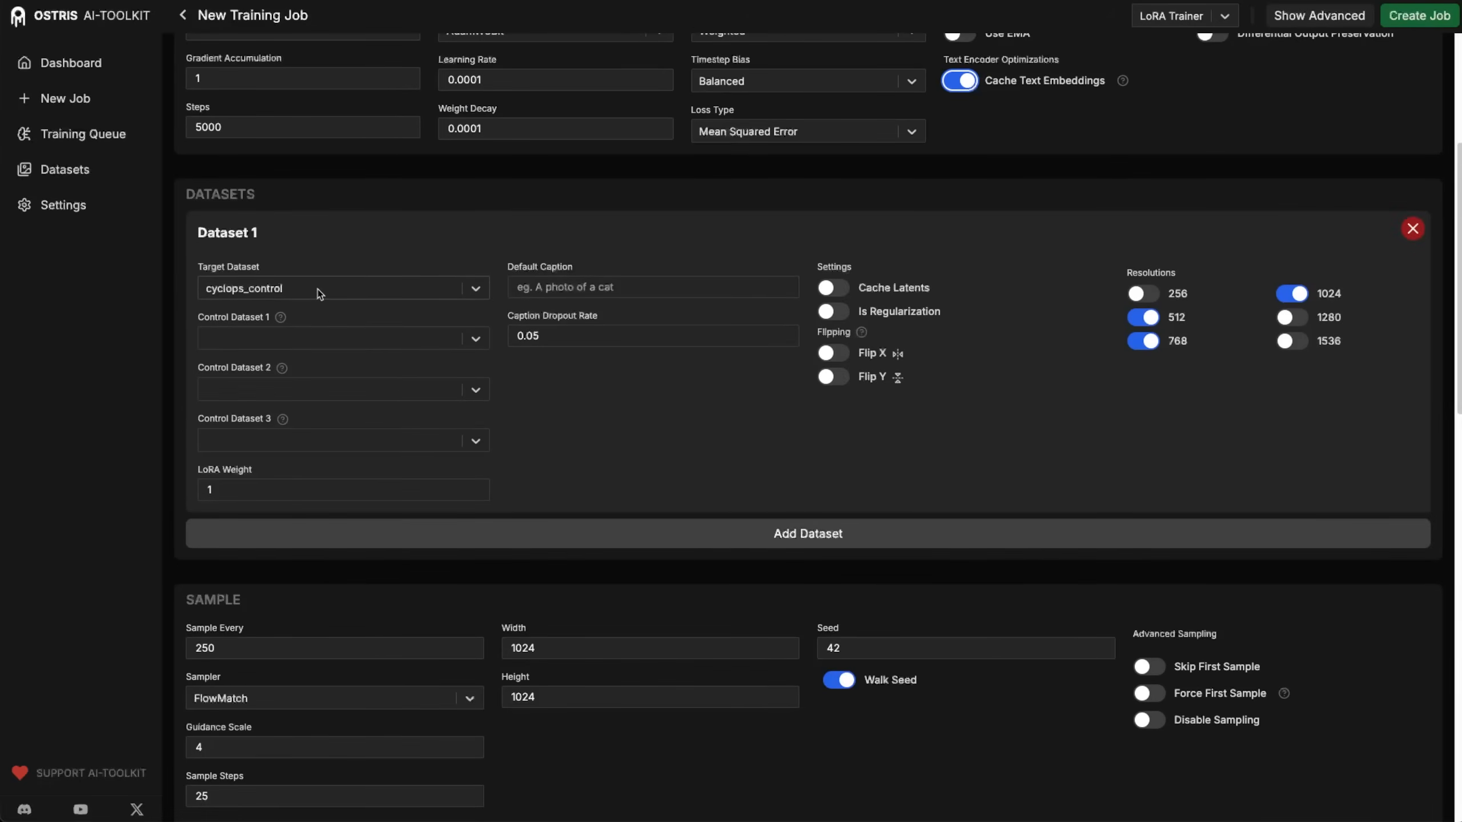
{"action": "left_click", "coordinate": [319, 293]}
{"action": "scroll", "coordinate": [315, 382], "scroll_direction": "down", "scroll_amount": 5}
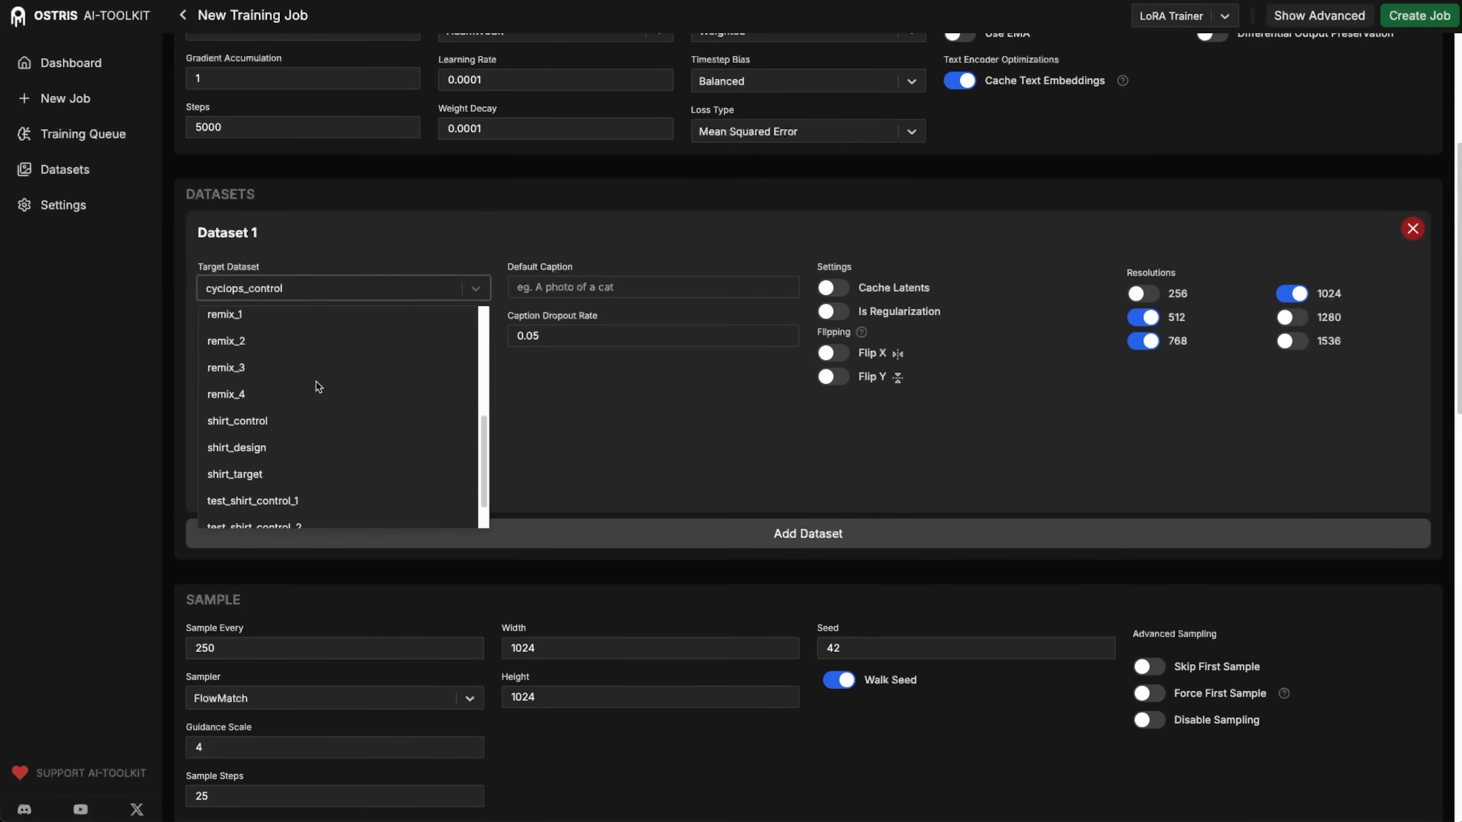
{"action": "left_click", "coordinate": [279, 456]}
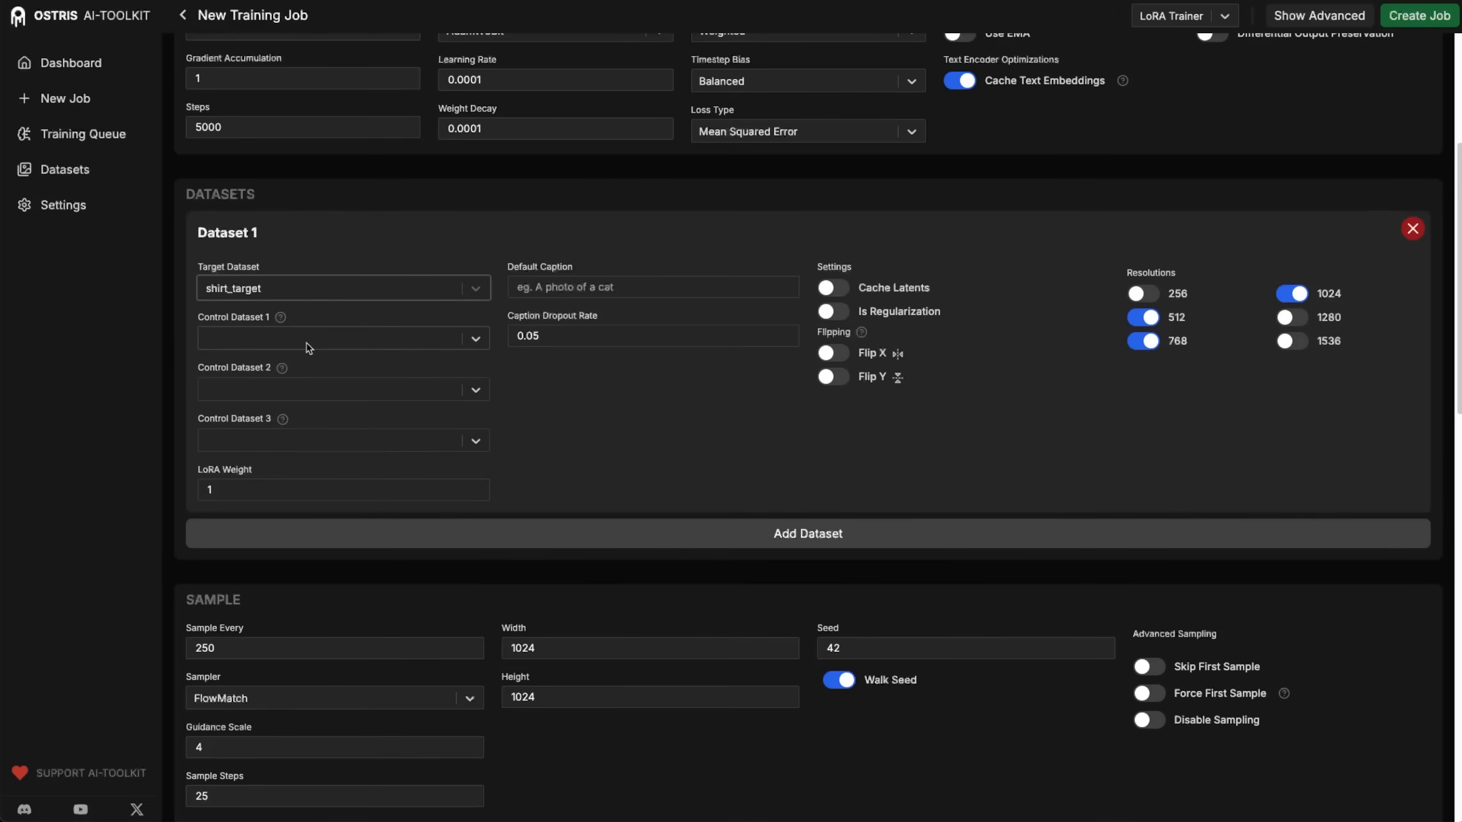
{"action": "left_click", "coordinate": [565, 282]}
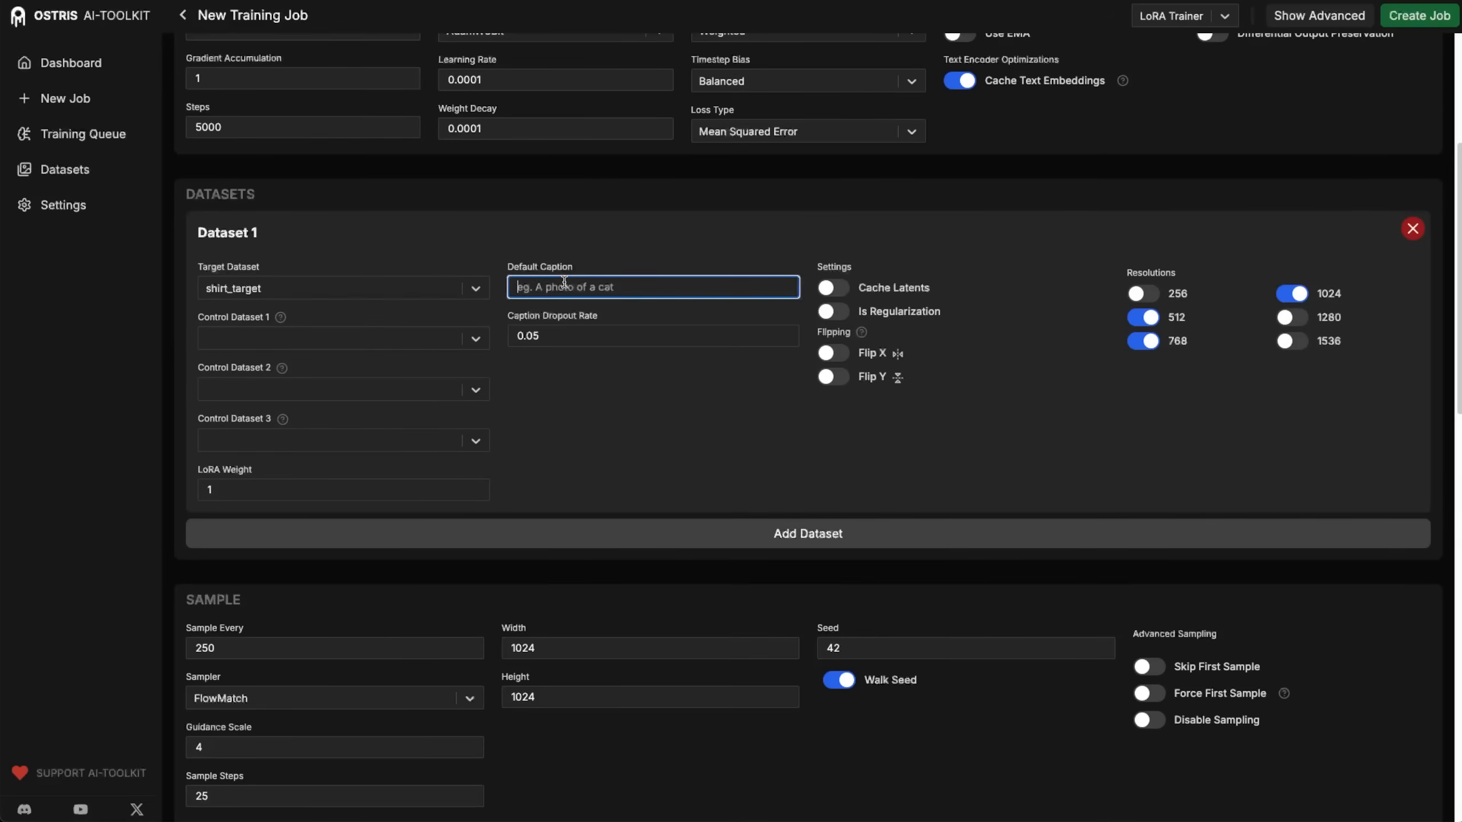
{"action": "type", "text": "put this design on their shirt"}
- Assign shirt_control as Control Dataset 1 and shirt_design as Control Dataset 2
{"action": "left_click", "coordinate": [465, 340]}
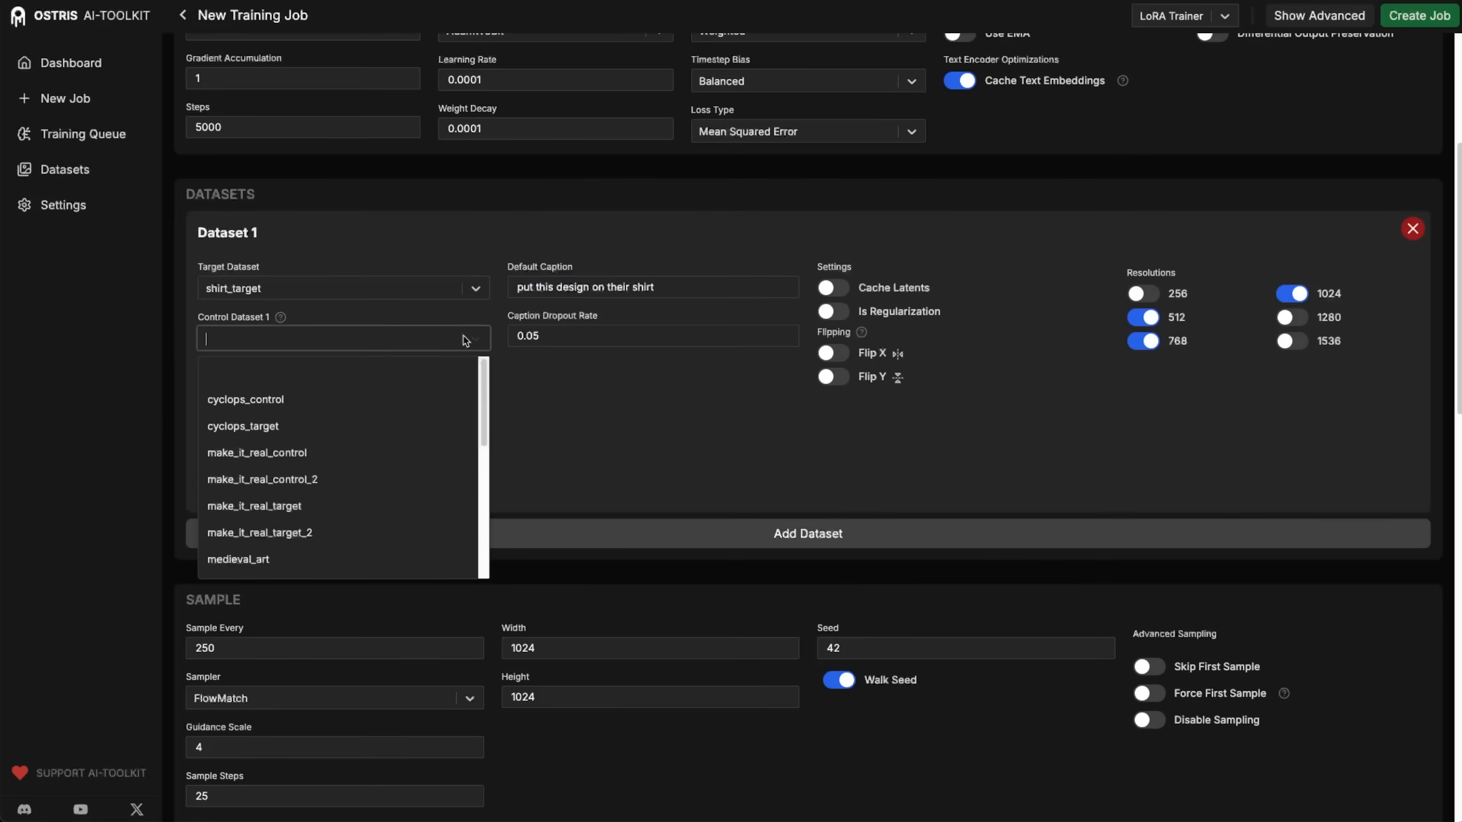
{"action": "type", "text": "shir"}
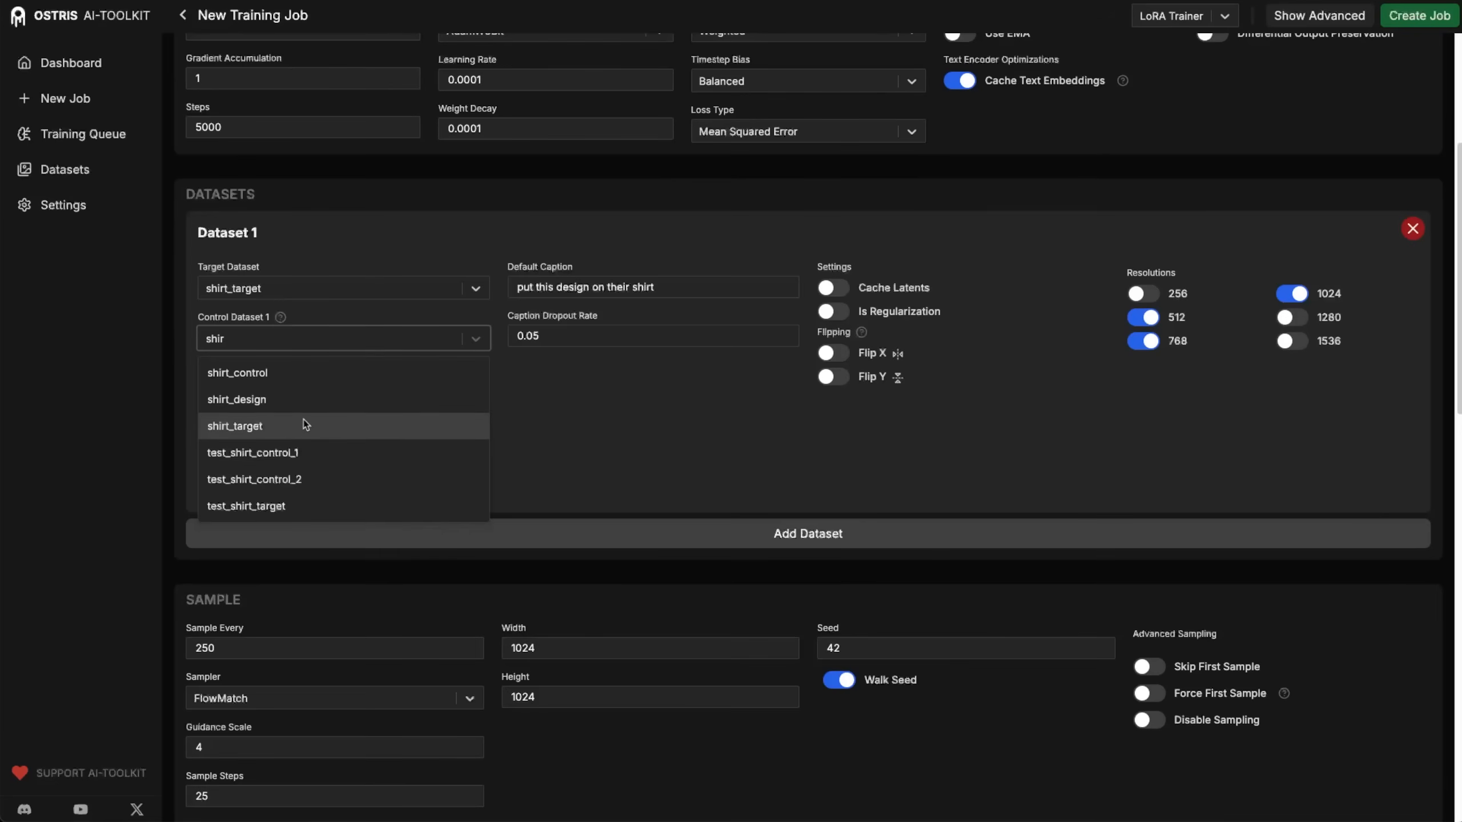
{"action": "left_click", "coordinate": [305, 381]}
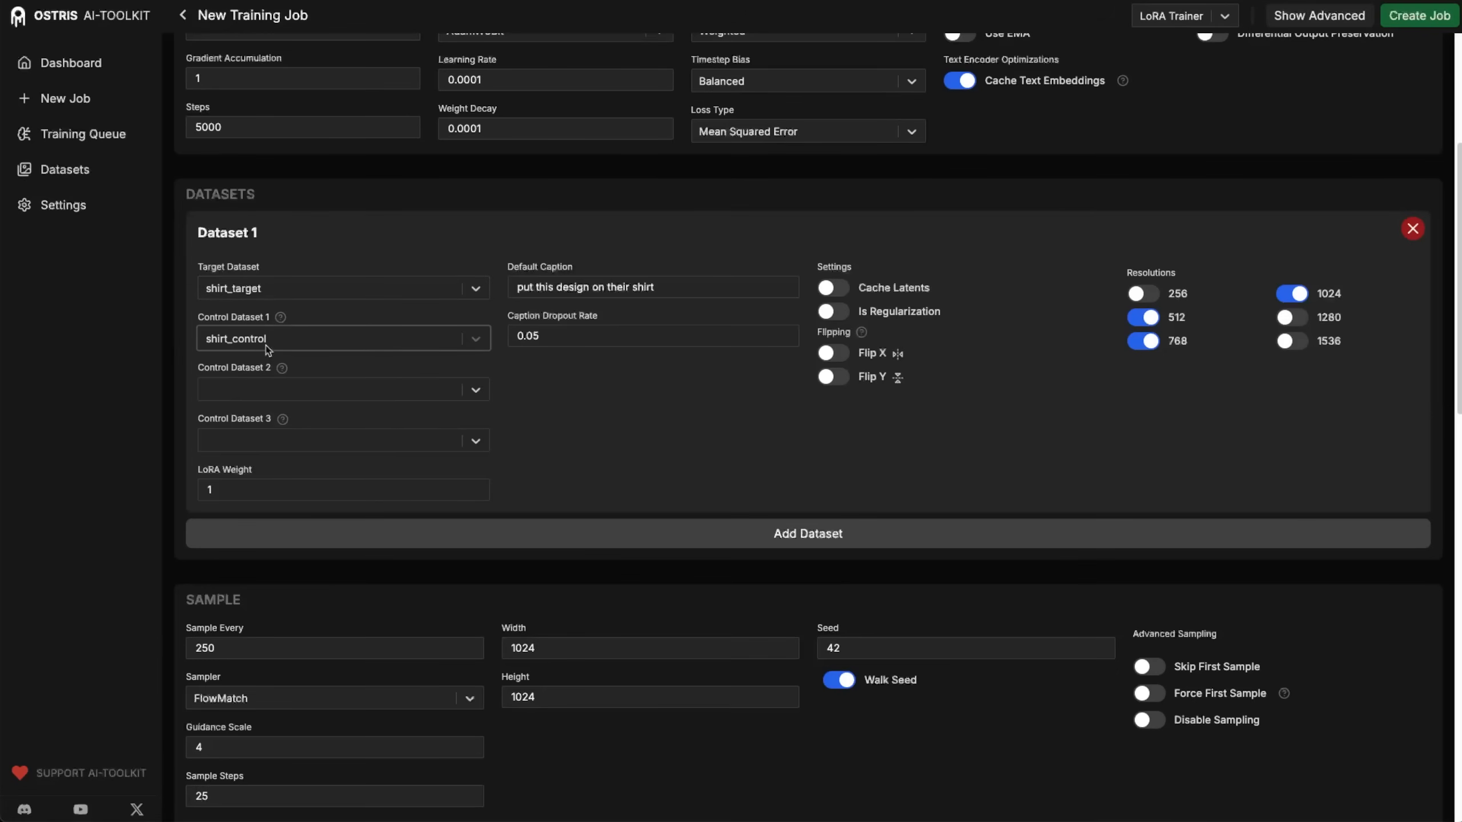
{"action": "left_click", "coordinate": [373, 390]}
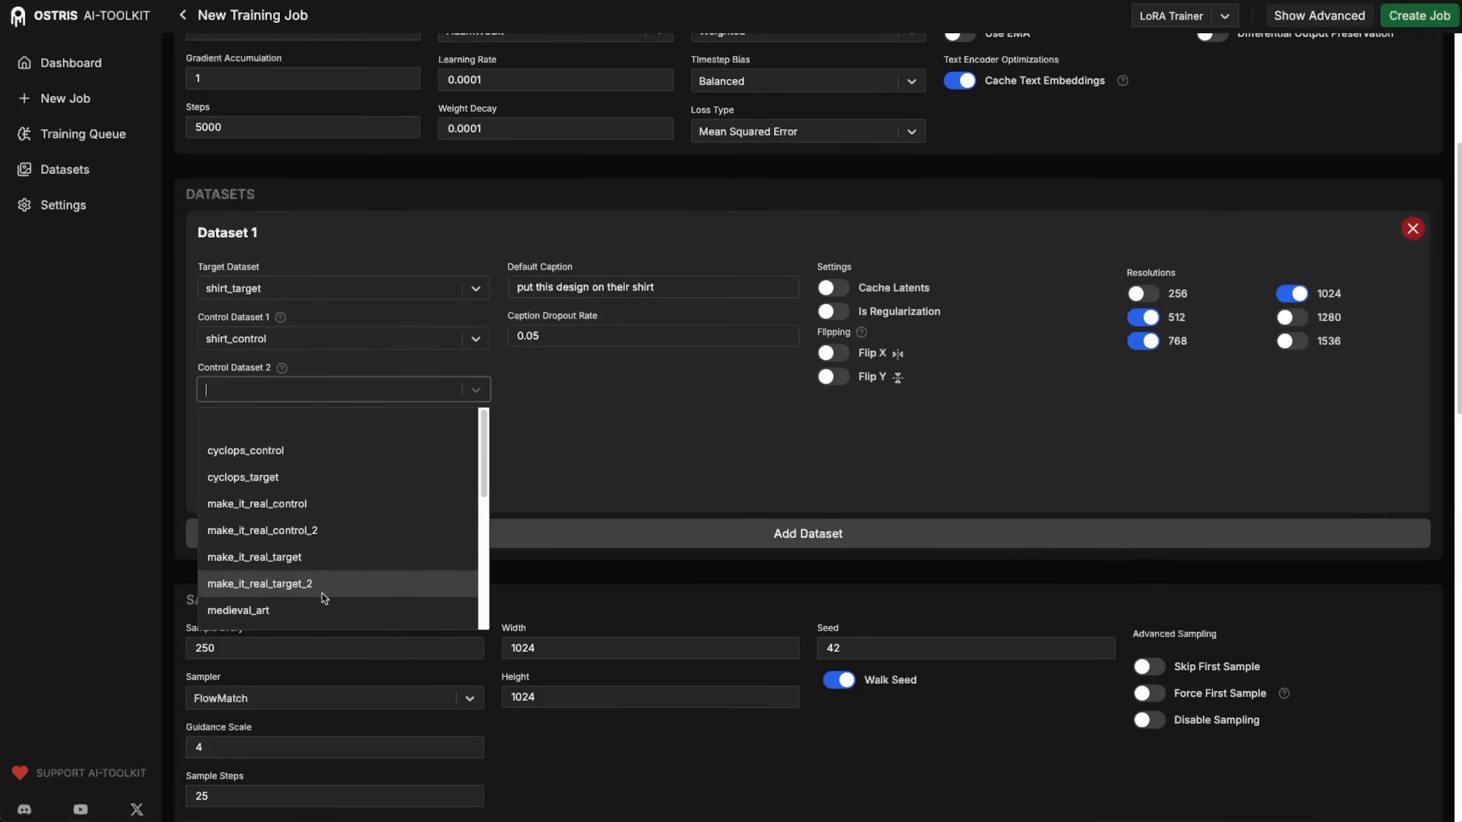
{"action": "type", "text": "shir"}
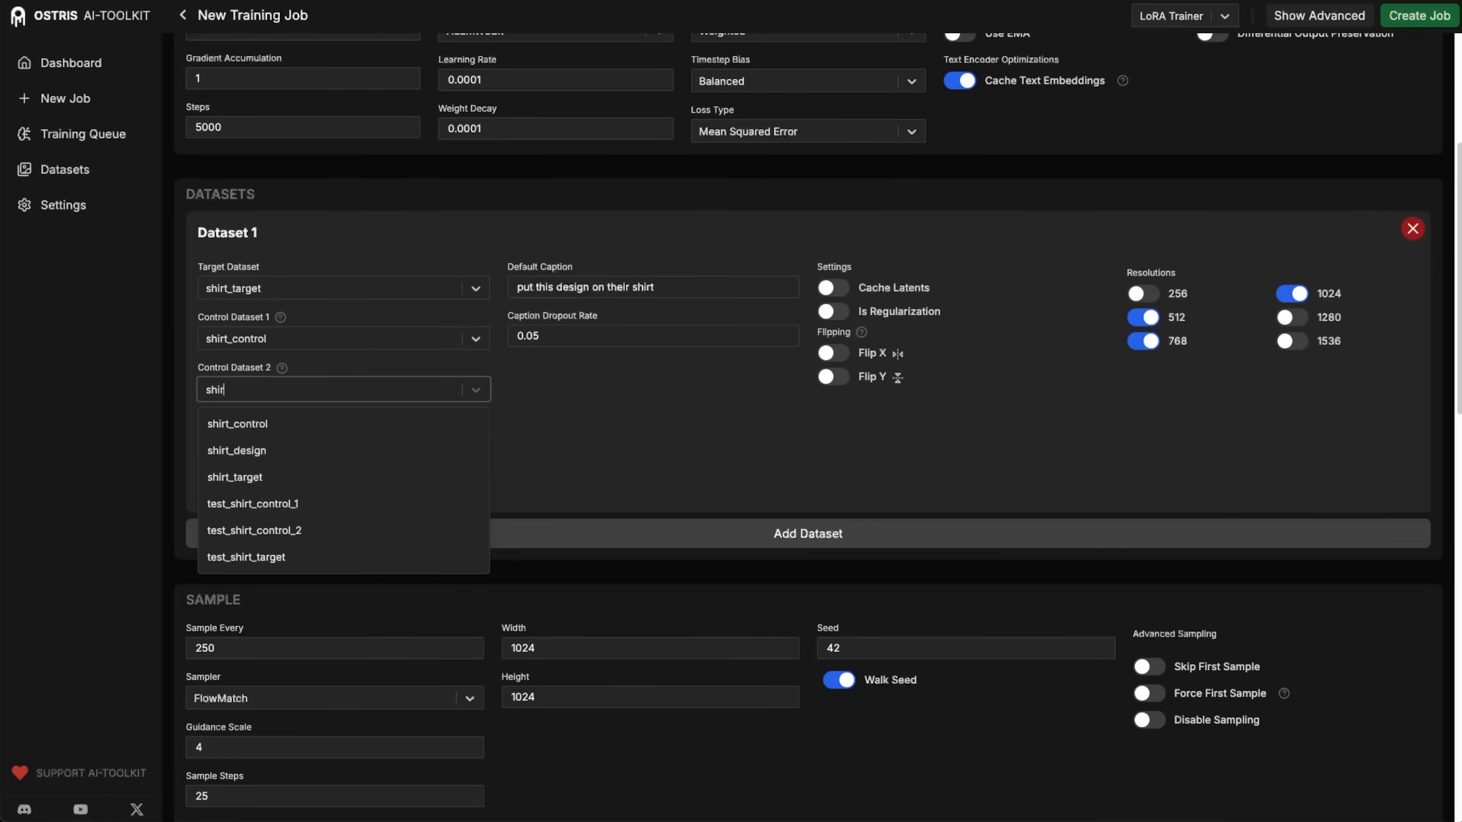
{"action": "left_click", "coordinate": [260, 451]}
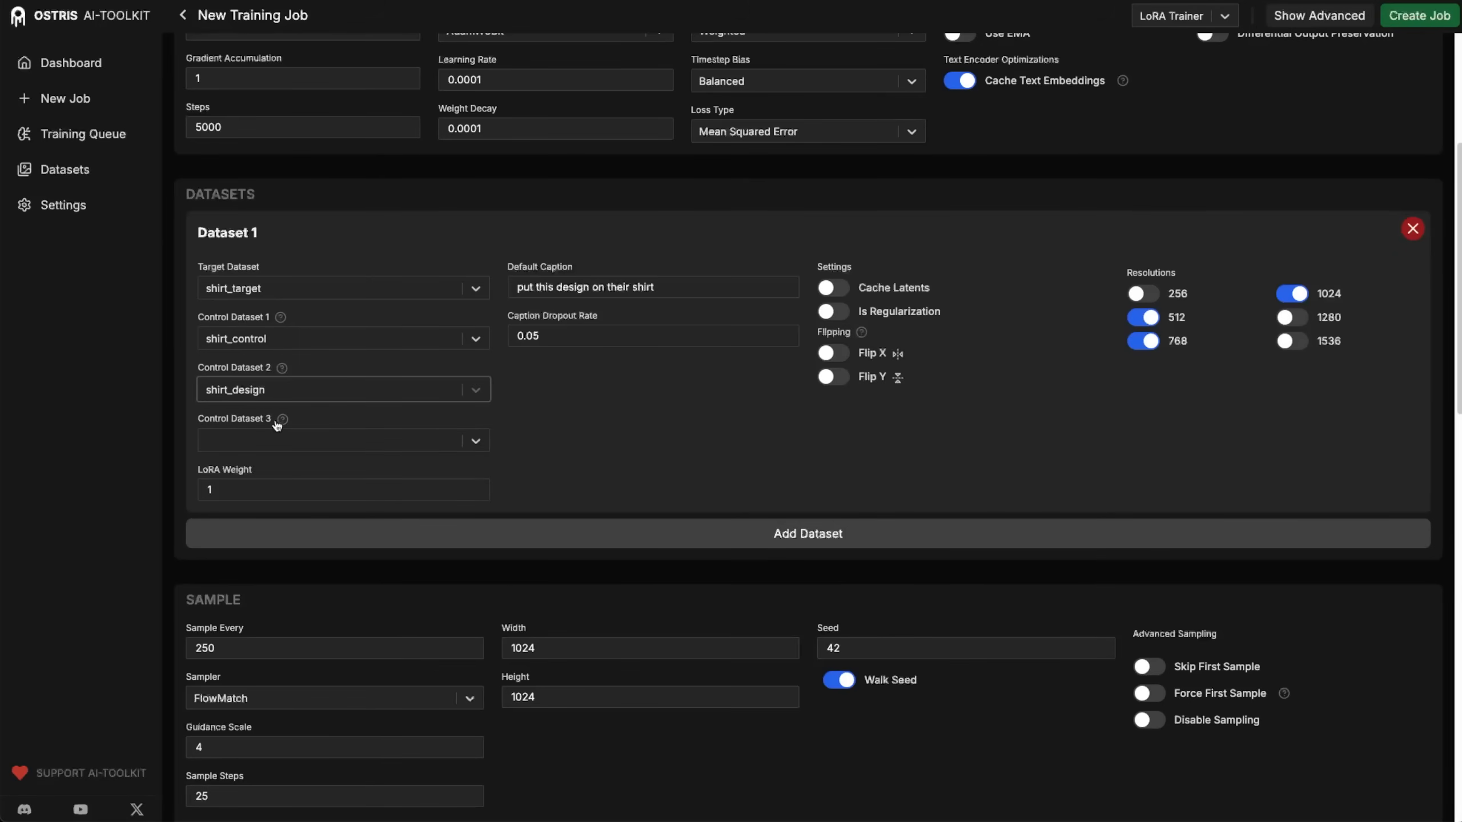
- Delete the last five sample prompts, from the guitar-playing woman prompt onward
{"action": "scroll", "coordinate": [672, 283], "scroll_direction": "down", "scroll_amount": 8}
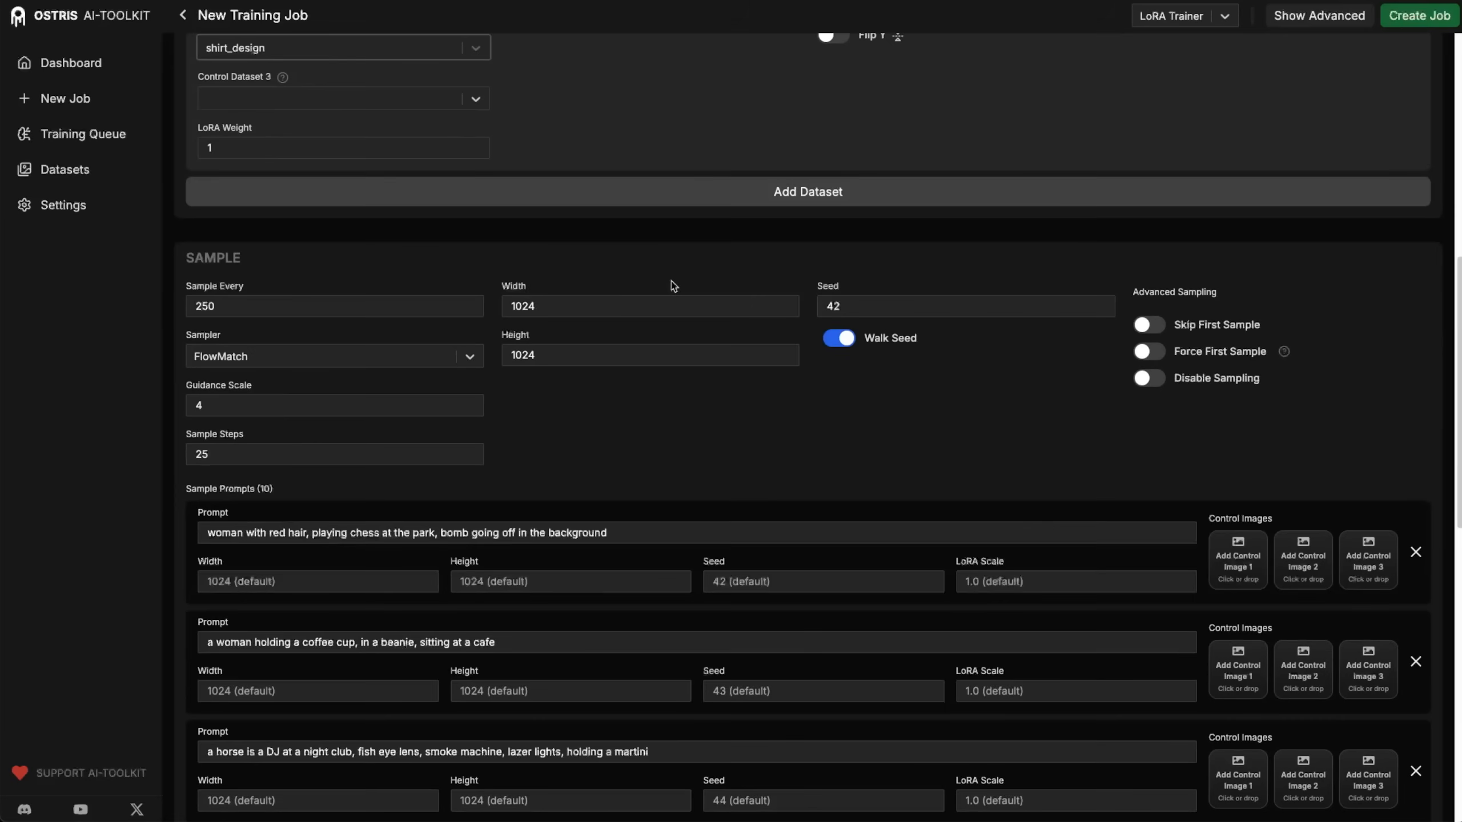
{"action": "scroll", "coordinate": [673, 286], "scroll_direction": "down", "scroll_amount": 1}
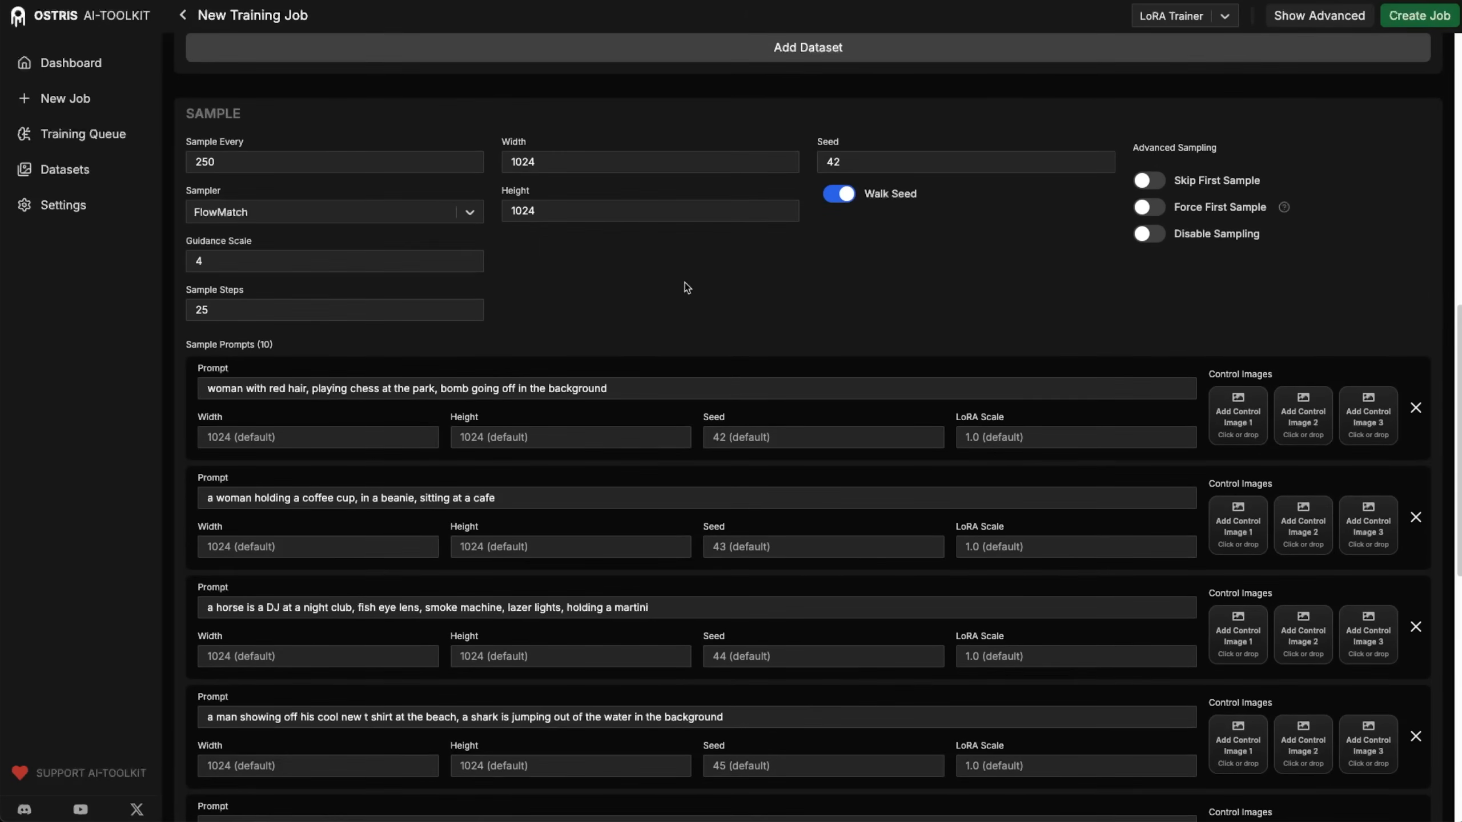
{"action": "scroll", "coordinate": [1321, 550], "scroll_direction": "down", "scroll_amount": 3}
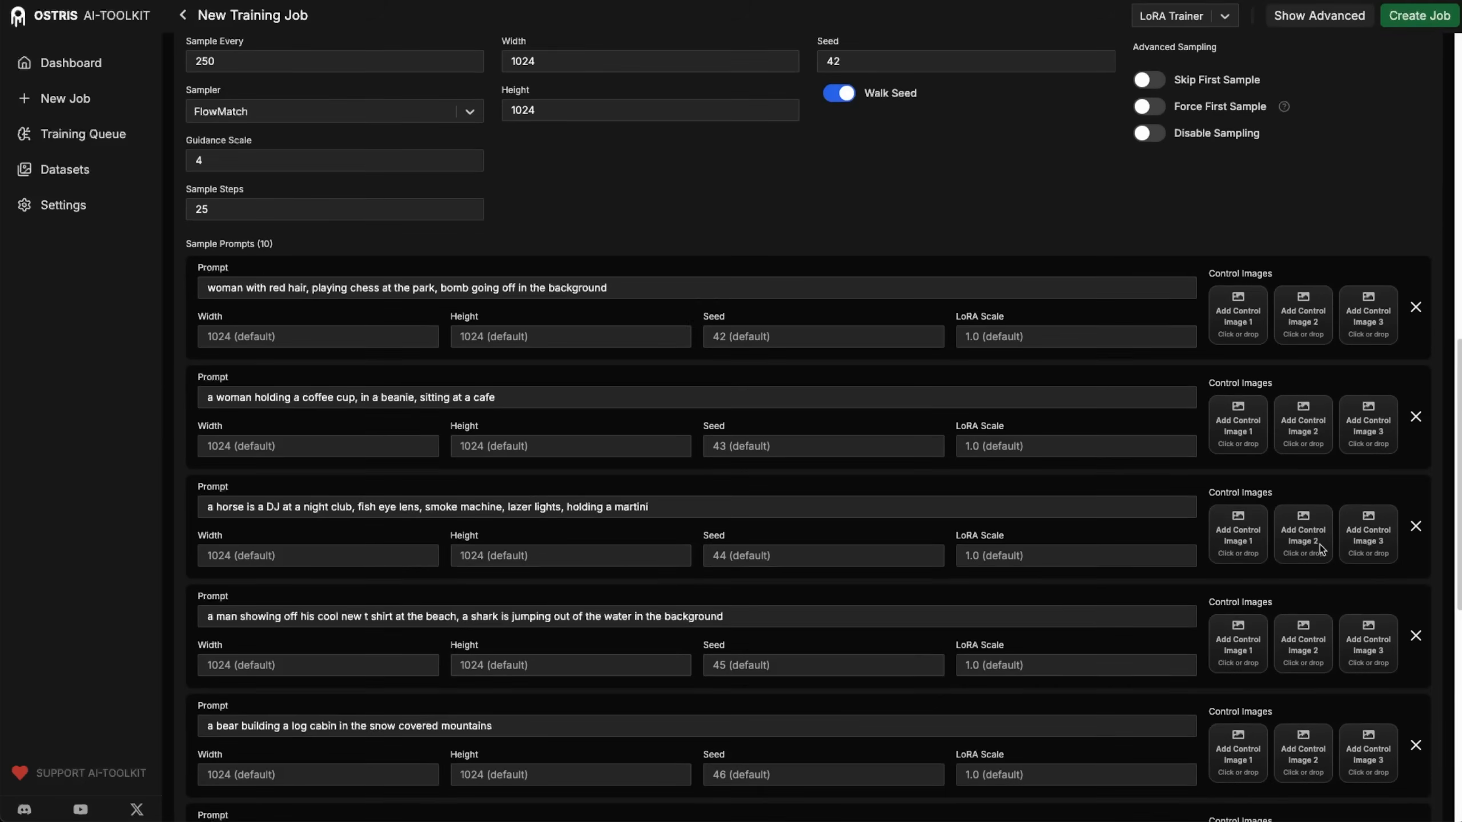
{"action": "scroll", "coordinate": [1318, 552], "scroll_direction": "down", "scroll_amount": 1}
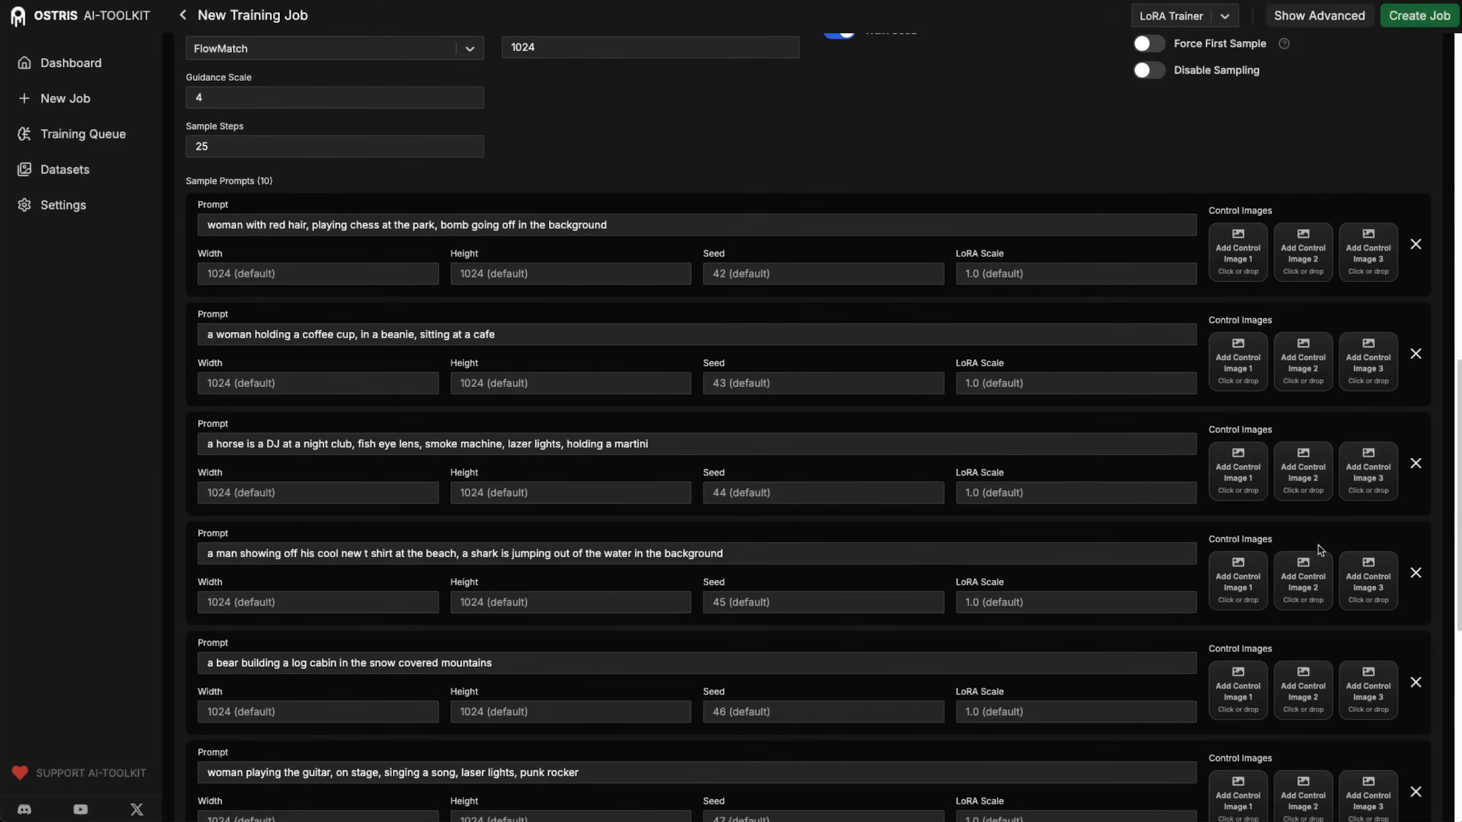
{"action": "scroll", "coordinate": [1321, 550], "scroll_direction": "down", "scroll_amount": 1}
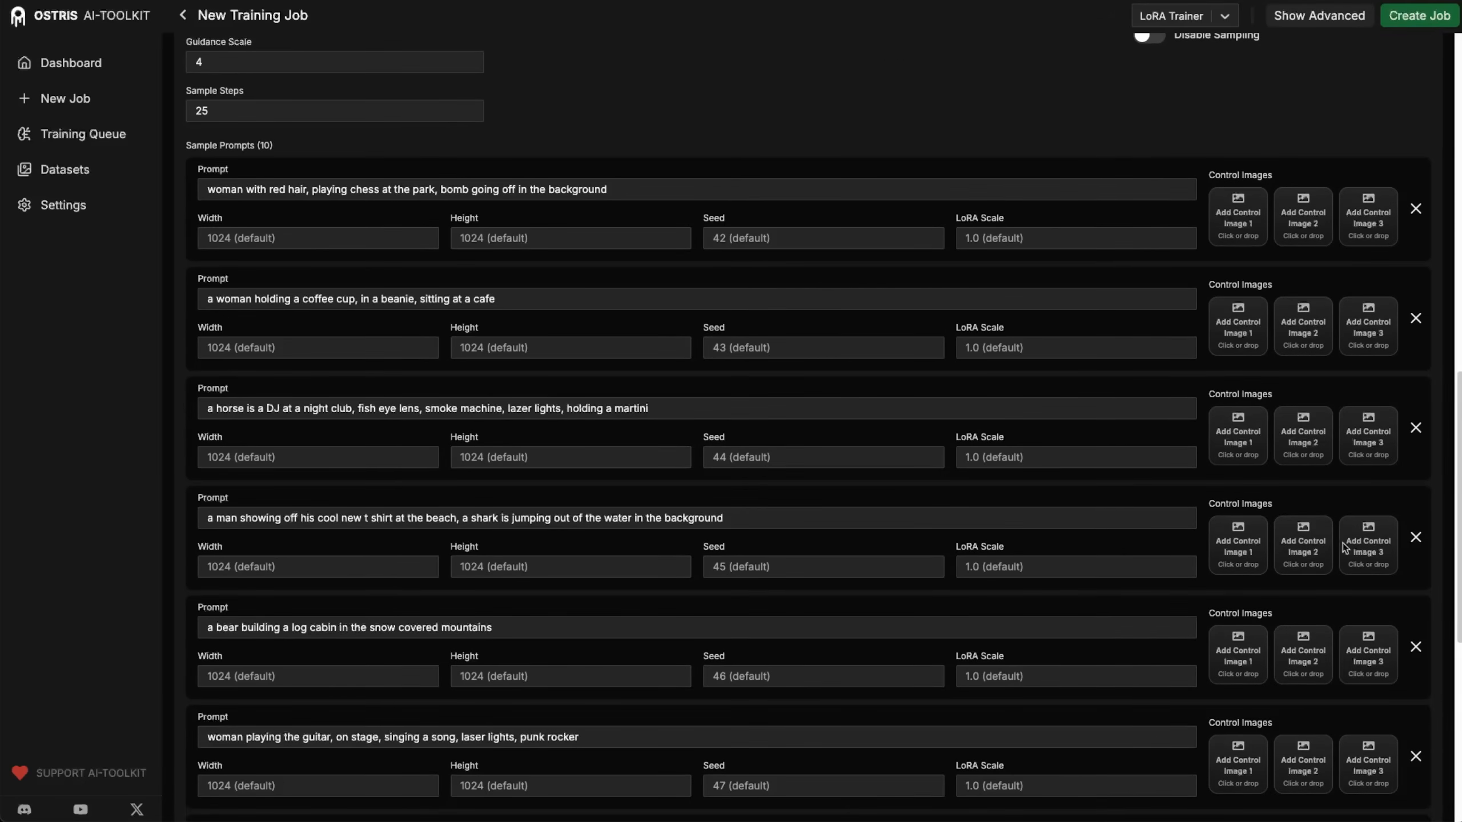
{"action": "left_click", "coordinate": [1416, 757]}
{"action": "left_click", "coordinate": [1415, 757]}
{"action": "left_click", "coordinate": [1415, 757]}
{"action": "left_click", "coordinate": [1415, 757]}
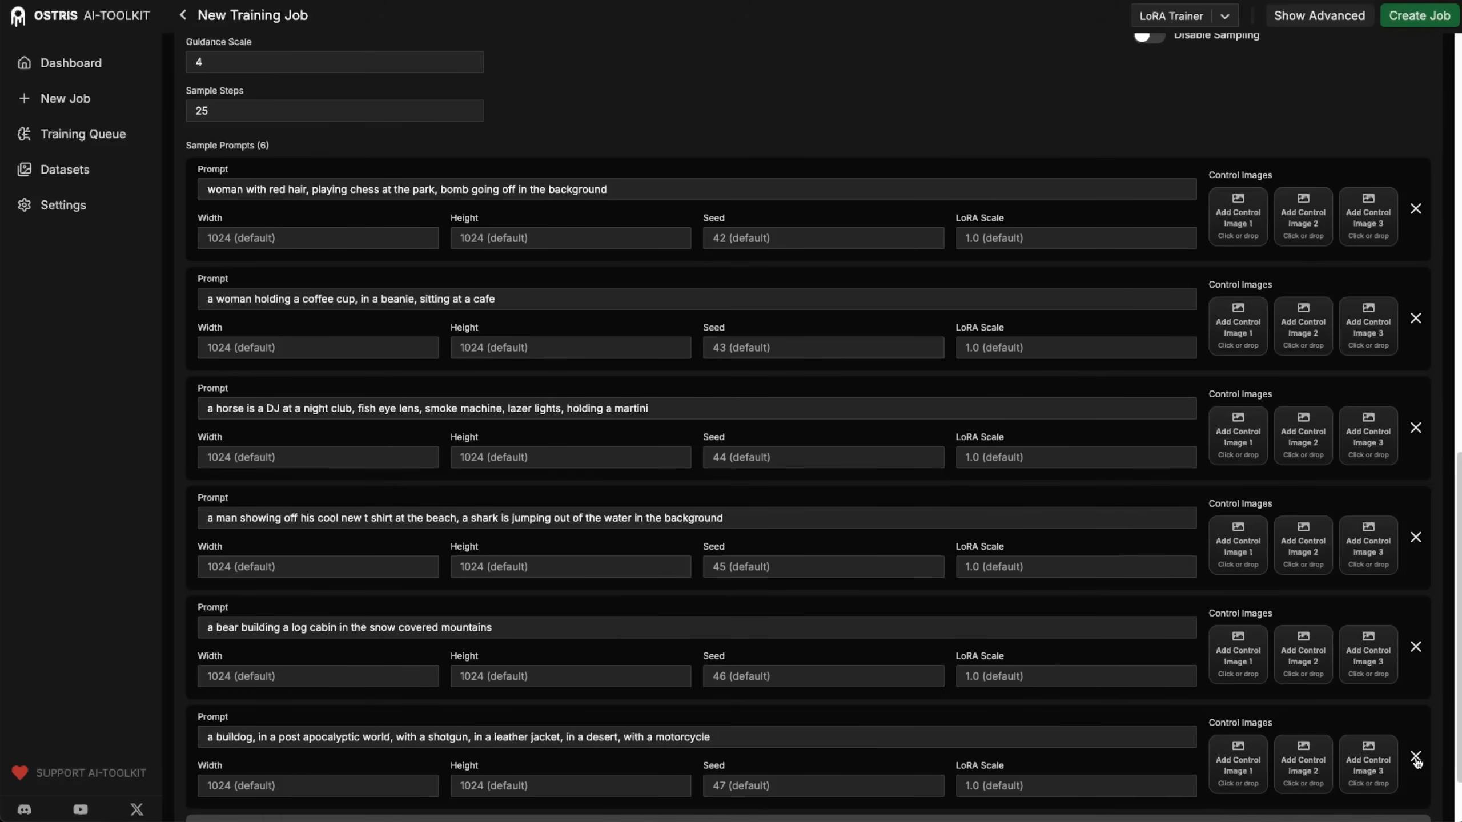
{"action": "left_click", "coordinate": [1416, 758]}
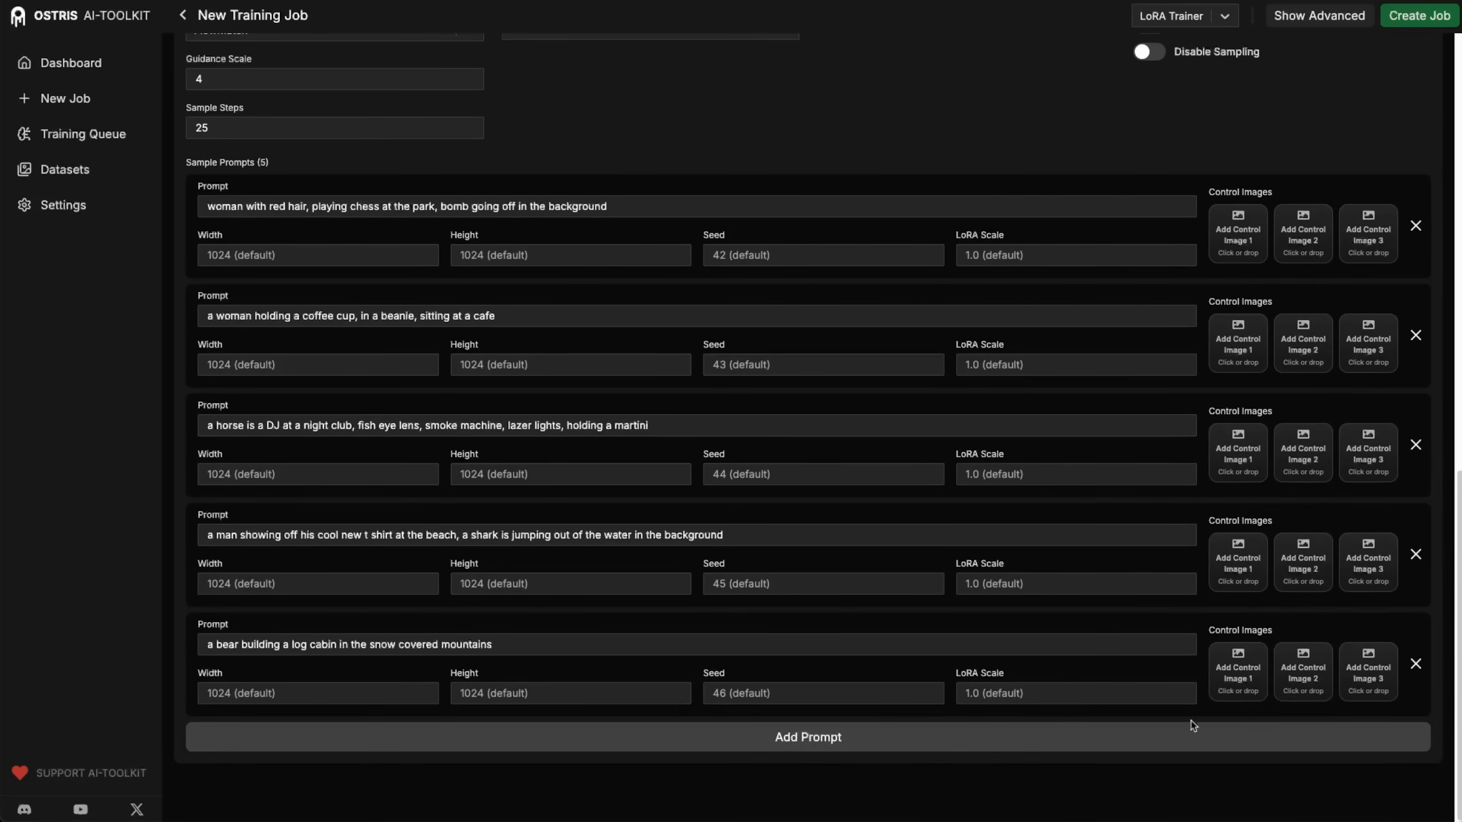
- Copy the default caption "put this design on their shirt" over the text of all five remaining sample prompts
{"action": "scroll", "coordinate": [647, 339], "scroll_direction": "up", "scroll_amount": 15}
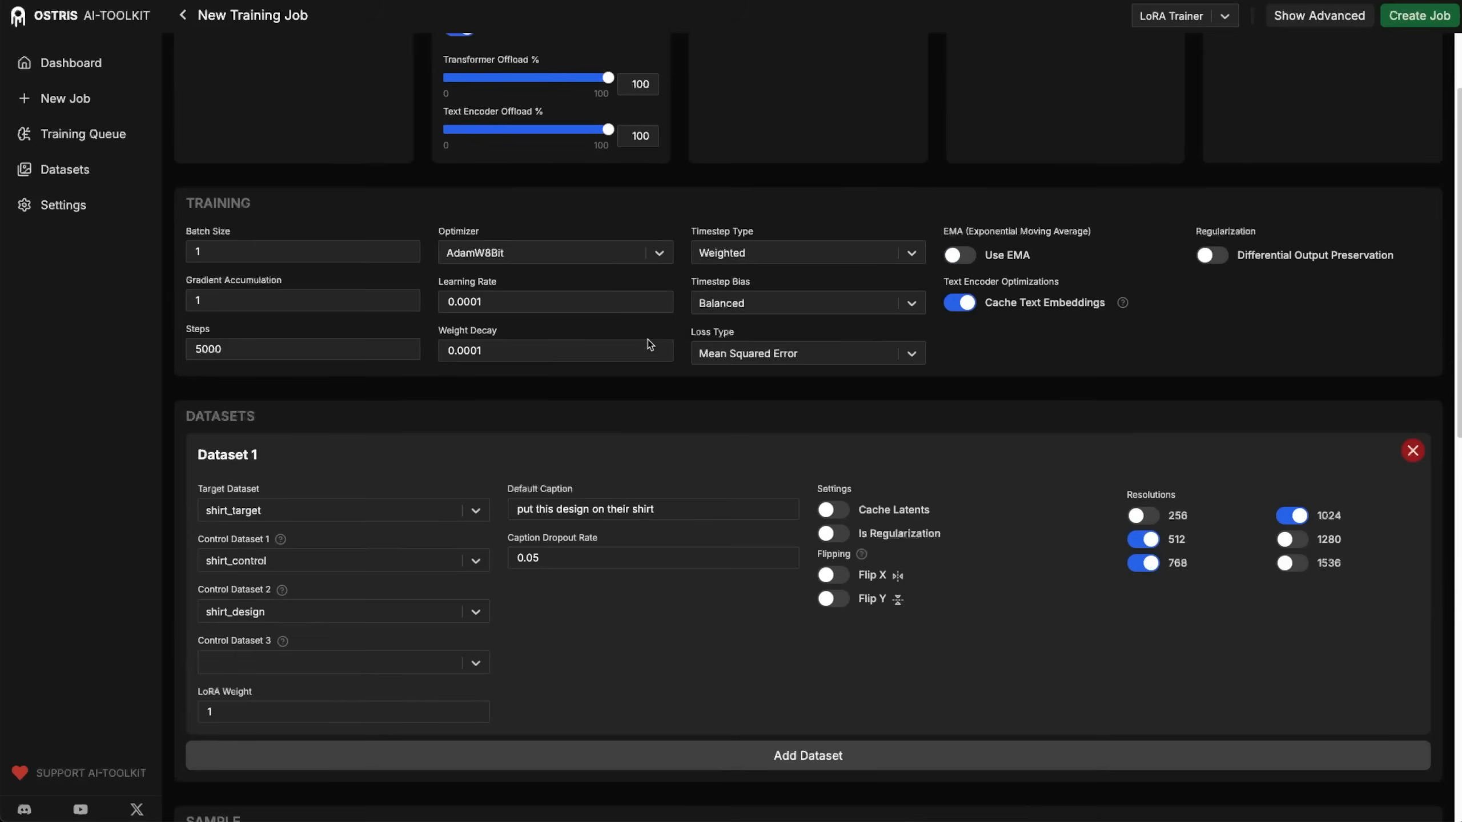
{"action": "left_click", "coordinate": [673, 518]}
{"action": "left_click_drag", "start_coordinate": [706, 518], "coordinate": [506, 522]}
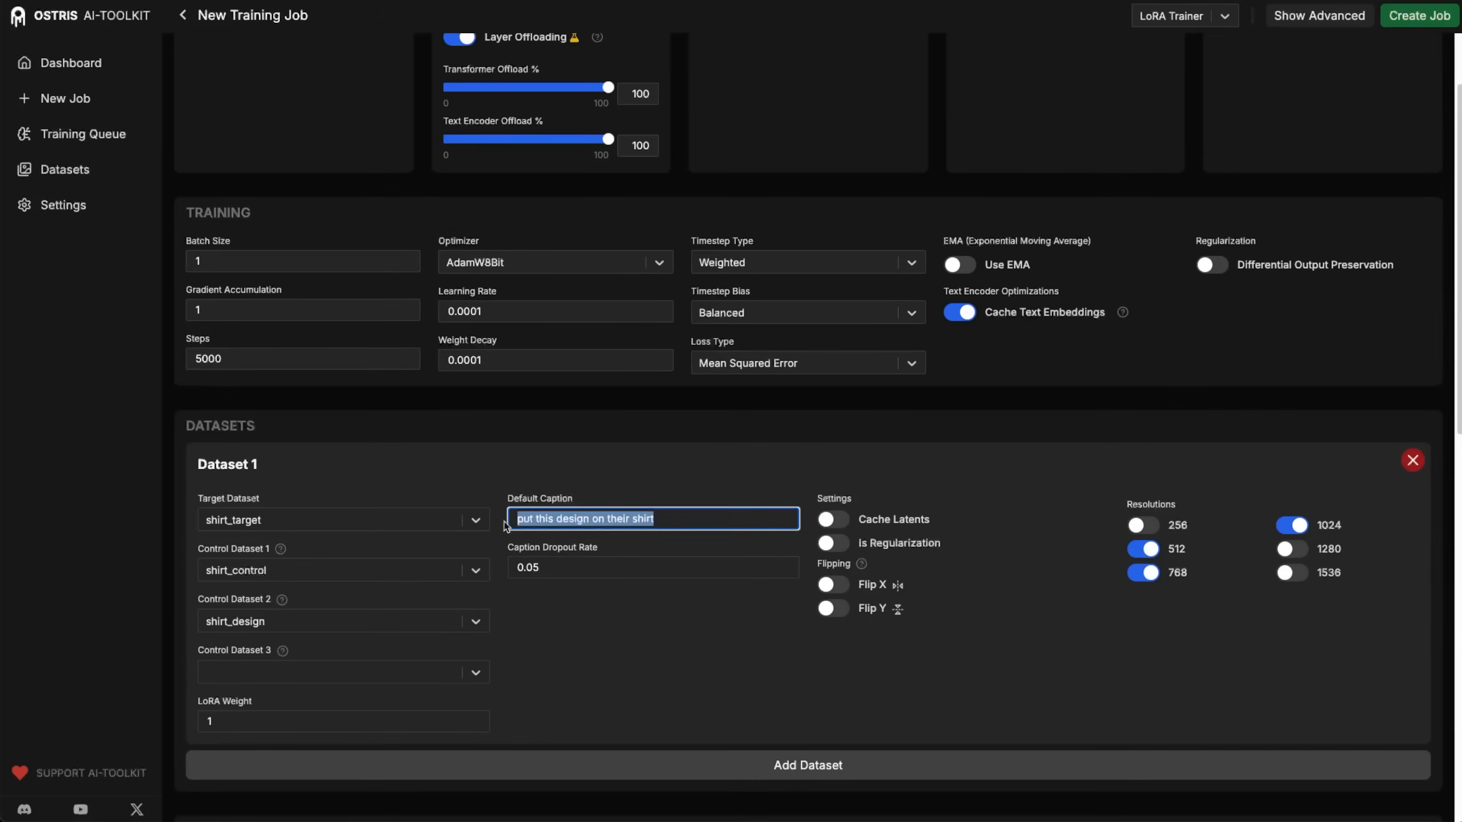
{"action": "scroll", "coordinate": [650, 512], "scroll_direction": "down", "scroll_amount": 5}
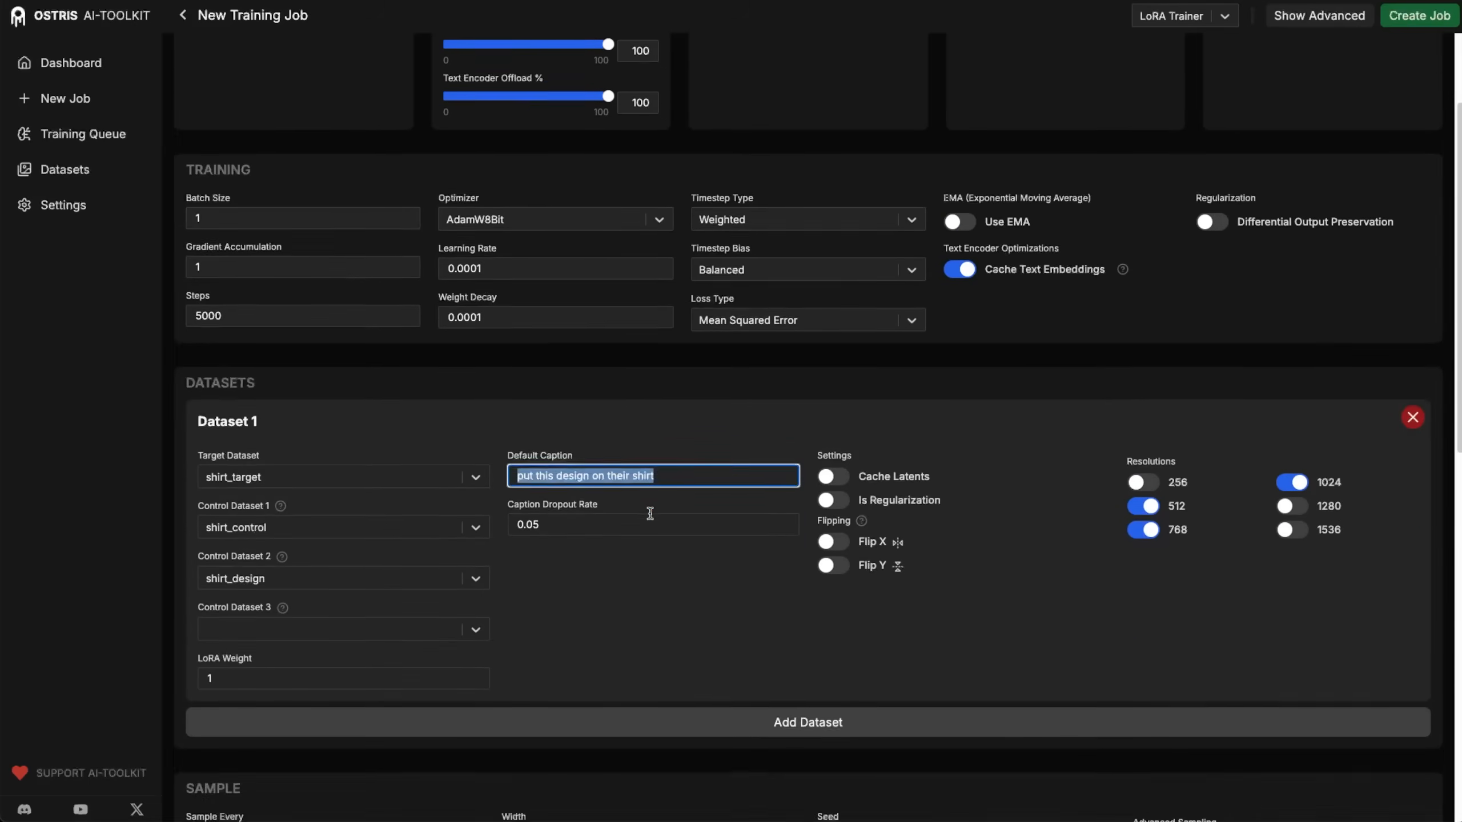
{"action": "triple_click", "coordinate": [652, 559]}
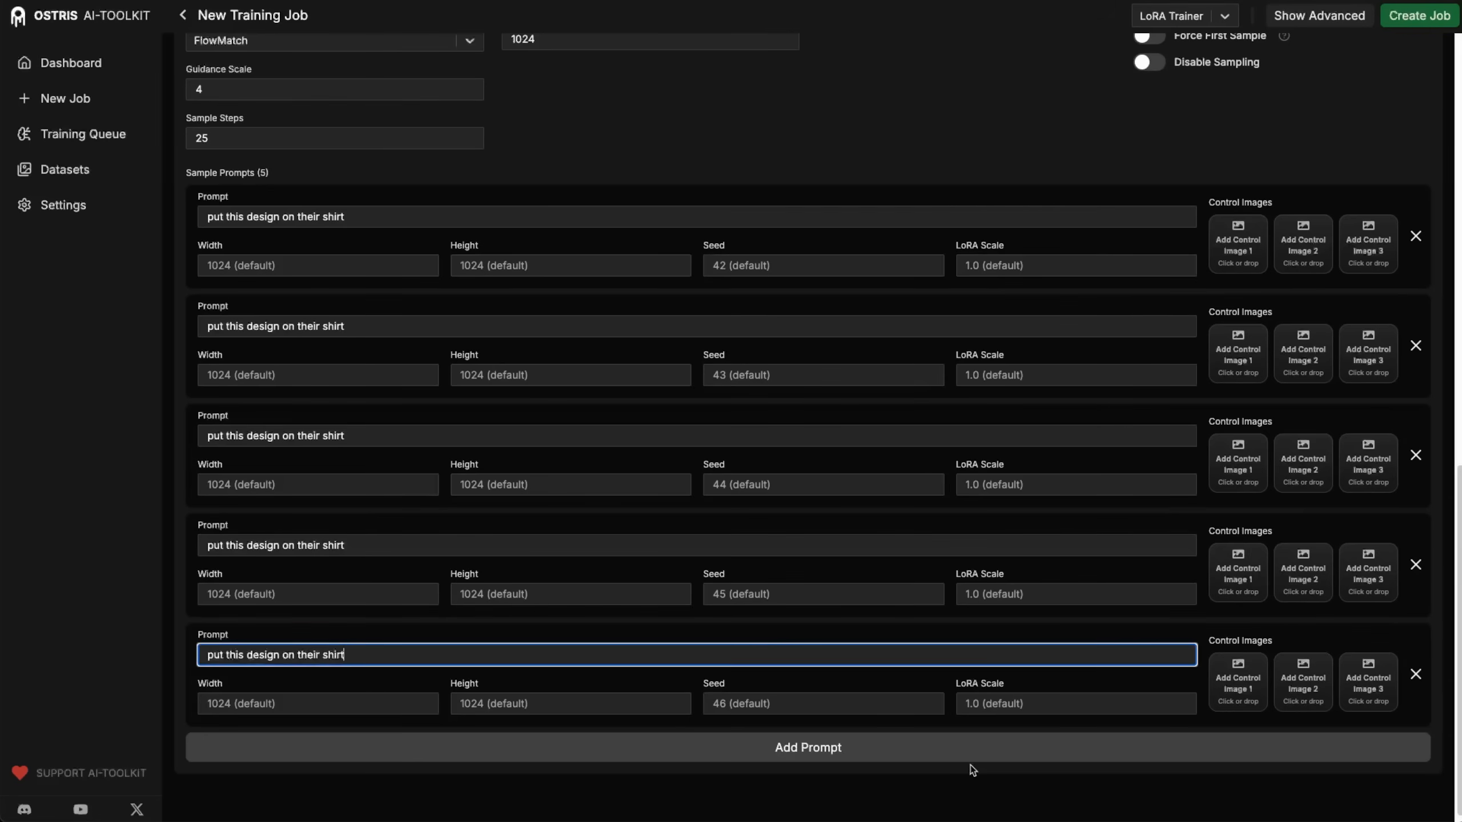
- Add a sixth sample prompt and fill it with a copy of "put this design on their shirt"
{"action": "left_click", "coordinate": [932, 747]}
{"action": "left_click_drag", "start_coordinate": [365, 656], "coordinate": [141, 643]}
{"action": "key", "text": "ctrl+c"}
{"action": "left_click", "coordinate": [233, 764]}
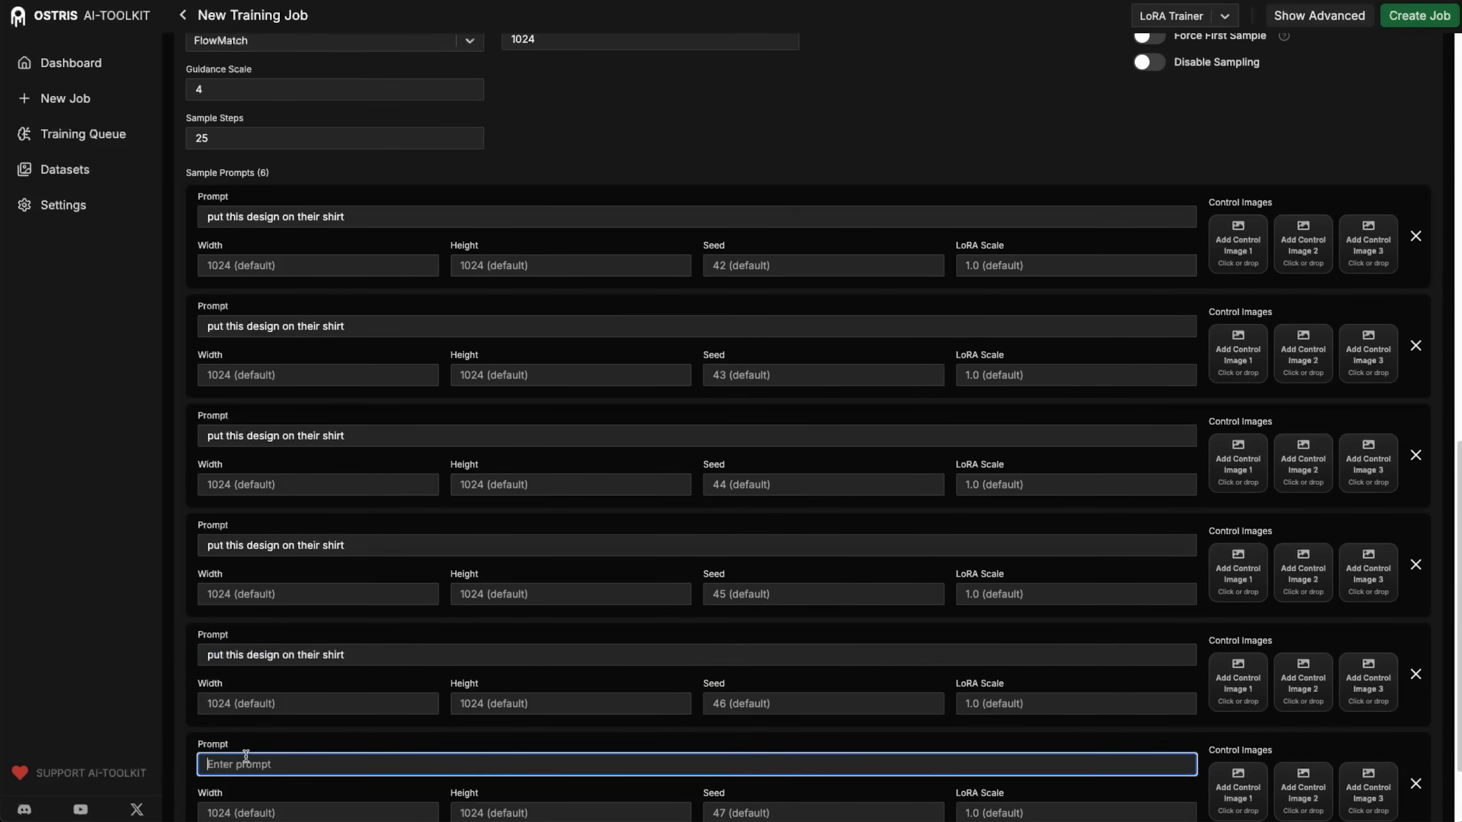
{"action": "key", "text": "ctrl+v"}
{"action": "scroll", "coordinate": [578, 631], "scroll_direction": "down", "scroll_amount": 2}
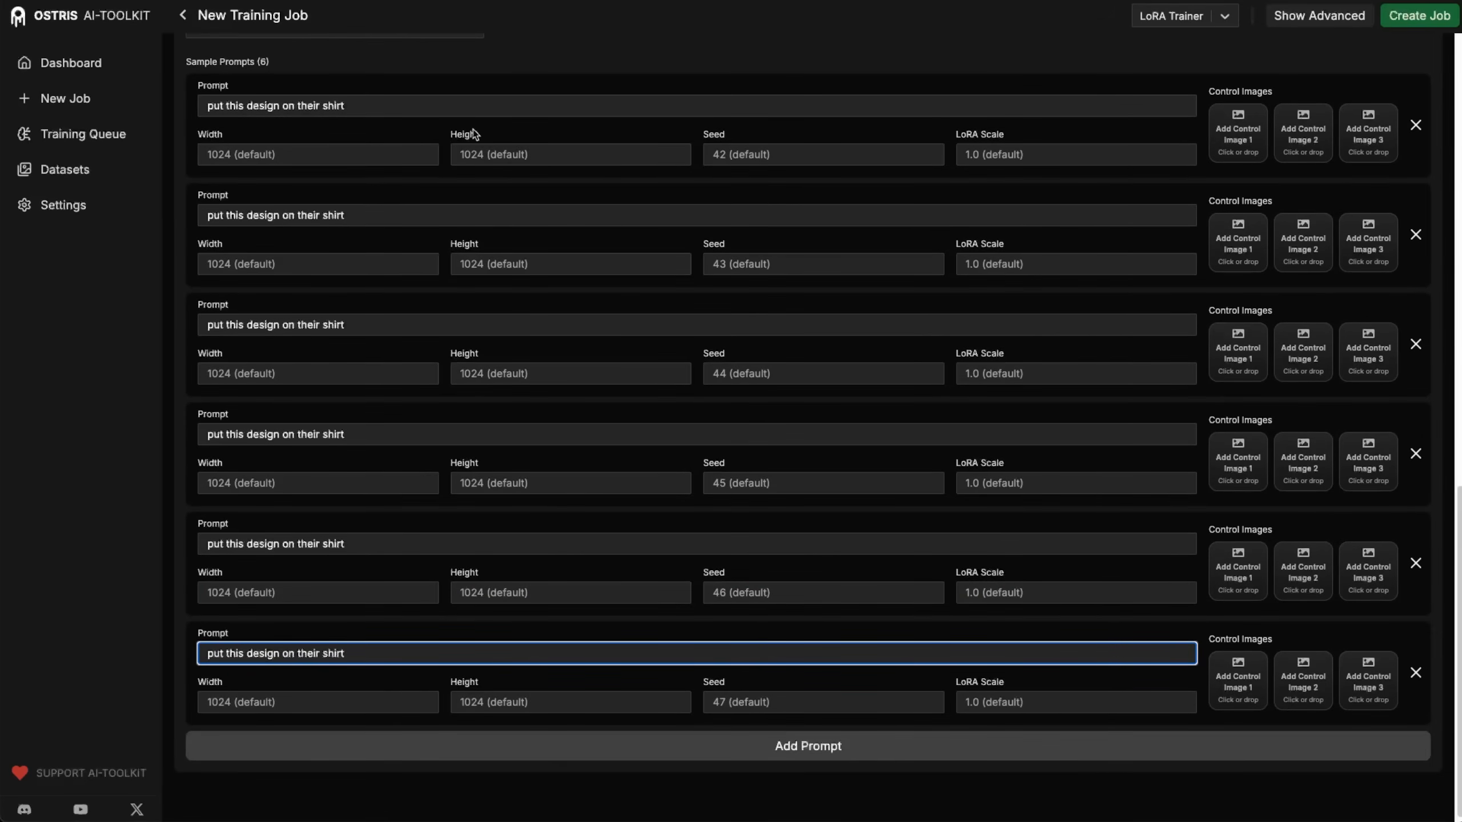
- Add a different photo of a person as Control Image 1 to each of the six sample prompts
{"action": "scroll", "coordinate": [469, 196], "scroll_direction": "up", "scroll_amount": 4}
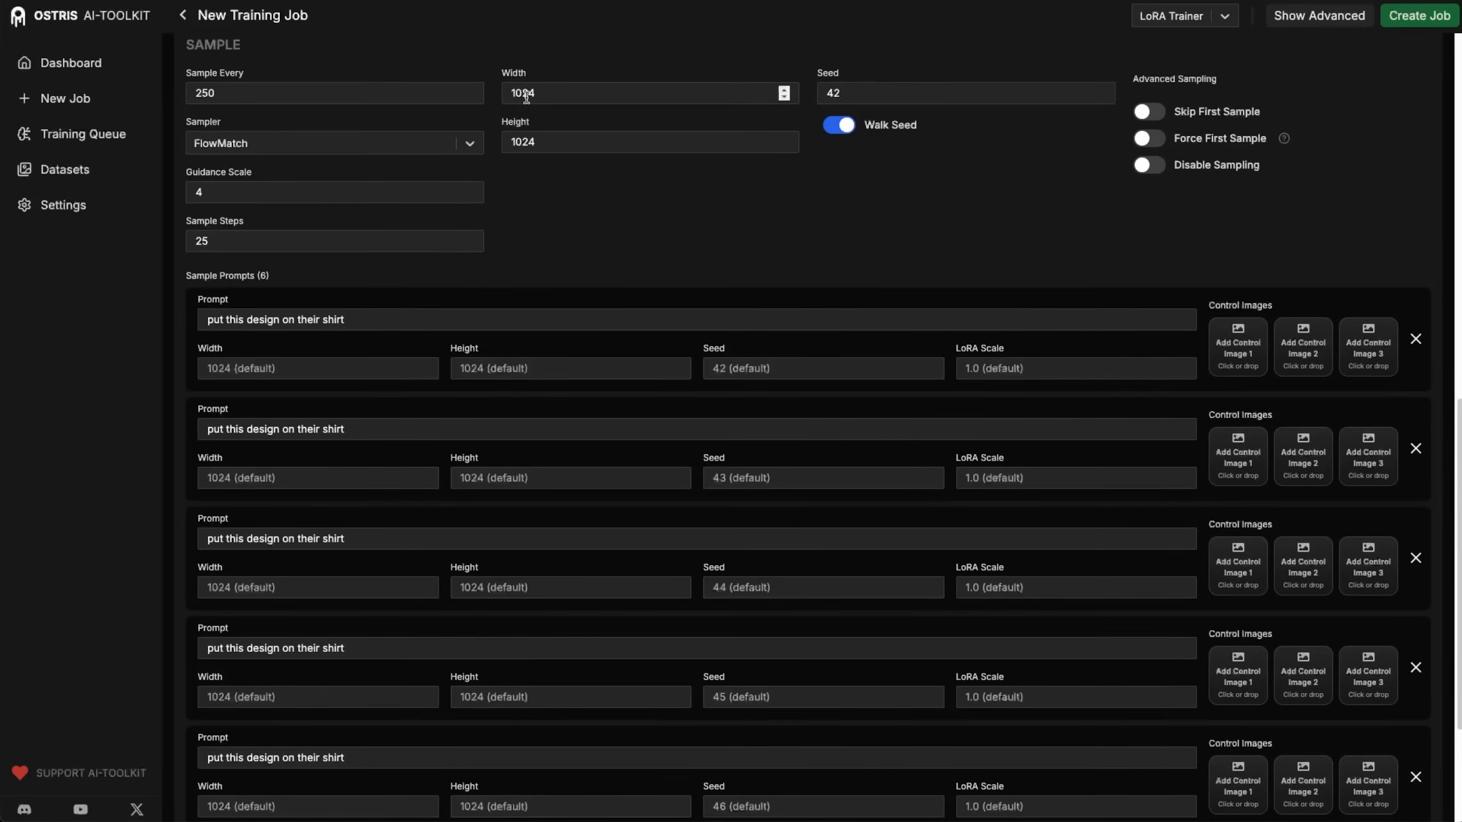
{"action": "scroll", "coordinate": [559, 279], "scroll_direction": "down", "scroll_amount": 1}
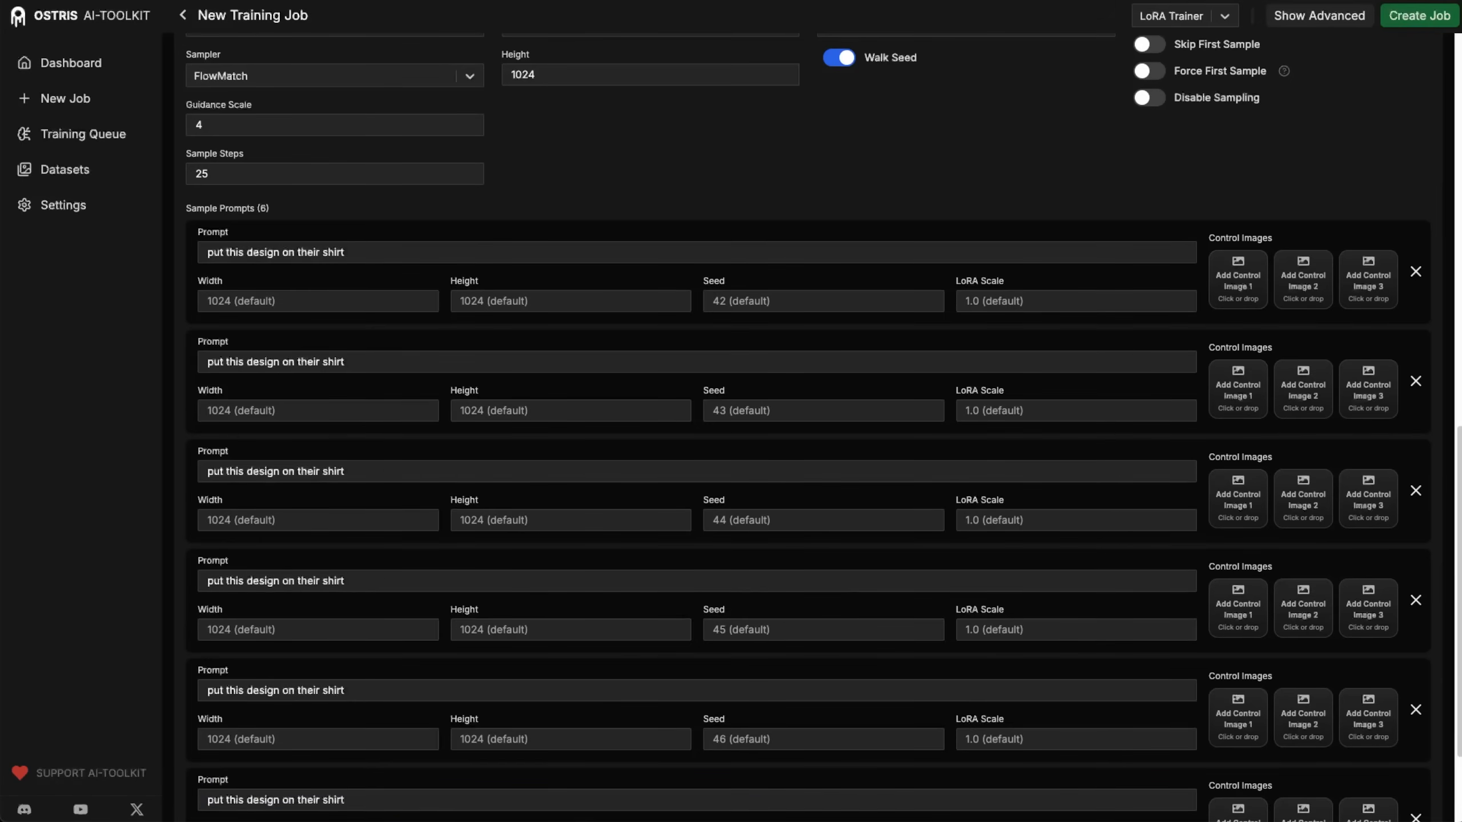
{"action": "left_click_drag", "start_coordinate": [784, 821], "coordinate": [1224, 288]}
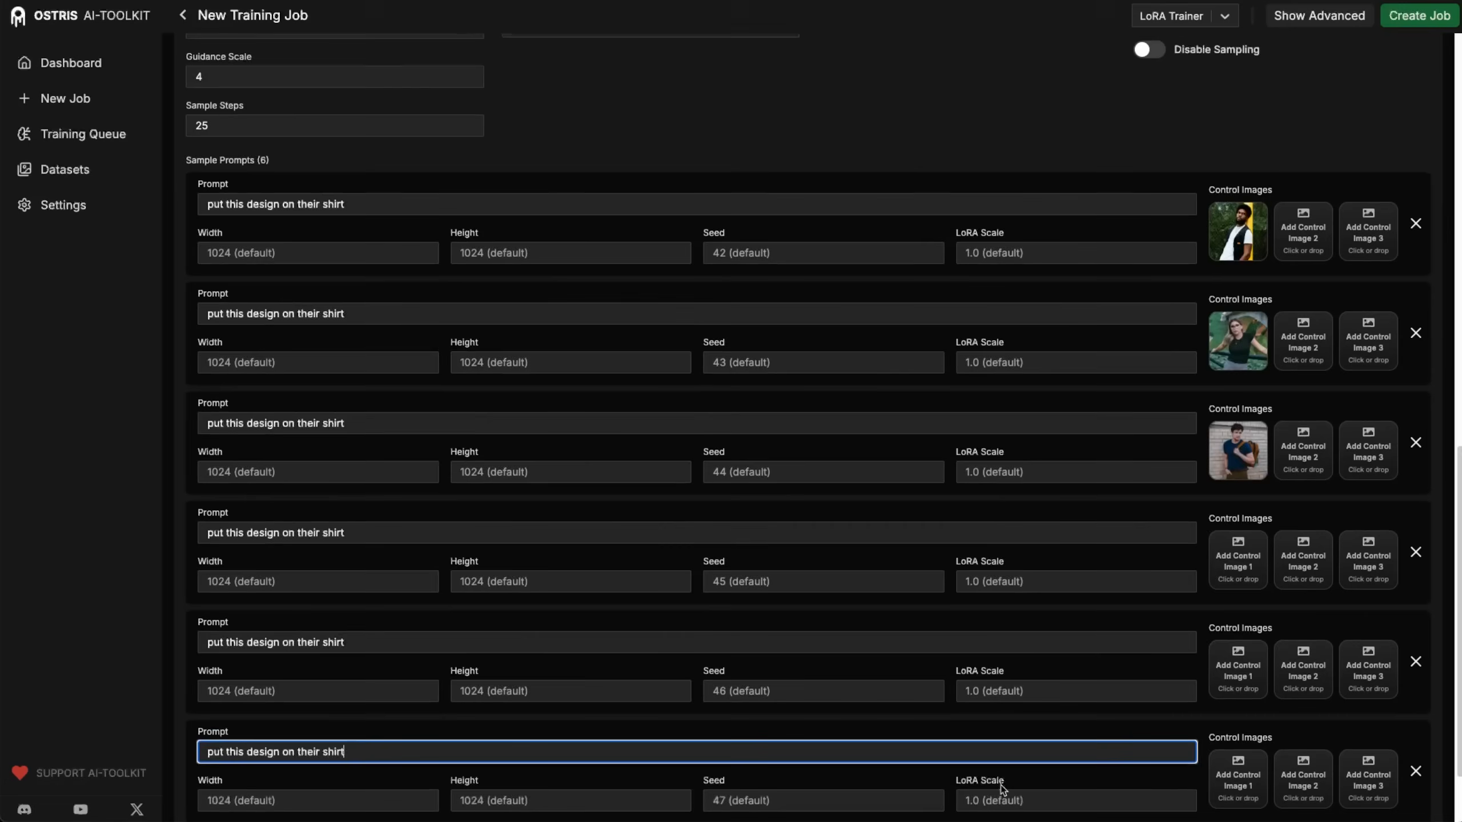
{"action": "left_click_drag", "start_coordinate": [1001, 797], "coordinate": [1229, 605]}
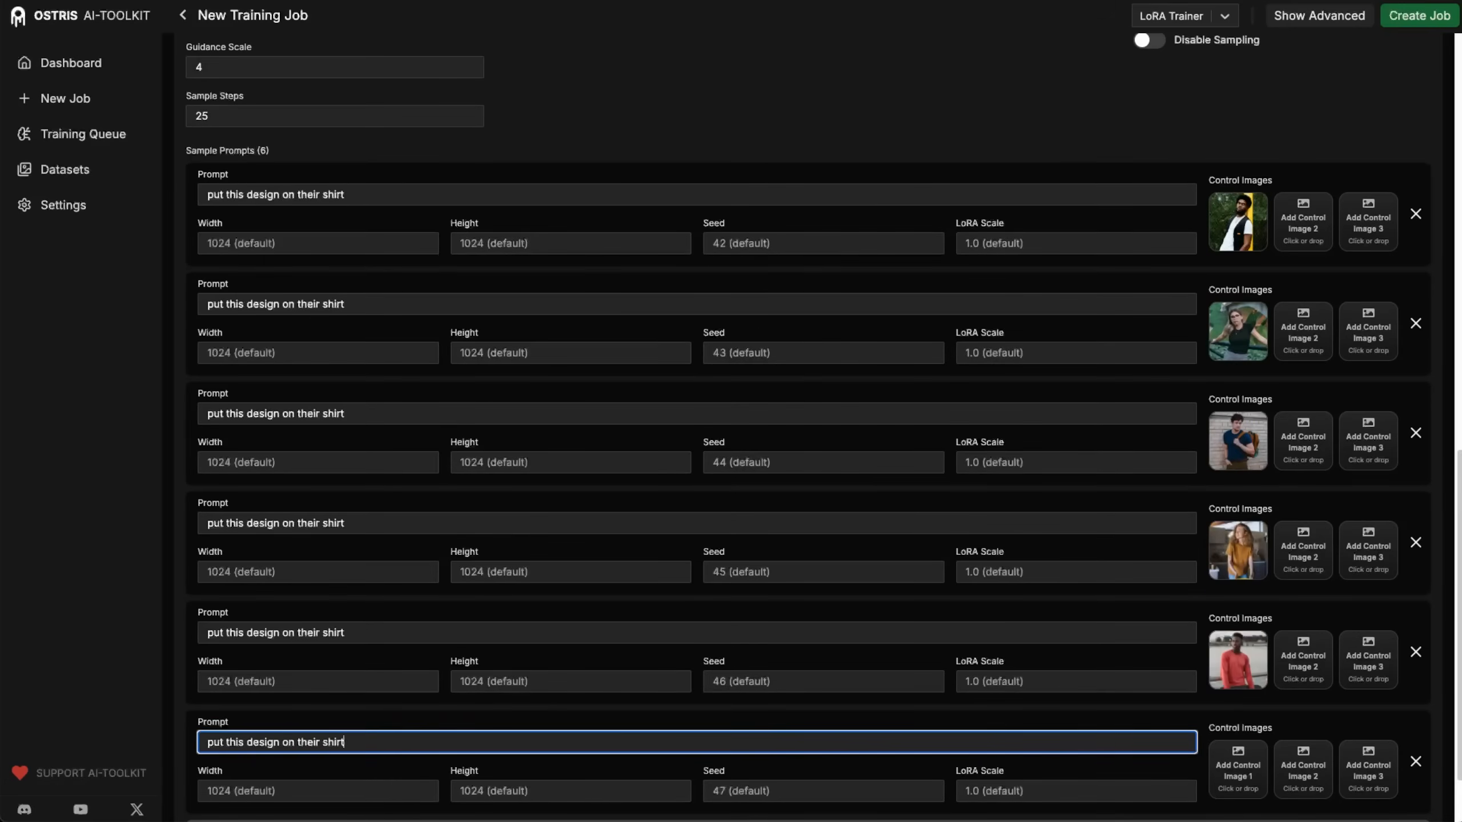
{"action": "scroll", "coordinate": [1209, 489], "scroll_direction": "down", "scroll_amount": 1}
{"action": "left_click", "coordinate": [1217, 104]}
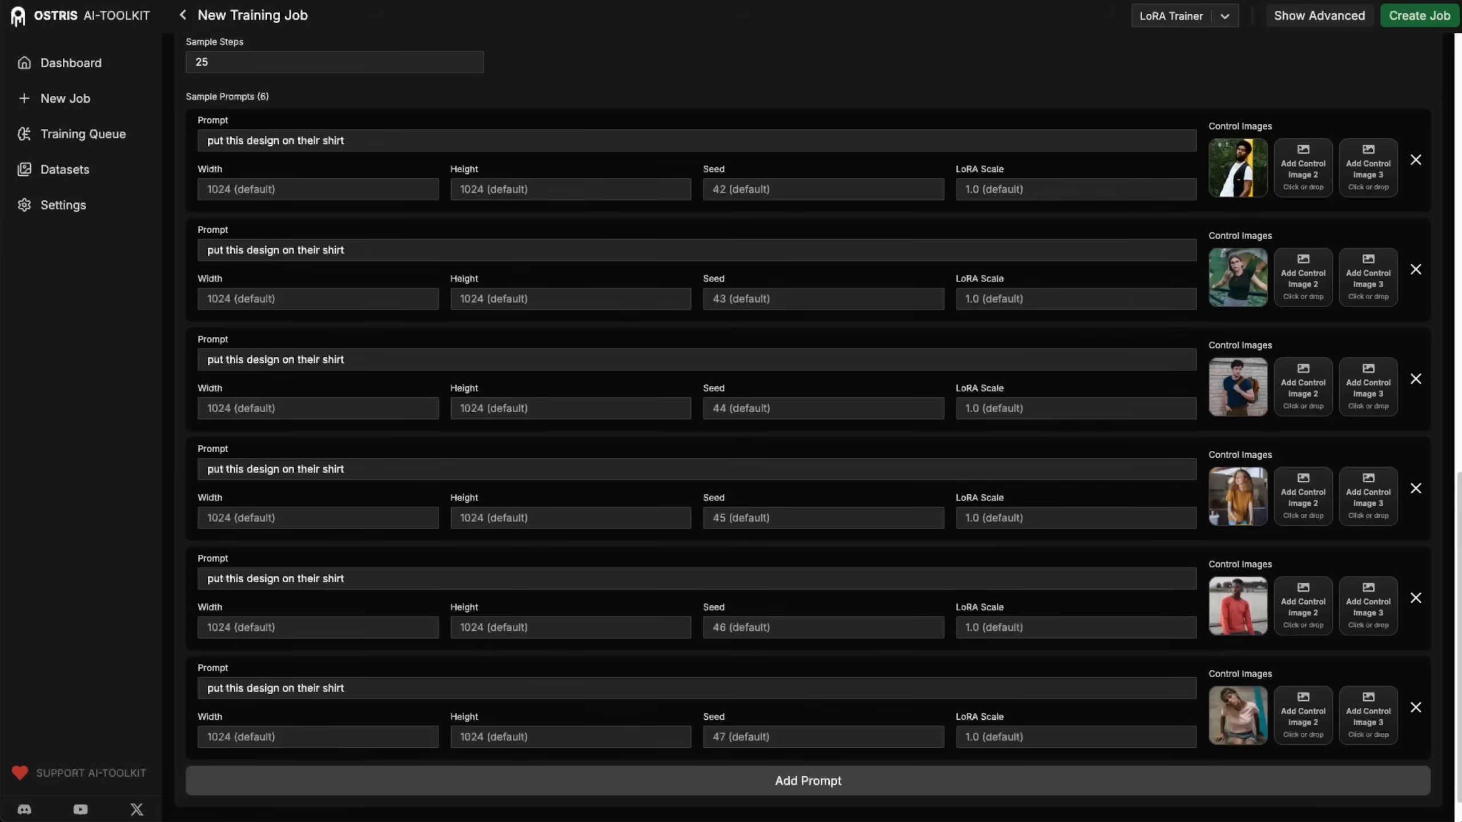
- Set Control Image 2 of the first three sample prompts to the orange cat, the white logo on black and fro.jpg
{"action": "left_click_drag", "start_coordinate": [1260, 547], "coordinate": [1307, 177]}
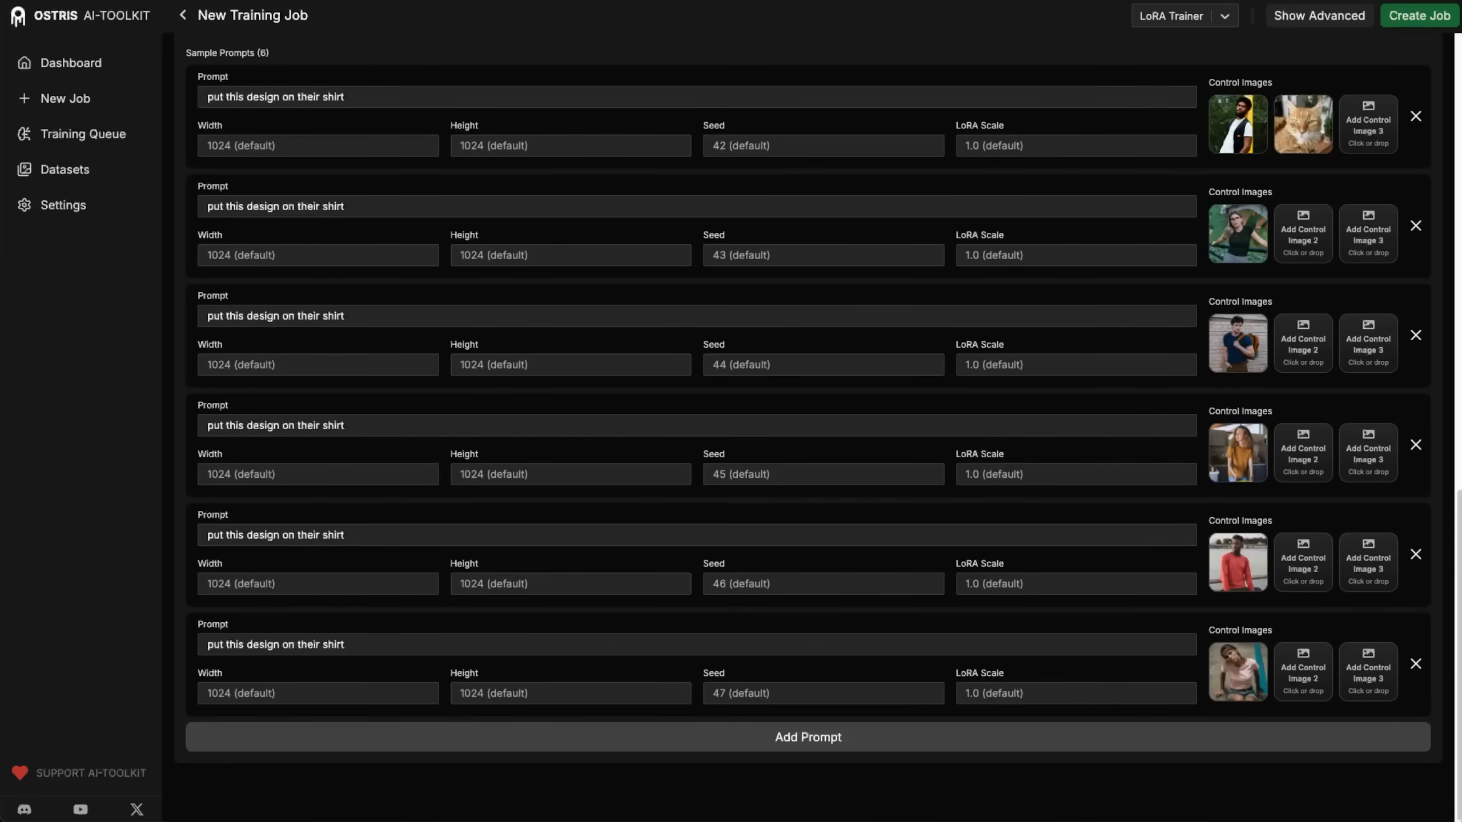
{"action": "left_click_drag", "start_coordinate": [1073, 723], "coordinate": [1303, 233]}
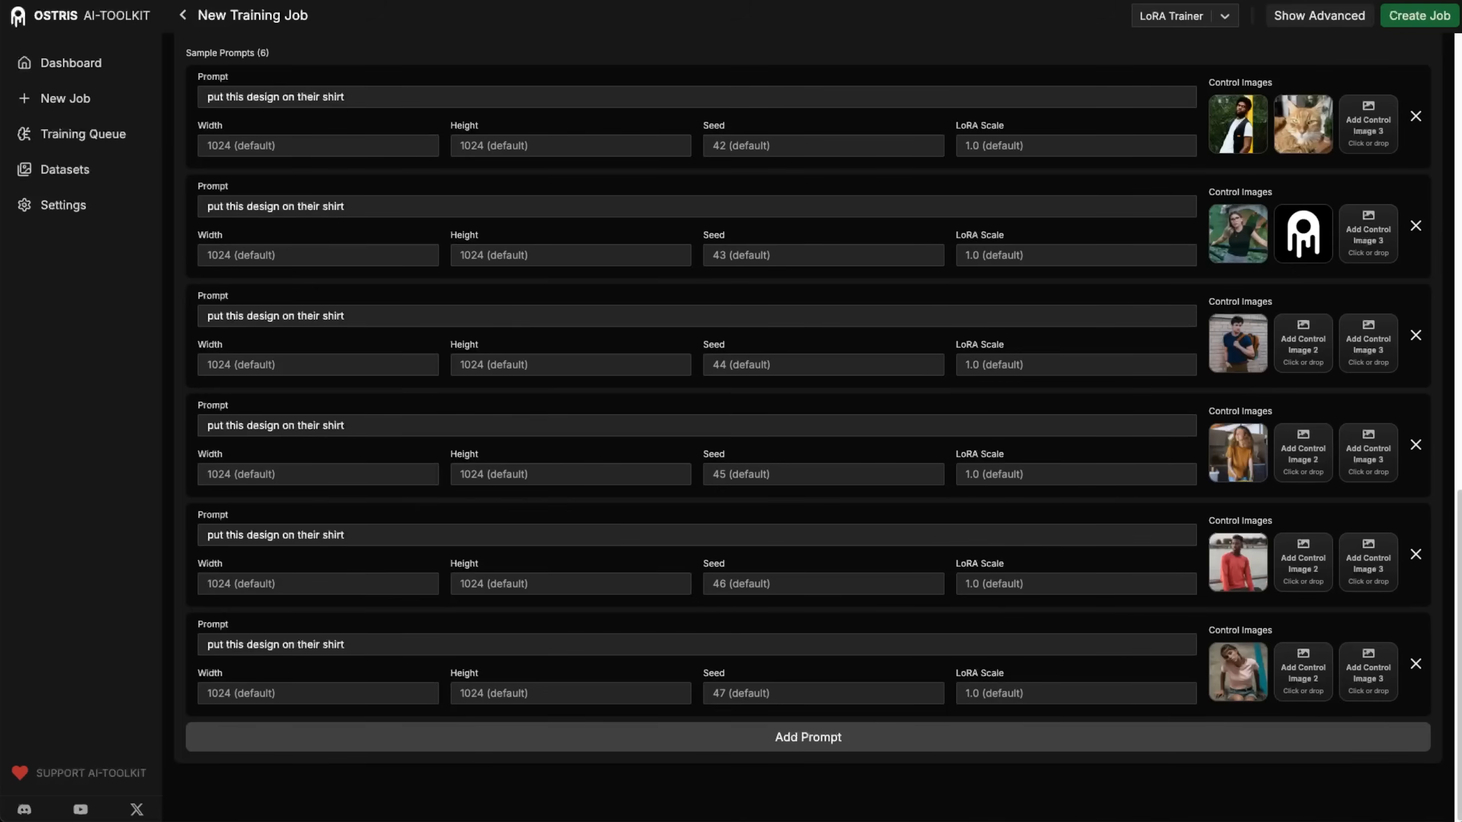
{"action": "left_click_drag", "start_coordinate": [1184, 593], "coordinate": [1309, 349]}
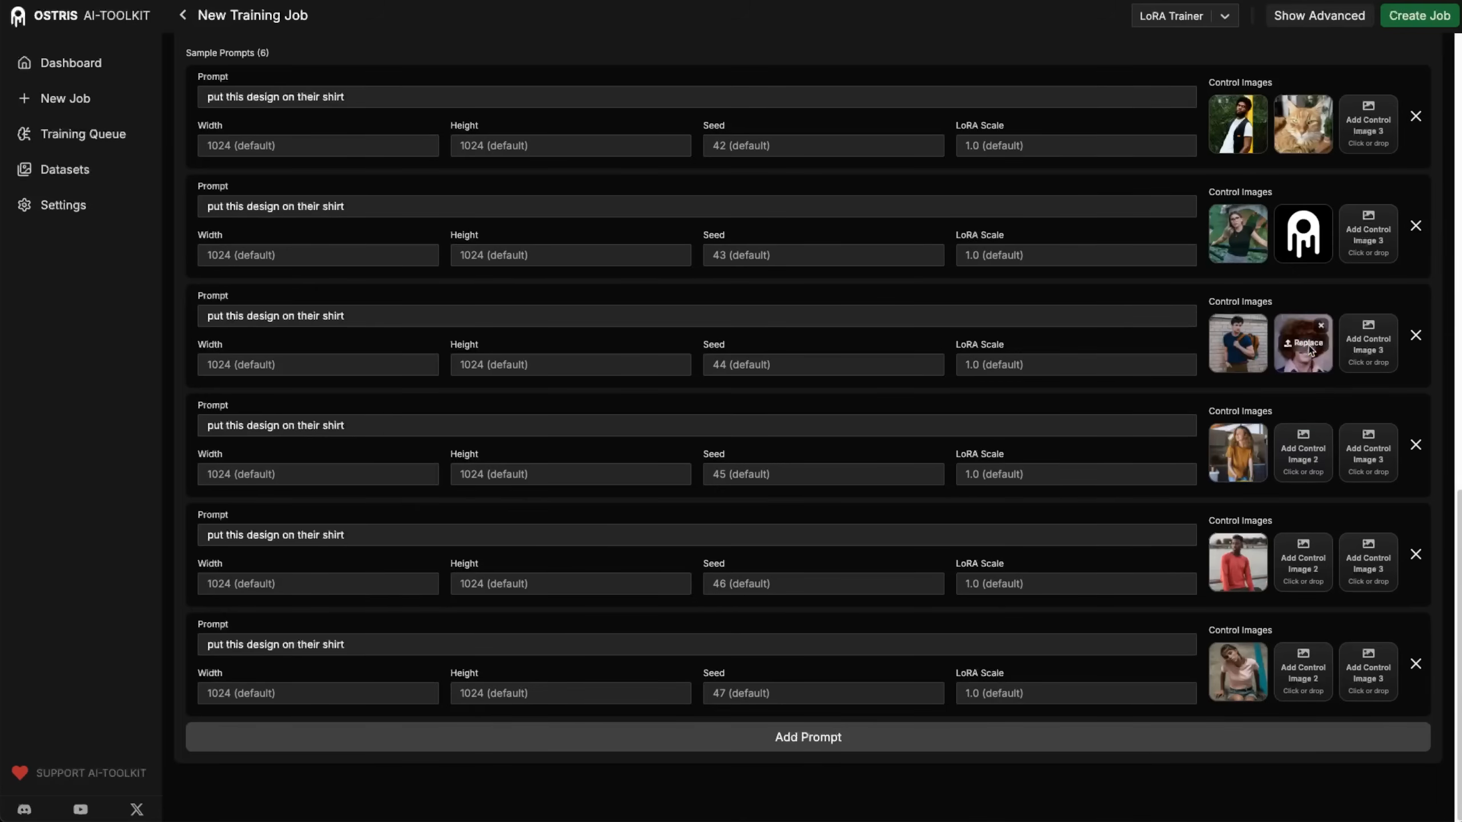
{"action": "key", "text": "space"}
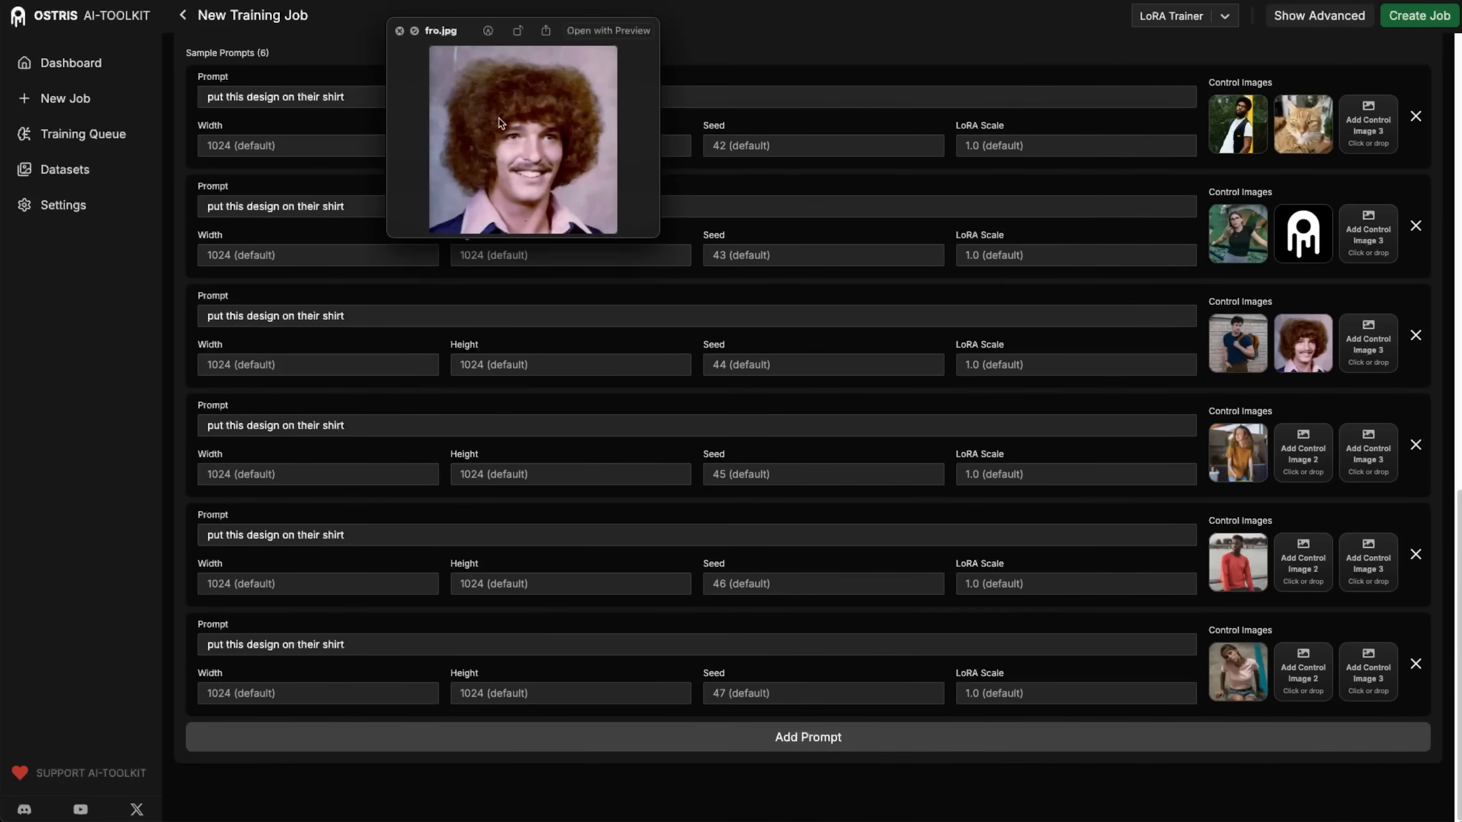
{"action": "key", "text": "space"}
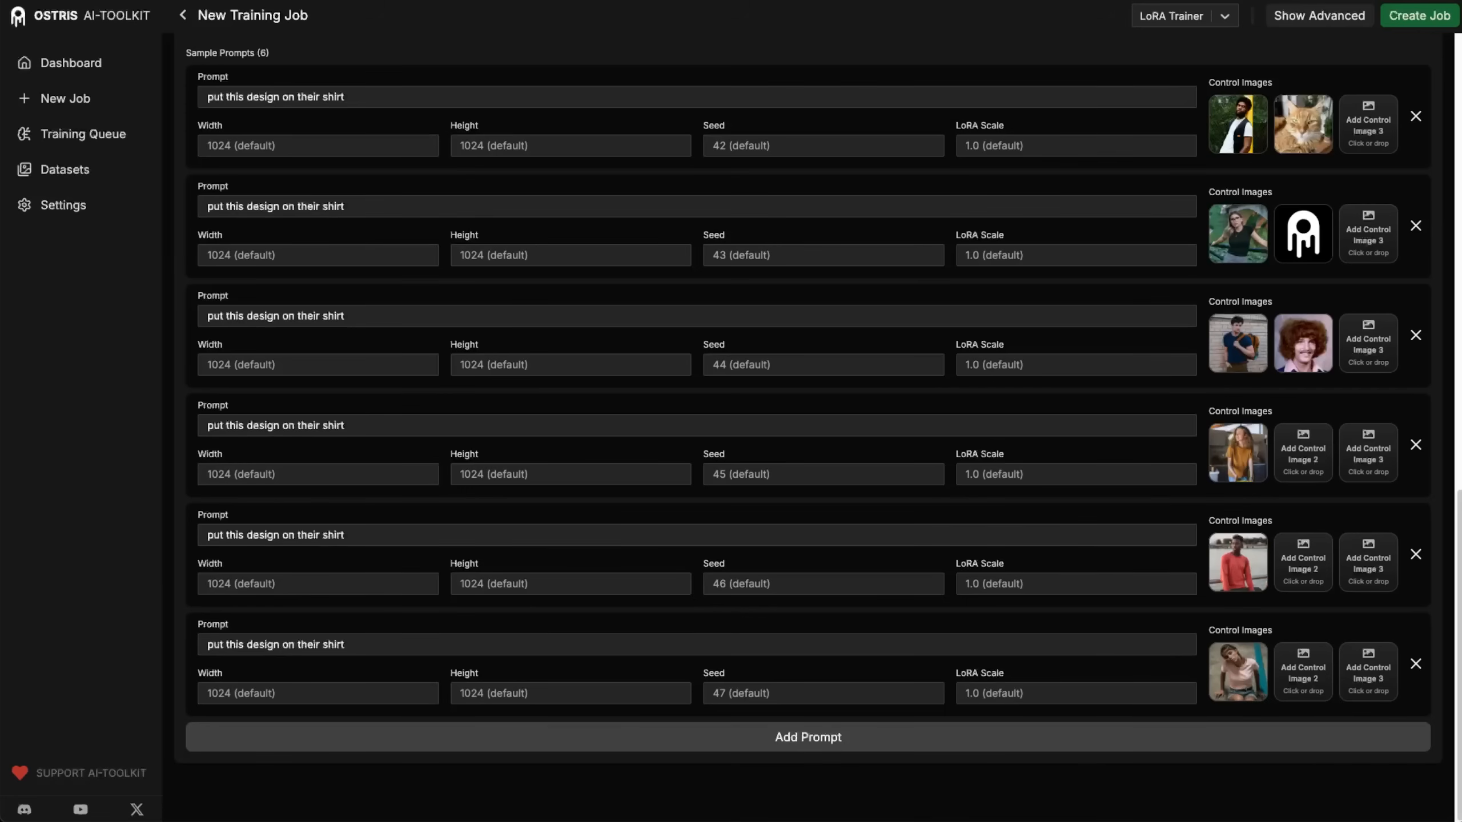
- Preview the QR code image 03.png and add it as Control Image 2 of the fourth sample prompt
{"action": "key", "text": "space"}
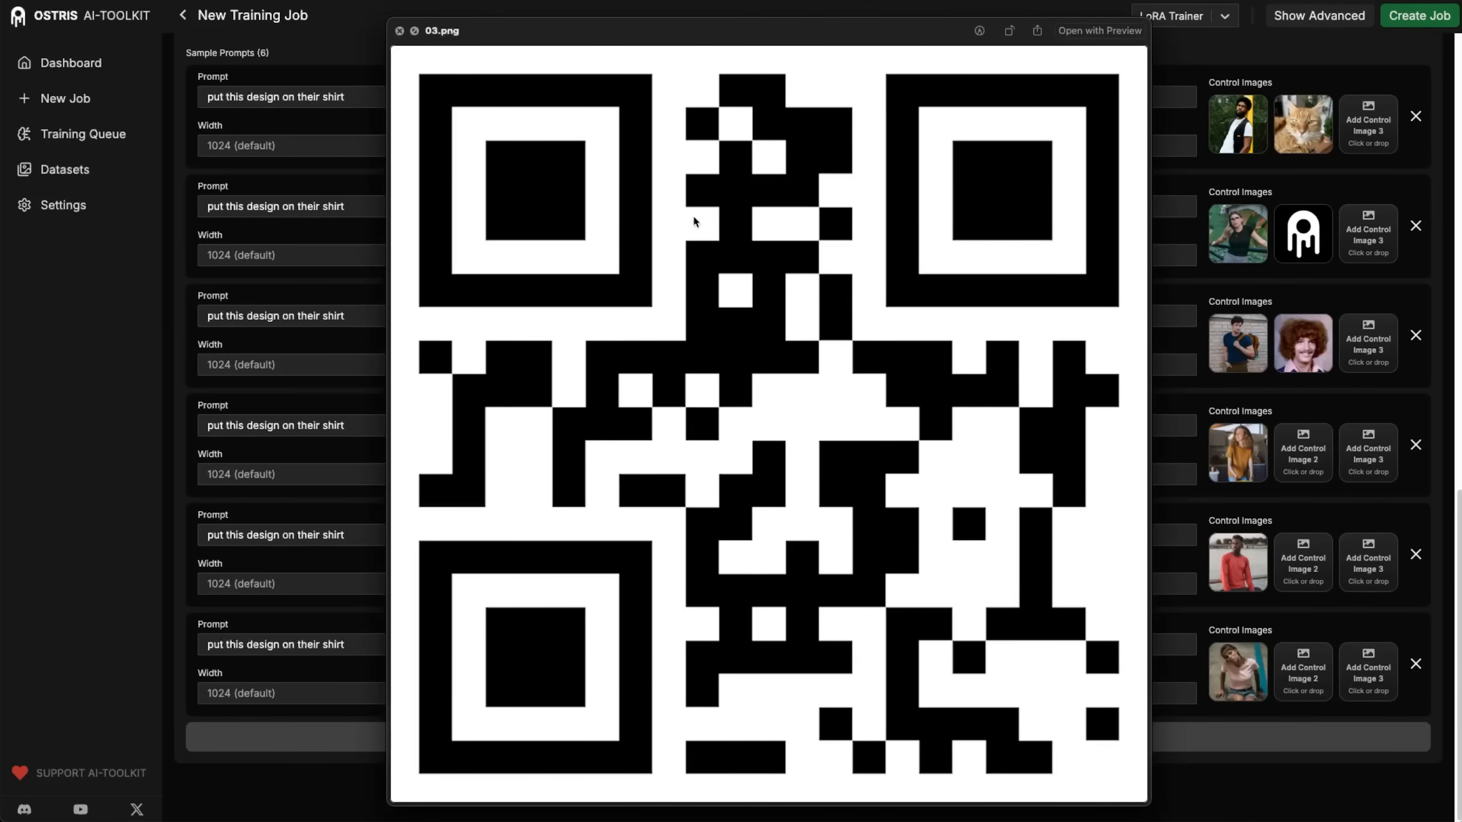
{"action": "key", "text": "space"}
{"action": "left_click_drag", "start_coordinate": [1076, 674], "coordinate": [1305, 461]}
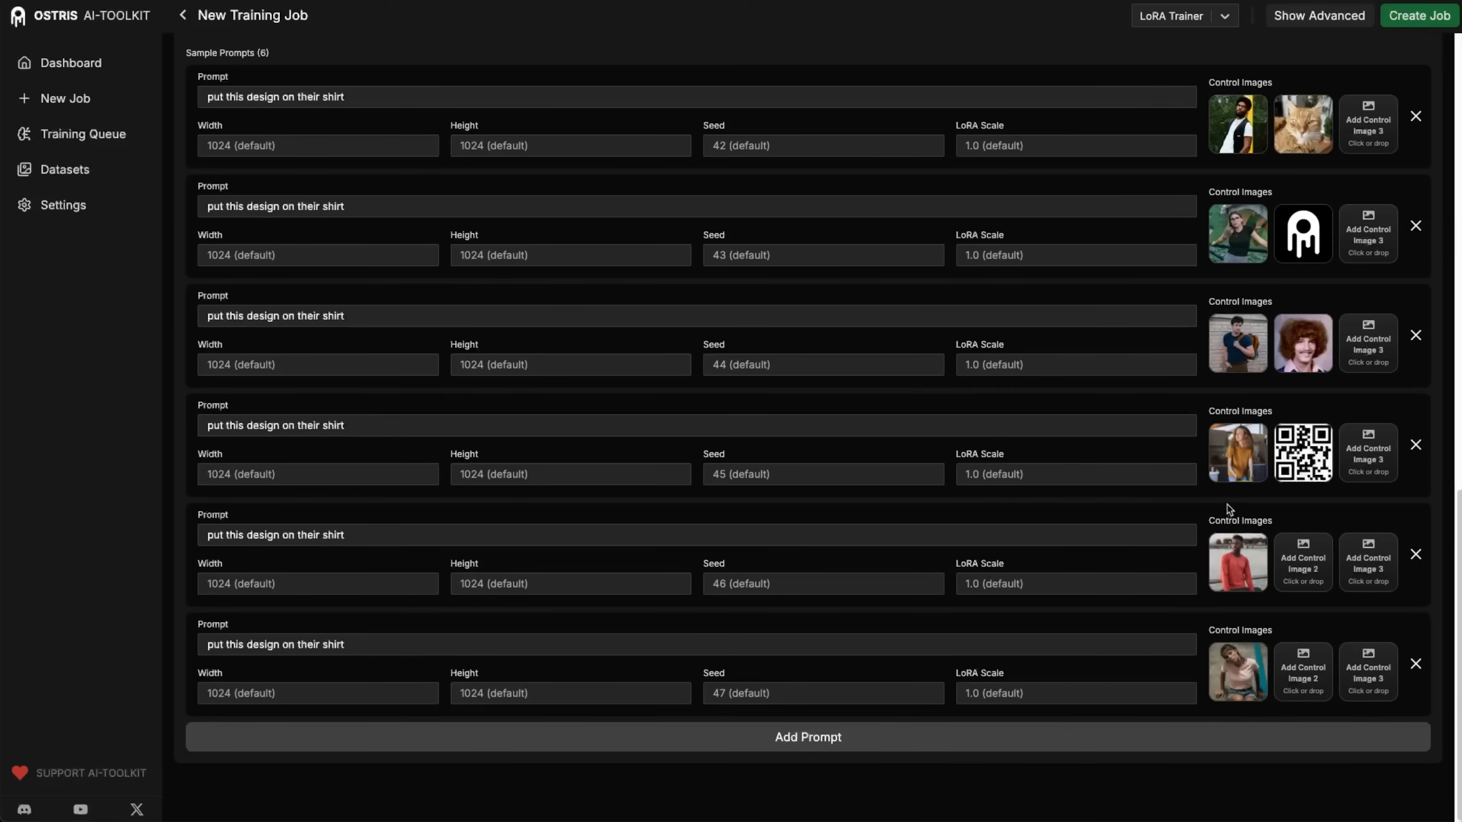
- Set Control Image 2 of the fourth, fifth and sixth sample prompts to the hugging-face emoji, the one-eyed Mona Lisa and the QR code
{"action": "left_click_drag", "start_coordinate": [1156, 821], "coordinate": [1296, 482]}
{"action": "left_click_drag", "start_coordinate": [1298, 455], "coordinate": [1300, 456]}
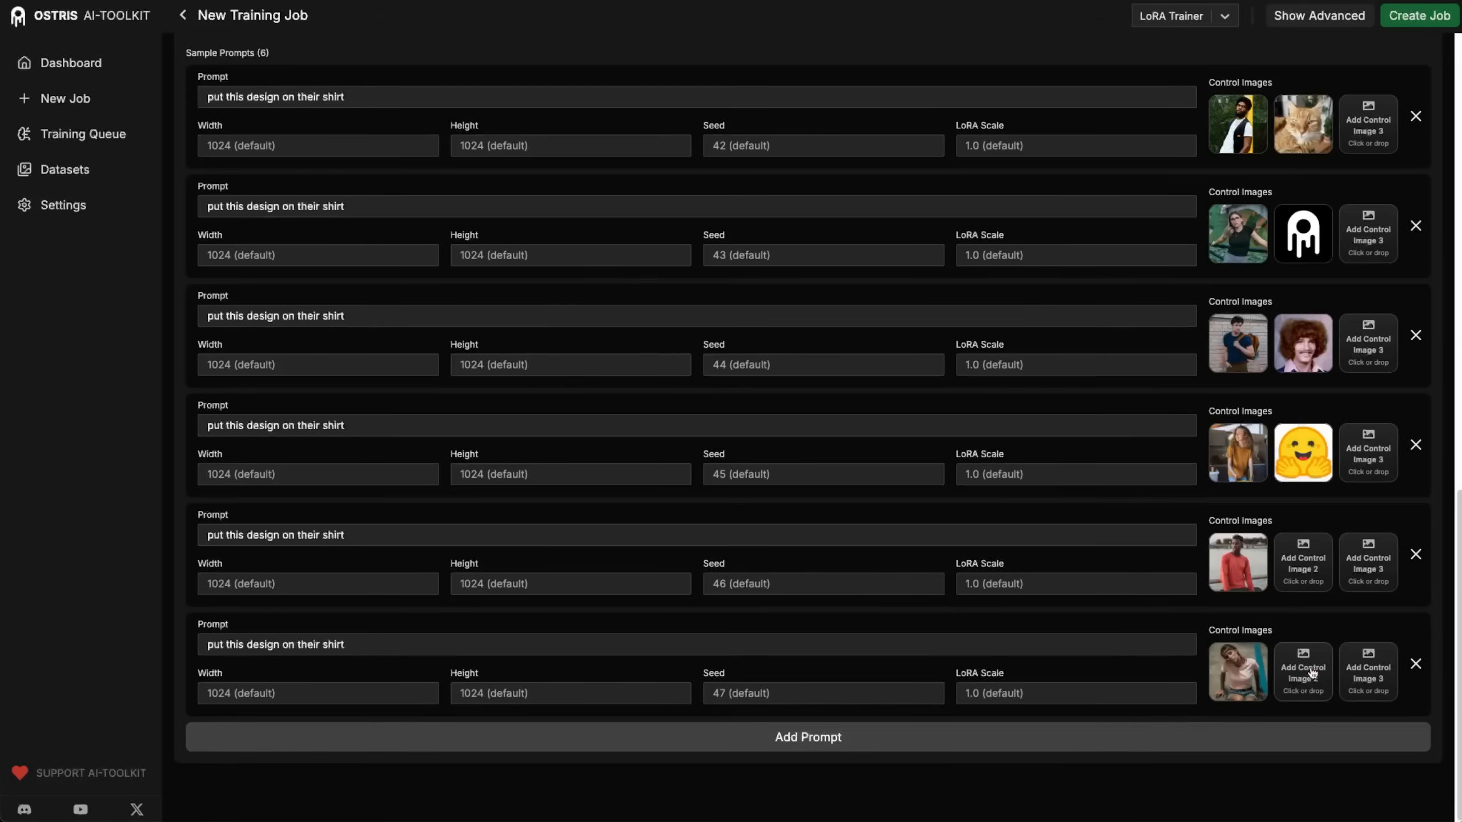
{"action": "left_click_drag", "start_coordinate": [1237, 821], "coordinate": [1289, 682]}
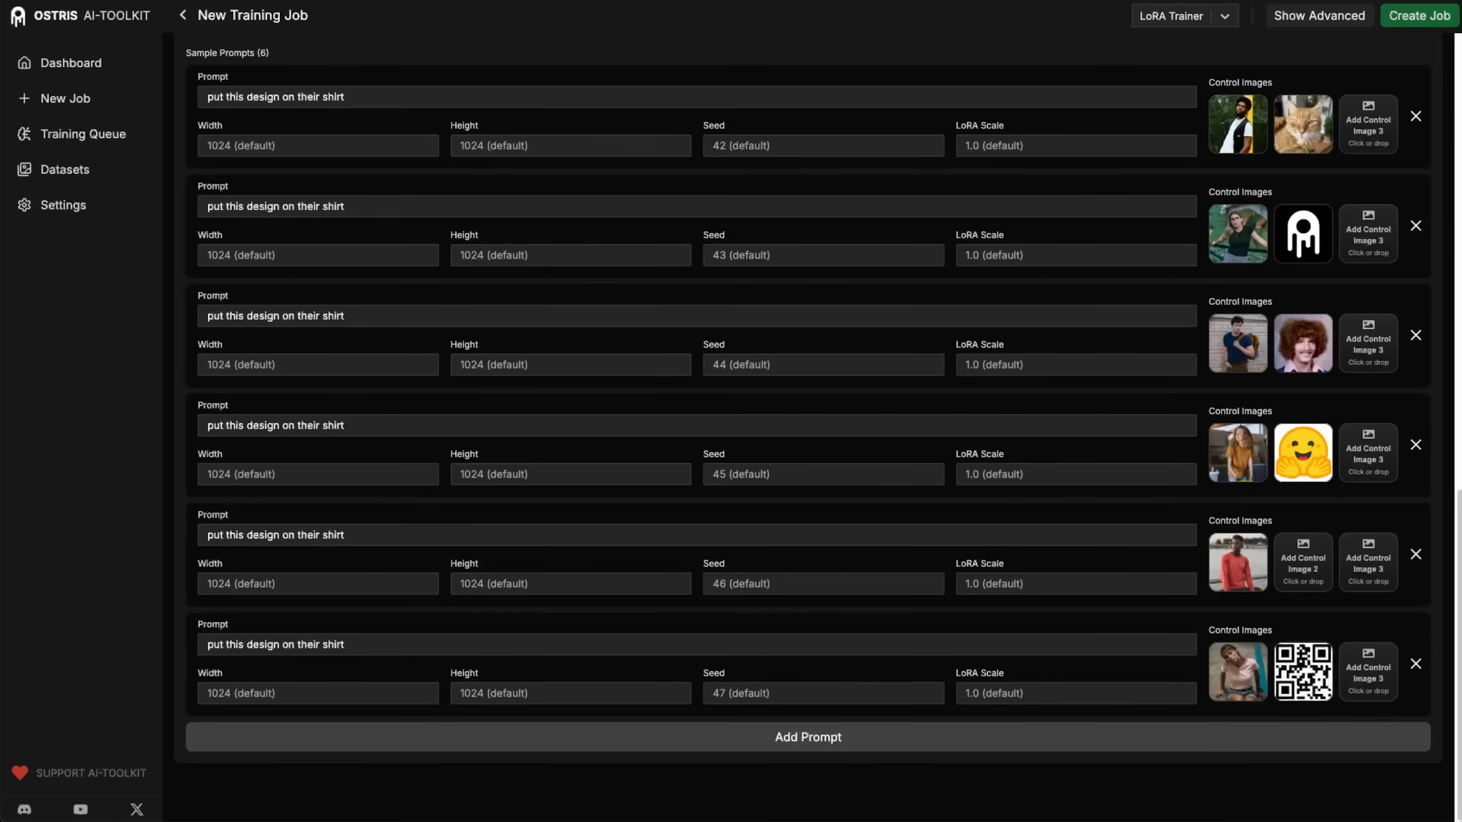
{"action": "key", "text": "space"}
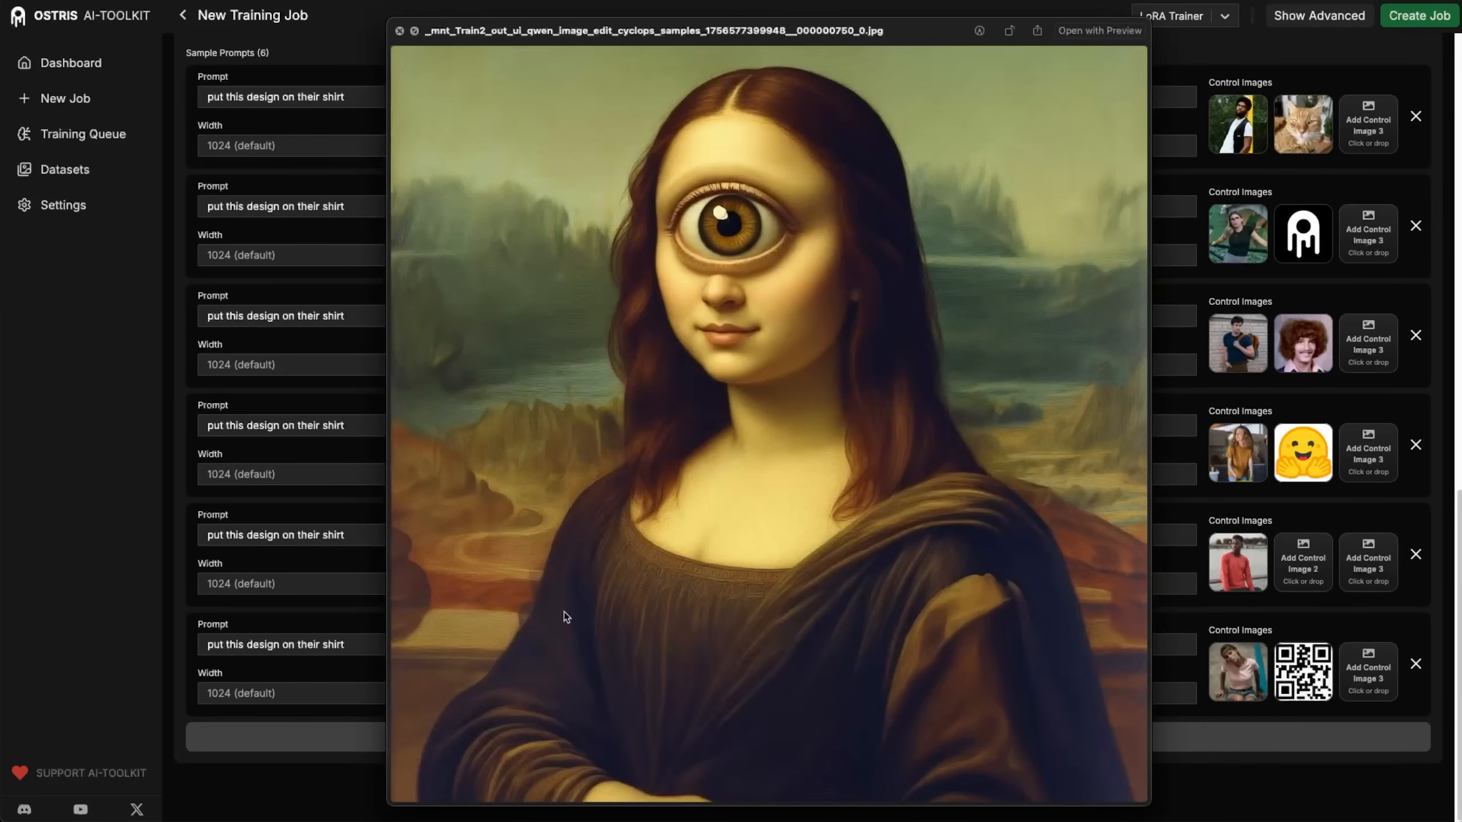
{"action": "key", "text": "space"}
{"action": "left_click_drag", "start_coordinate": [1214, 676], "coordinate": [1311, 573]}
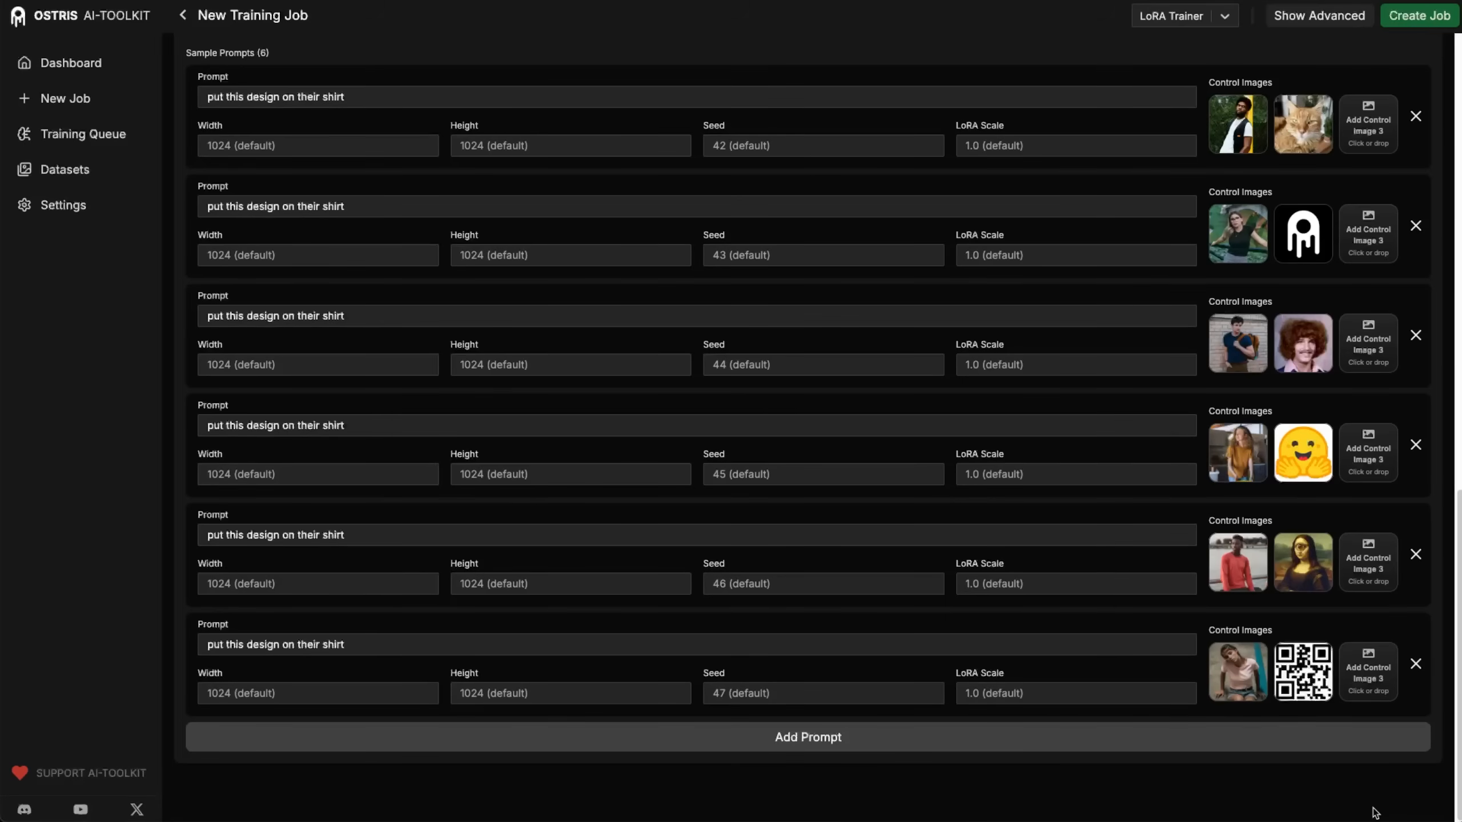
- Review the job's model, training, dataset and sampling settings together with the six sample prompts
{"action": "scroll", "coordinate": [1374, 813], "scroll_direction": "up", "scroll_amount": 20}
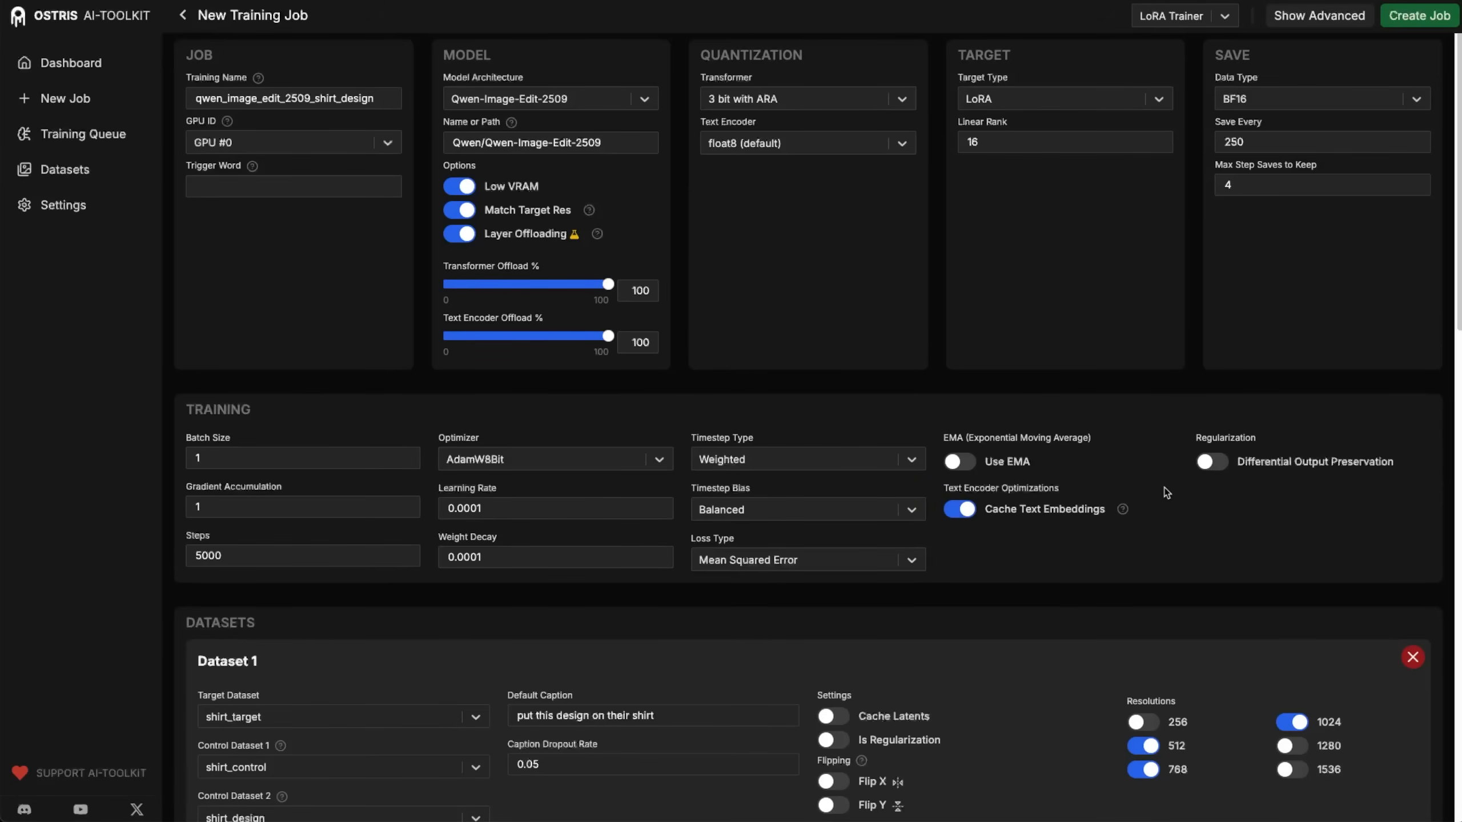
{"action": "scroll", "coordinate": [1335, 429], "scroll_direction": "down", "scroll_amount": 9}
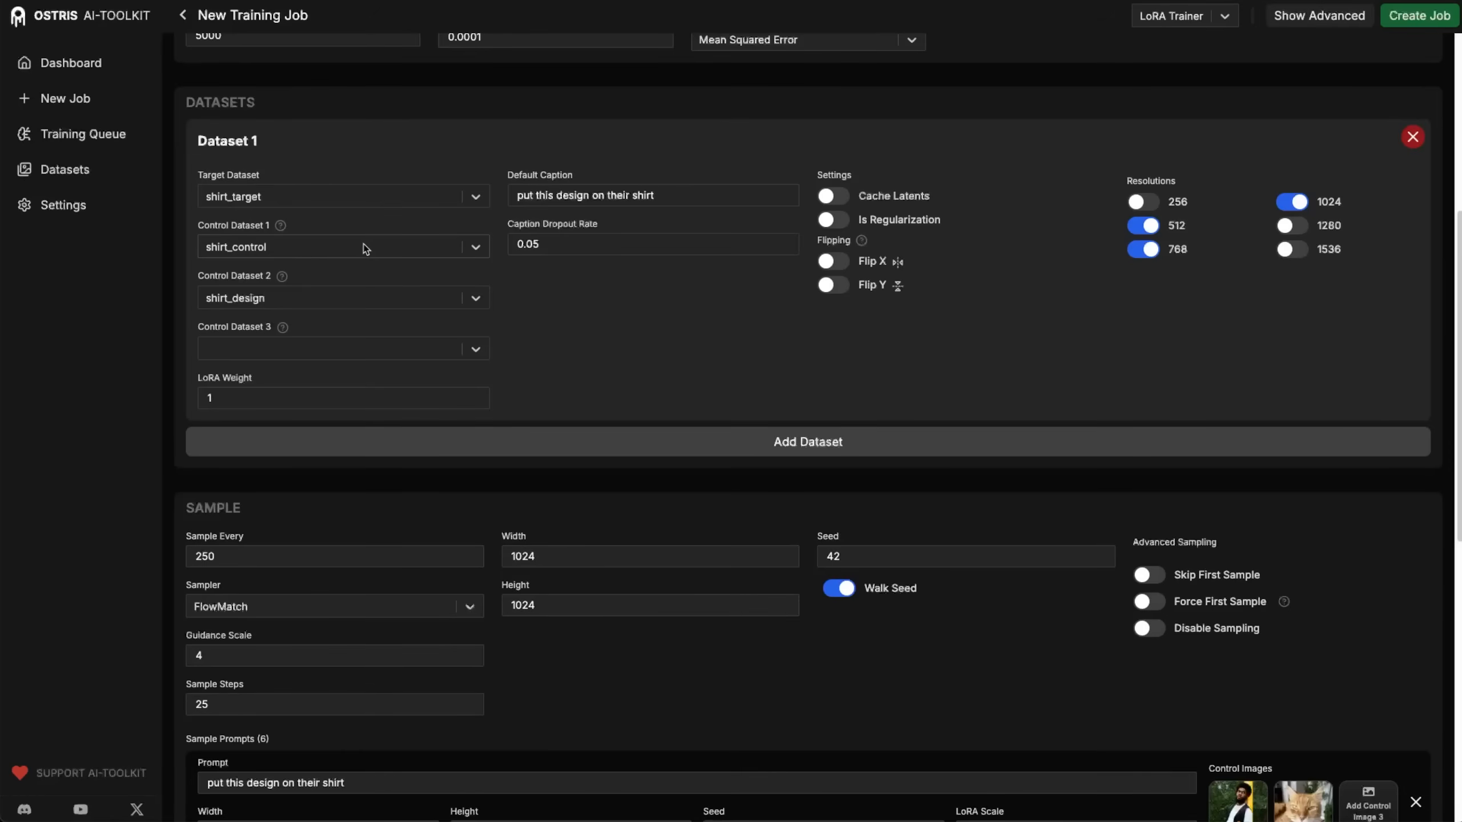
{"action": "scroll", "coordinate": [736, 401], "scroll_direction": "down", "scroll_amount": 6}
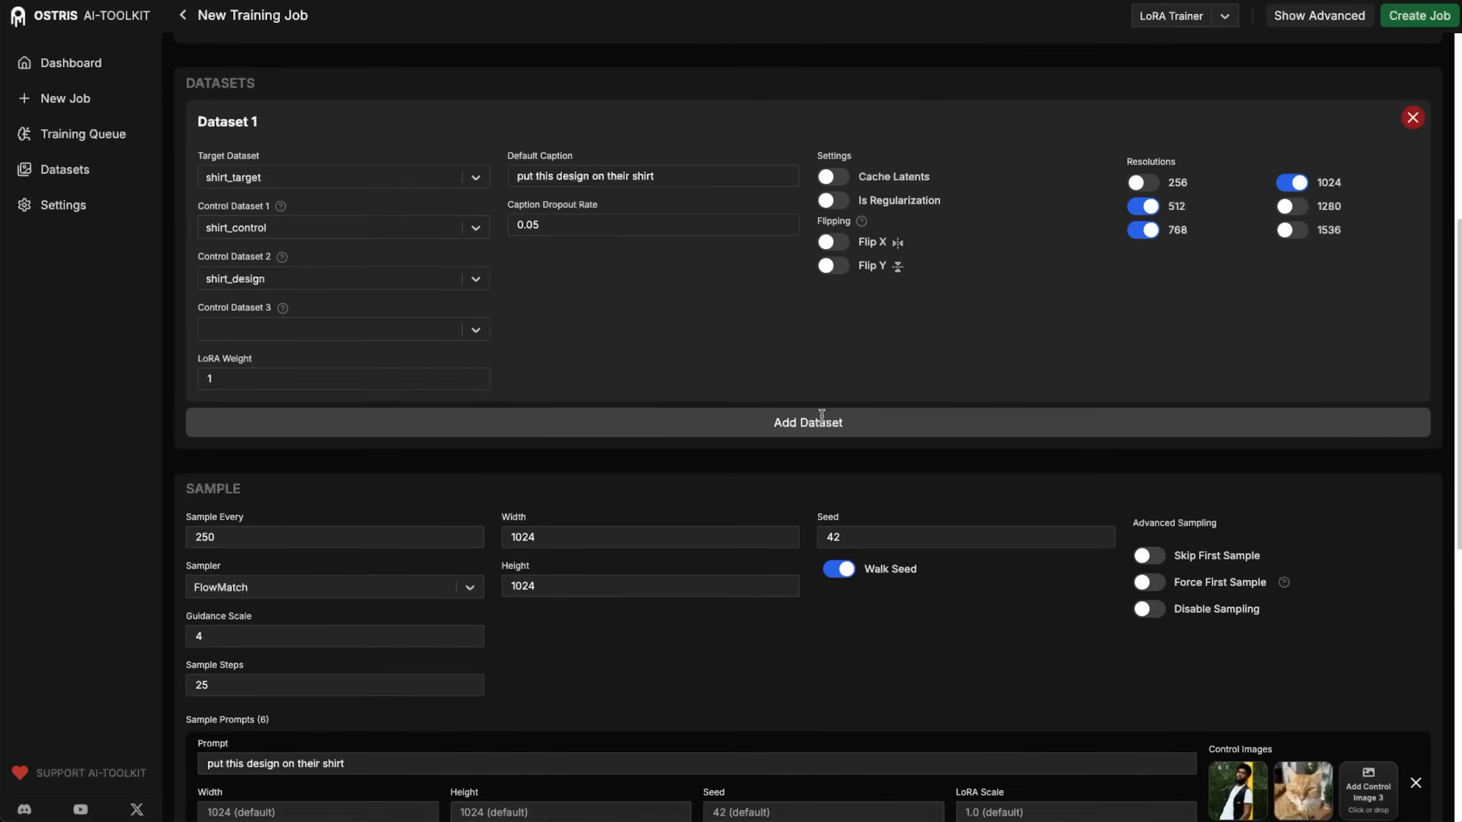
{"action": "mouse_move", "coordinate": [1245, 432]}
{"action": "scroll", "coordinate": [1057, 355], "scroll_direction": "up", "scroll_amount": 10}
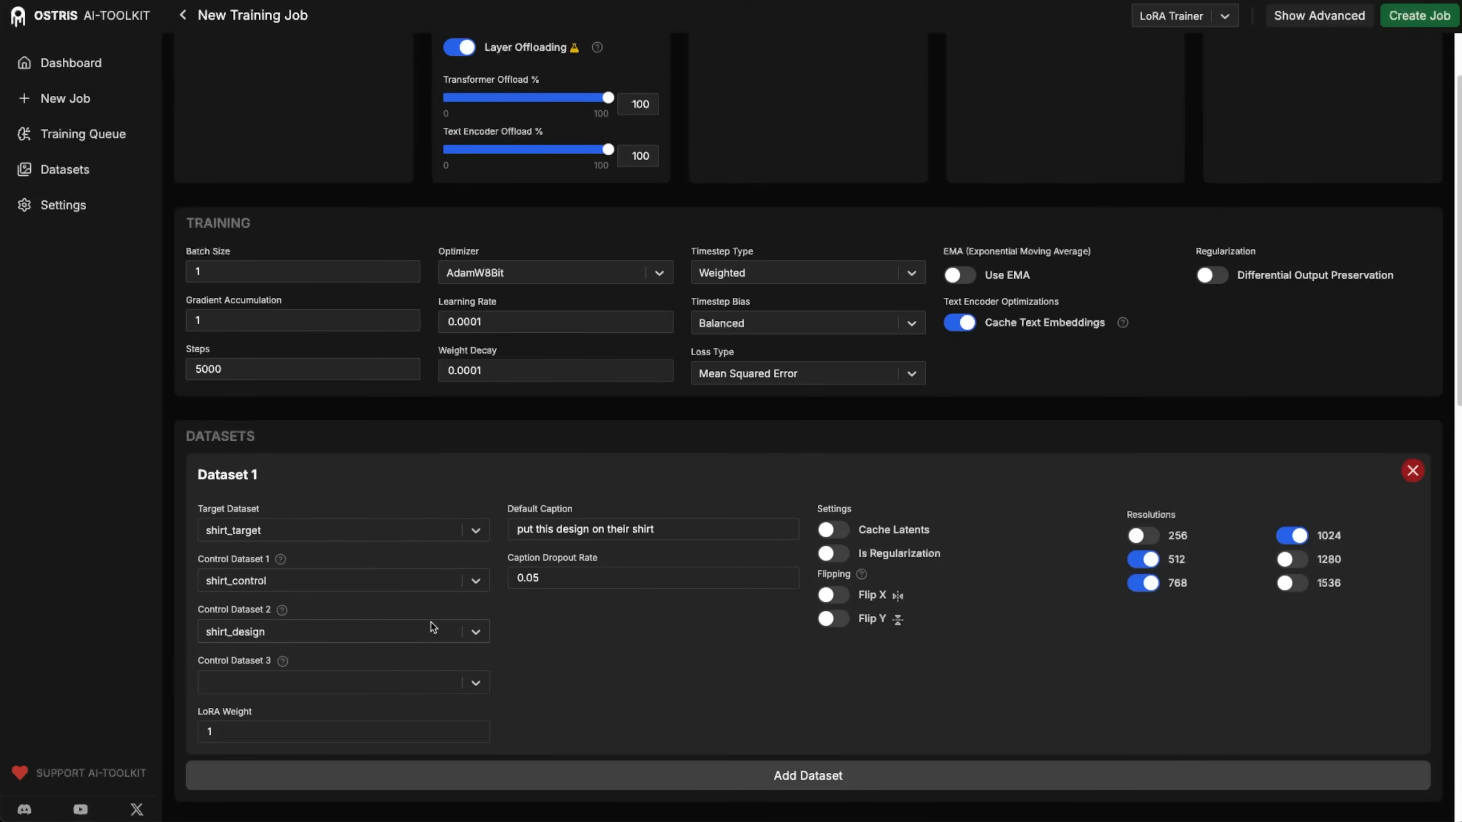
{"action": "scroll", "coordinate": [528, 623], "scroll_direction": "down", "scroll_amount": 8}
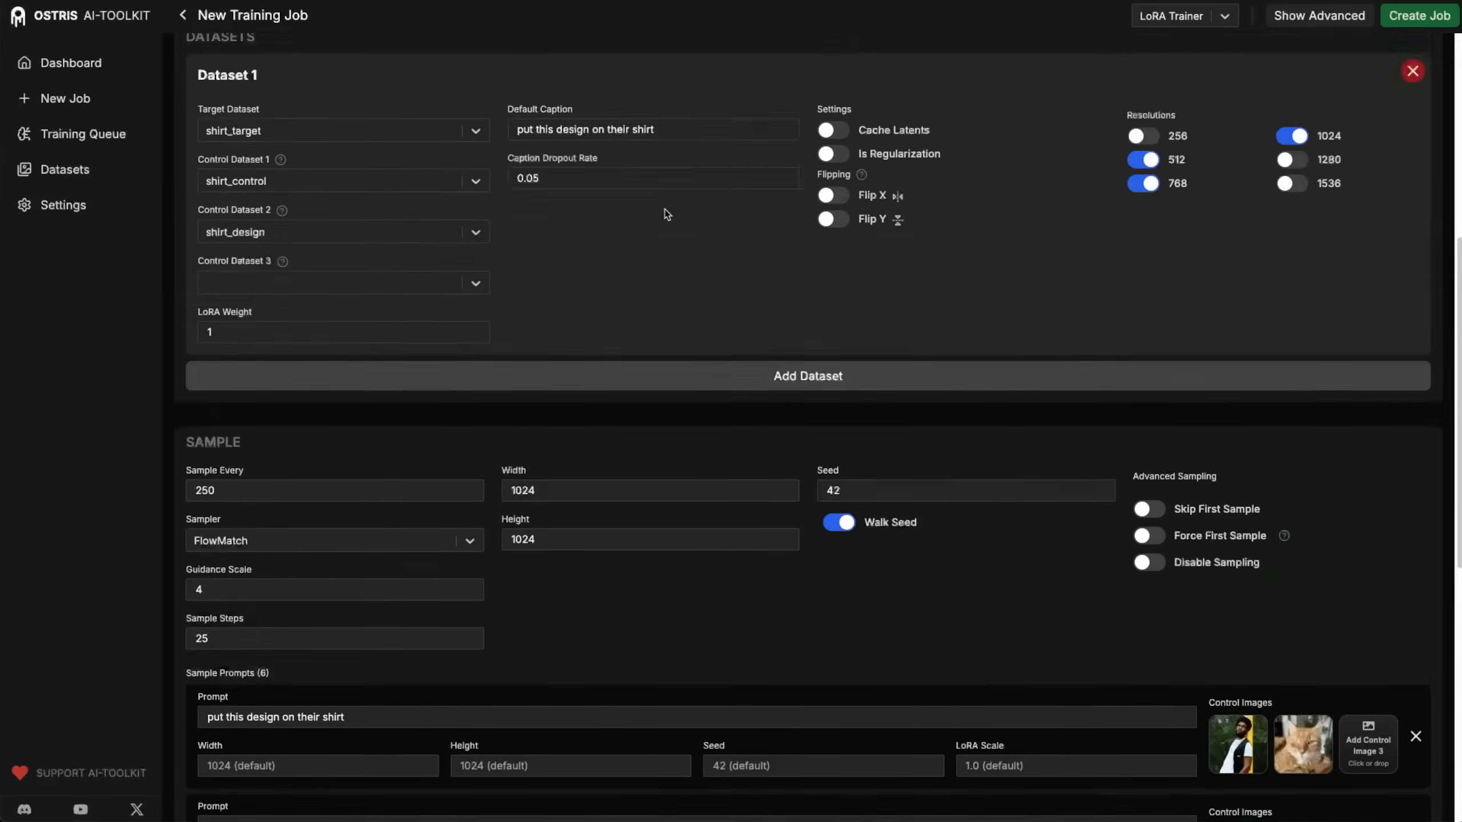
{"action": "scroll", "coordinate": [665, 208], "scroll_direction": "up", "scroll_amount": 4}
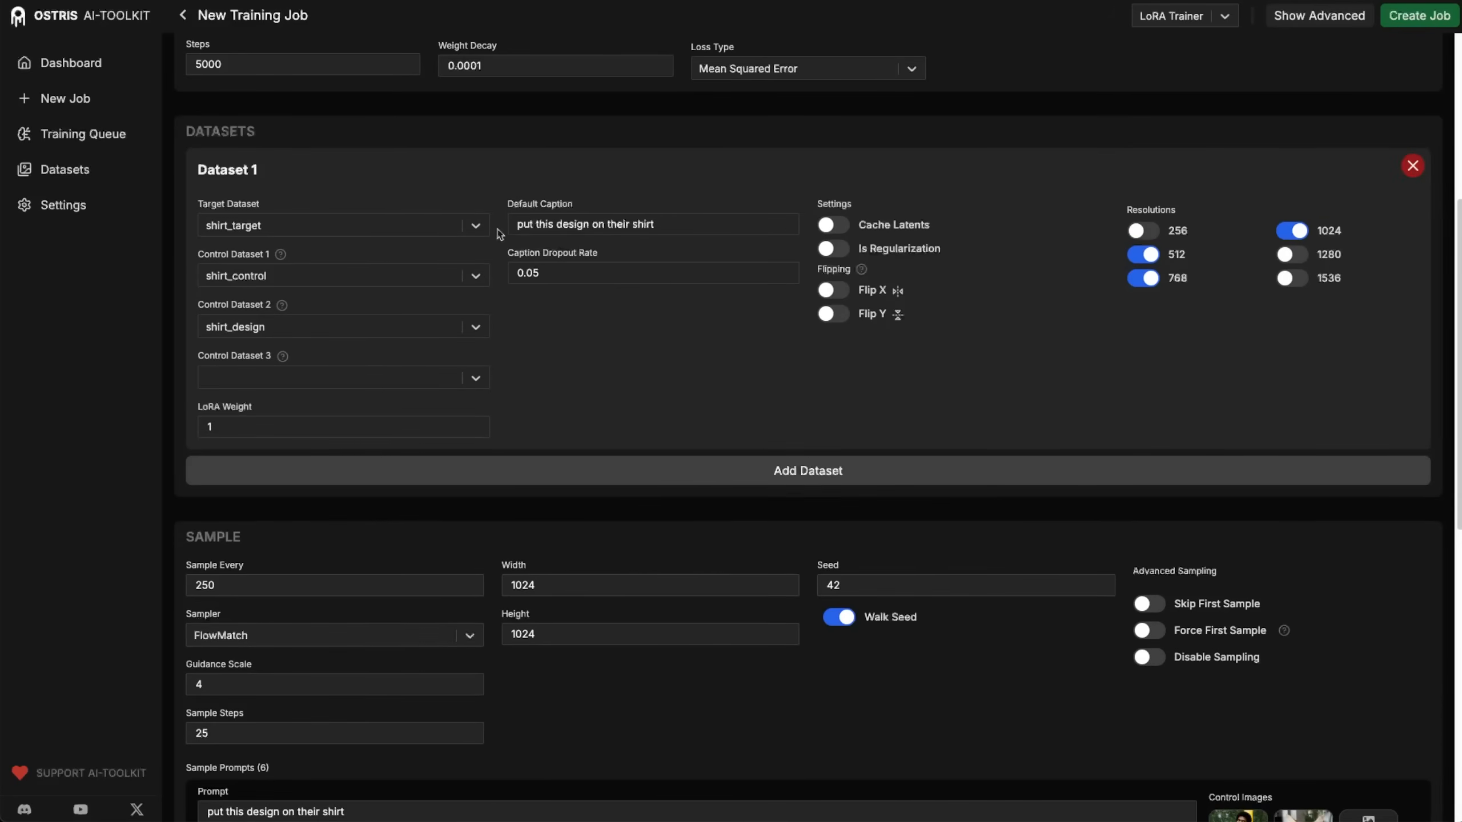
{"action": "scroll", "coordinate": [688, 262], "scroll_direction": "down", "scroll_amount": 8}
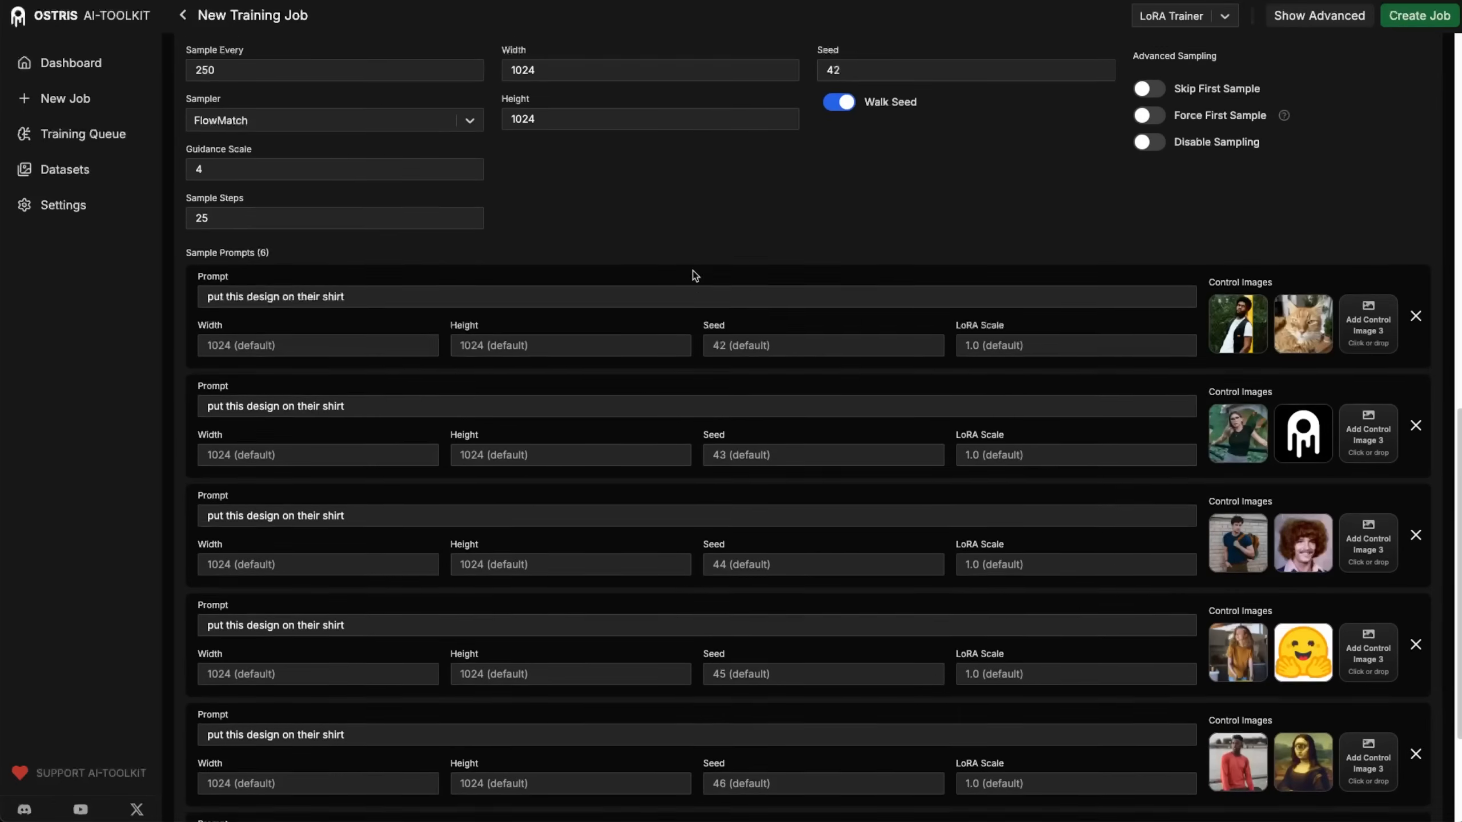
{"action": "scroll", "coordinate": [585, 256], "scroll_direction": "up", "scroll_amount": 6}
{"action": "scroll", "coordinate": [585, 256], "scroll_direction": "up", "scroll_amount": 1}
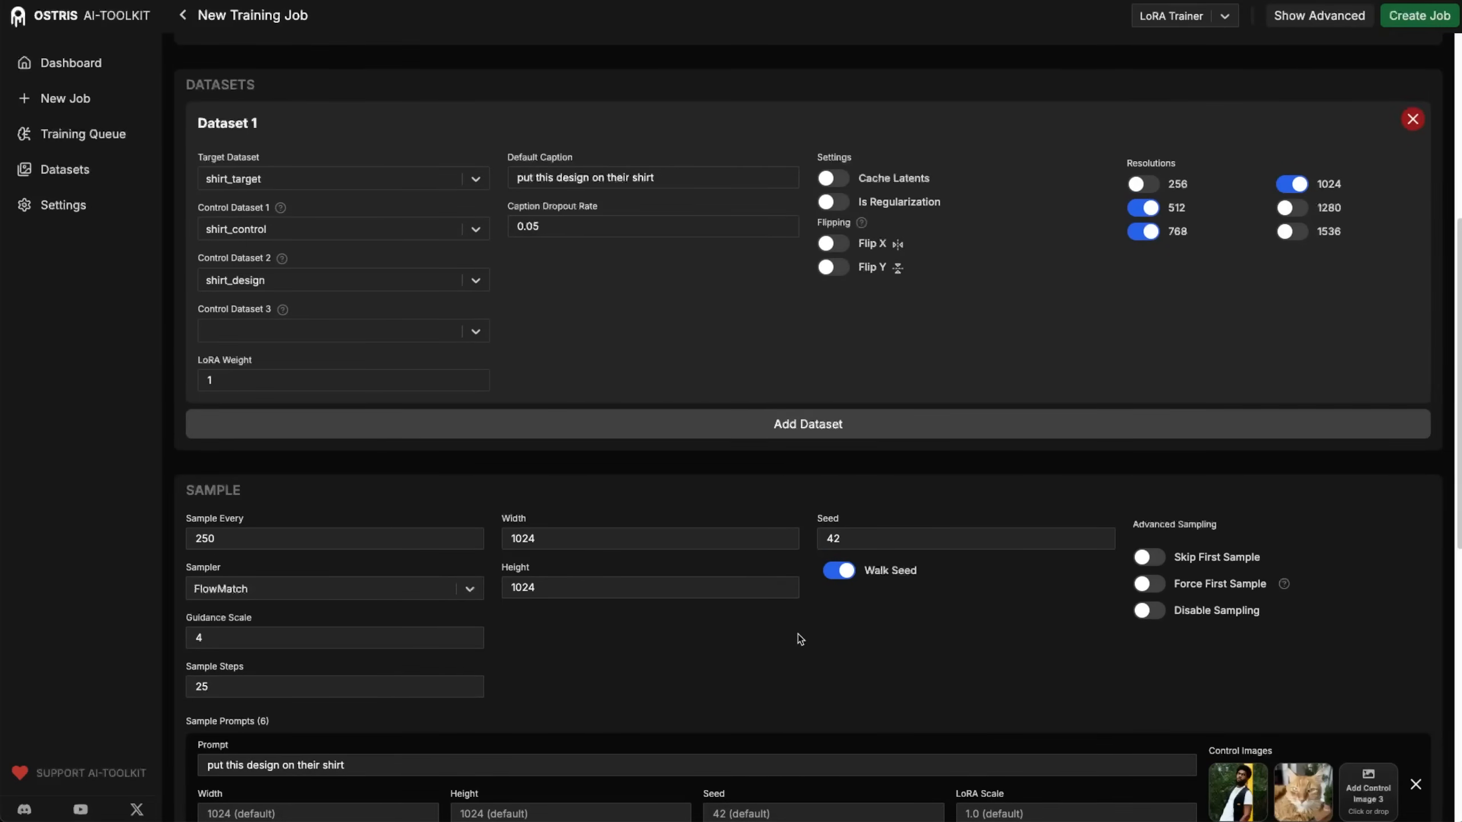
- Create the qwen_image_edit_2509_shirt_design job and start its training run on the RTX 4090
{"action": "left_click", "coordinate": [1419, 15]}
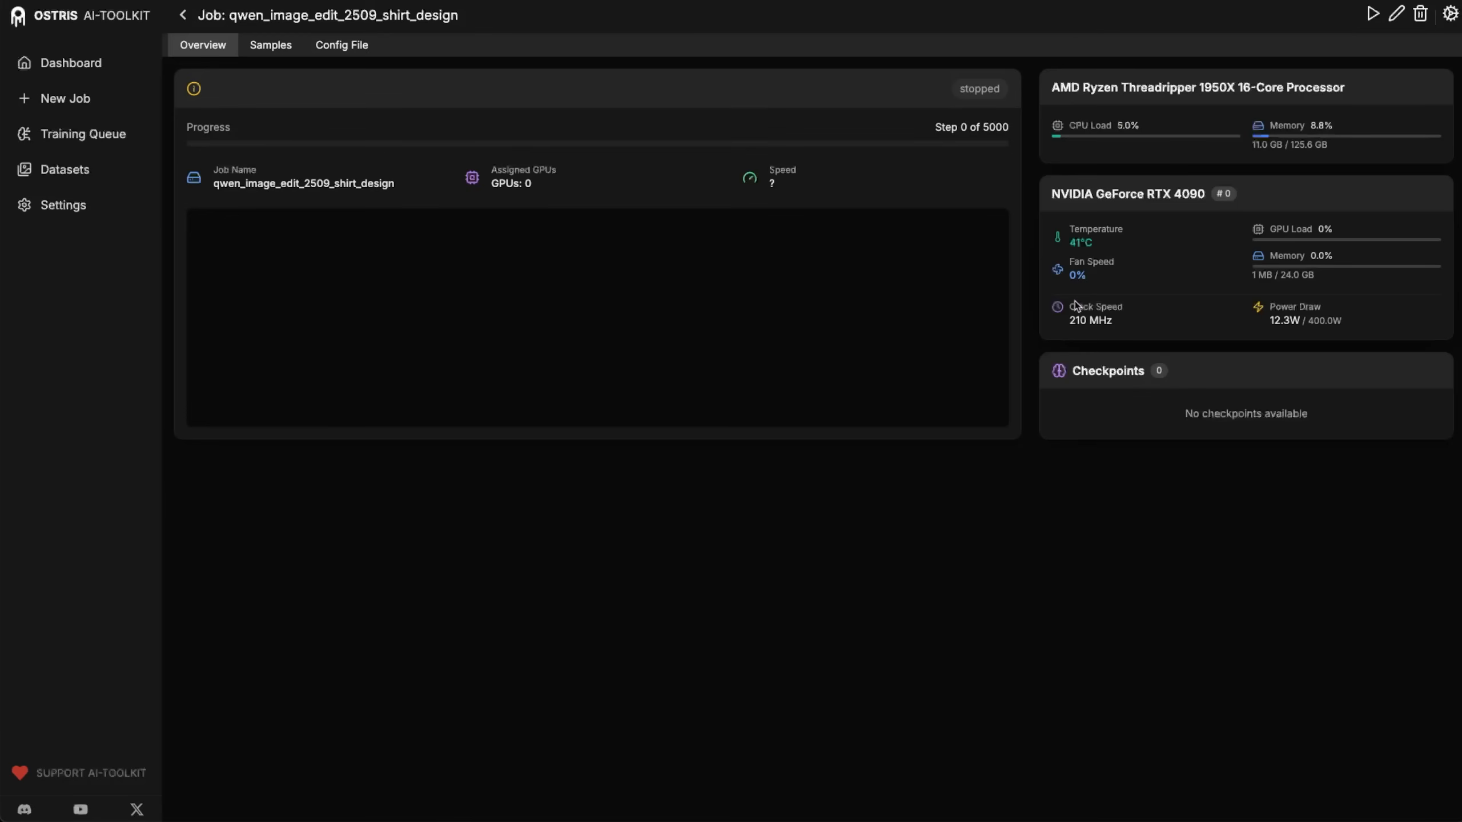
{"action": "left_click_drag", "start_coordinate": [1051, 87], "coordinate": [1362, 86]}
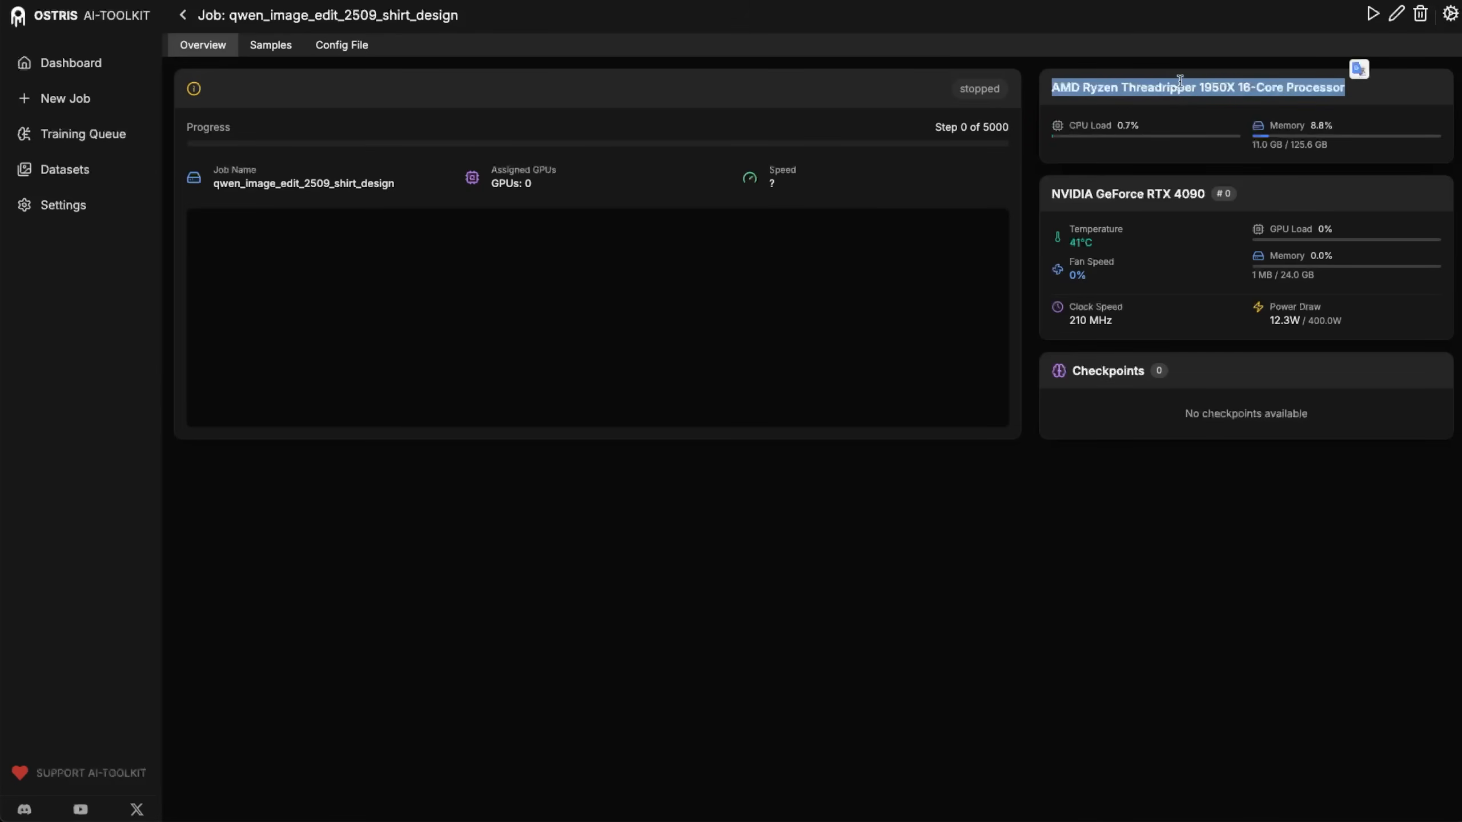
{"action": "left_click_drag", "start_coordinate": [1198, 89], "coordinate": [1234, 89]}
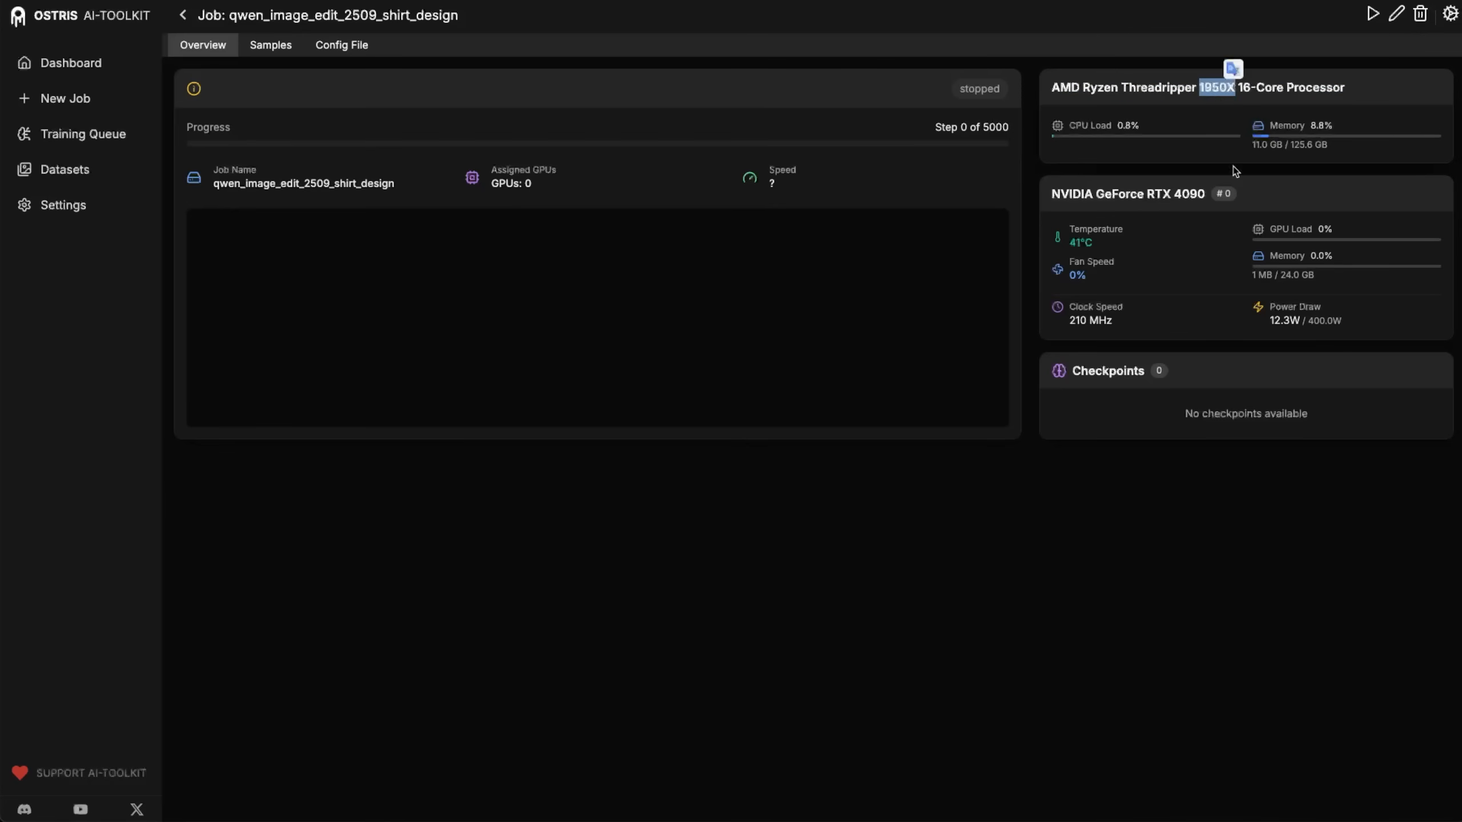
{"action": "left_click", "coordinate": [1184, 185]}
{"action": "left_click_drag", "start_coordinate": [1310, 144], "coordinate": [1294, 145]}
{"action": "left_click", "coordinate": [1326, 145]}
{"action": "left_click_drag", "start_coordinate": [1051, 195], "coordinate": [1205, 194]}
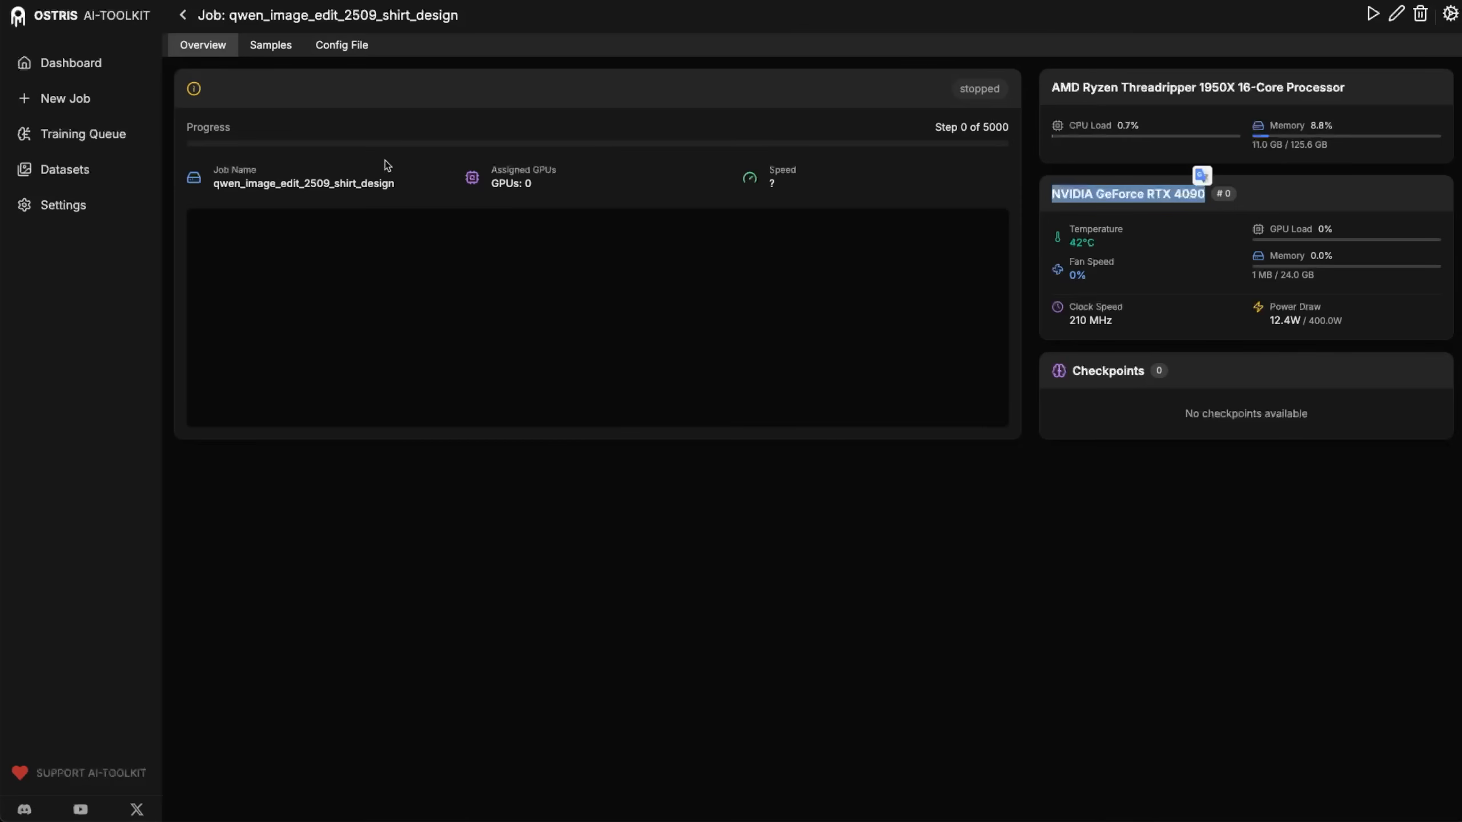
{"action": "left_click", "coordinate": [1373, 14]}
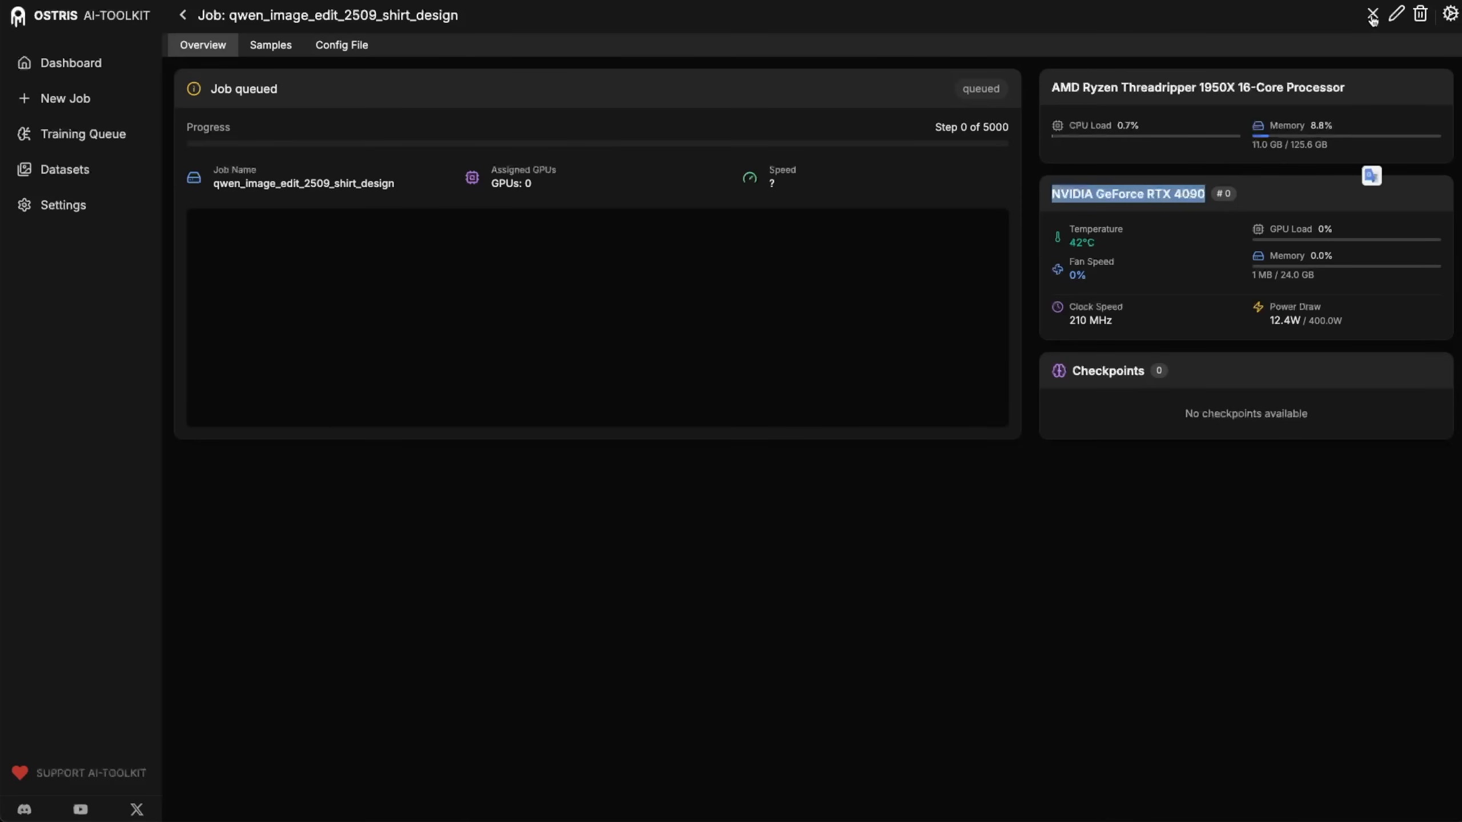
{"action": "left_click", "coordinate": [1200, 45]}
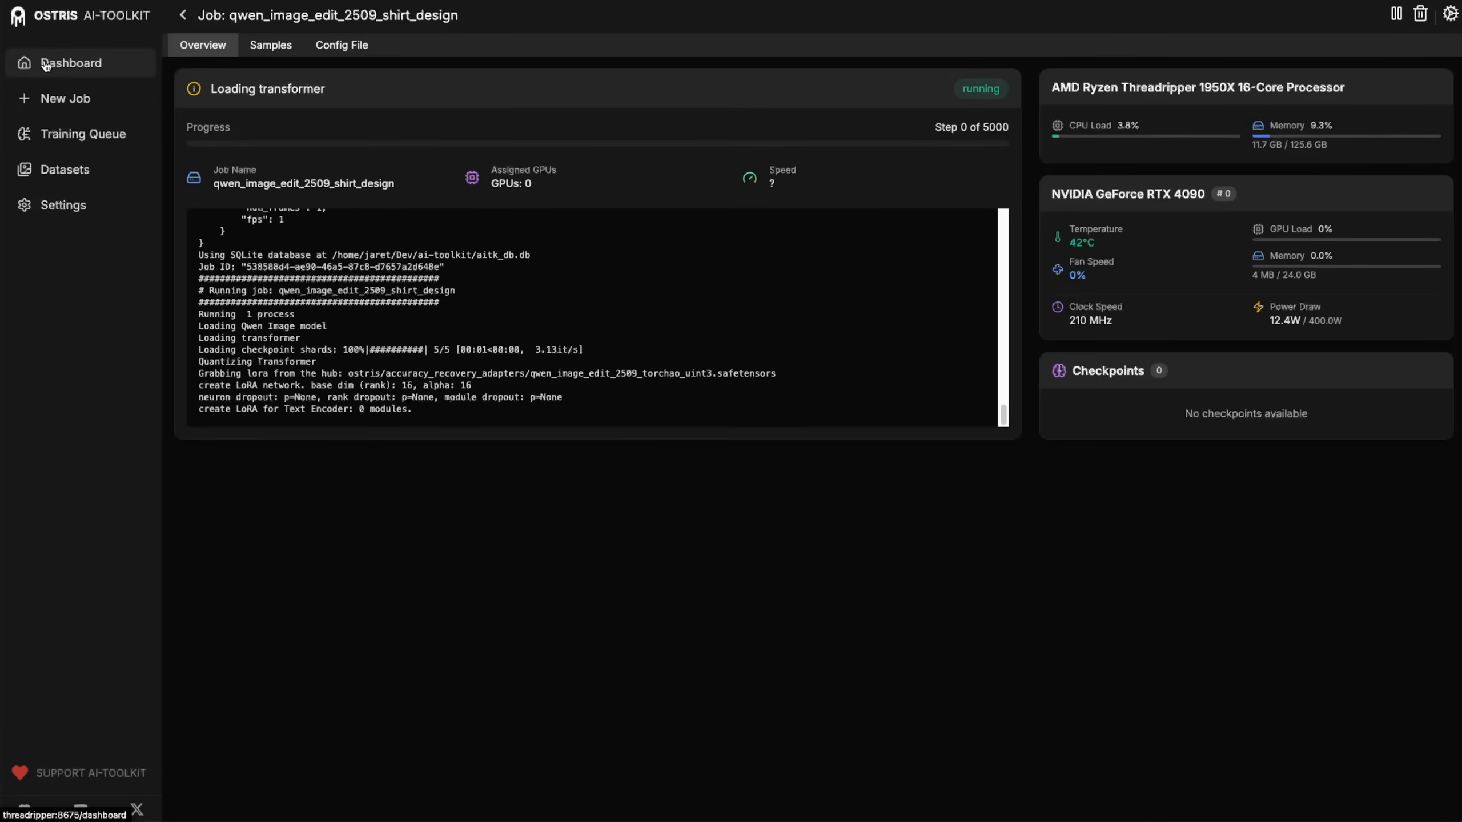
- Check the GPU queues on the dashboard and examine the system memory use in the running shirt design job's overview
{"action": "left_click", "coordinate": [84, 65]}
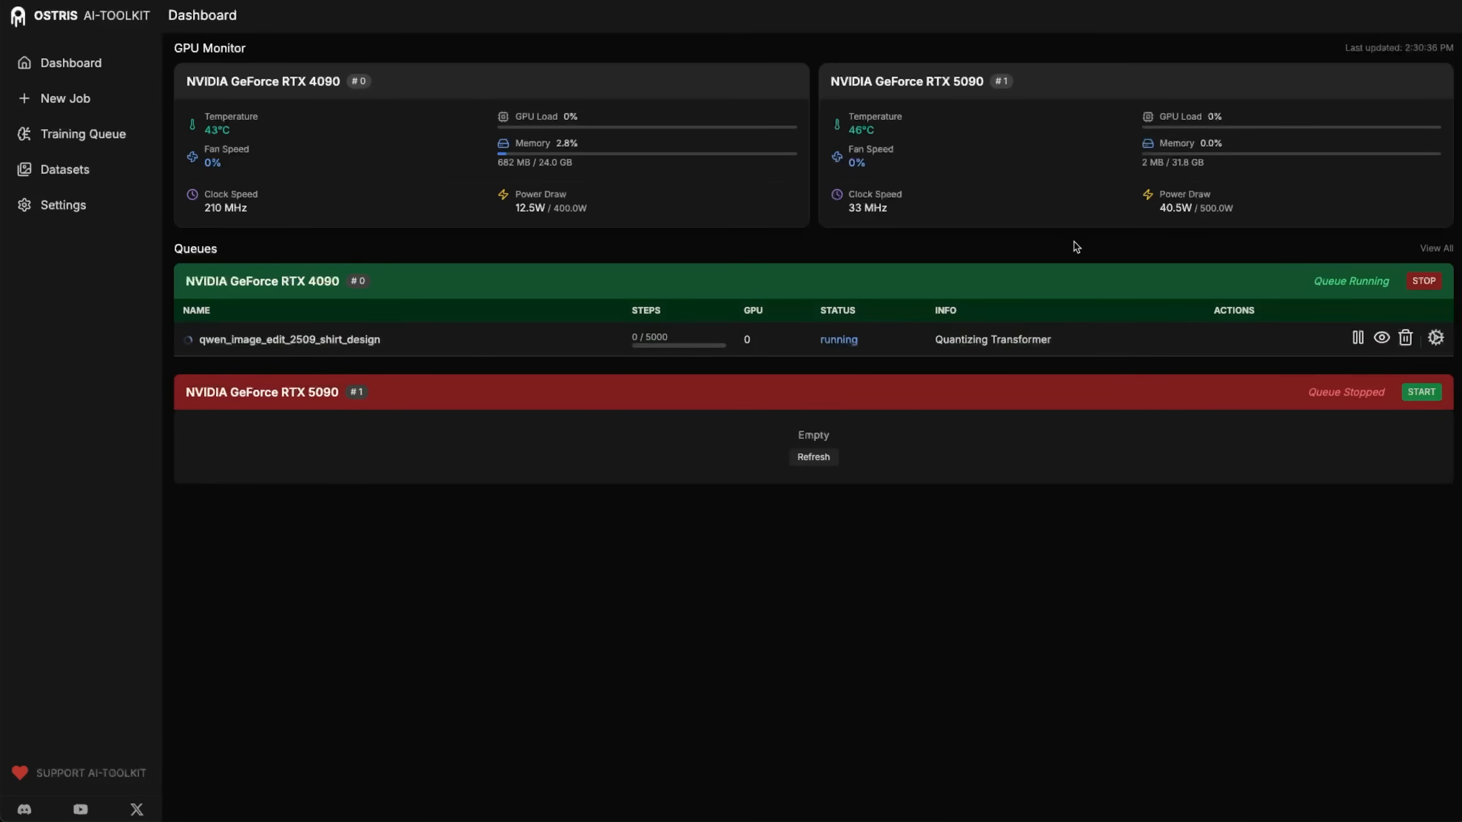
{"action": "left_click", "coordinate": [293, 339]}
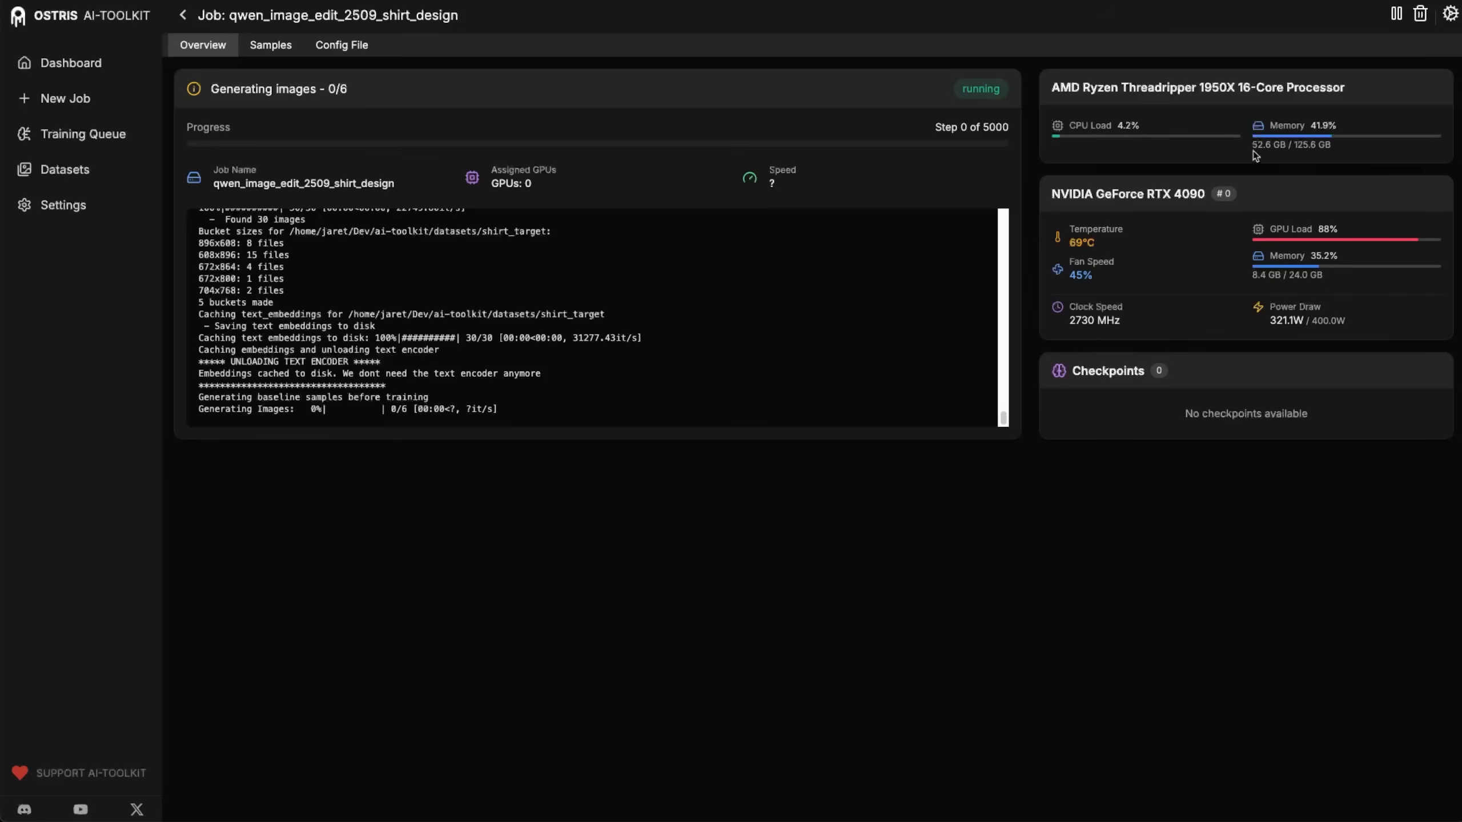
{"action": "left_click_drag", "start_coordinate": [1285, 145], "coordinate": [1243, 150]}
{"action": "left_click", "coordinate": [1273, 145]}
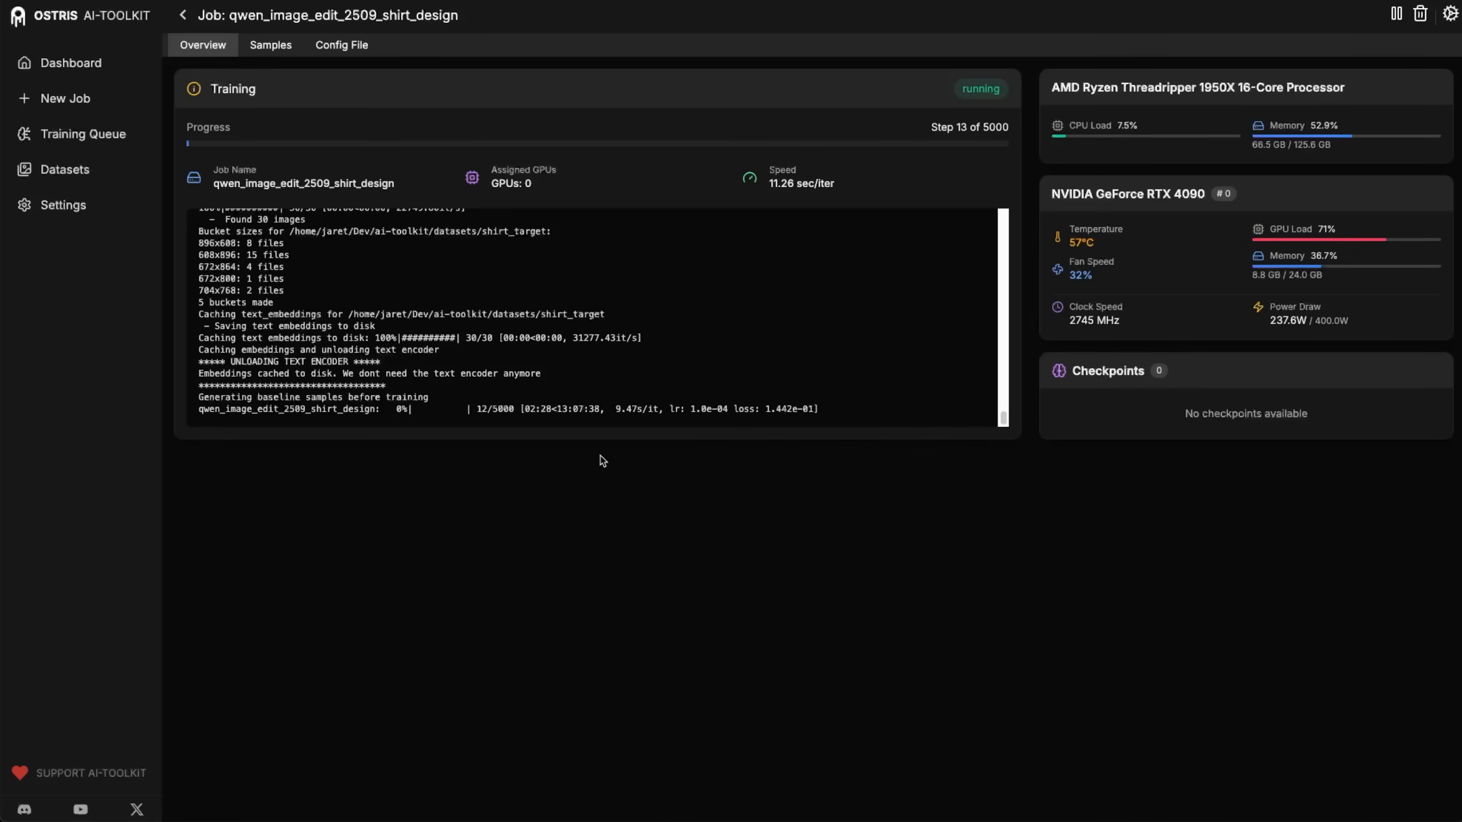
- Examine the training speed per iteration in the job's log and in its overview
{"action": "left_click_drag", "start_coordinate": [614, 408], "coordinate": [663, 407]}
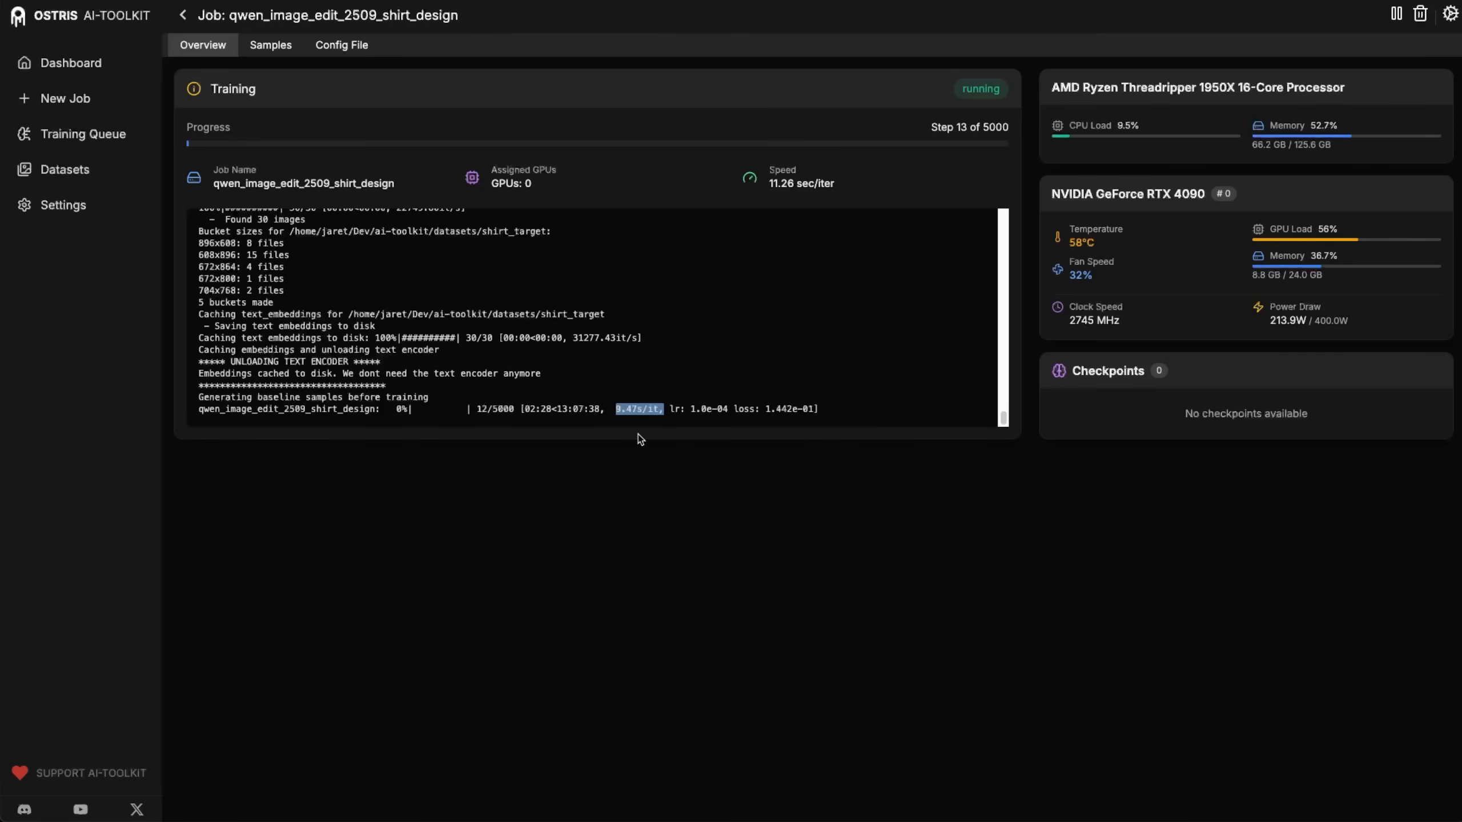
{"action": "left_click", "coordinate": [639, 422]}
{"action": "left_click_drag", "start_coordinate": [769, 183], "coordinate": [794, 182]}
{"action": "left_click", "coordinate": [842, 189]}
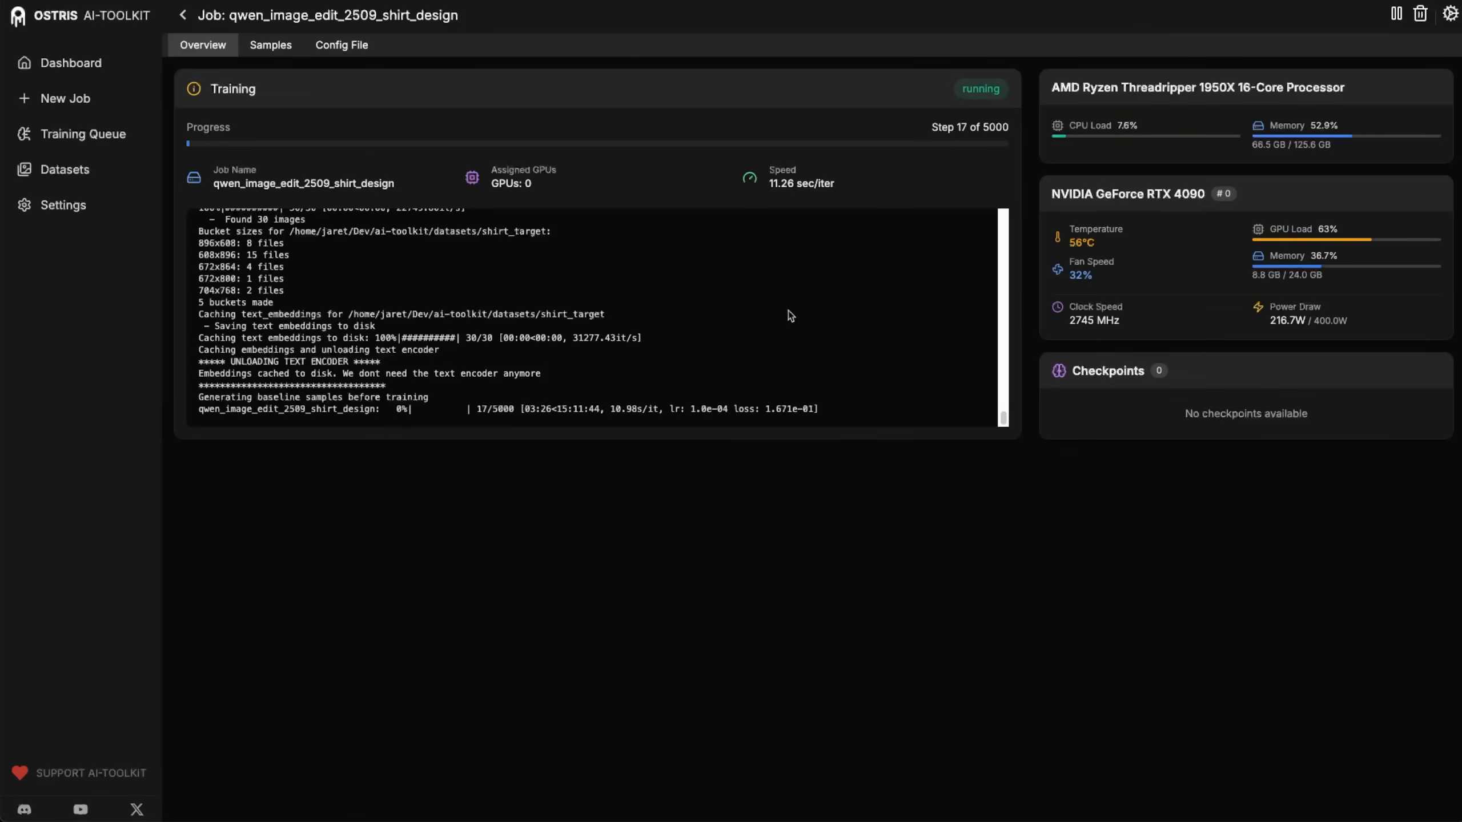
- Examine the first baseline sample of the shirt design job at full size together with its original control photo
{"action": "left_click", "coordinate": [282, 46]}
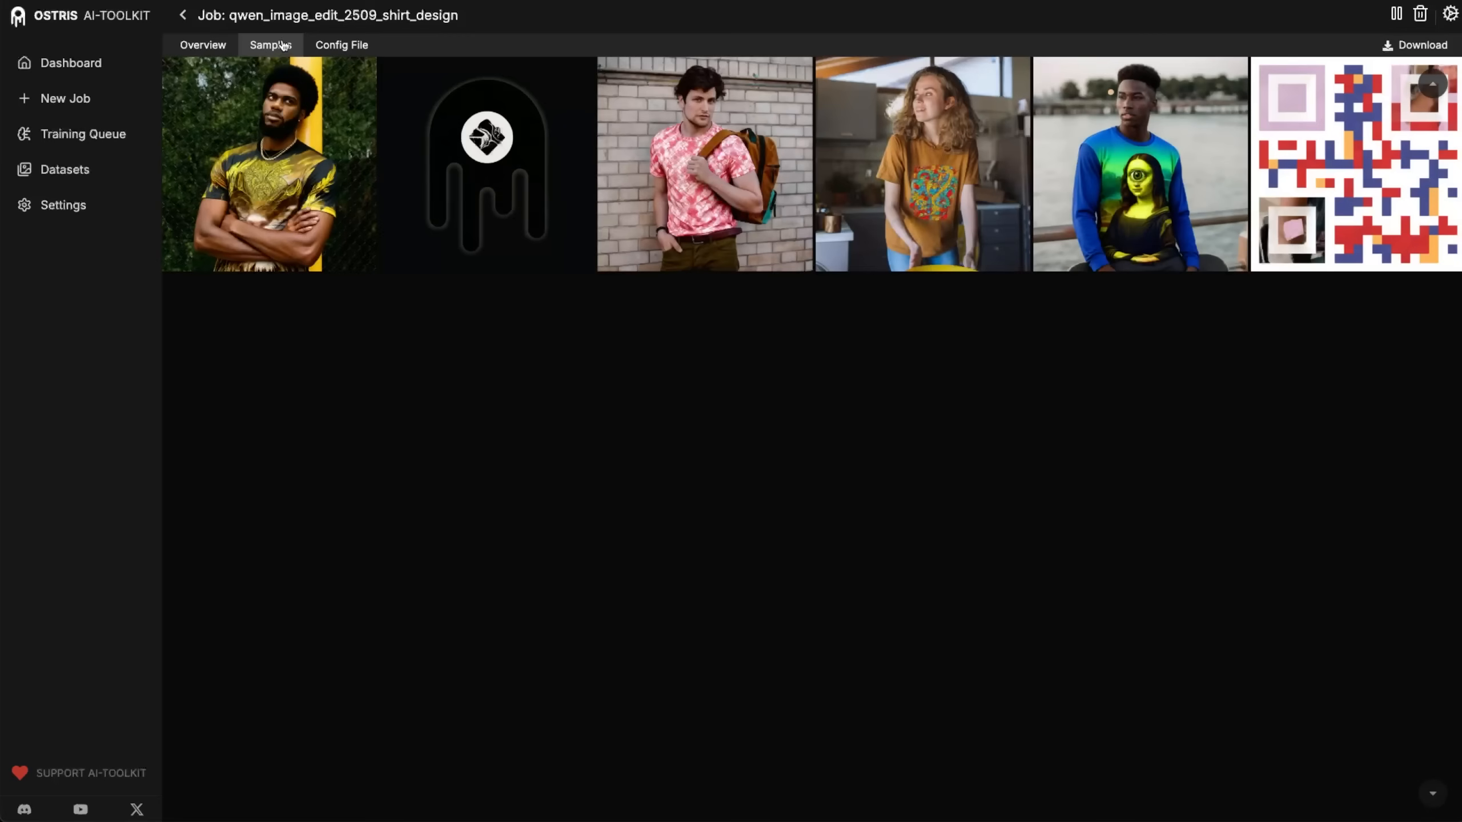
{"action": "left_click", "coordinate": [274, 172]}
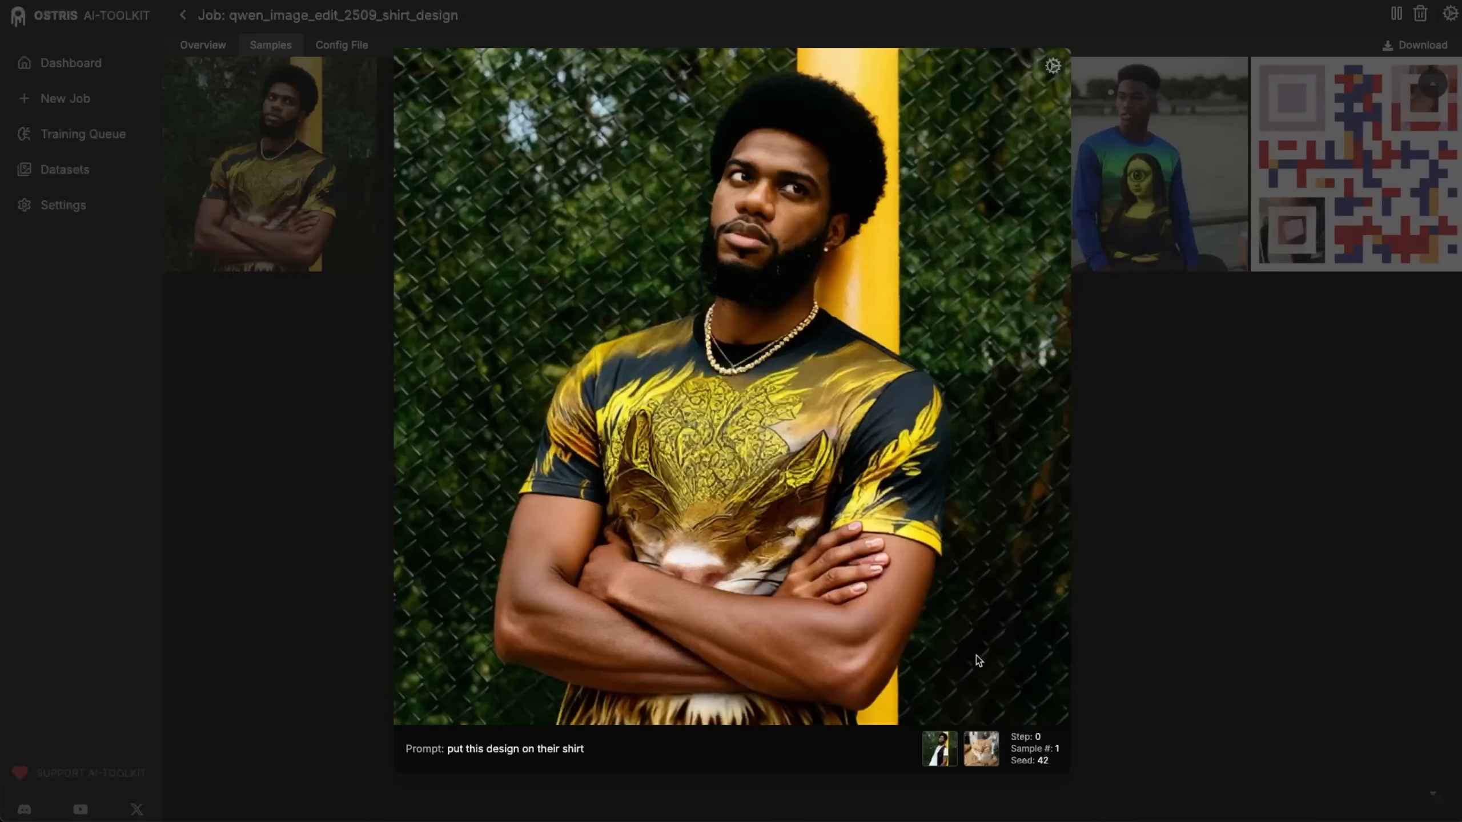
{"action": "right_click", "coordinate": [935, 752]}
{"action": "left_click", "coordinate": [955, 759]}
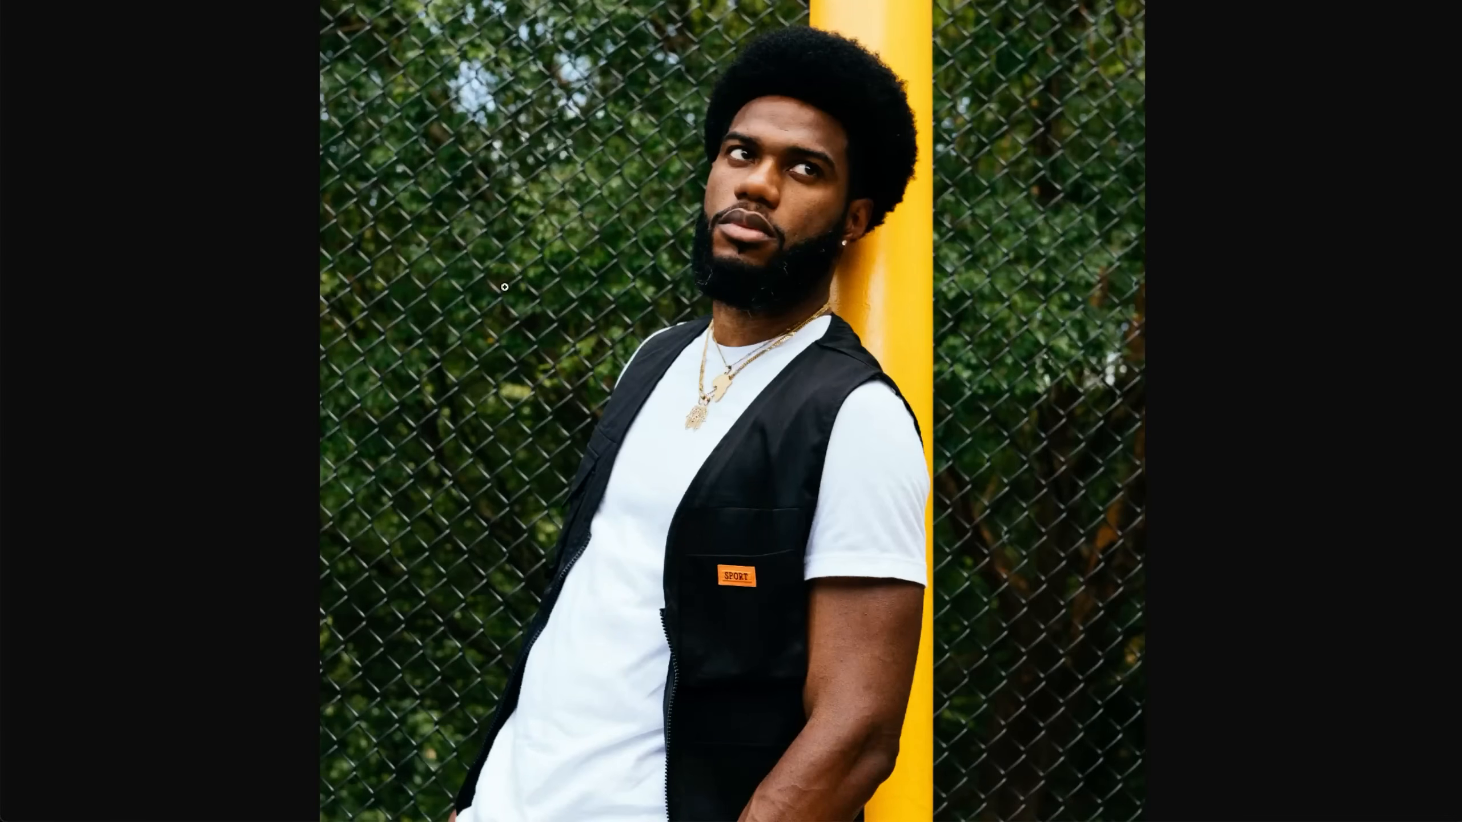
{"action": "left_click", "coordinate": [196, 0]}
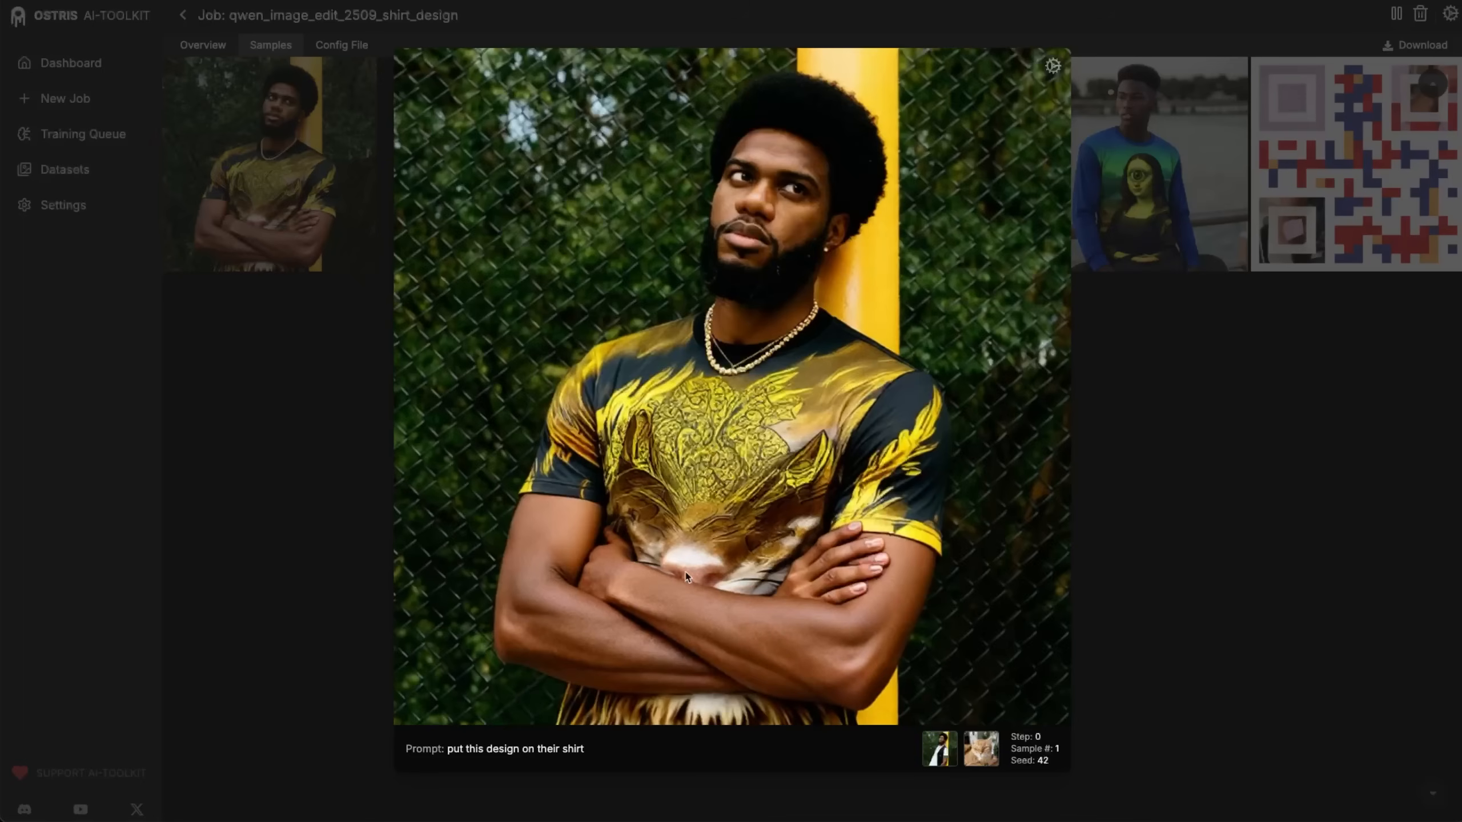
- Examine the other five step 0 samples at full size, checking the fifth sample against its control photo
{"action": "key", "text": "Right"}
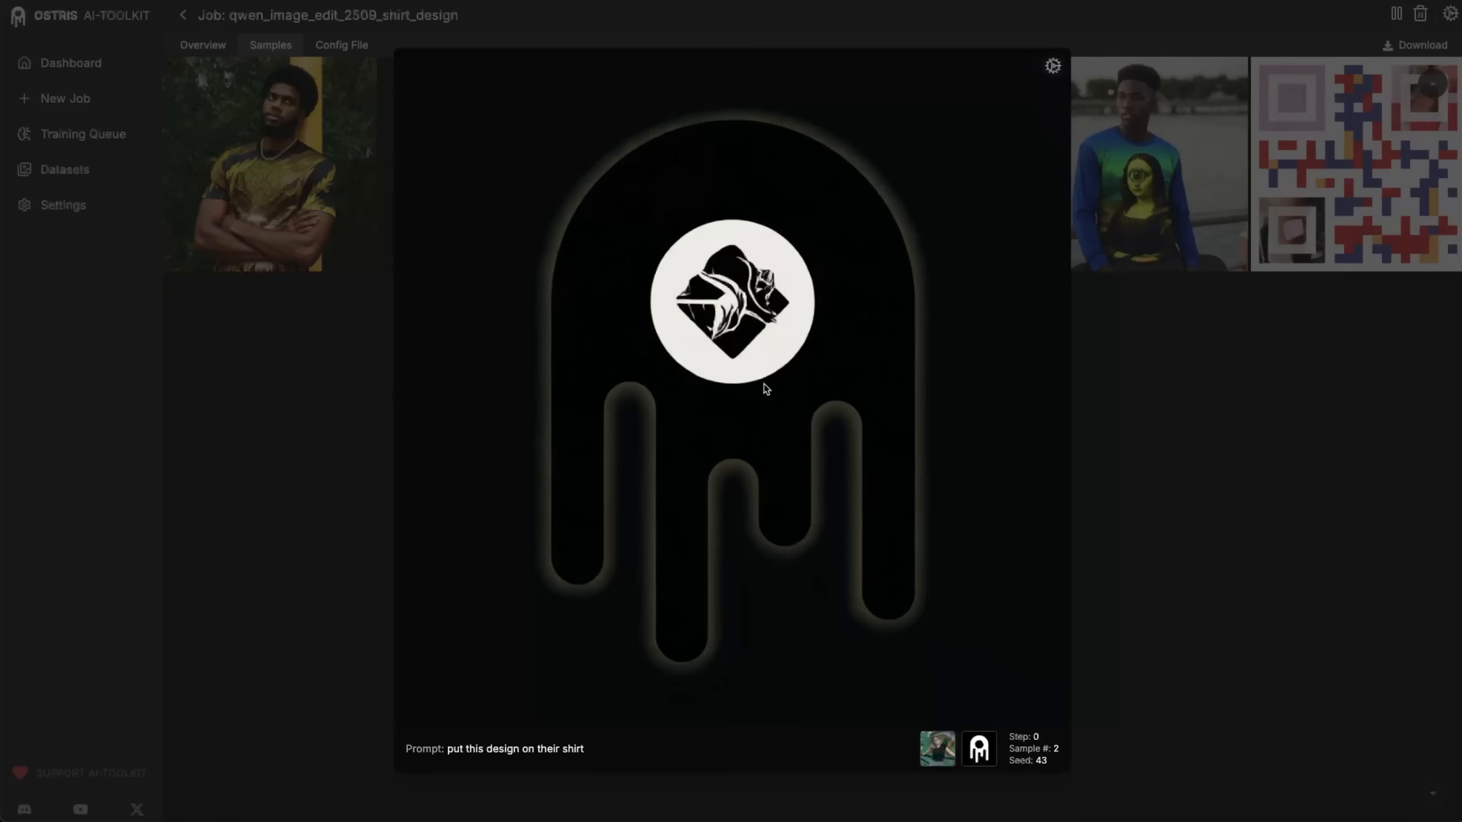
{"action": "key", "text": "Right"}
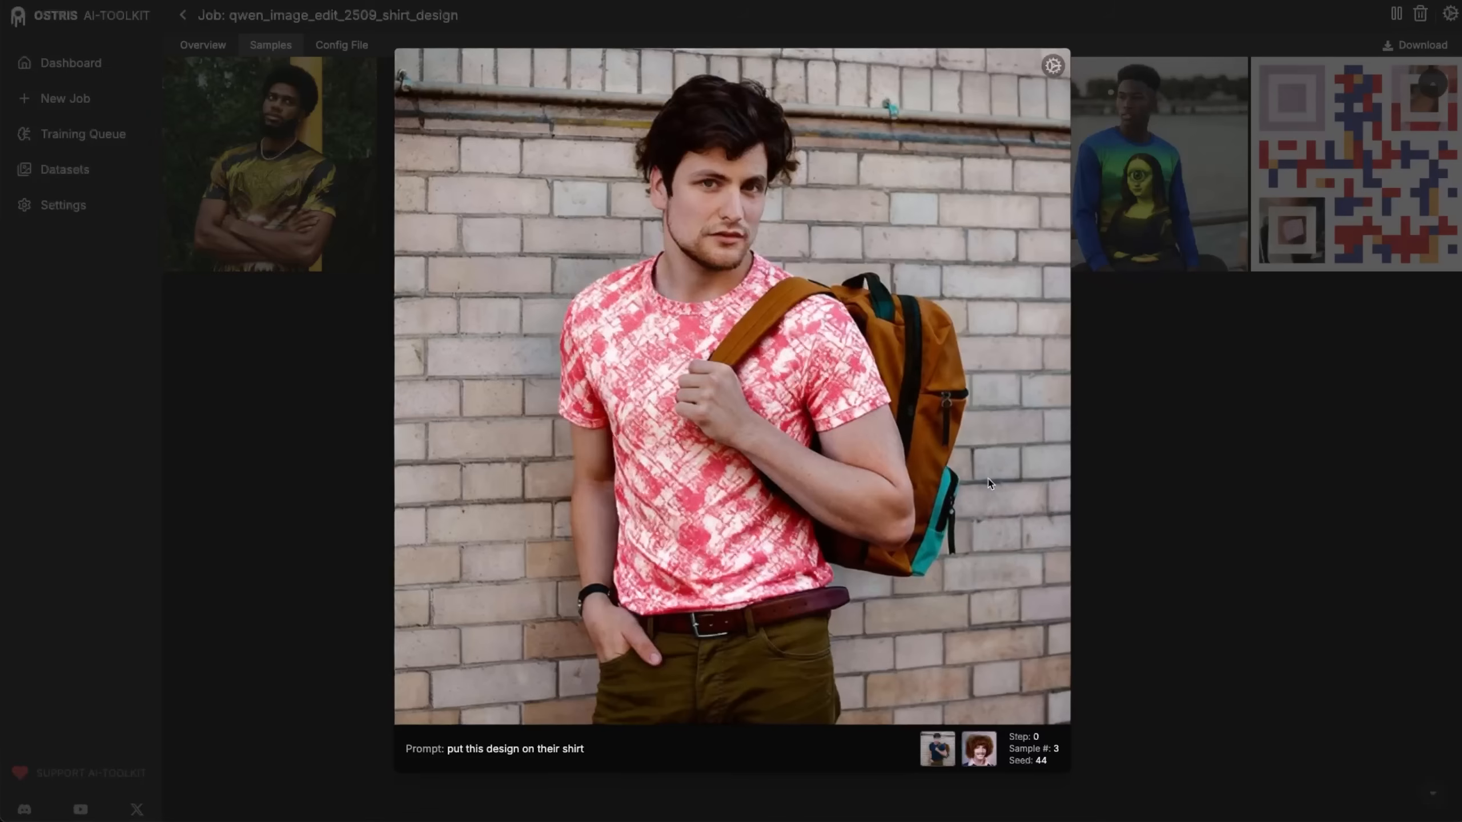
{"action": "key", "text": "Right"}
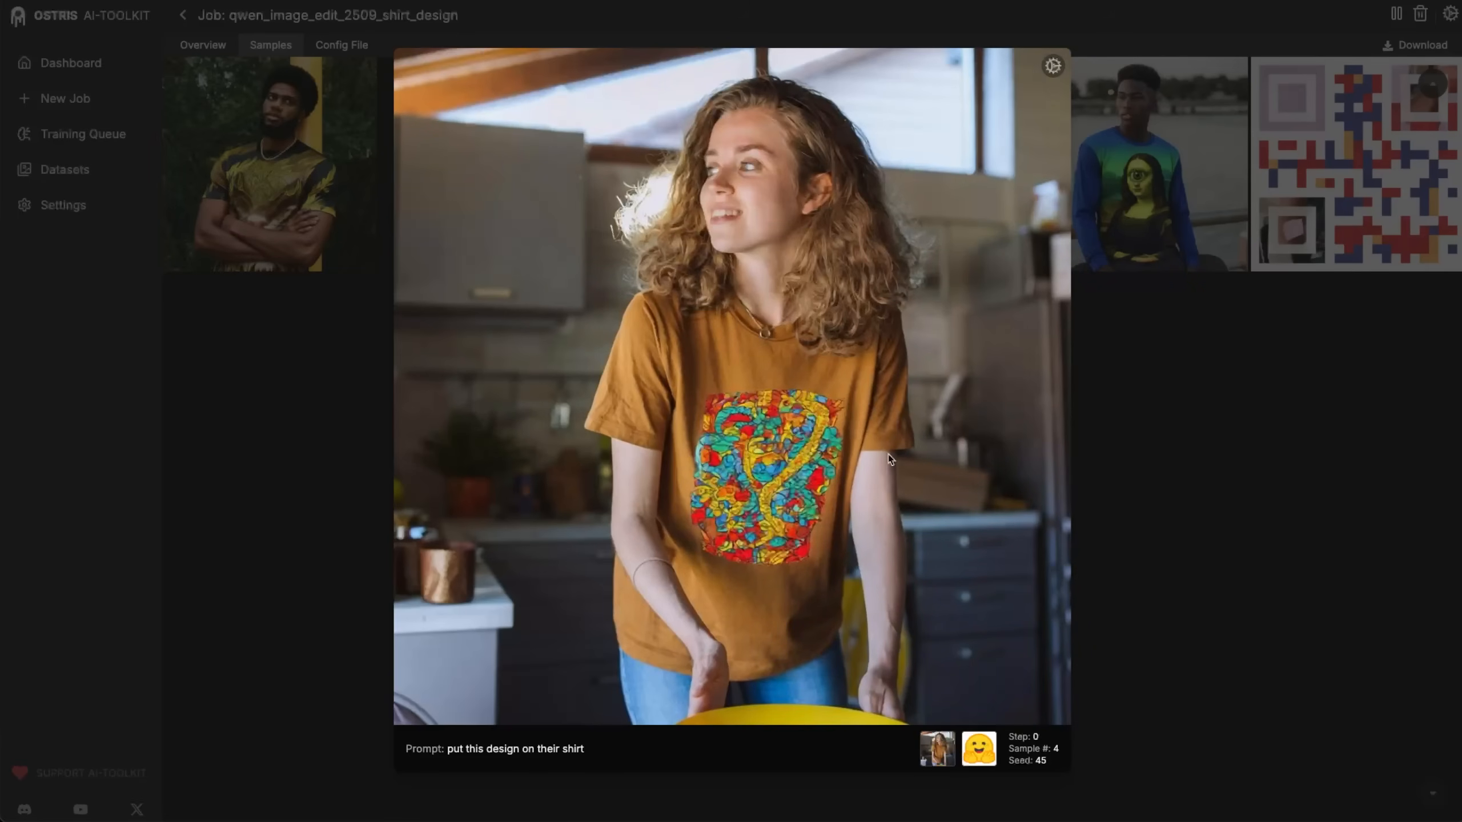
{"action": "key", "text": "Right"}
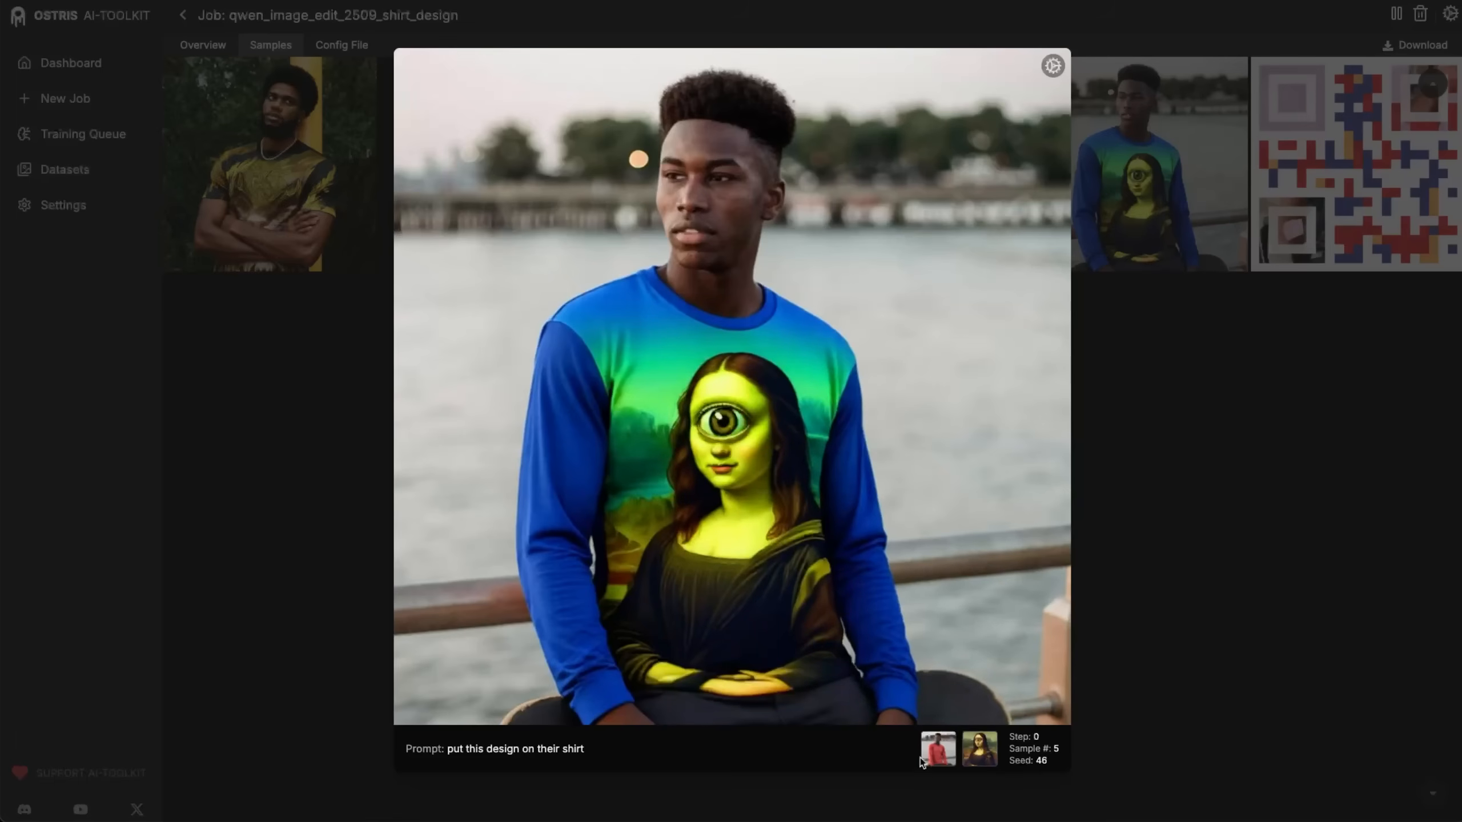
{"action": "right_click", "coordinate": [940, 756]}
{"action": "left_click", "coordinate": [947, 761]}
{"action": "key", "text": "Right"}
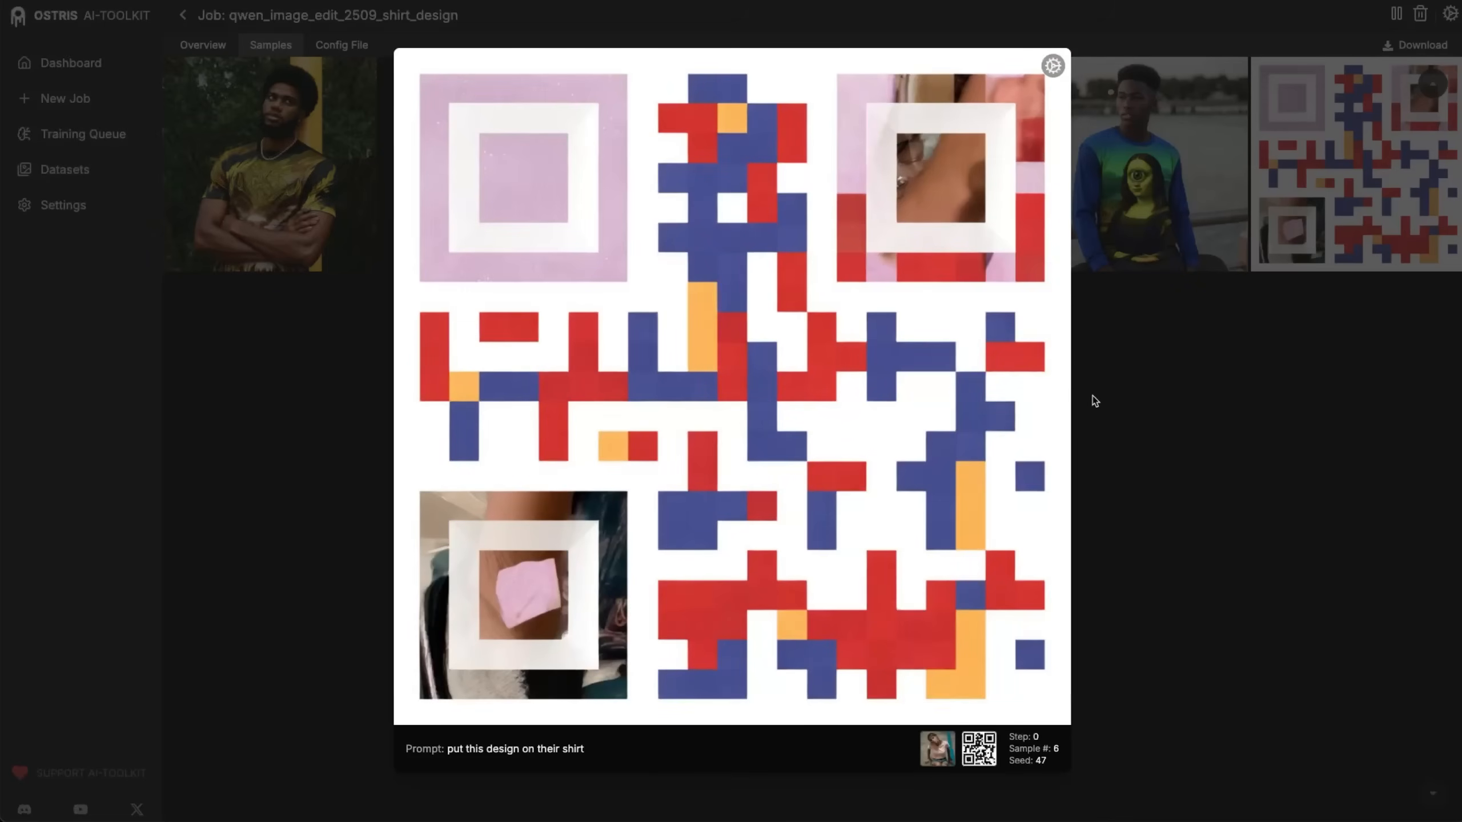
{"action": "left_click", "coordinate": [1083, 399]}
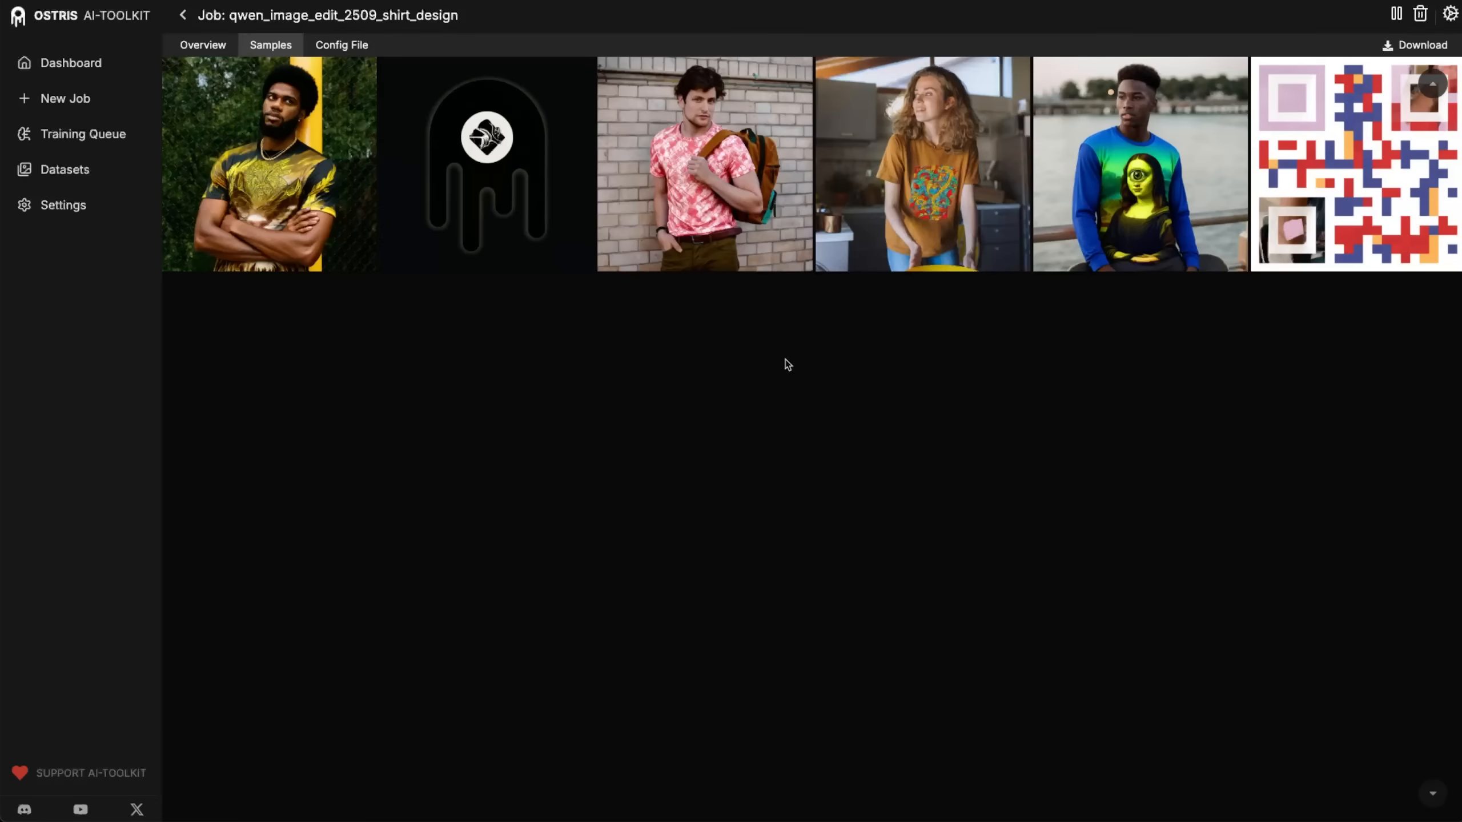
{"action": "left_click", "coordinate": [740, 232]}
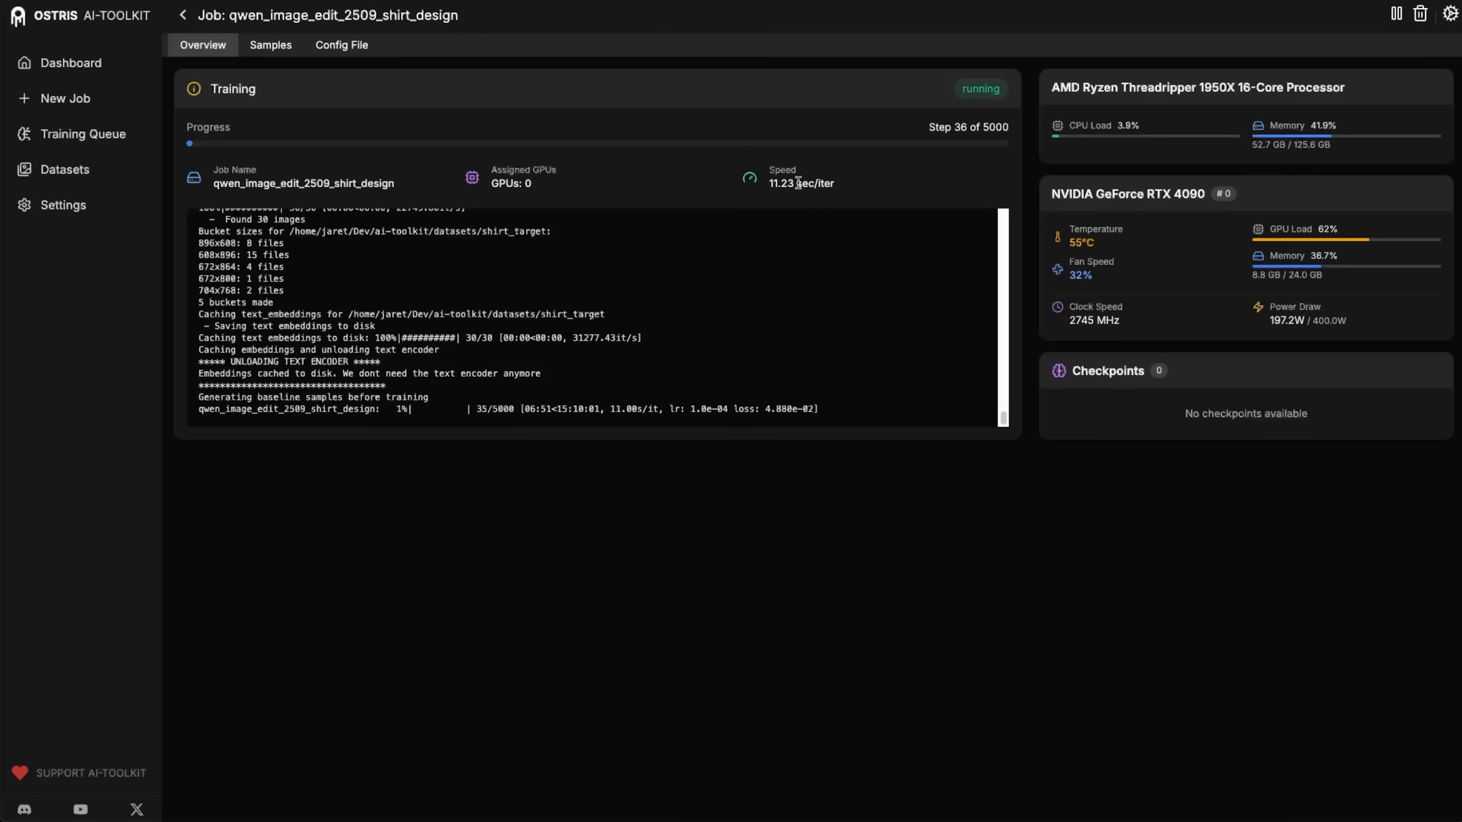
{"action": "left_click", "coordinate": [1451, 13]}
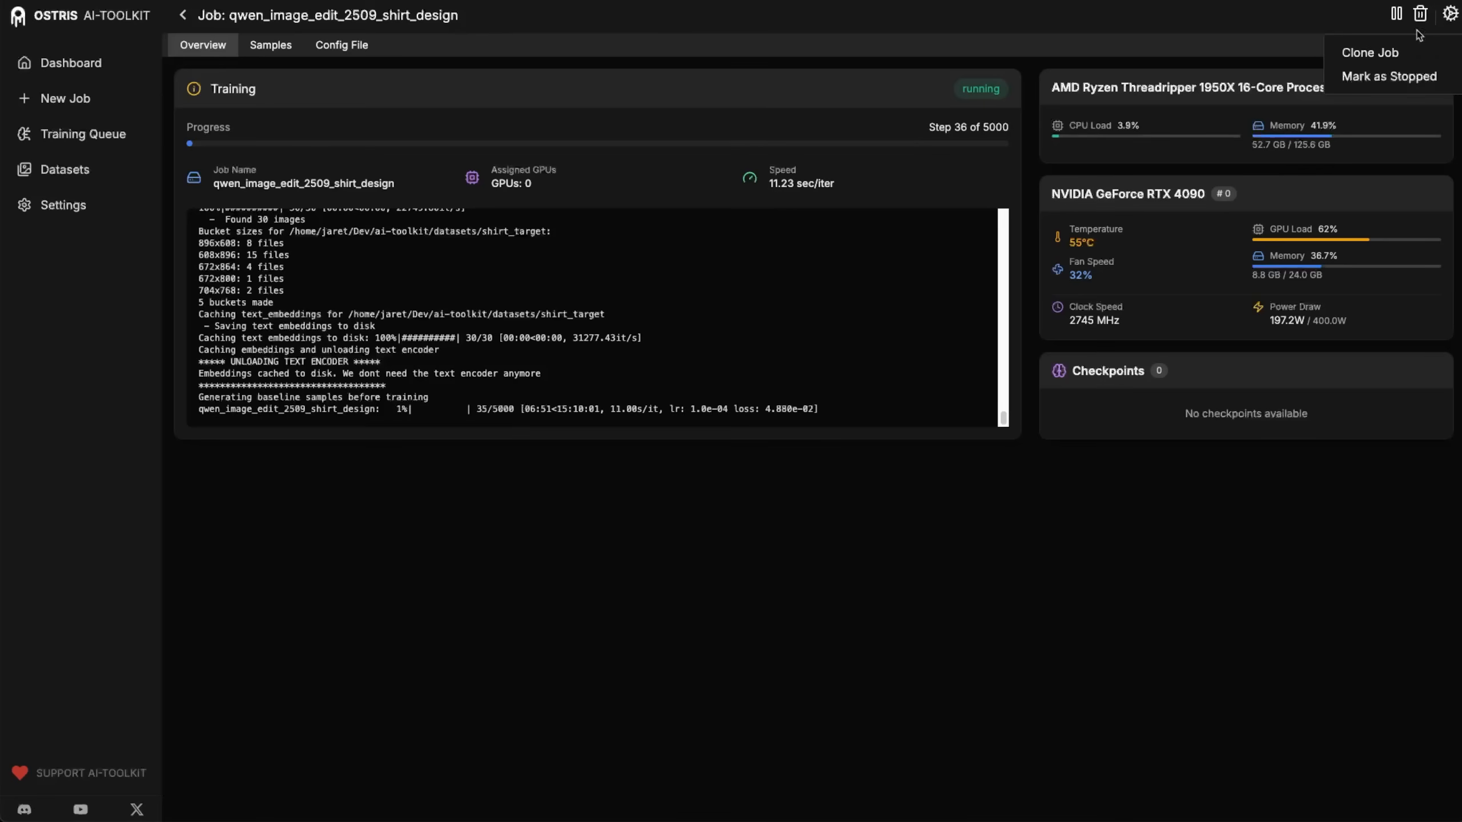
{"action": "left_click", "coordinate": [1391, 56]}
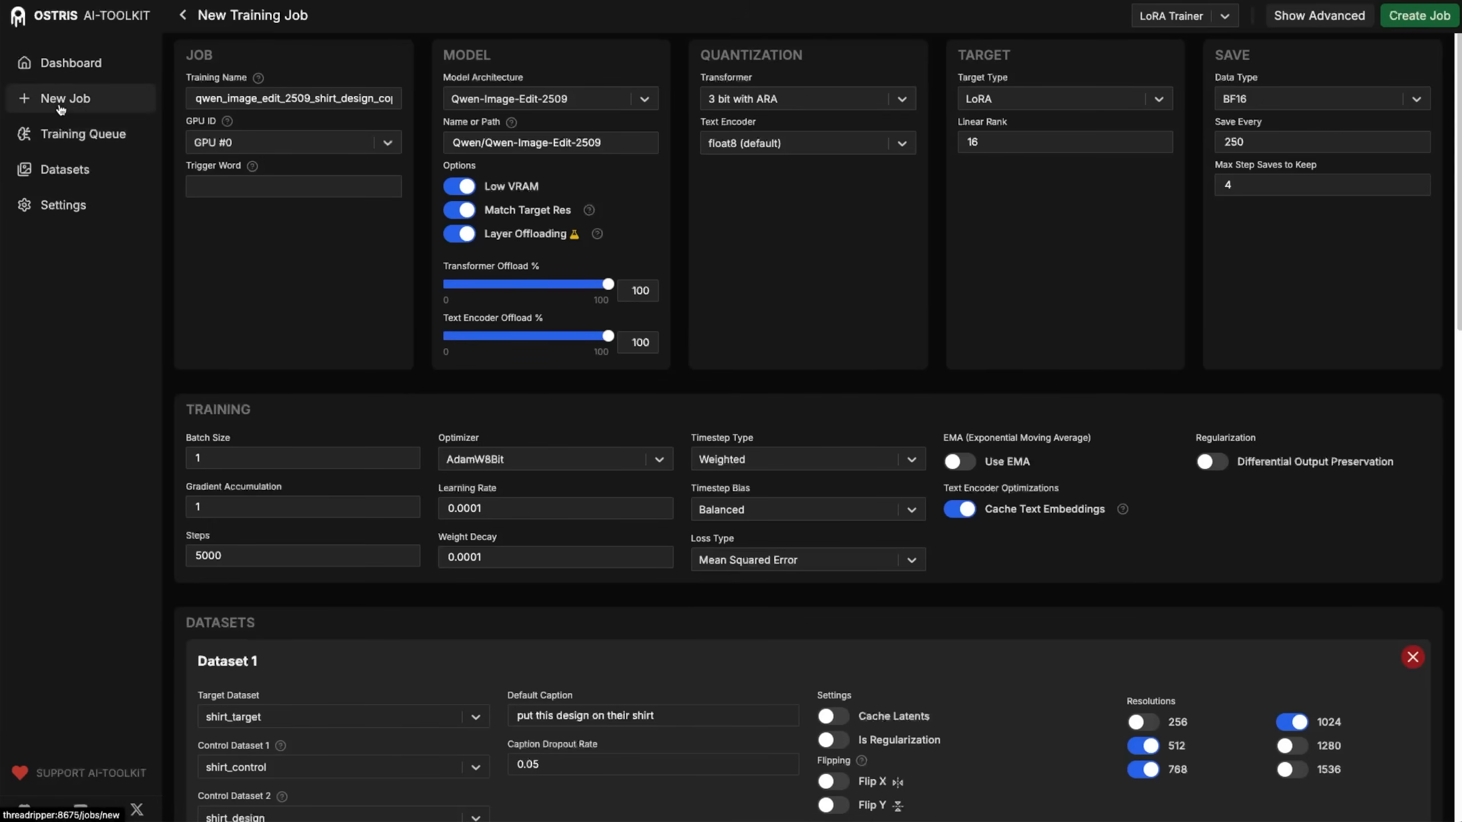
{"action": "left_click", "coordinate": [60, 63]}
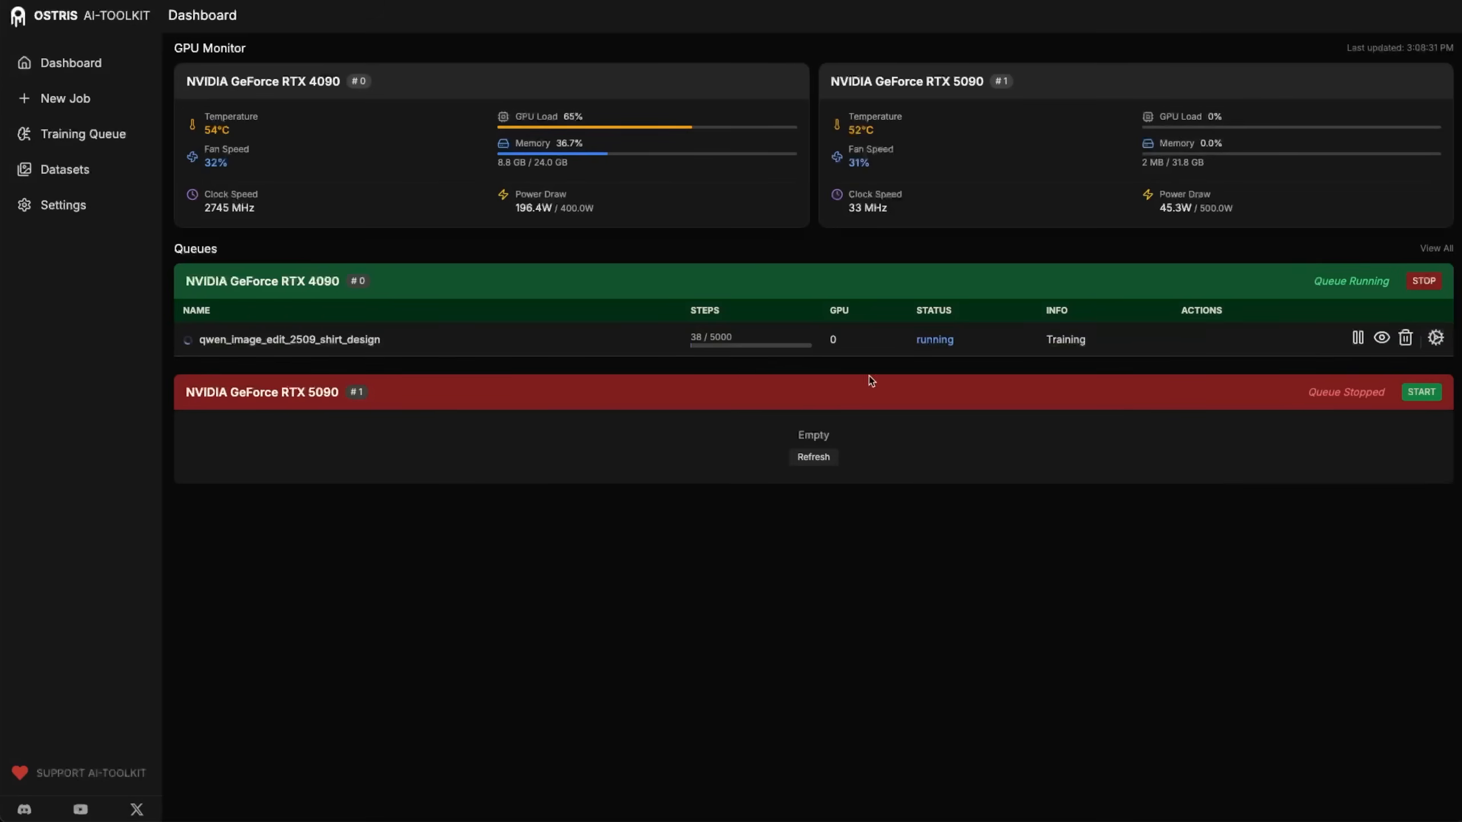
- Clone the qwen_image_edit_2509_shirt_design job, assign the copy to GPU #1 and turn off Layer Offloading
{"action": "left_click", "coordinate": [1435, 338]}
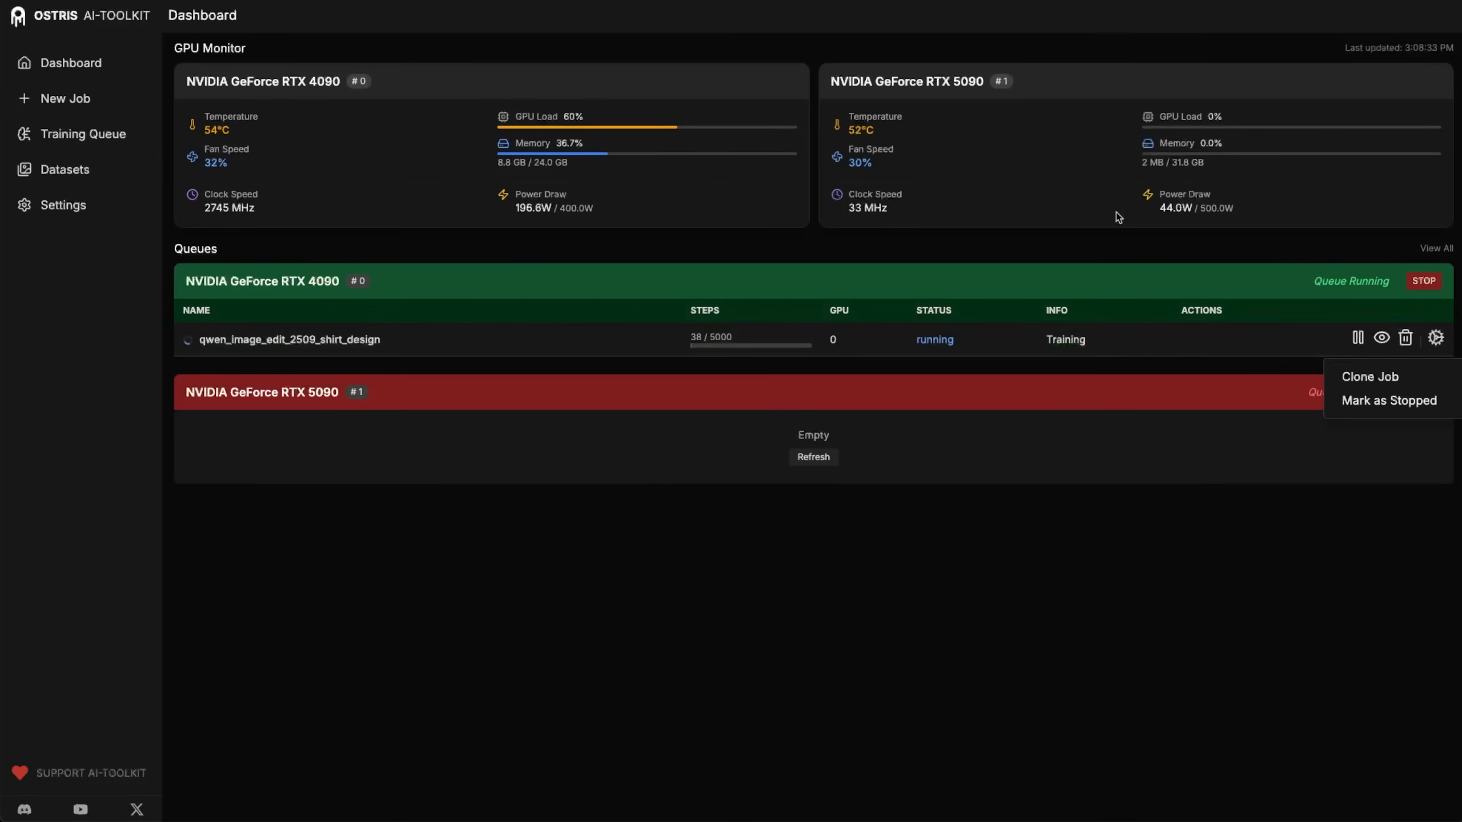
{"action": "left_click", "coordinate": [1367, 379]}
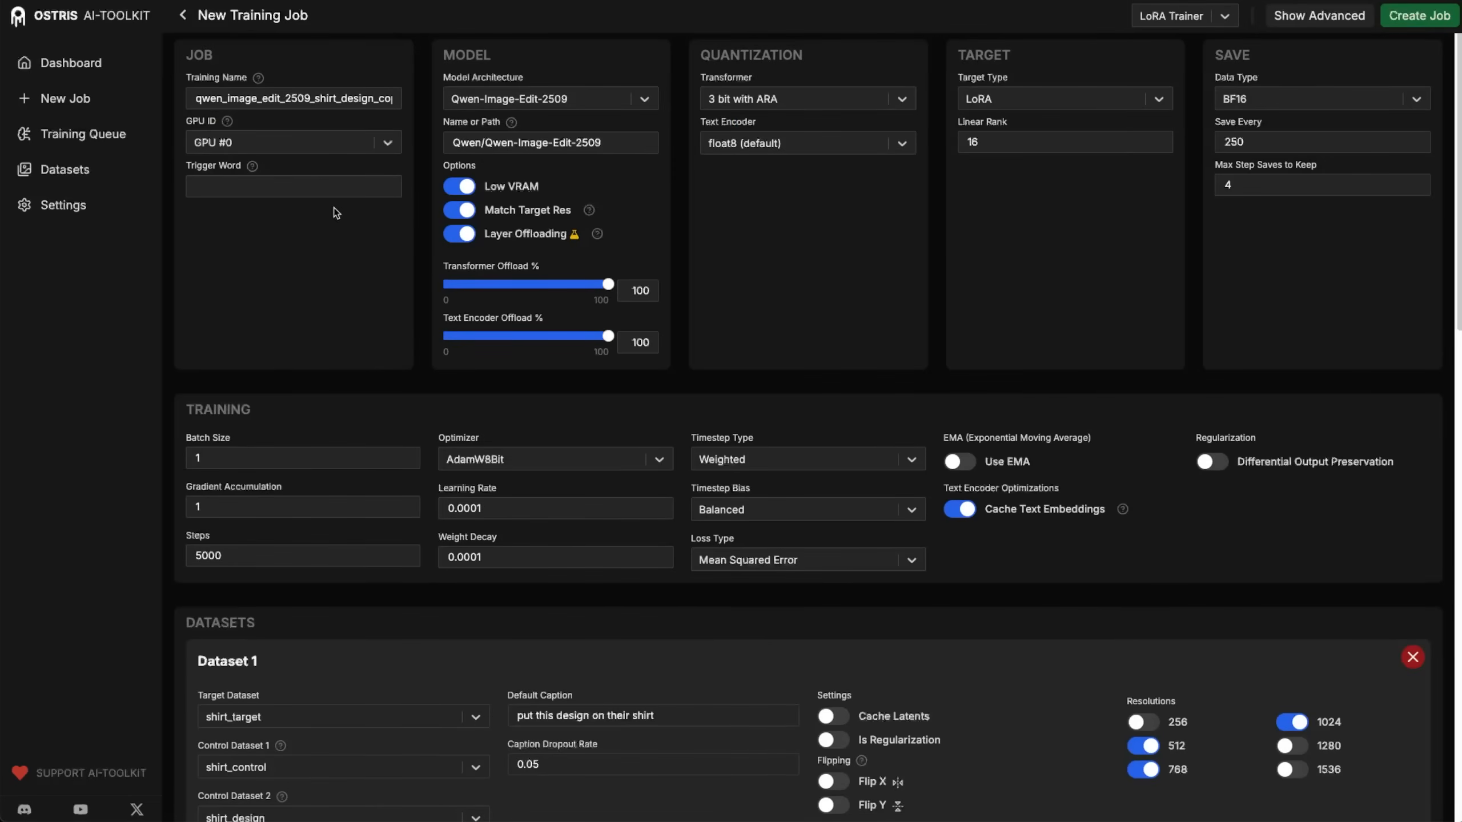
{"action": "left_click", "coordinate": [304, 145]}
{"action": "left_click", "coordinate": [273, 199]}
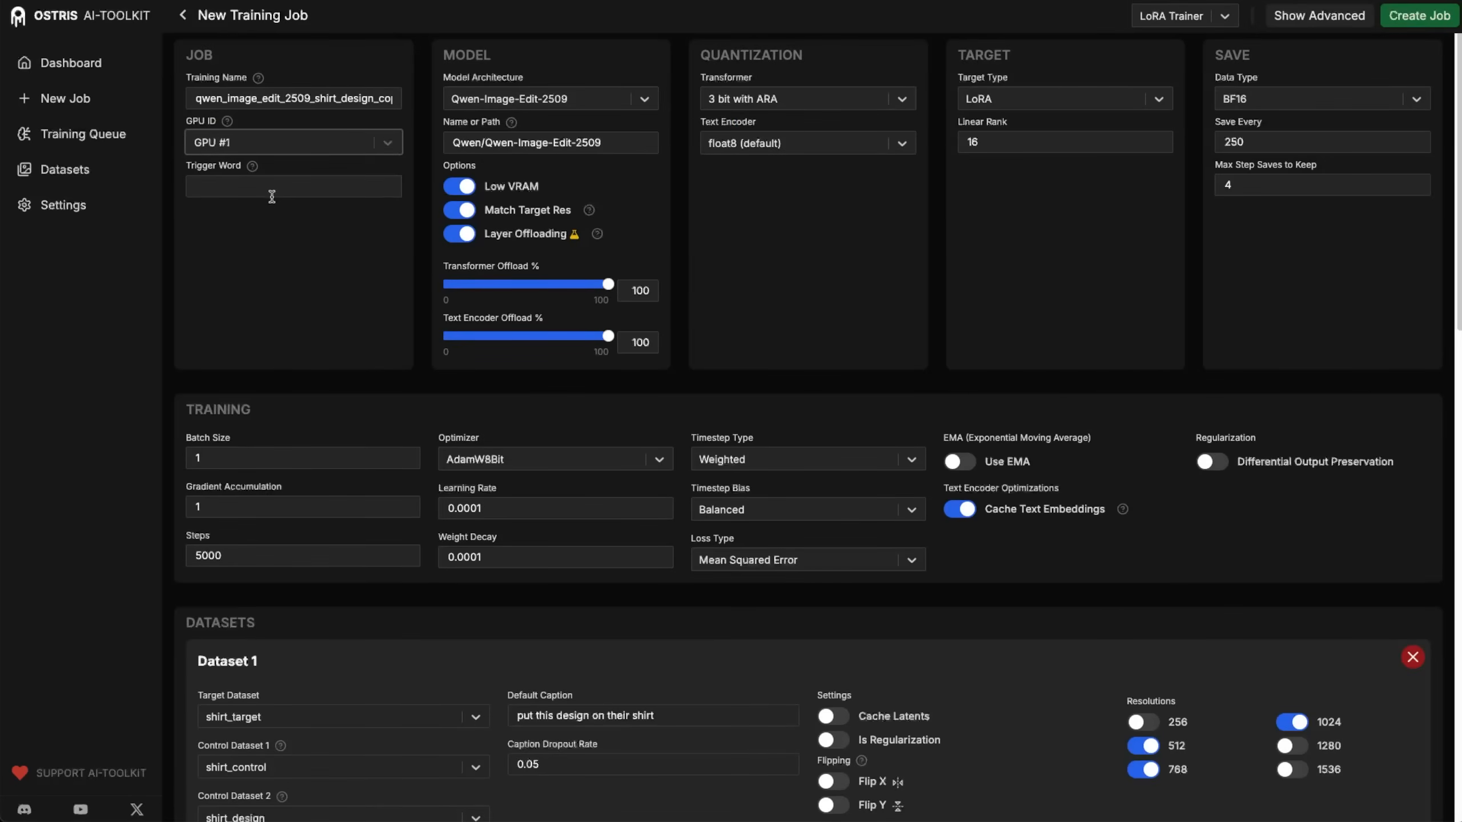
{"action": "left_click", "coordinate": [465, 241]}
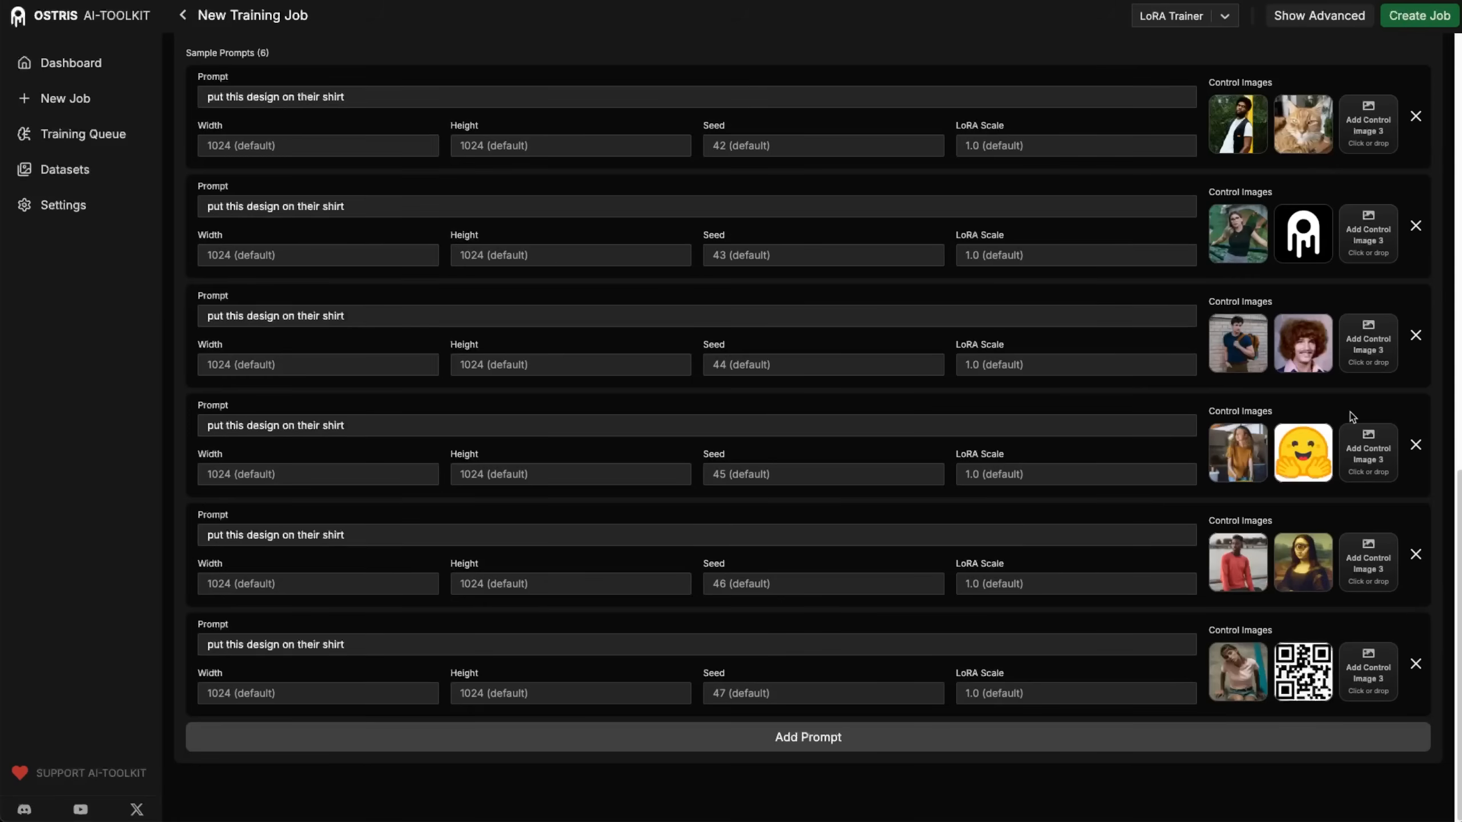
- Disable sampling for the cloned job, leaving Skip First Sample off
{"action": "scroll", "coordinate": [1354, 418], "scroll_direction": "up", "scroll_amount": 18}
{"action": "scroll", "coordinate": [1354, 417], "scroll_direction": "down", "scroll_amount": 7}
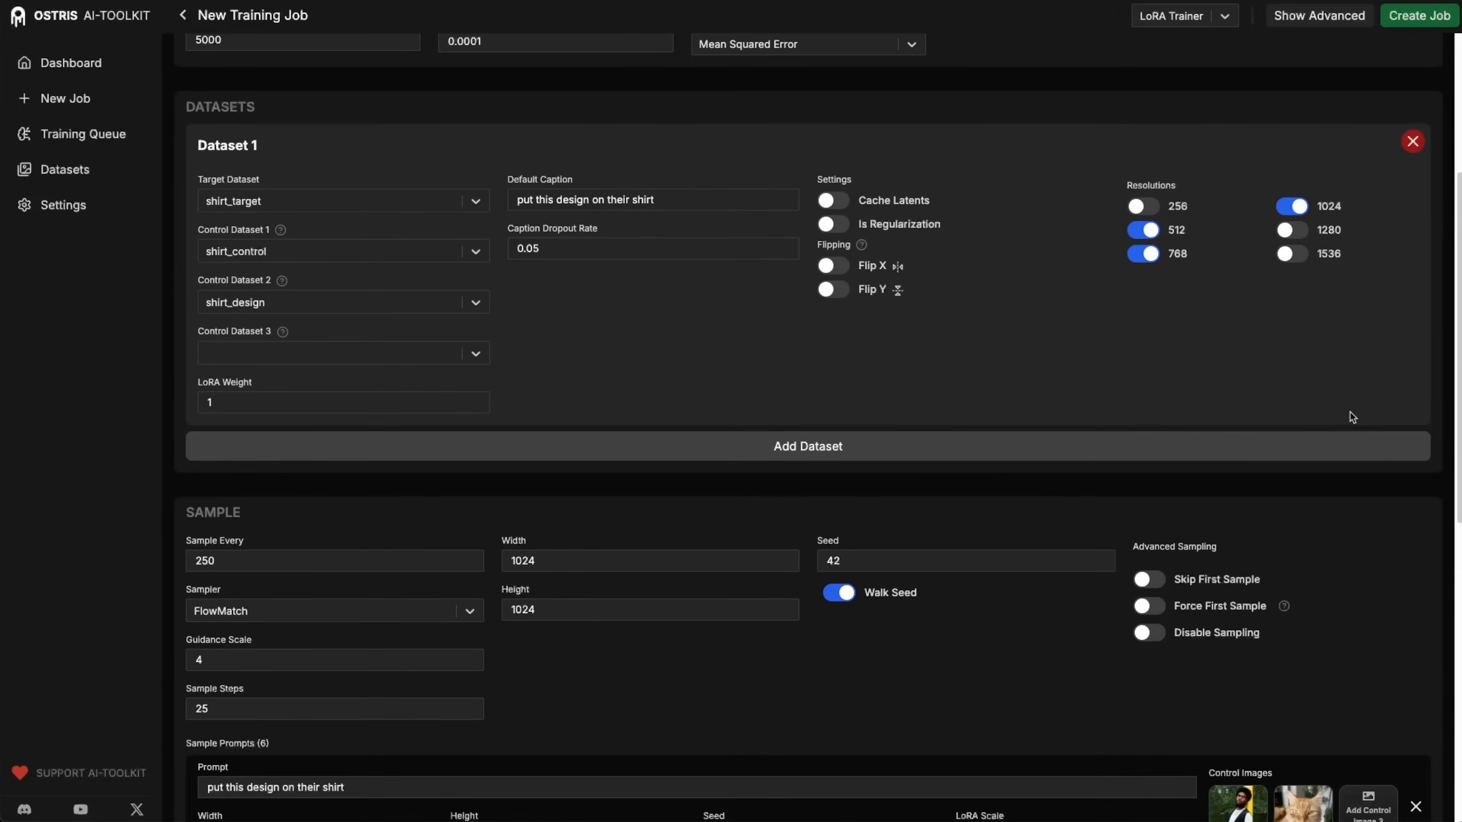
{"action": "left_click", "coordinate": [1149, 579]}
{"action": "left_click", "coordinate": [1150, 632]}
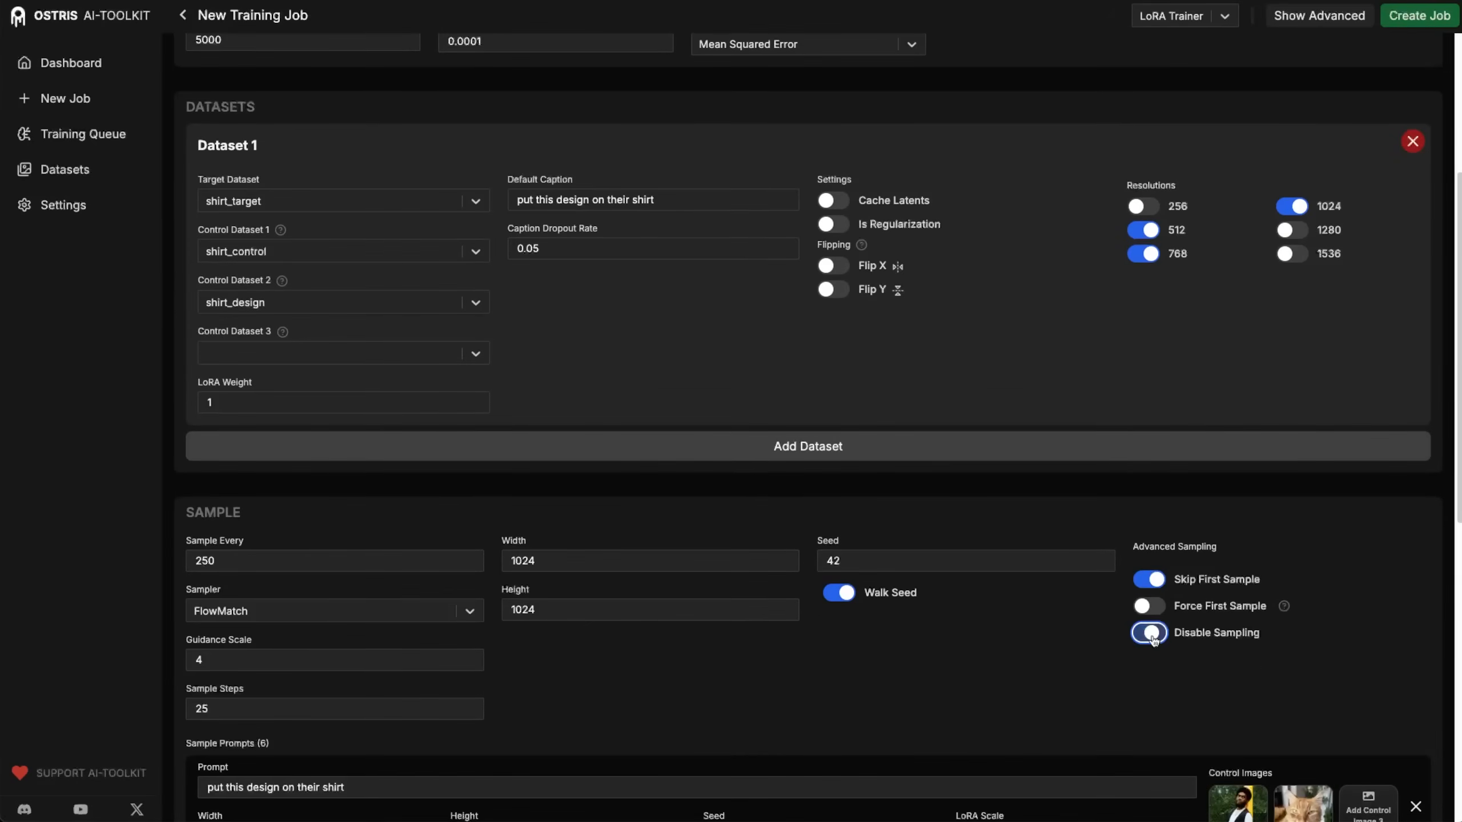
{"action": "left_click", "coordinate": [1152, 582]}
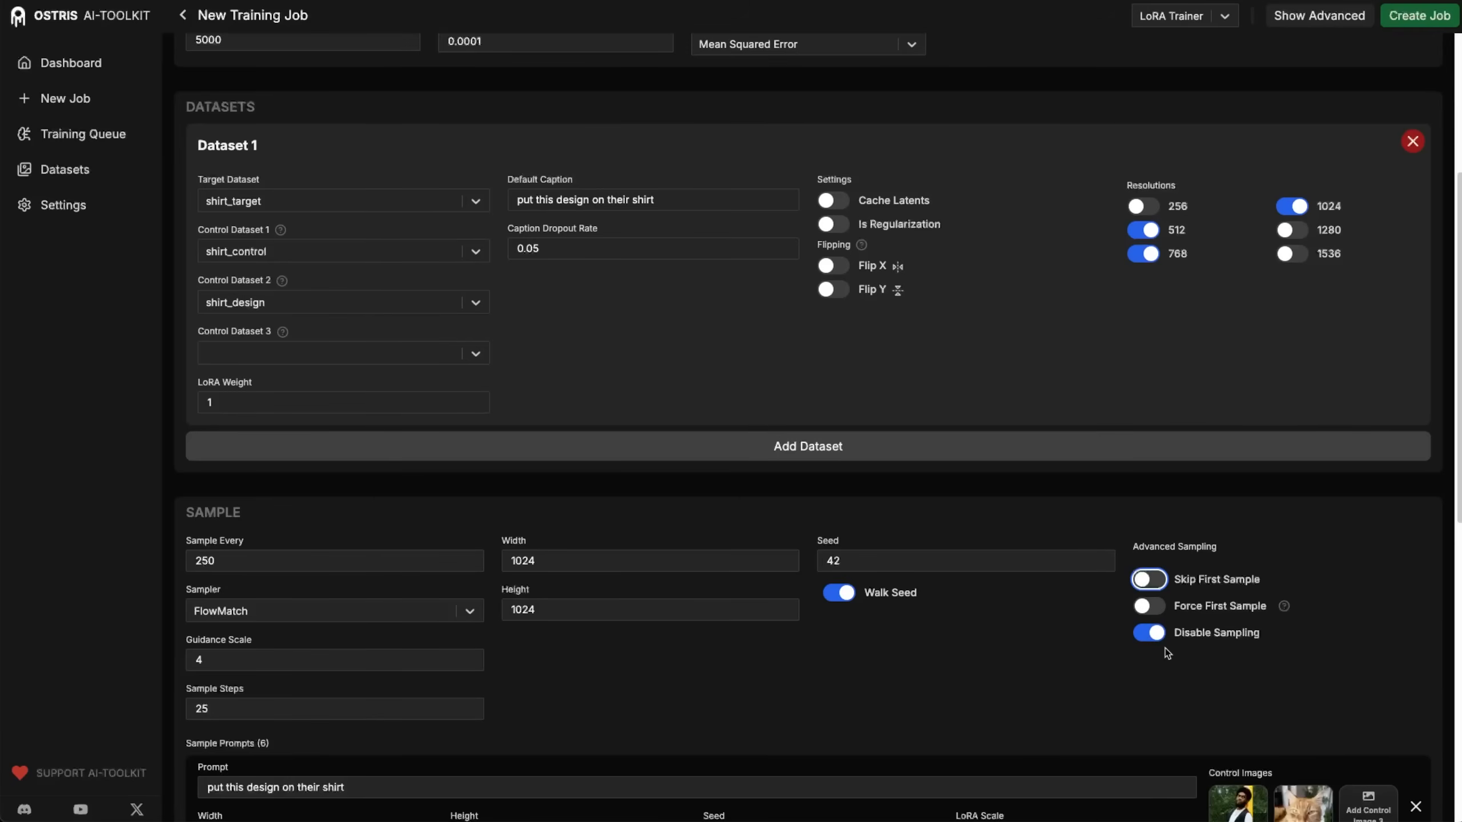
{"action": "scroll", "coordinate": [1362, 534], "scroll_direction": "up", "scroll_amount": 7}
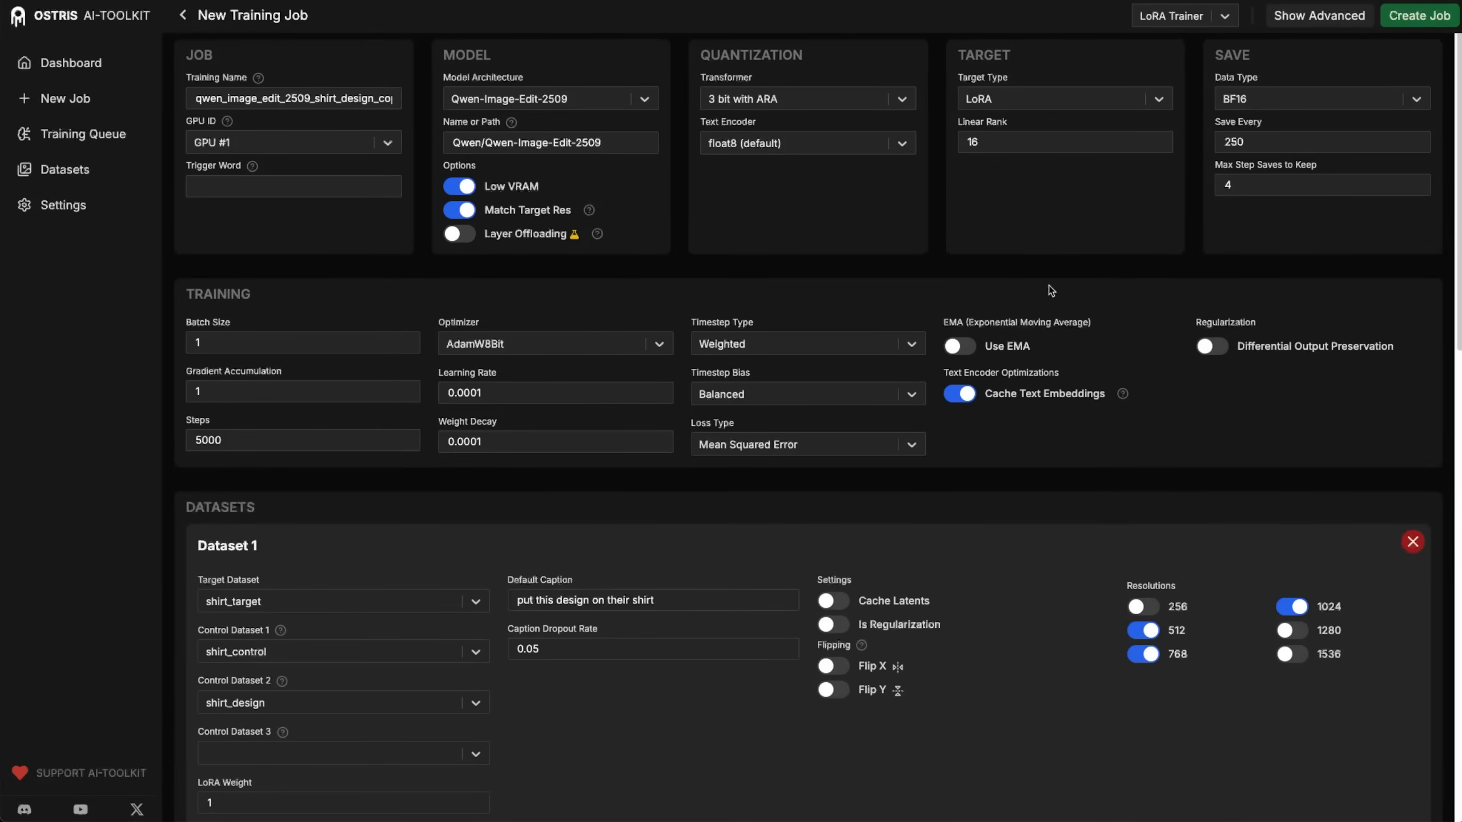
- Create the qwen_image_edit_2509_shirt_design_copy job and start its training run on the RTX 5090
{"action": "left_click", "coordinate": [1415, 17]}
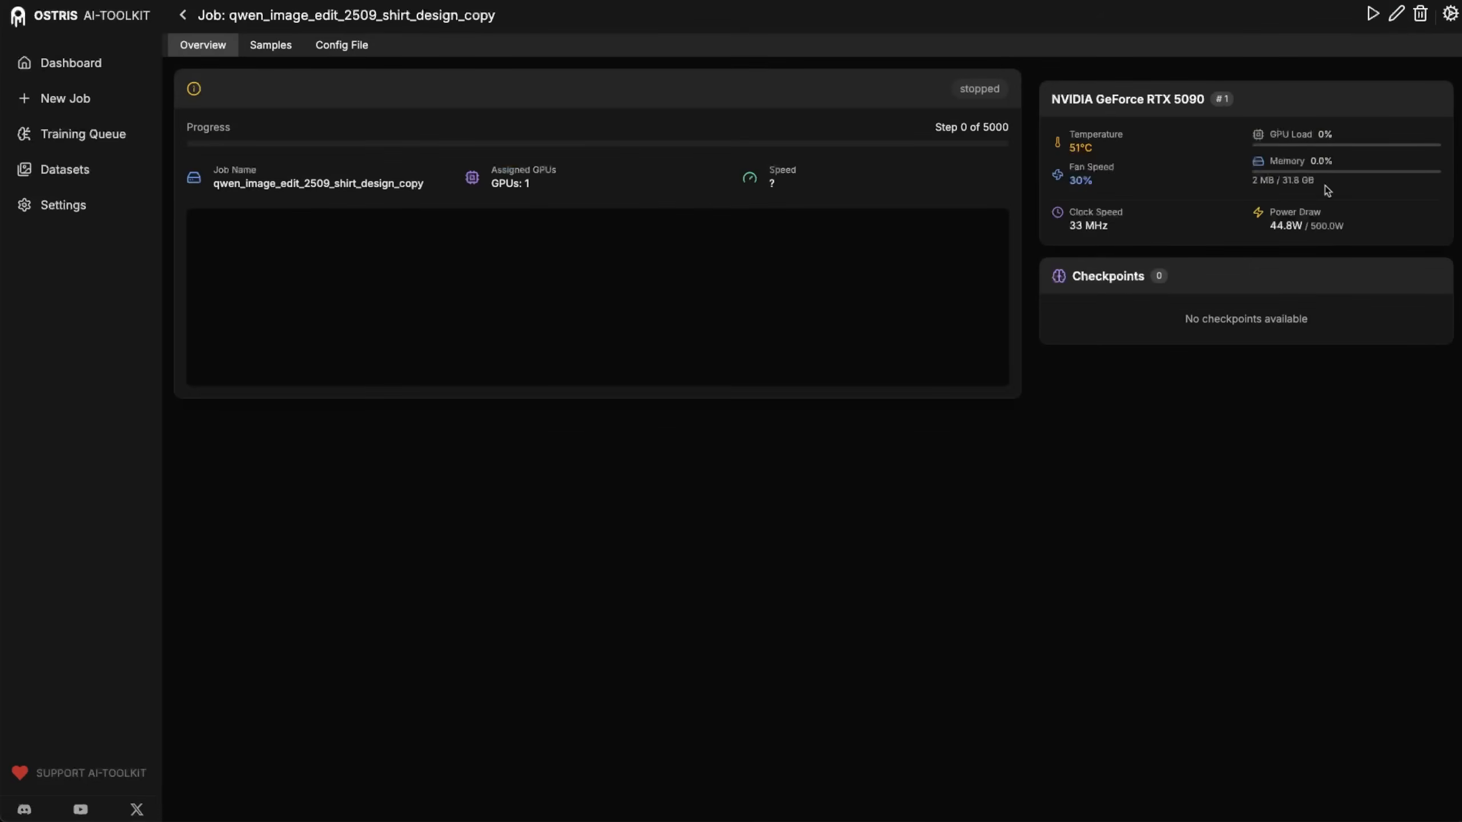
{"action": "left_click", "coordinate": [1370, 14]}
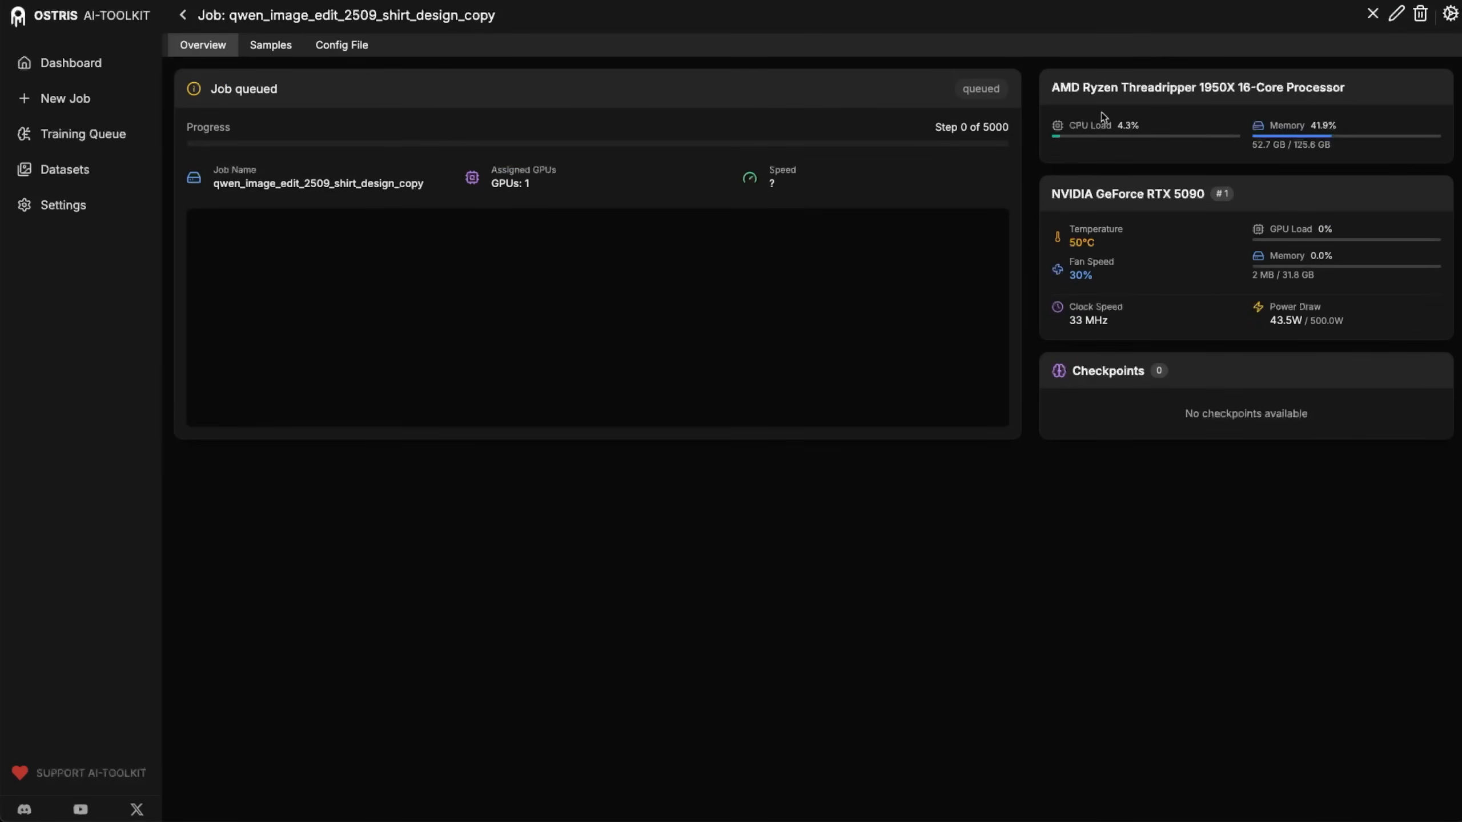
{"action": "left_click", "coordinate": [71, 63]}
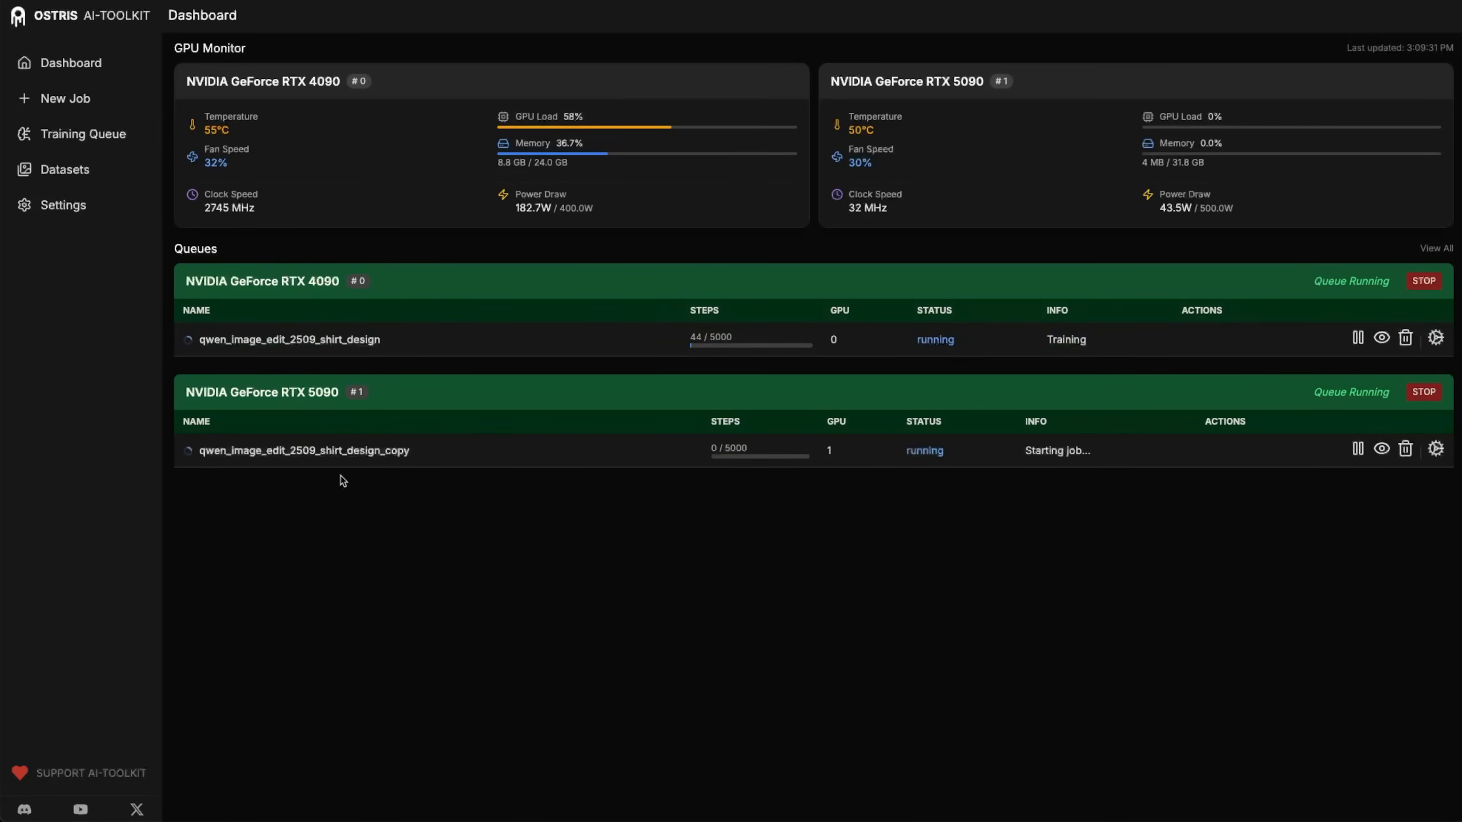
- Check the copied job, and examine the processor details in the original shirt design job's overview
{"action": "left_click", "coordinate": [282, 452]}
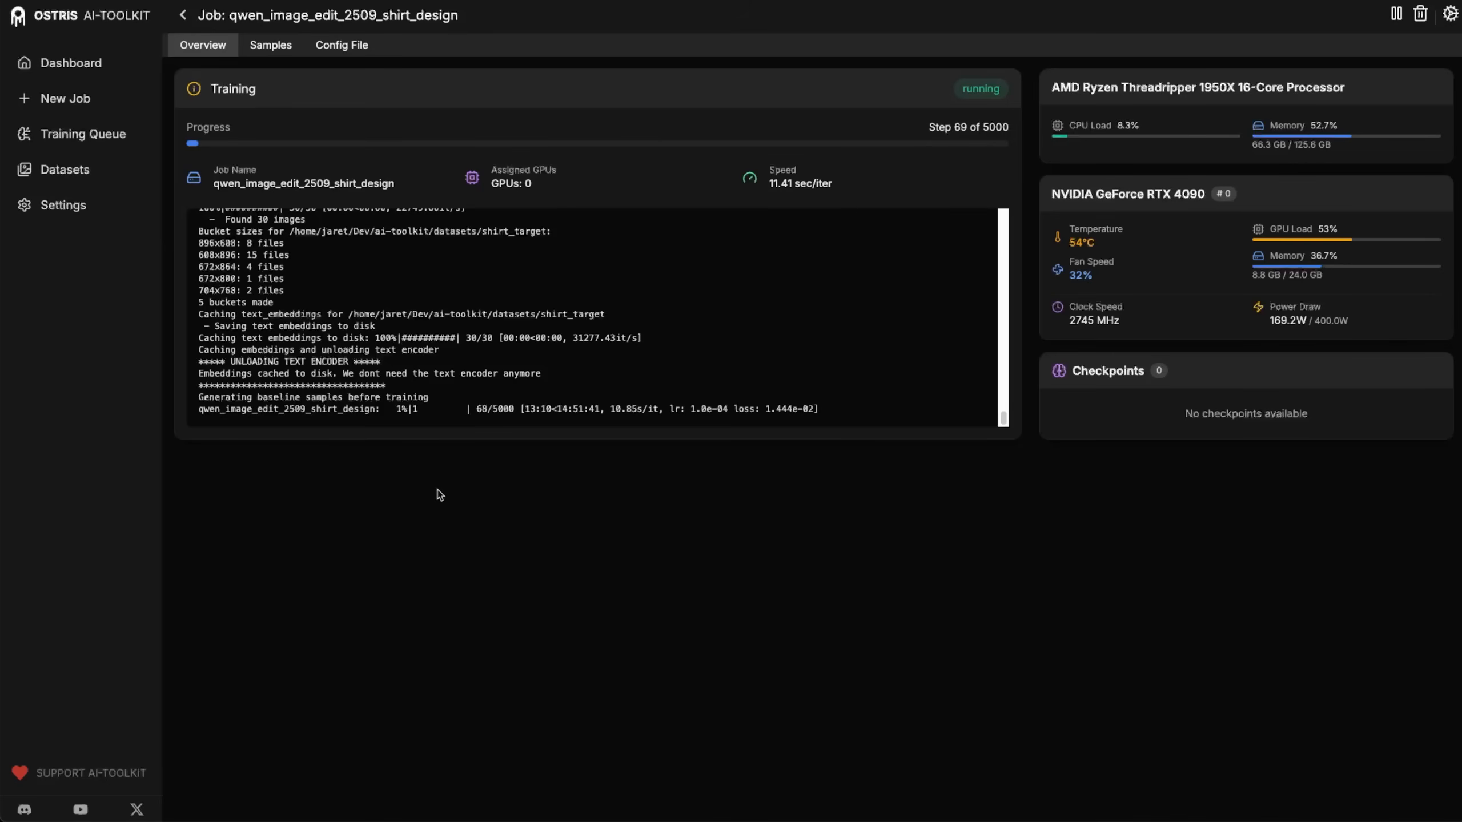
{"action": "left_click_drag", "start_coordinate": [1051, 87], "coordinate": [1346, 88]}
{"action": "left_click", "coordinate": [1353, 87]}
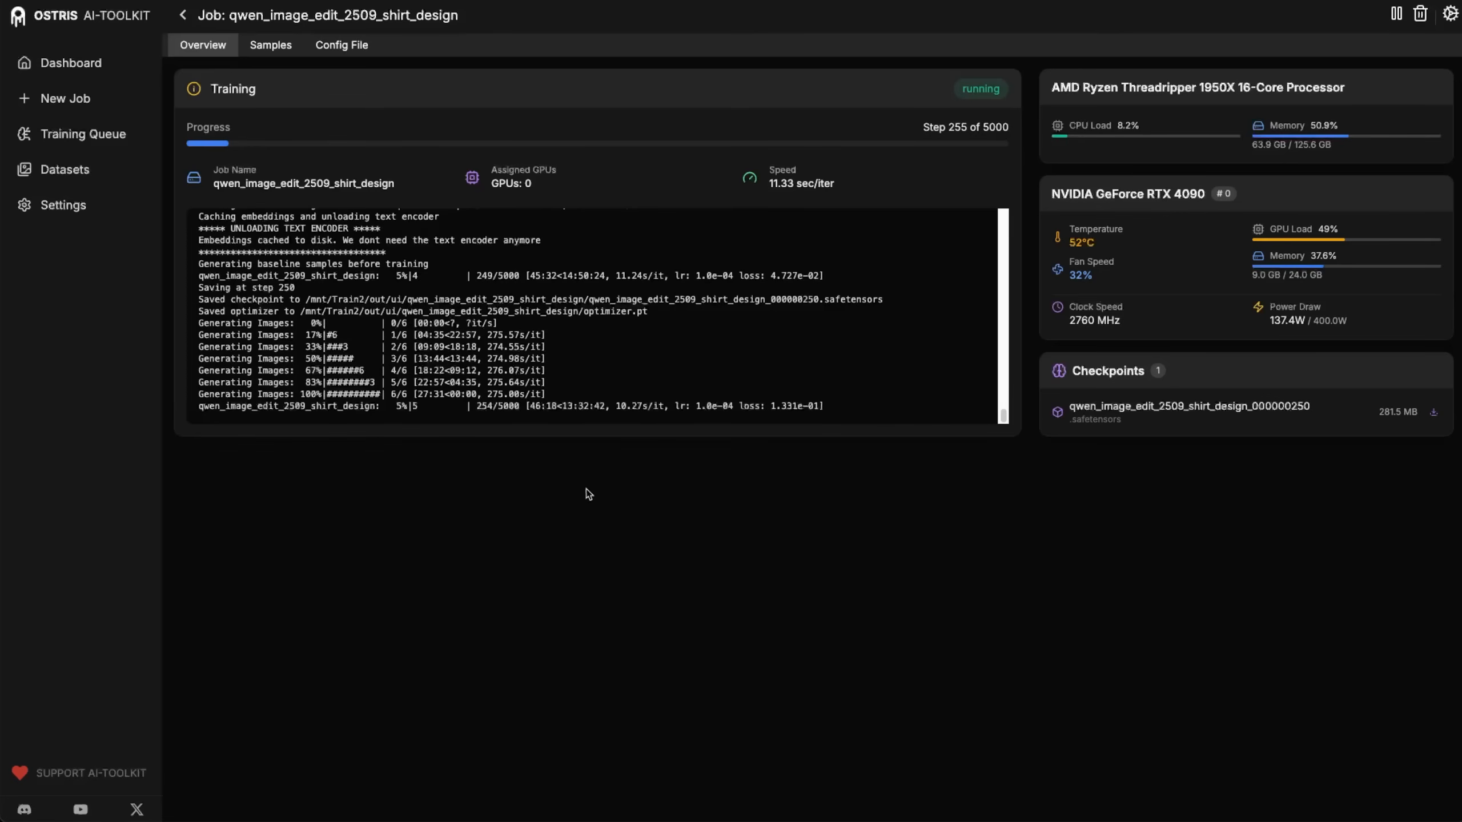
- Compare the first sample, the cat design, at step 250 with its step 0 baseline by switching between them repeatedly
{"action": "left_click", "coordinate": [272, 49]}
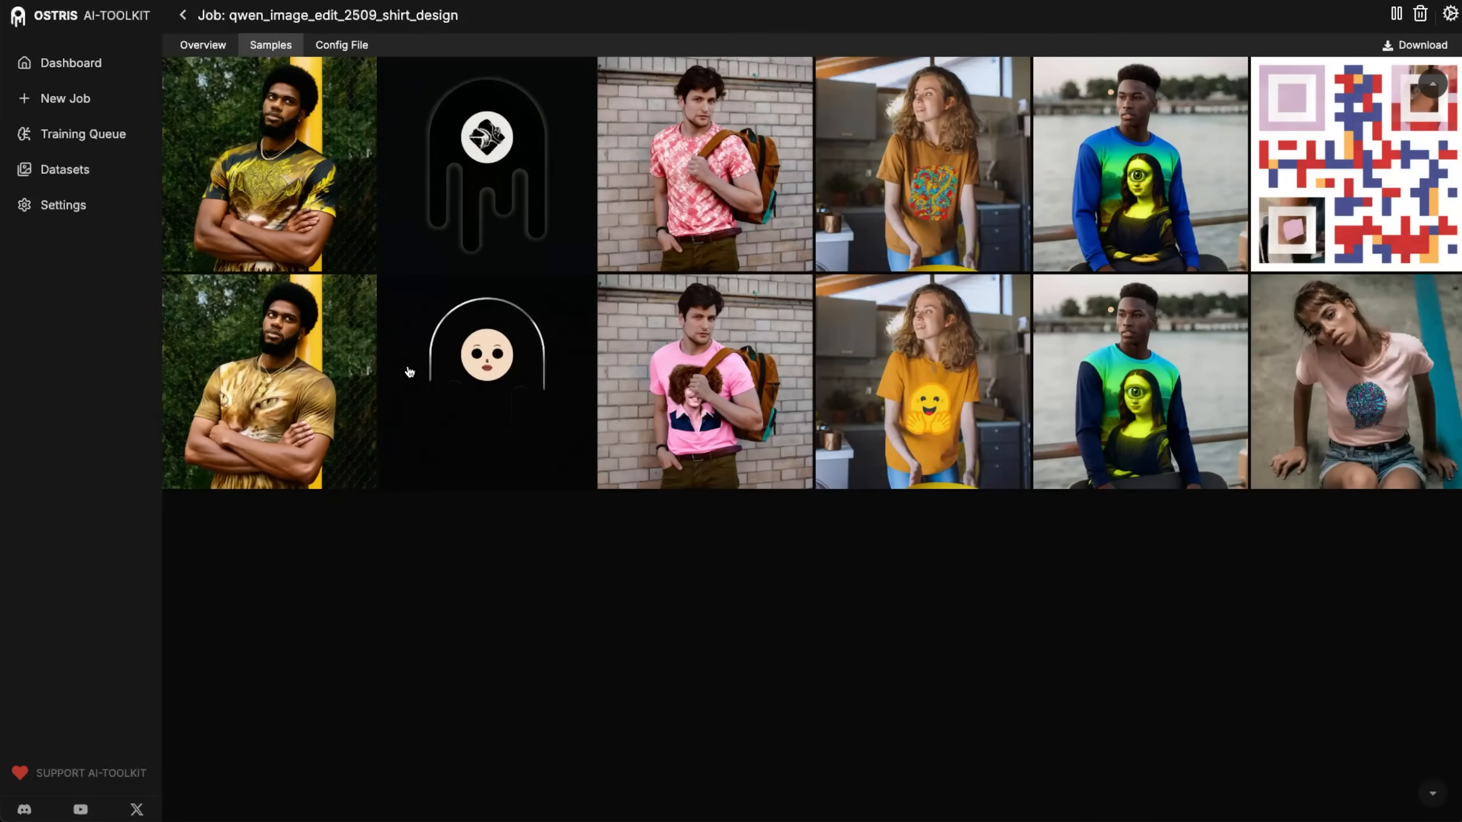
{"action": "left_click", "coordinate": [321, 391]}
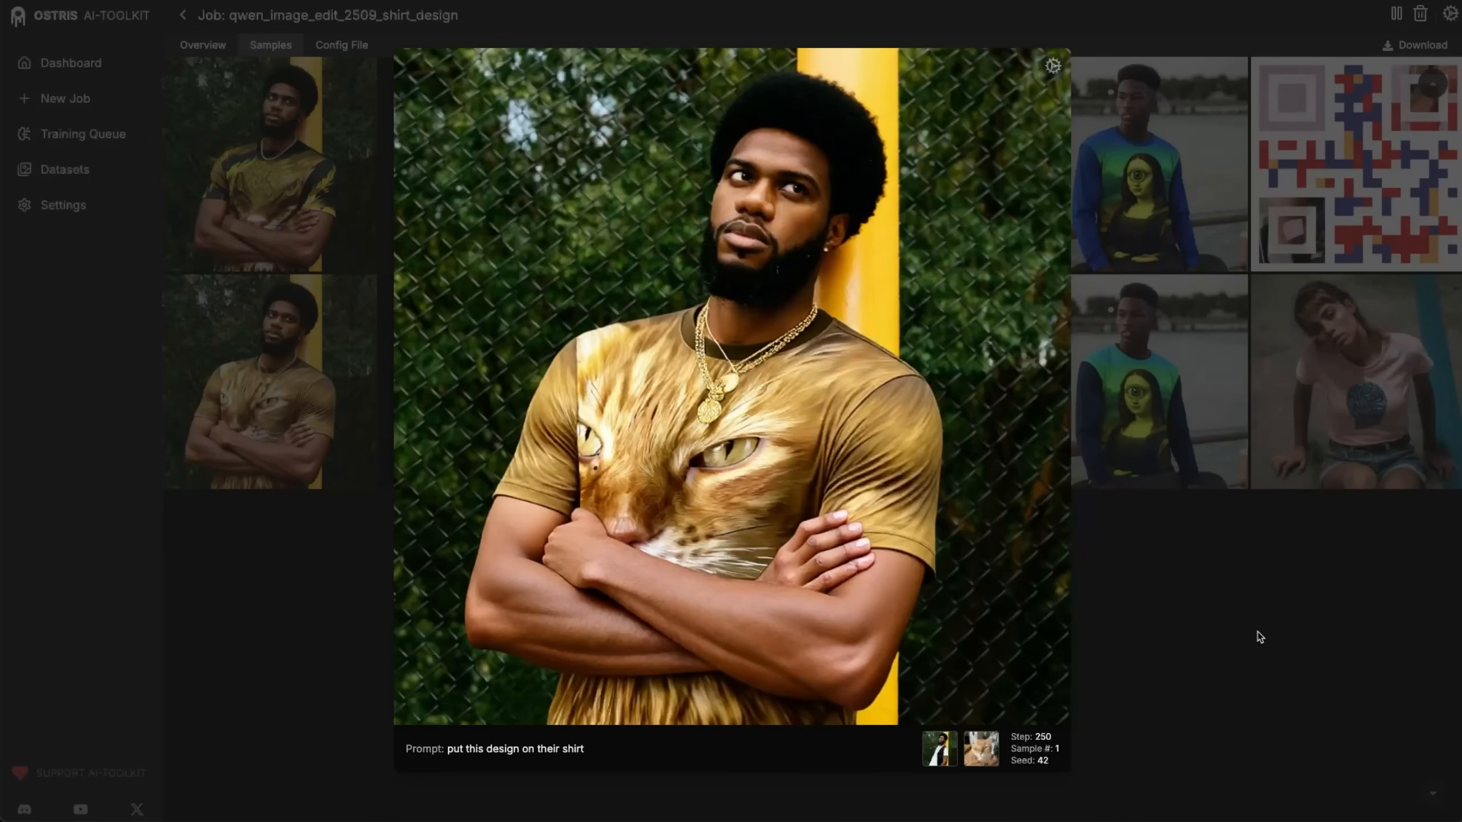
{"action": "key", "text": "Up"}
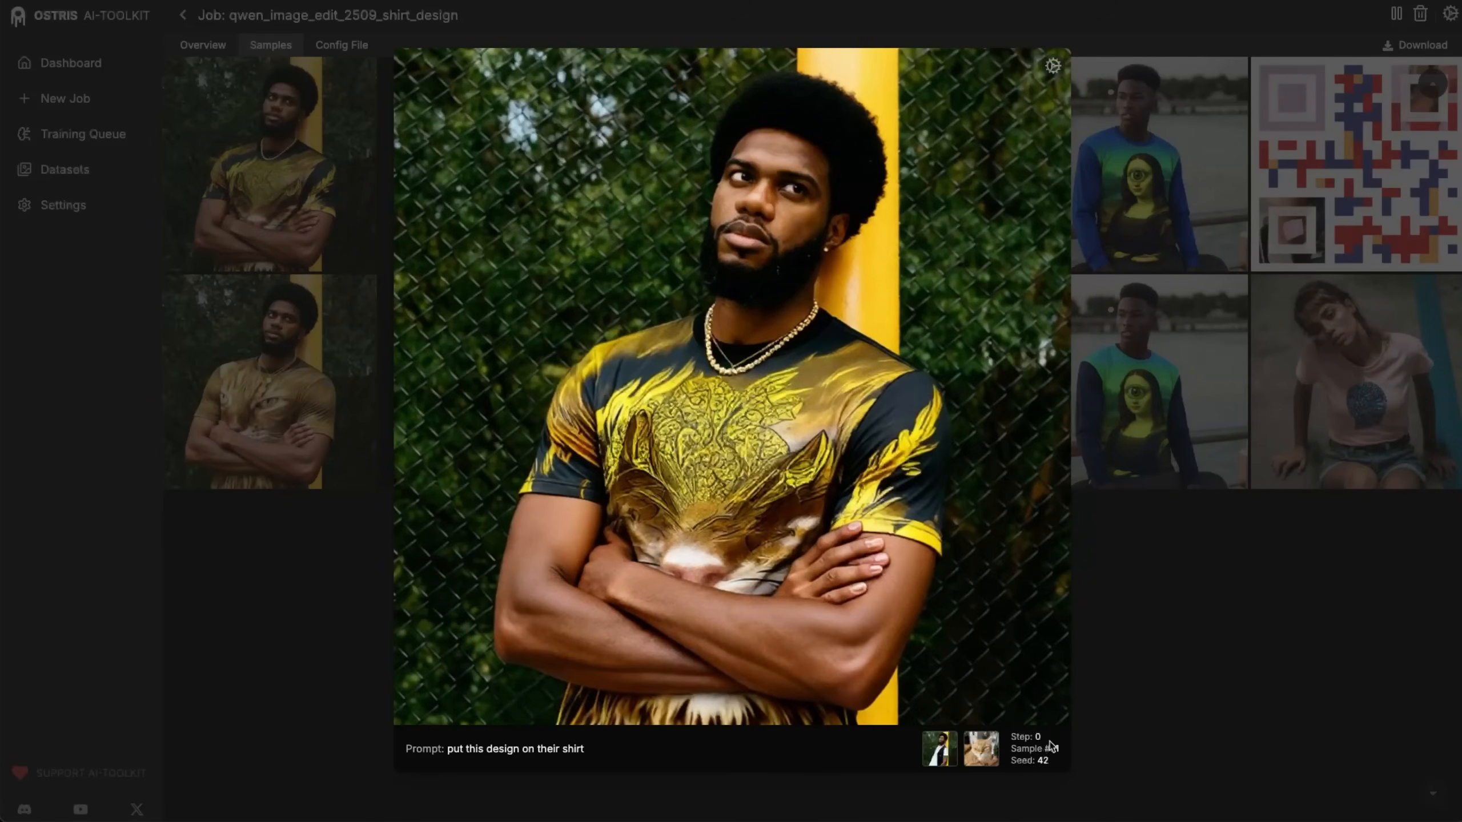
{"action": "key", "text": "Down"}
{"action": "key", "text": "Up"}
{"action": "key", "text": "Down"}
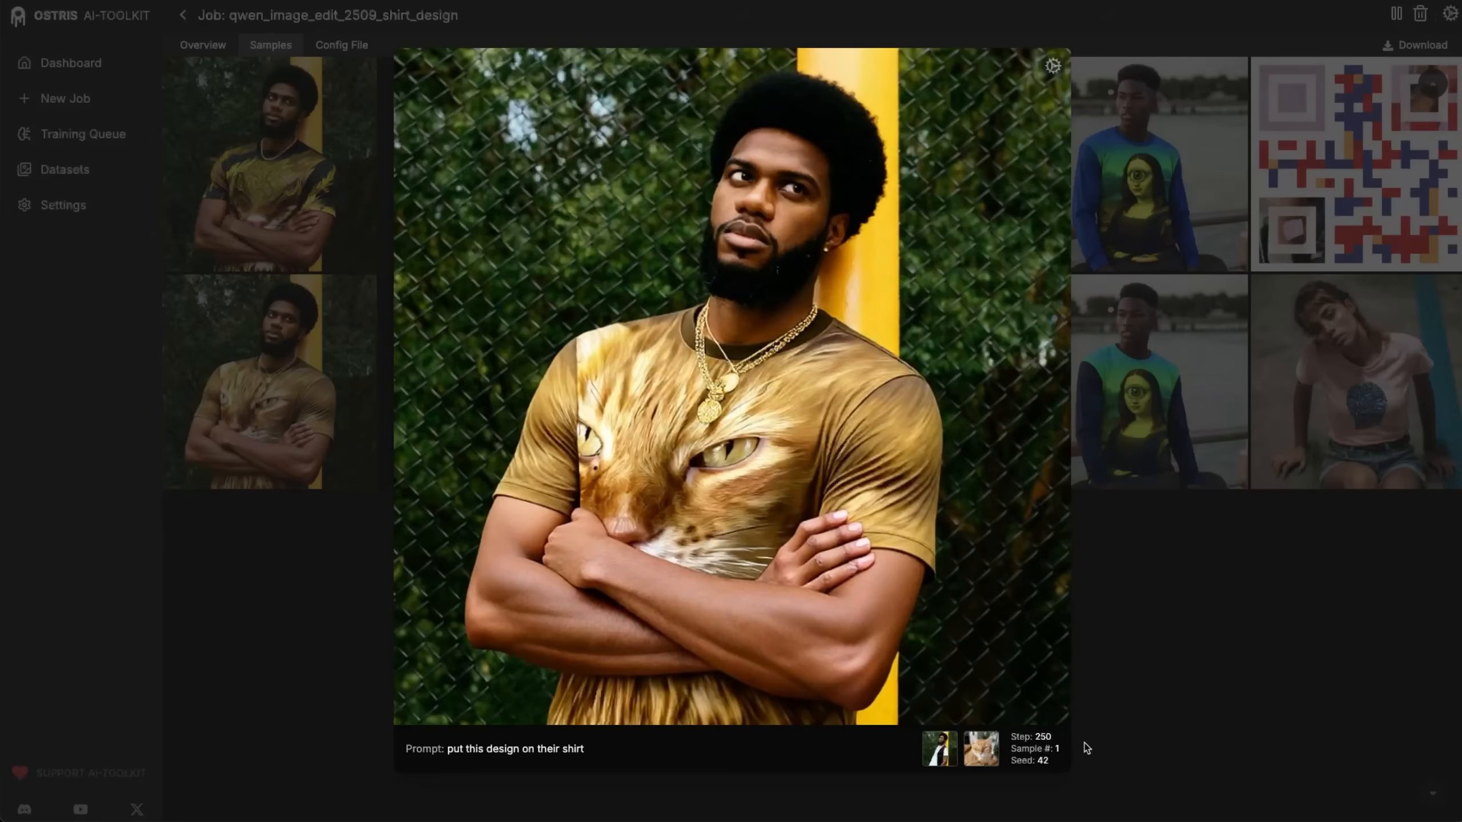
{"action": "key", "text": "Up"}
{"action": "key", "text": "Down"}
{"action": "key", "text": "Up"}
{"action": "key", "text": "Down"}
{"action": "key", "text": "Up"}
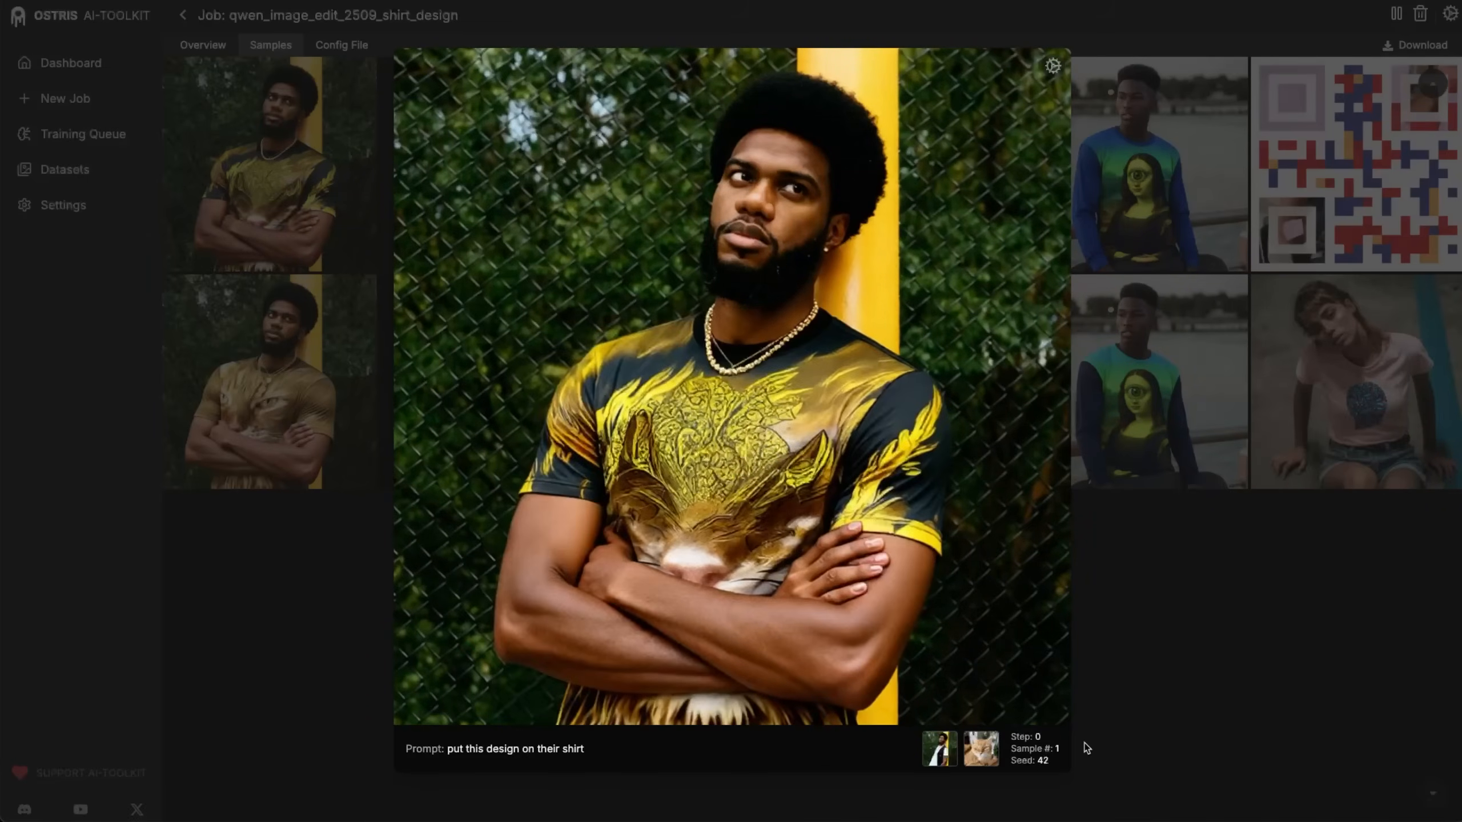
{"action": "key", "text": "Down"}
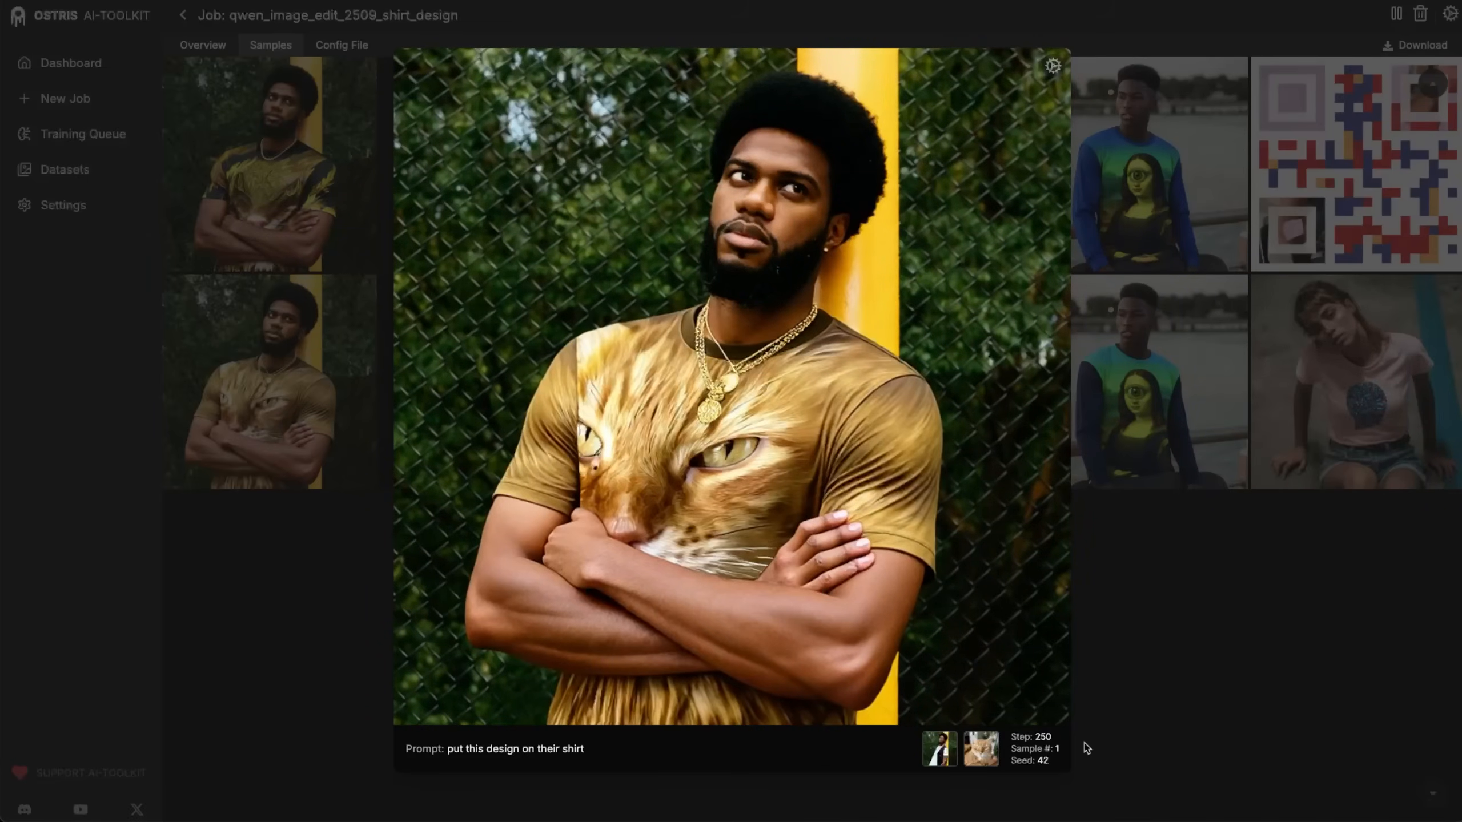
- Compare the second sample, the logo design, between step 0 and step 250
{"action": "key", "text": "Right"}
{"action": "key", "text": "Up"}
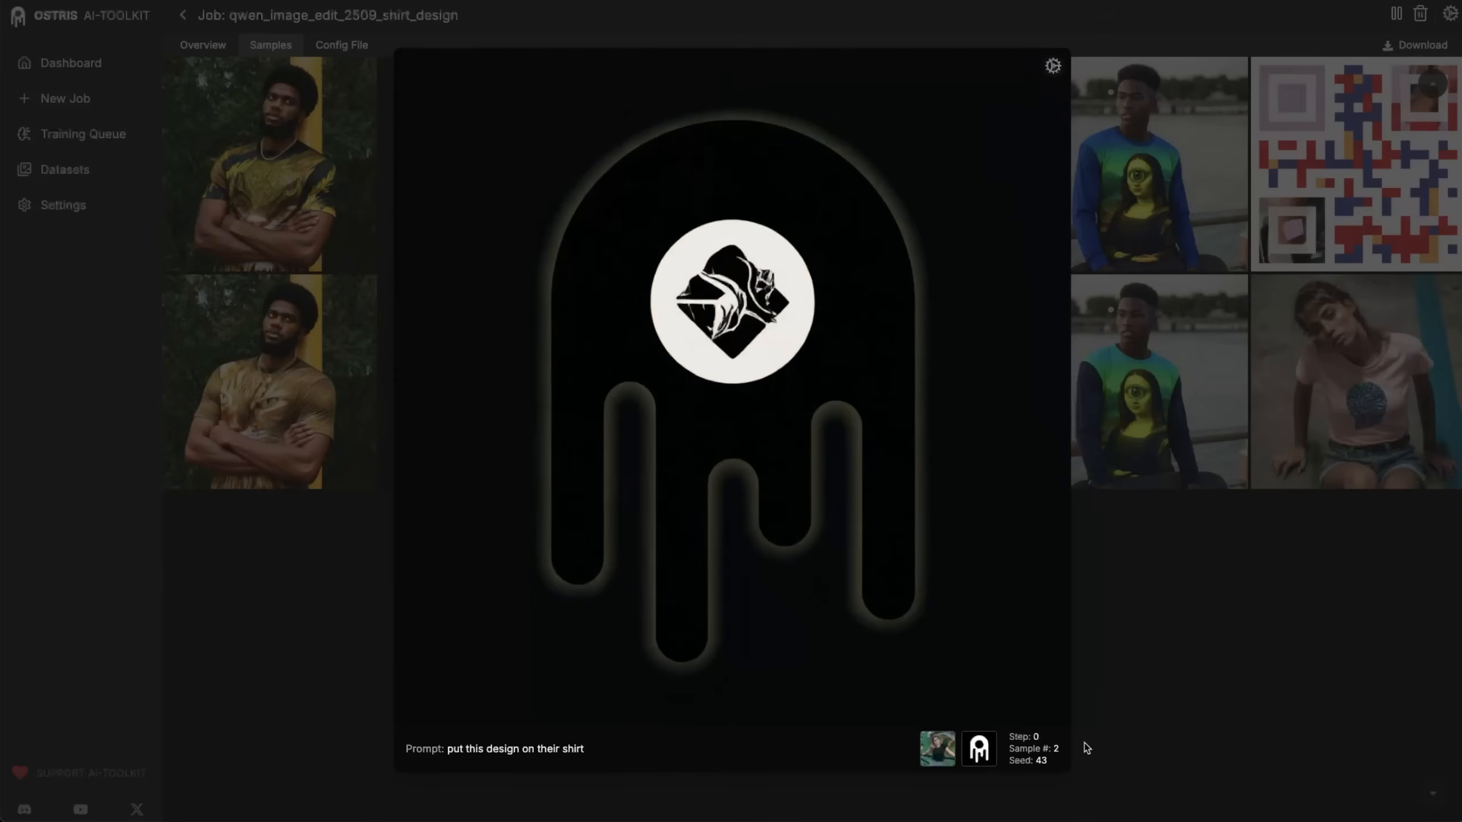
{"action": "key", "text": "Down"}
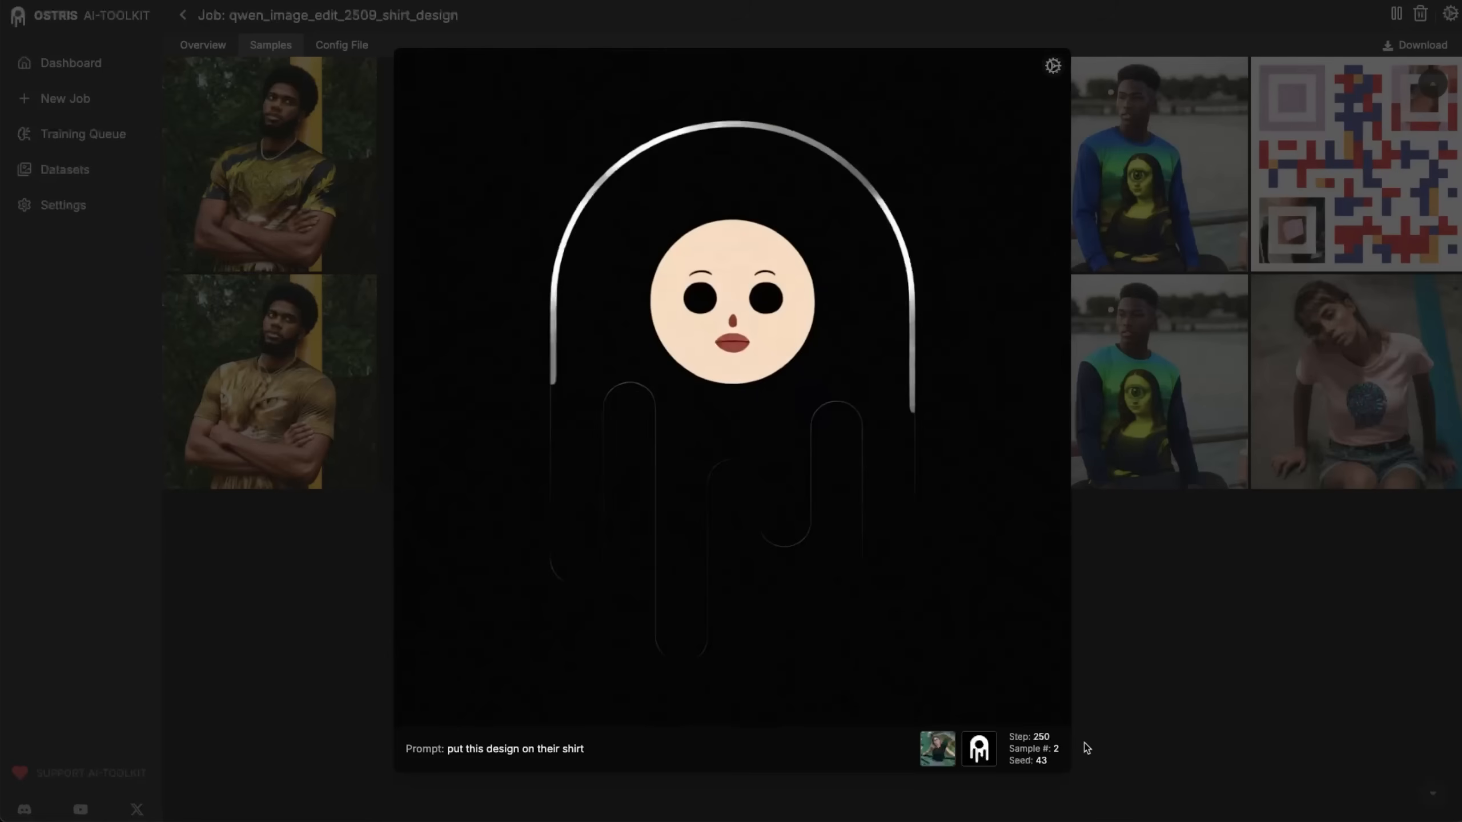
- Recheck the logo design sample by switching between its step 250 result and step 0 baseline twice more
{"action": "key", "text": "Up"}
{"action": "key", "text": "Down"}
{"action": "key", "text": "Up"}
{"action": "key", "text": "Down"}
- Compare the third sample, the curly-haired portrait design, at step 250 with its step 0 baseline
{"action": "key", "text": "Right"}
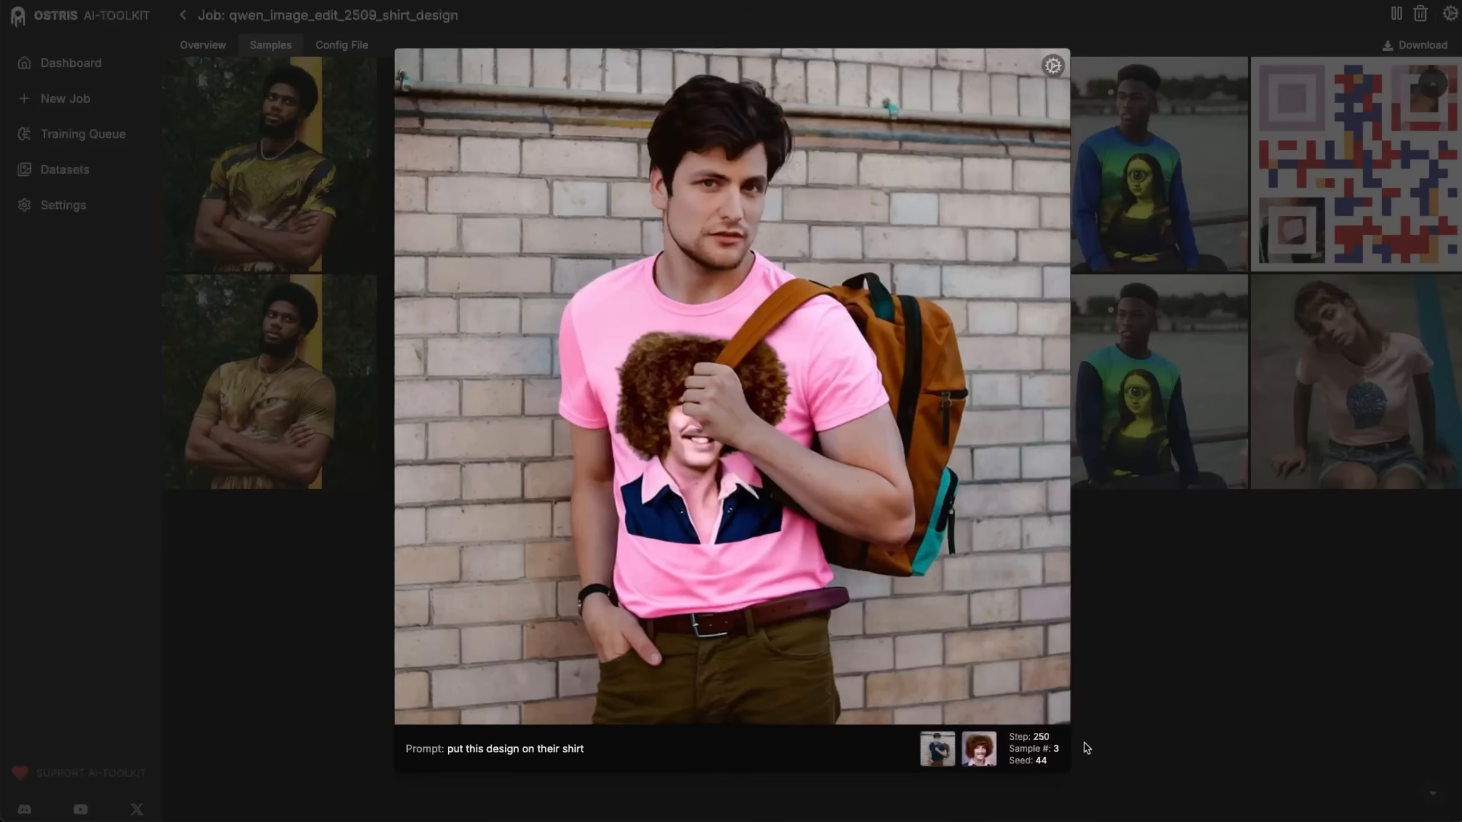
{"action": "key", "text": "Up"}
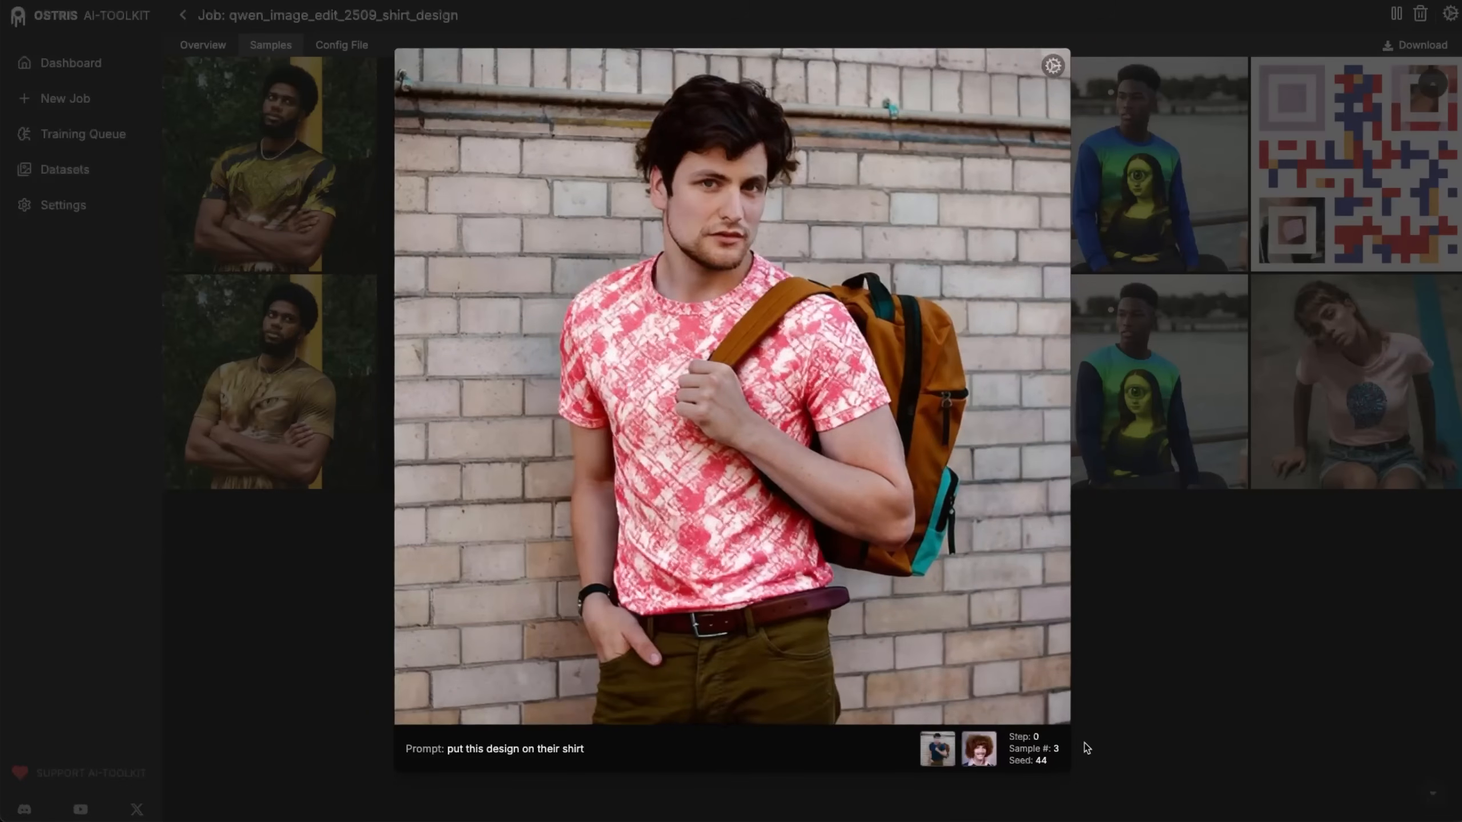
{"action": "key", "text": "Down"}
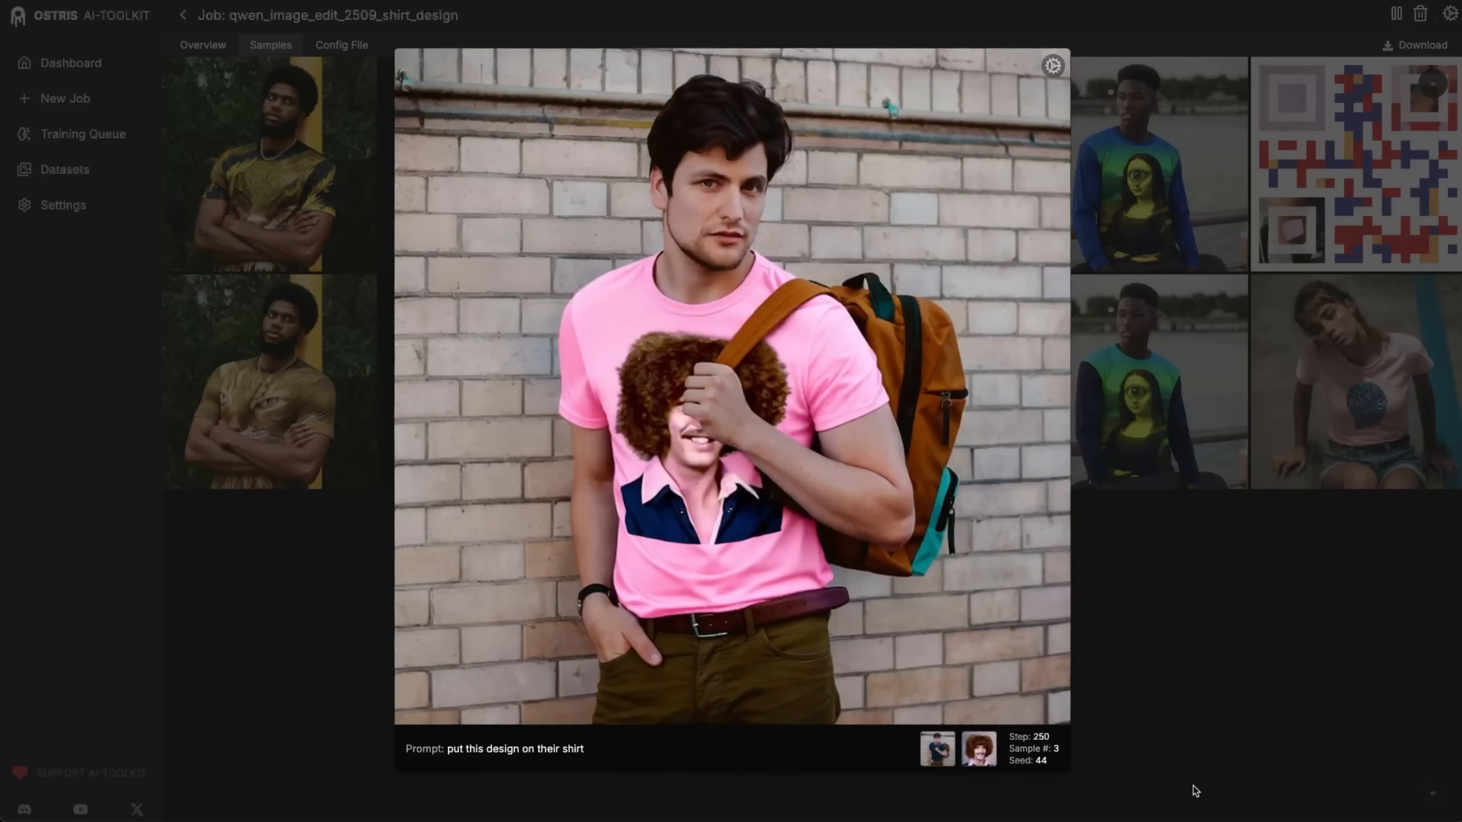
{"action": "key", "text": "Up"}
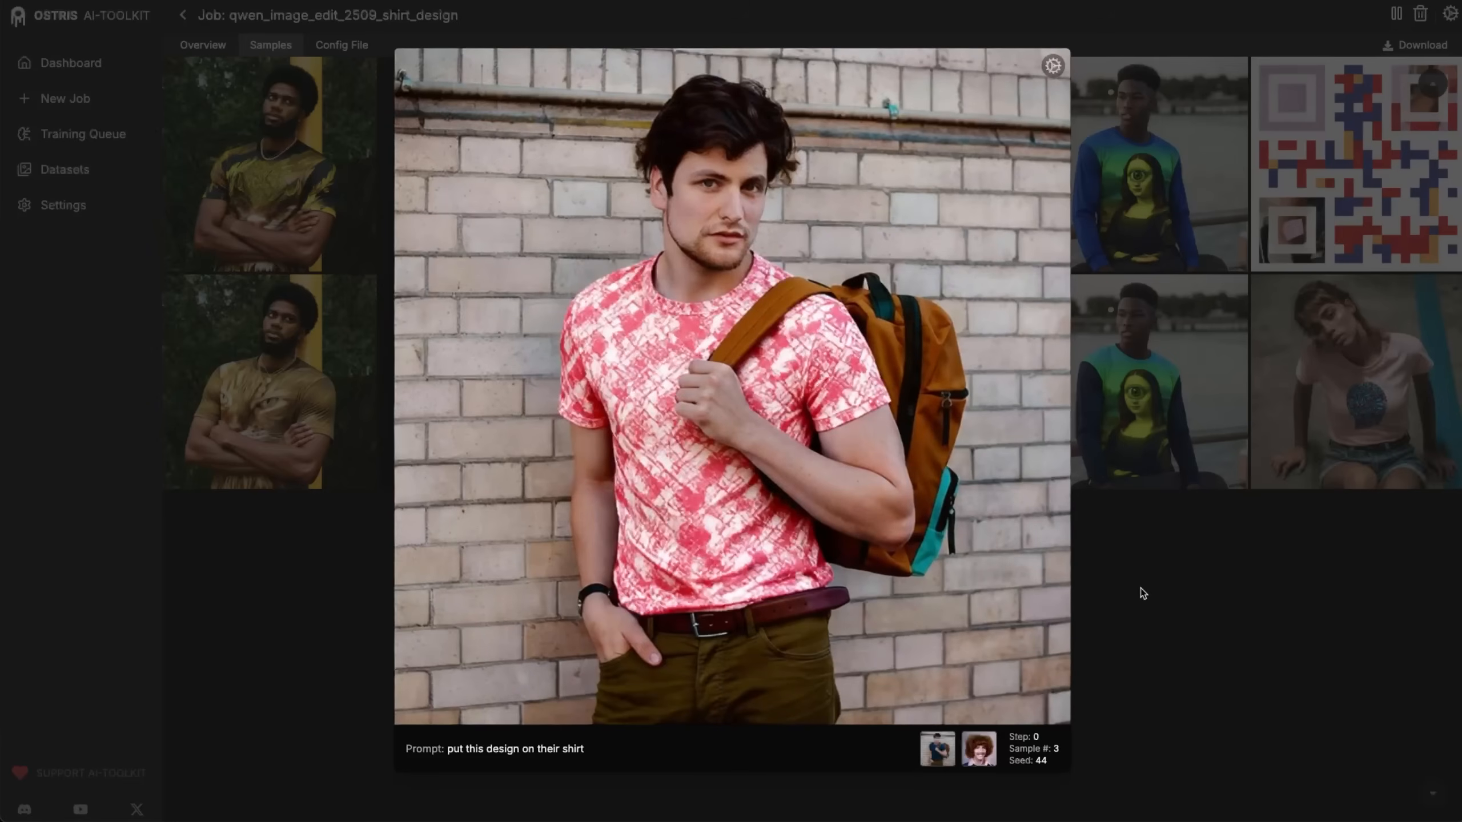
{"action": "key", "text": "Down"}
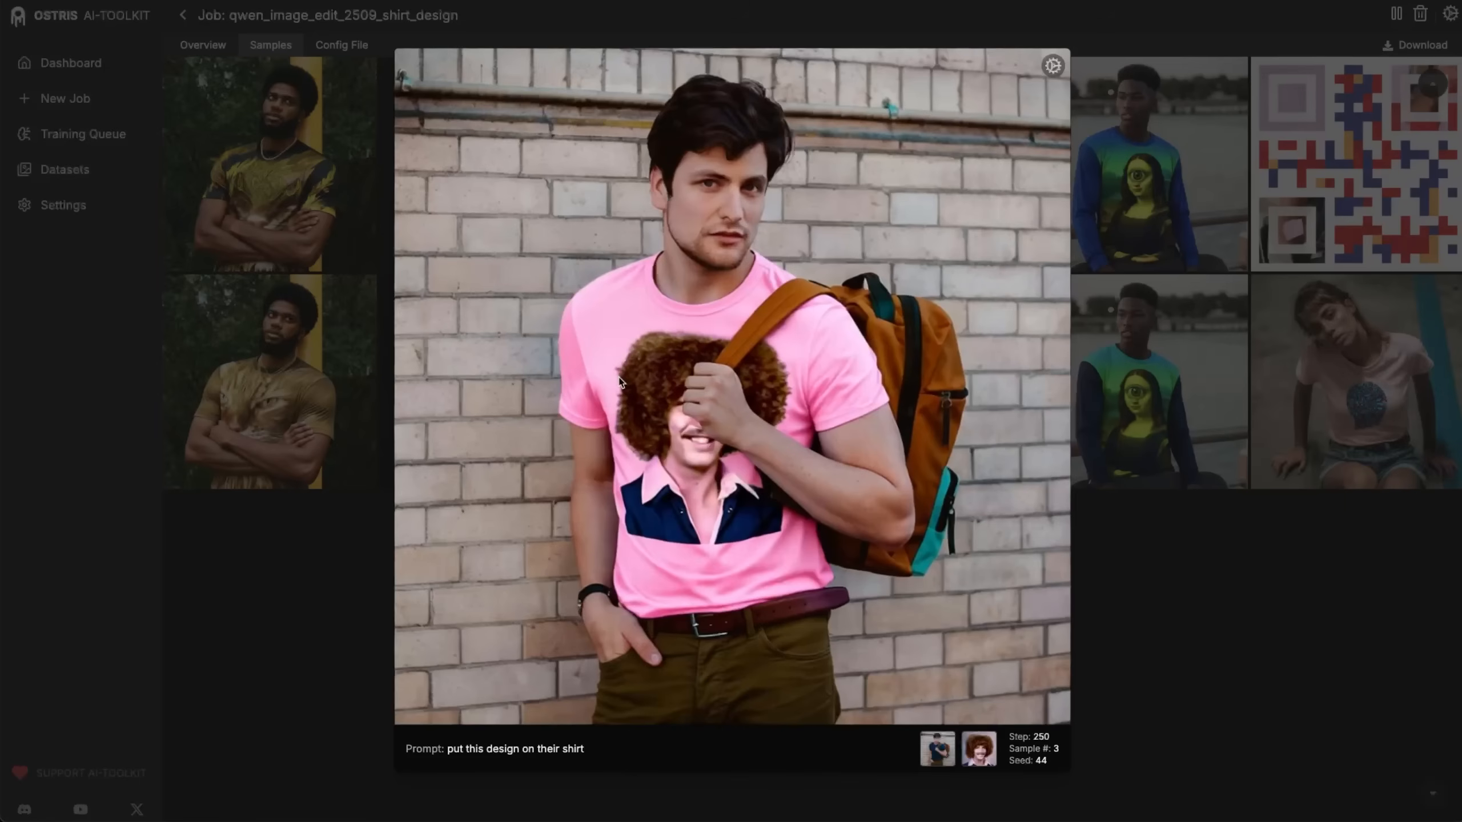
- View the emoji sample at step 250, and repeatedly compare the fifth sample, the Mona Lisa design, with its step 0 baseline
{"action": "key", "text": "Right"}
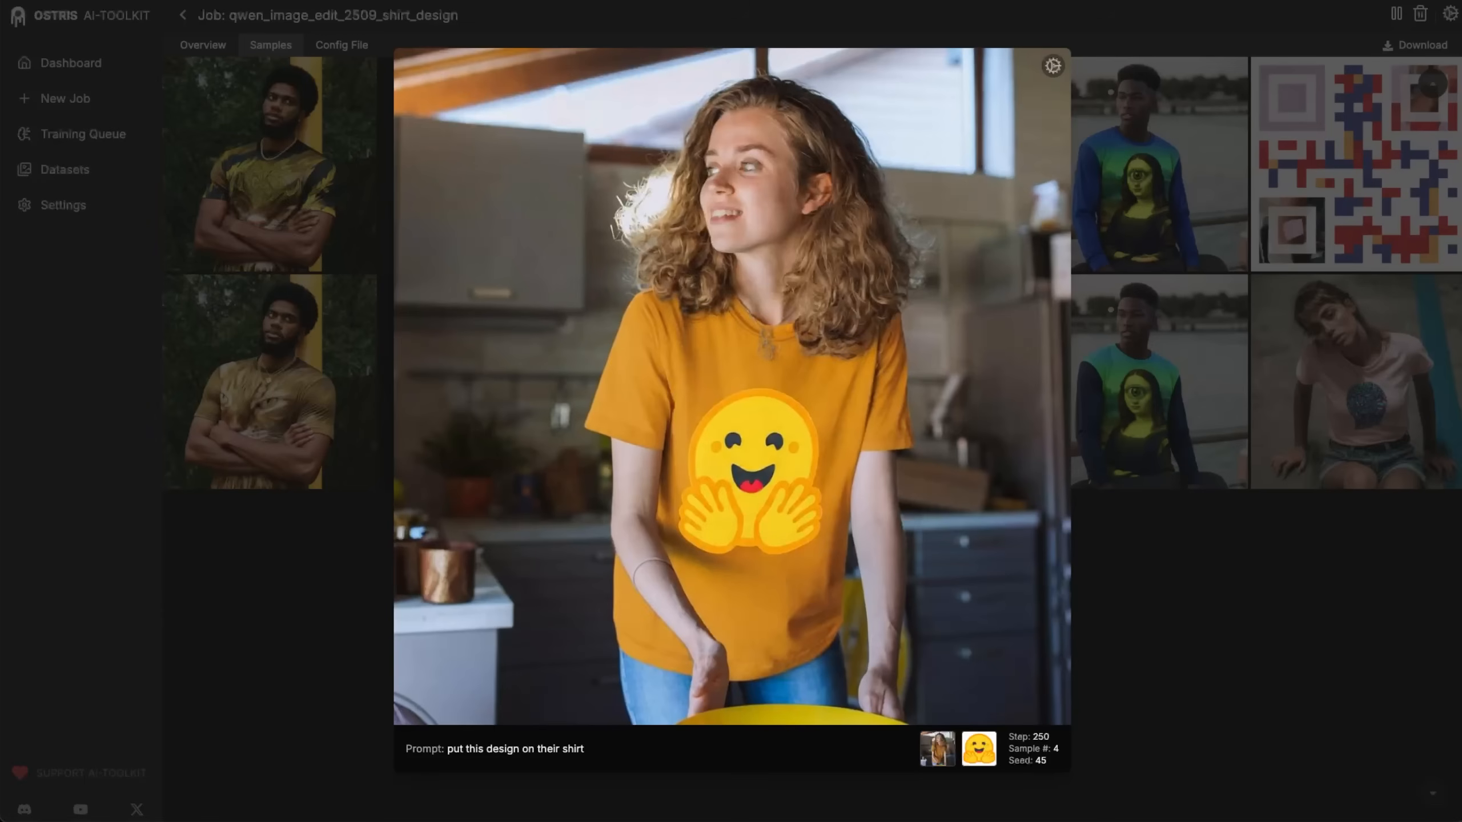
{"action": "key", "text": "Right"}
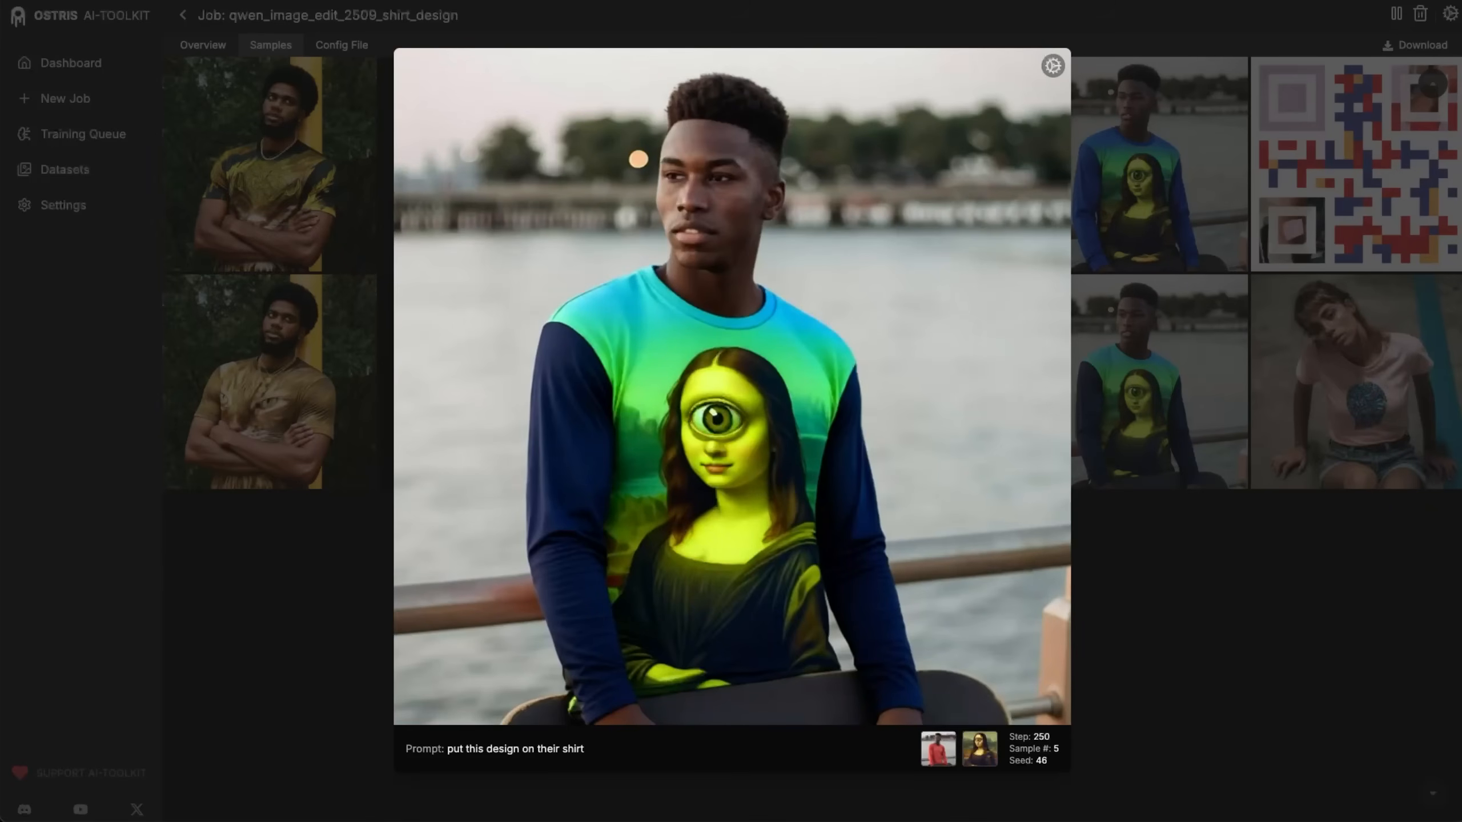
{"action": "key", "text": "Up"}
{"action": "key", "text": "Down"}
{"action": "key", "text": "Up"}
{"action": "key", "text": "Down"}
{"action": "key", "text": "Up"}
{"action": "key", "text": "Down"}
- Compare the sixth sample, the QR code design, between step 250 and step 0, and close the sample viewer
{"action": "key", "text": "Right"}
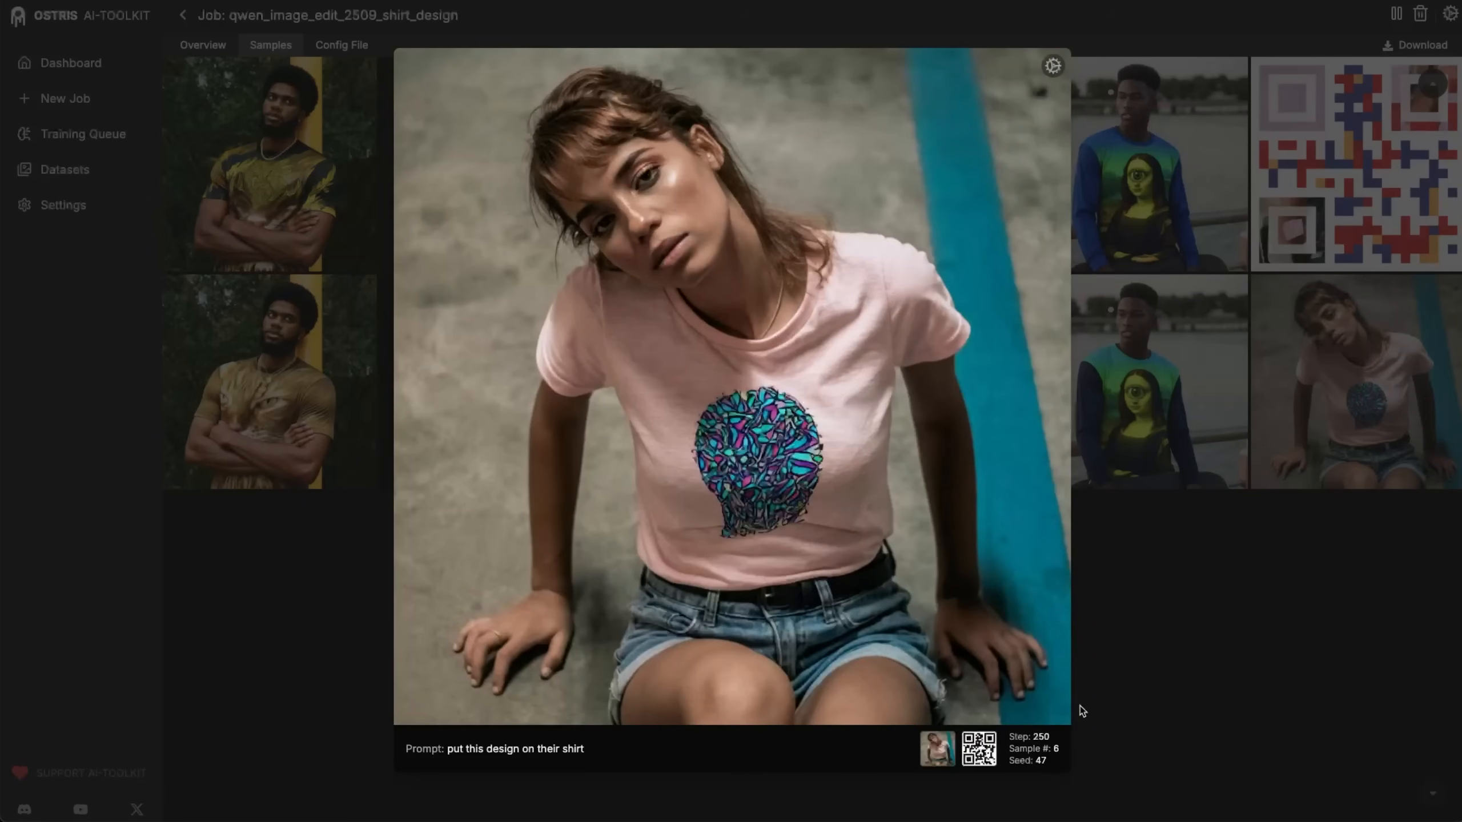
{"action": "key", "text": "Up"}
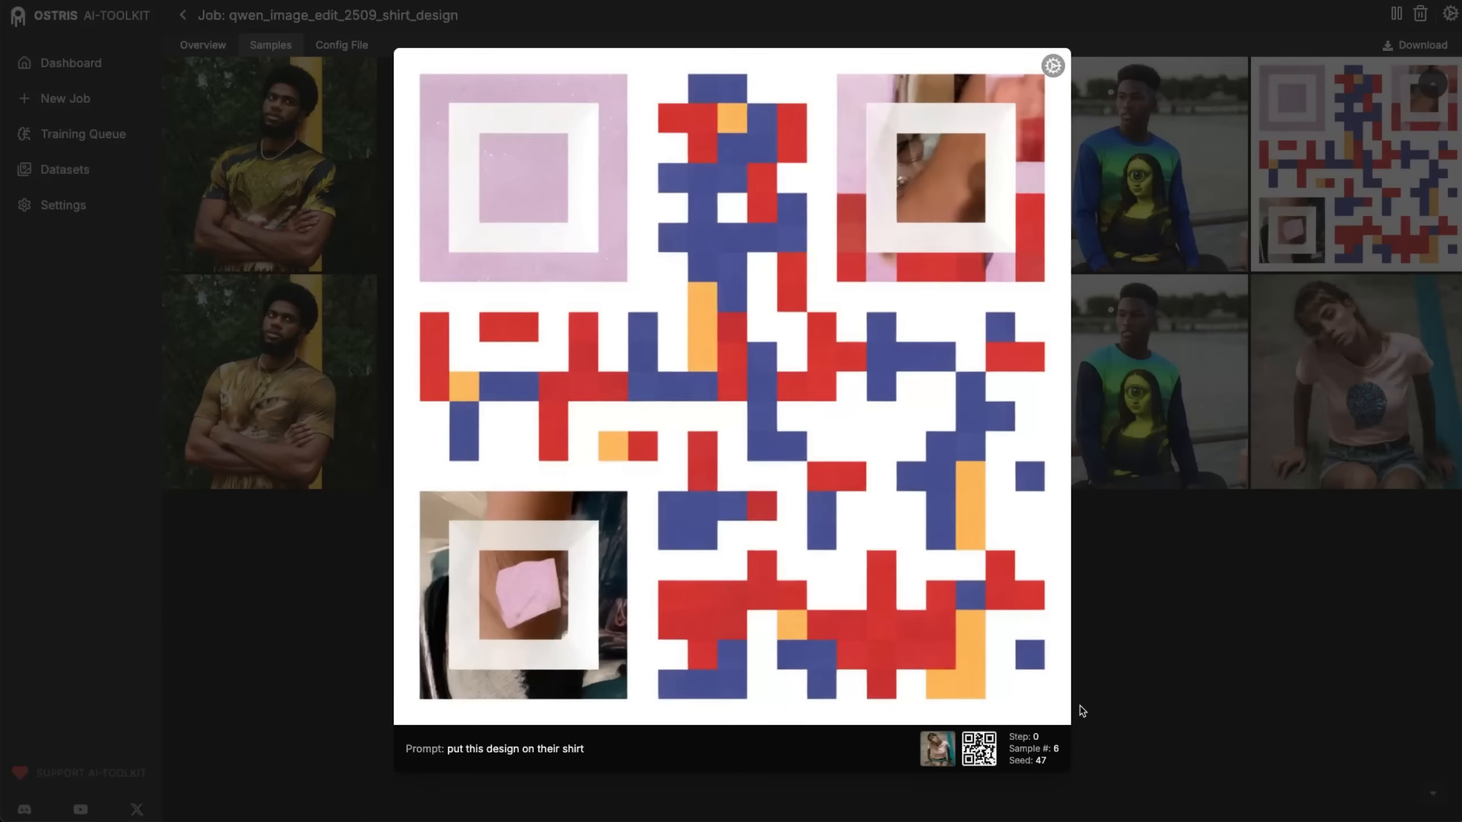
{"action": "key", "text": "Down"}
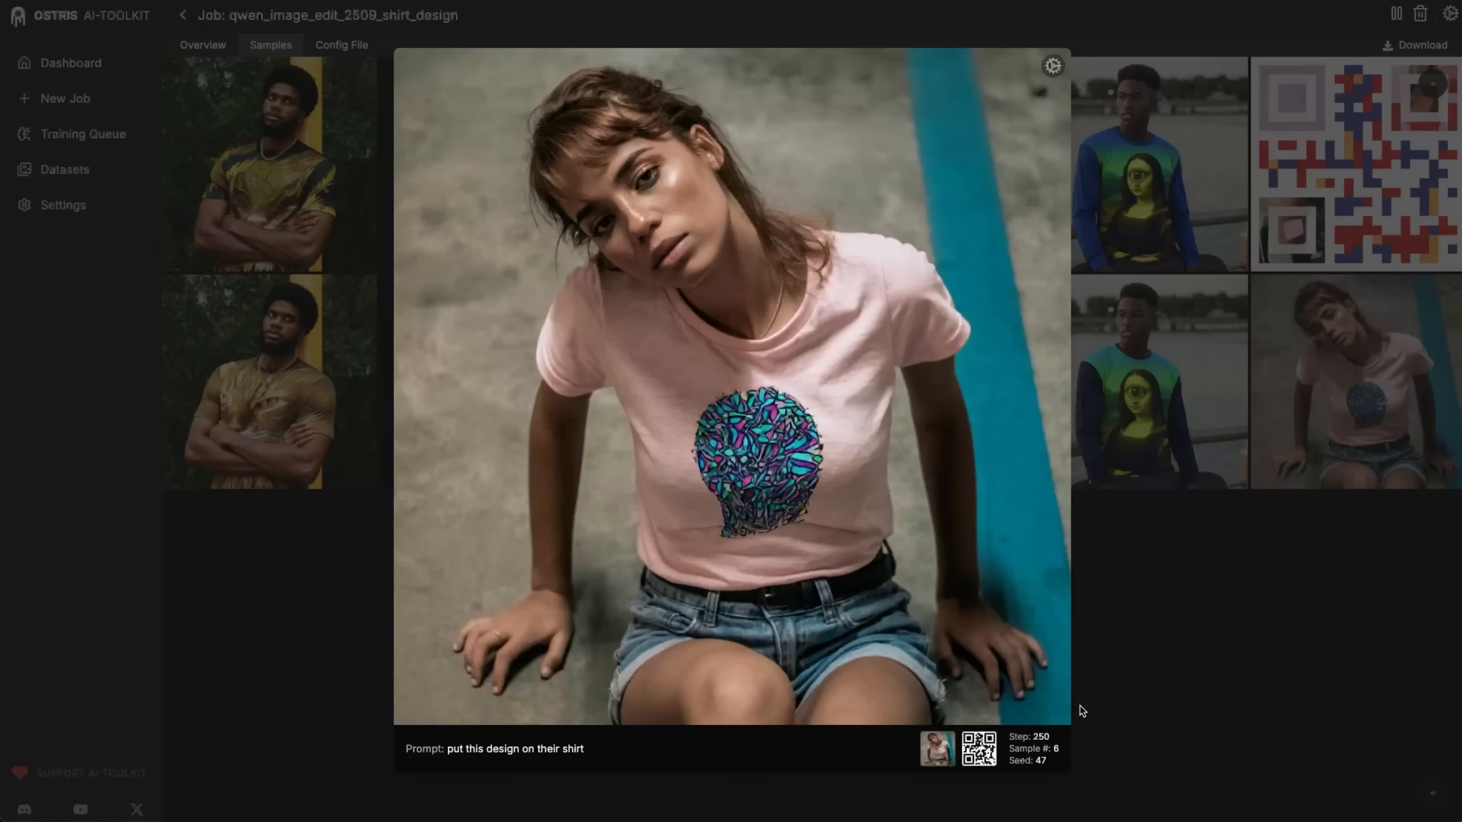
{"action": "left_click", "coordinate": [1234, 534]}
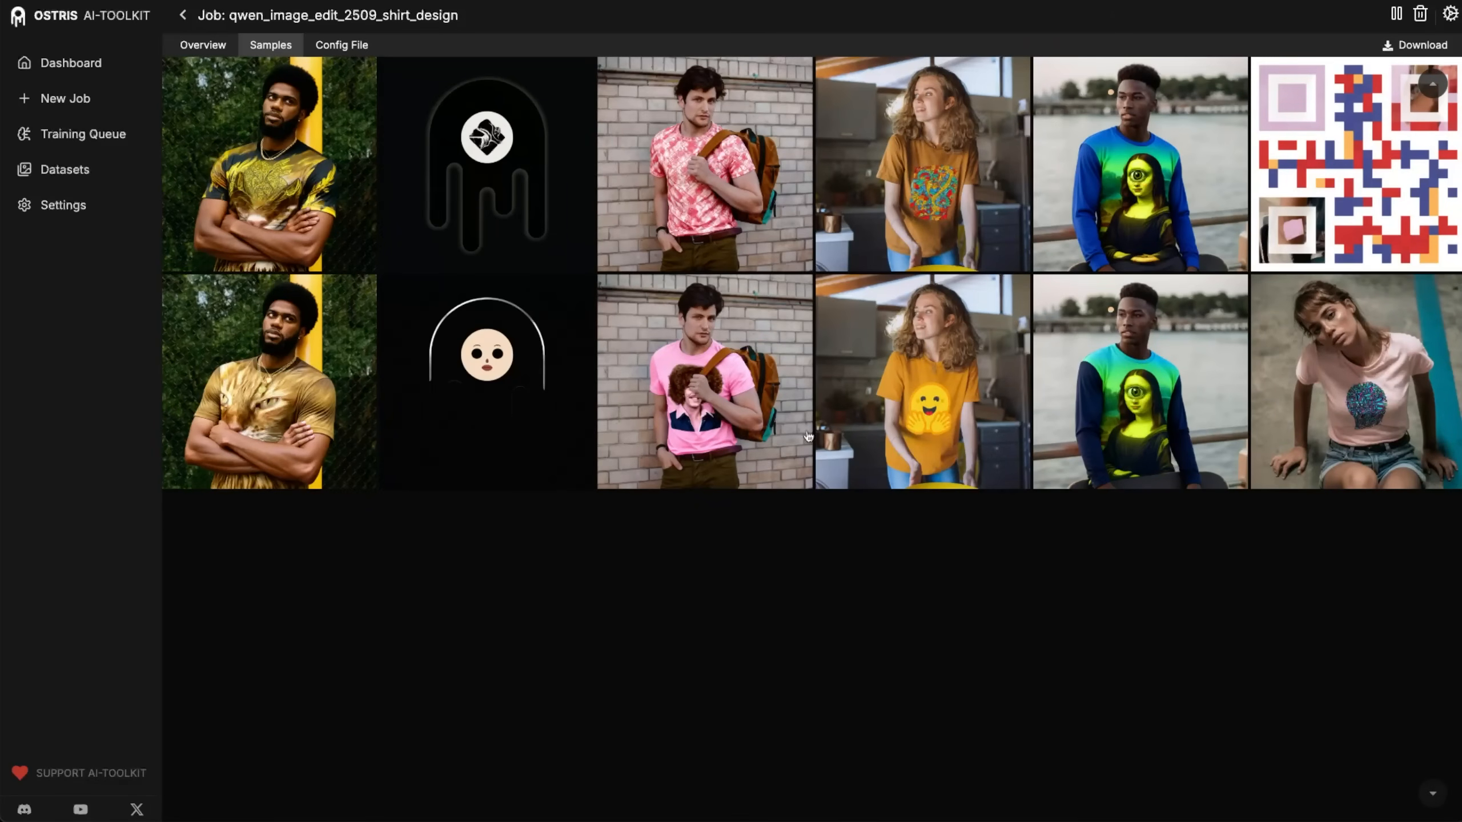
- Check the shirt design job's training progress in its overview, and return to the earliest rows of its samples
{"action": "left_click", "coordinate": [198, 51]}
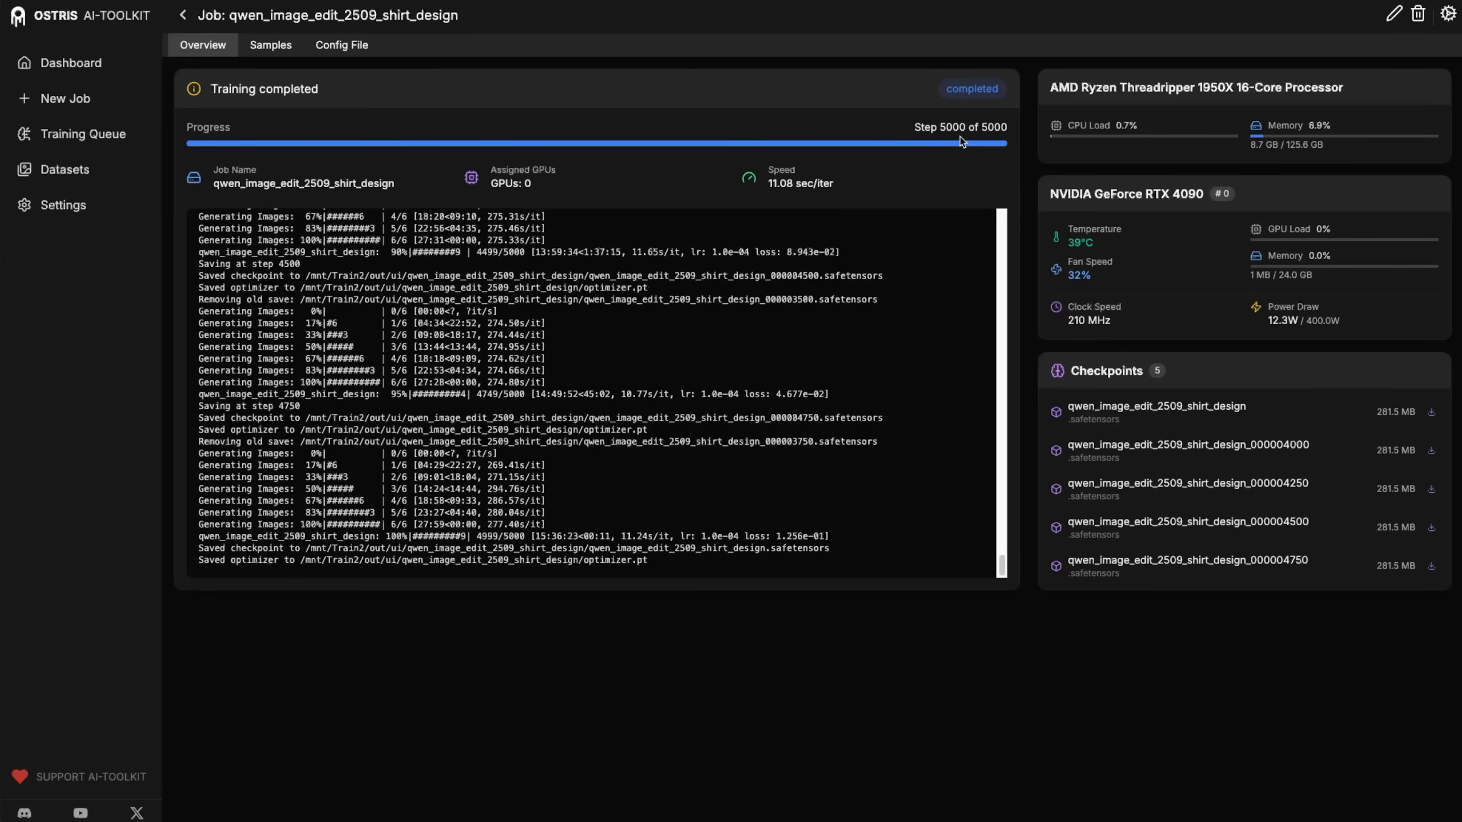
{"action": "left_click", "coordinate": [271, 48]}
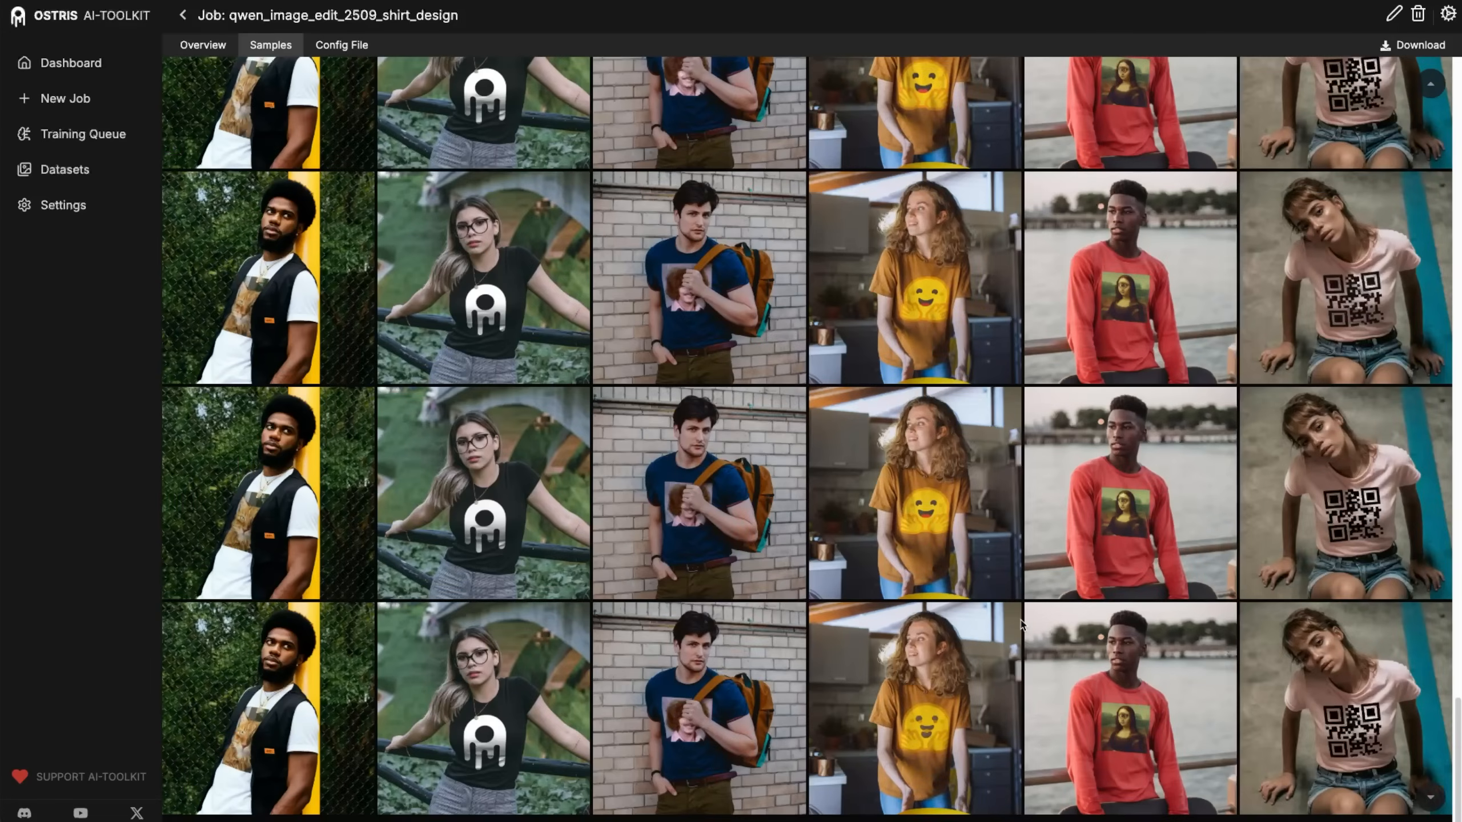
{"action": "scroll", "coordinate": [1020, 624], "scroll_direction": "up", "scroll_amount": 15}
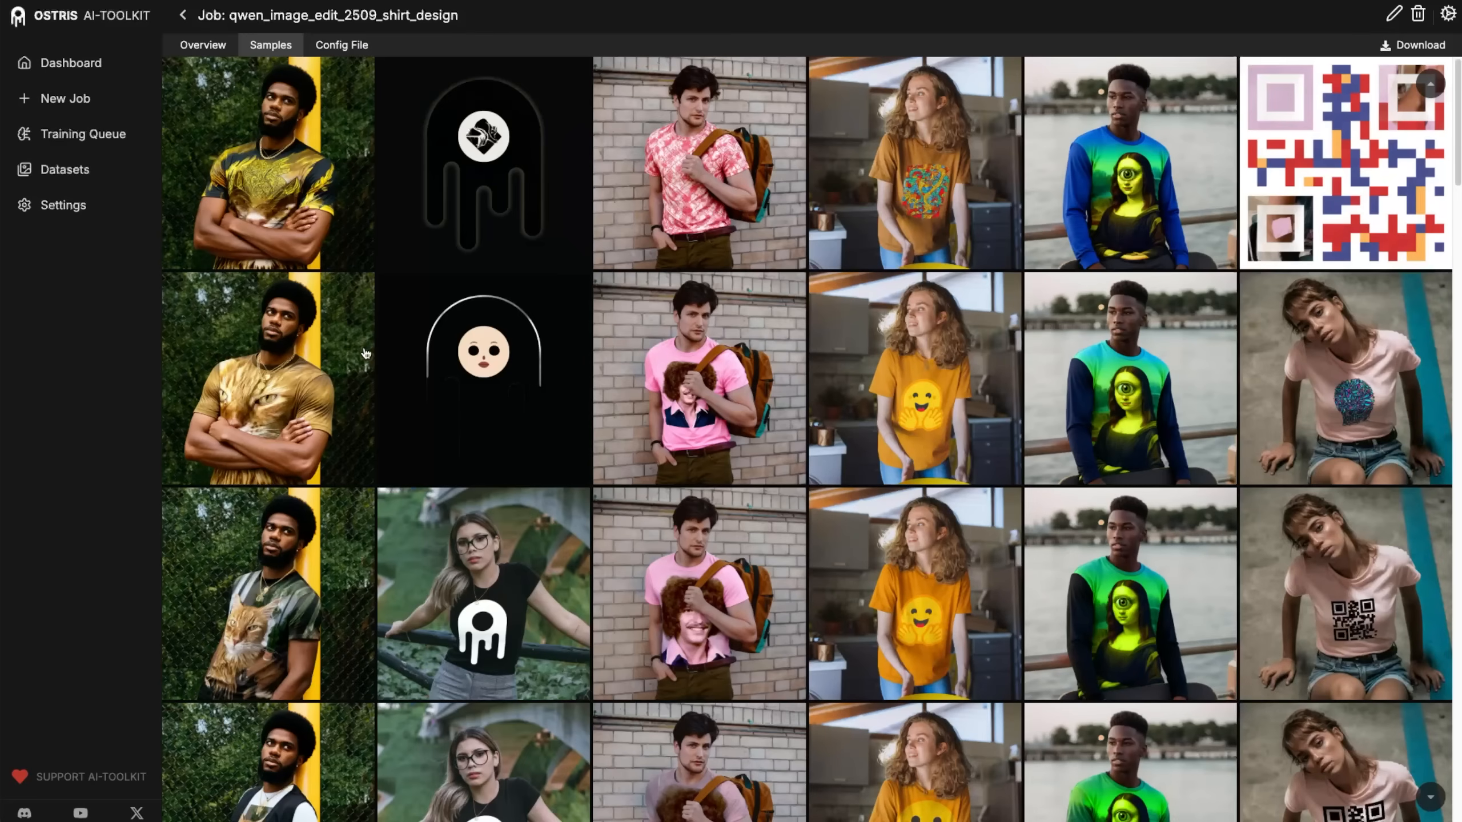
- Open the logo design sample at step 0 and examine its progression through the checkpoints up to step 4,750
{"action": "left_click", "coordinate": [490, 137]}
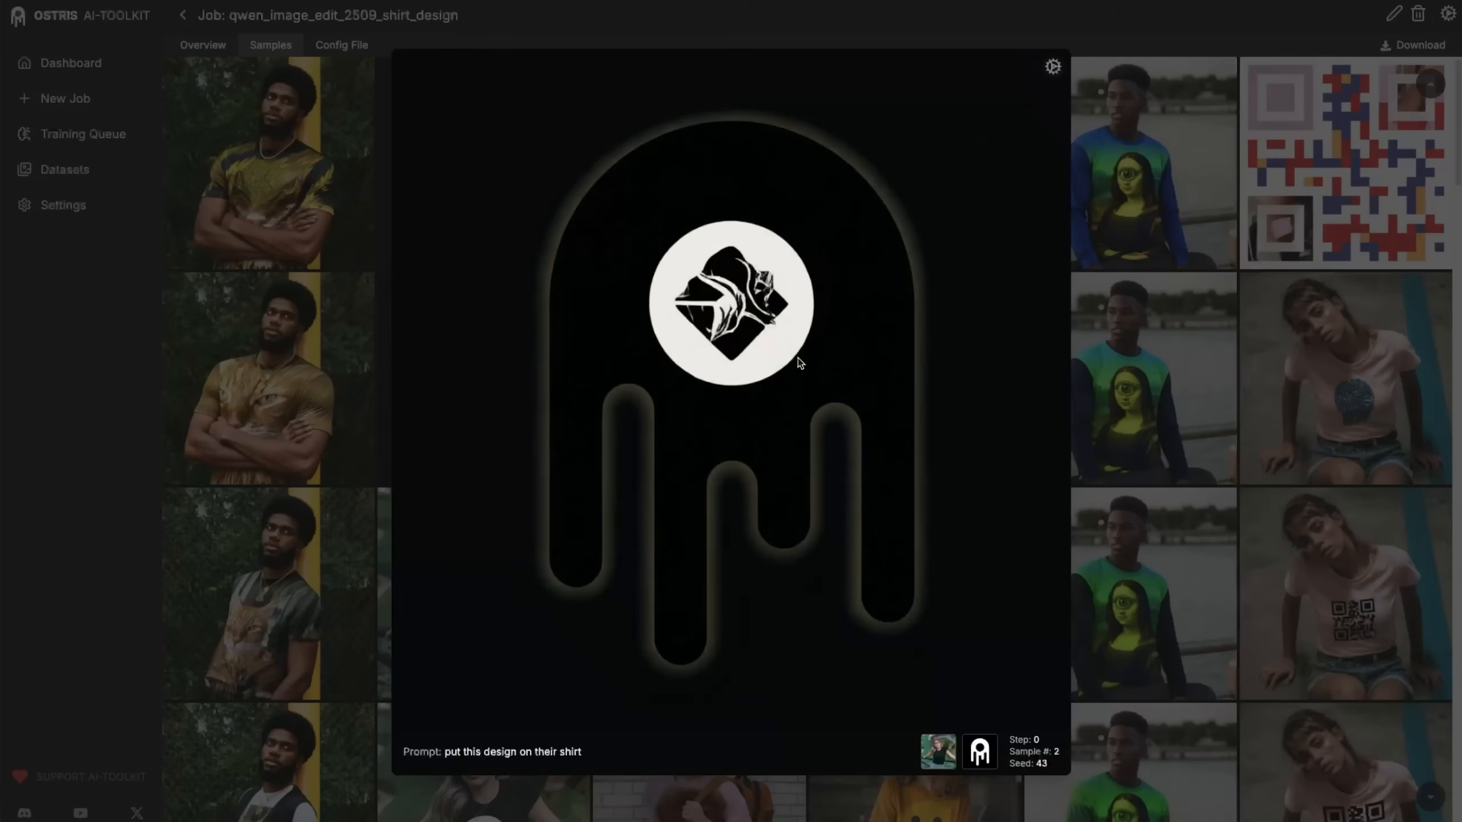
{"action": "key", "text": "Down"}
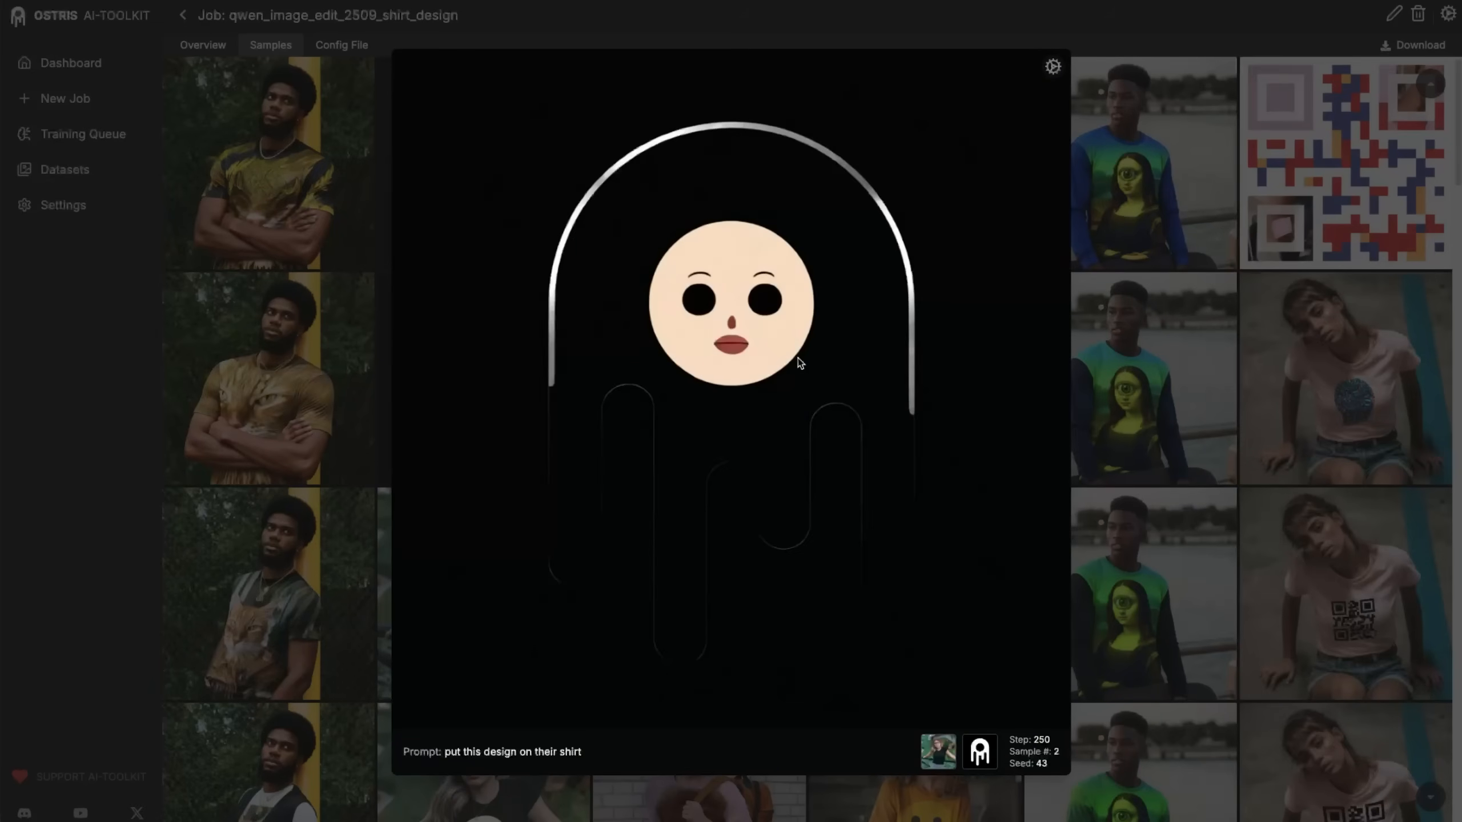
{"action": "key", "text": "Down"}
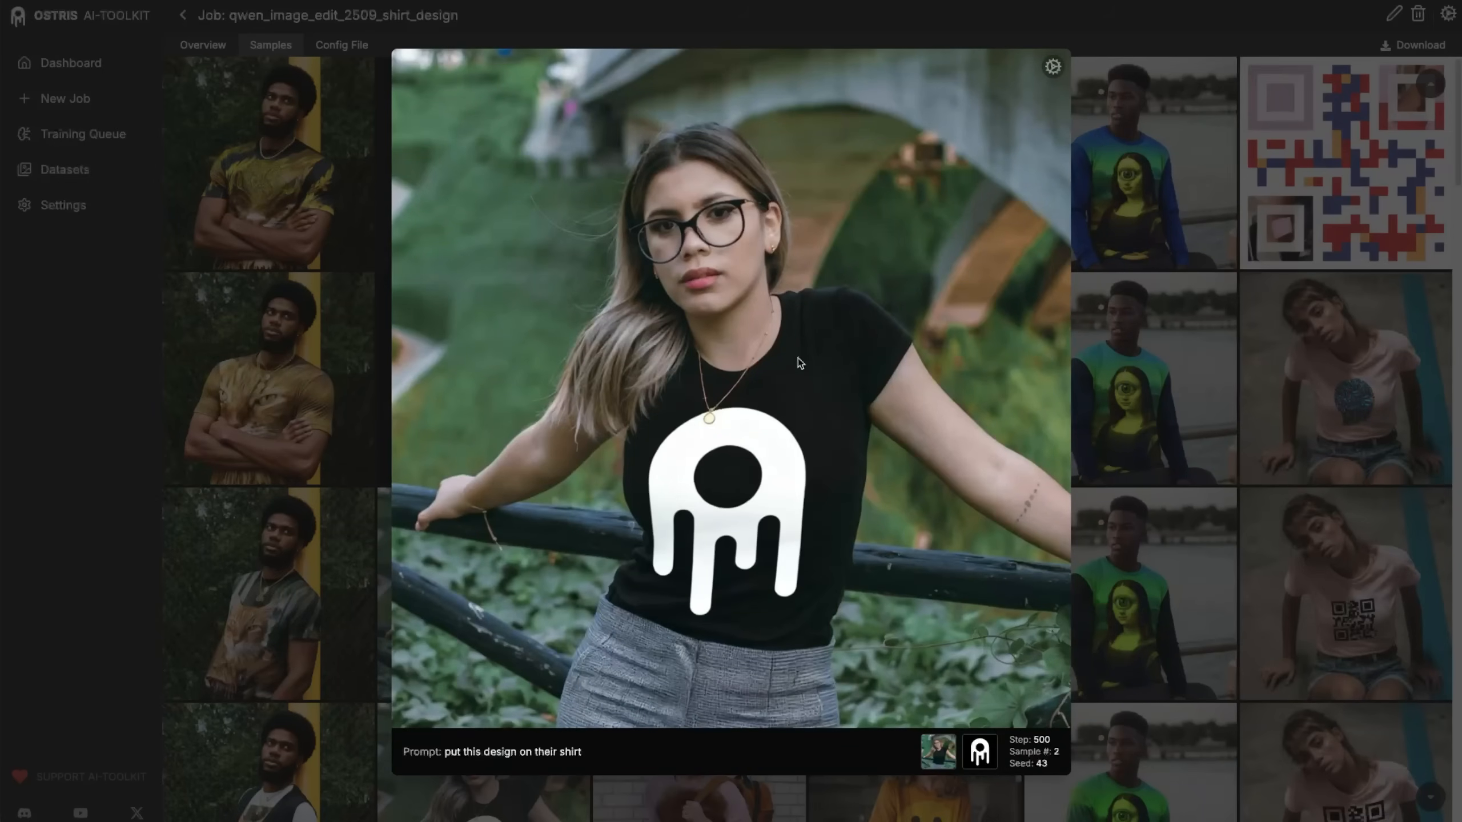
{"action": "key", "text": "Down"}
{"action": "key", "text": "Down"}
{"action": "key", "text": "Down"}
{"action": "key", "text": "Down"}
{"action": "key", "text": "Down"}
{"action": "key", "text": "Down"}
{"action": "key", "text": "Down"}
{"action": "key", "text": "Down"}
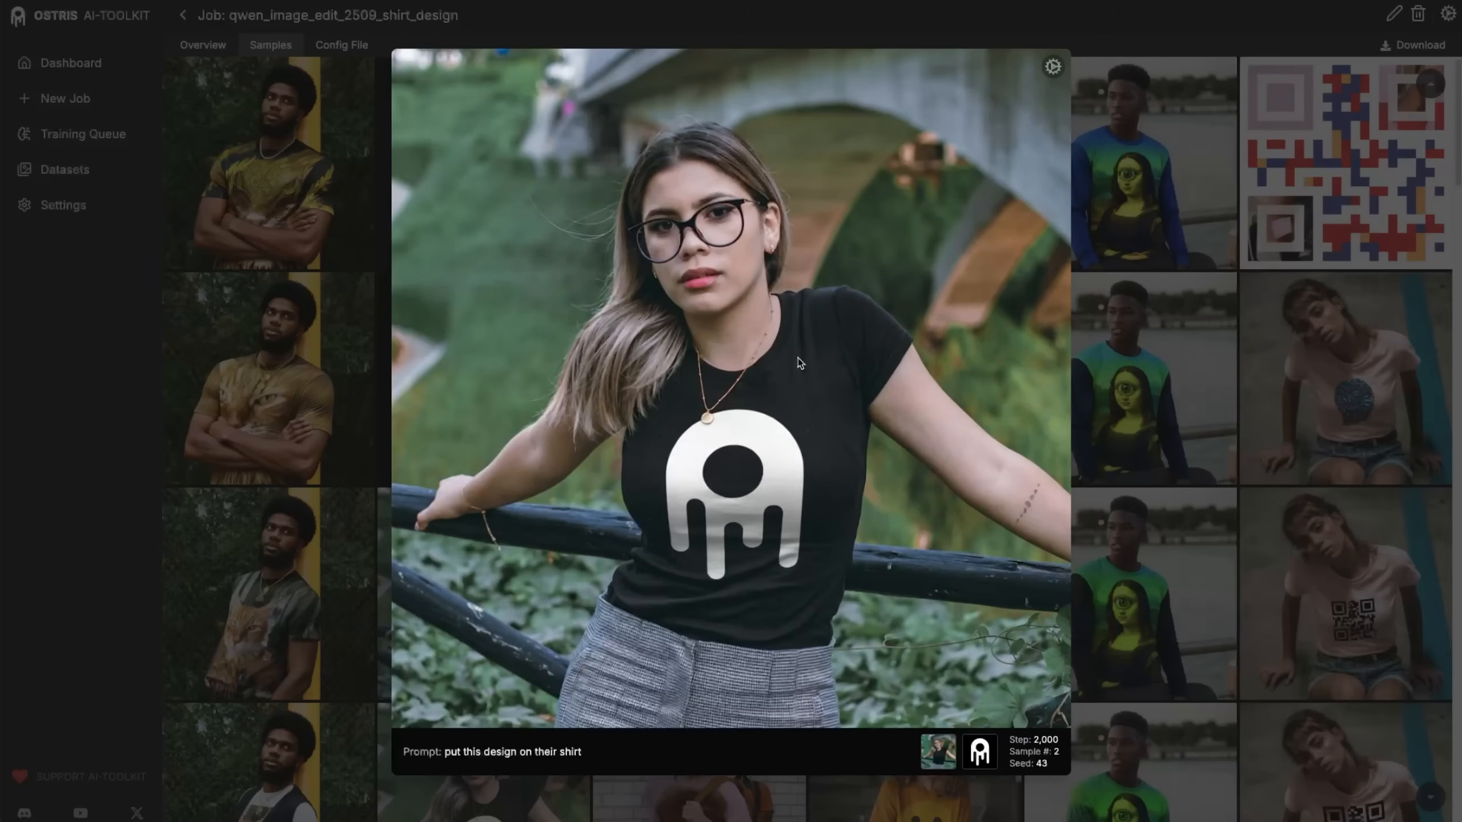
{"action": "key", "text": "Down"}
{"action": "key", "text": "Down"}
{"action": "key", "text": "Down"}
{"action": "key", "text": "Down"}
{"action": "key", "text": "Down"}
{"action": "key", "text": "Down"}
{"action": "key", "text": "Down"}
{"action": "key", "text": "Down"}
{"action": "key", "text": "Down"}
{"action": "key", "text": "Down"}
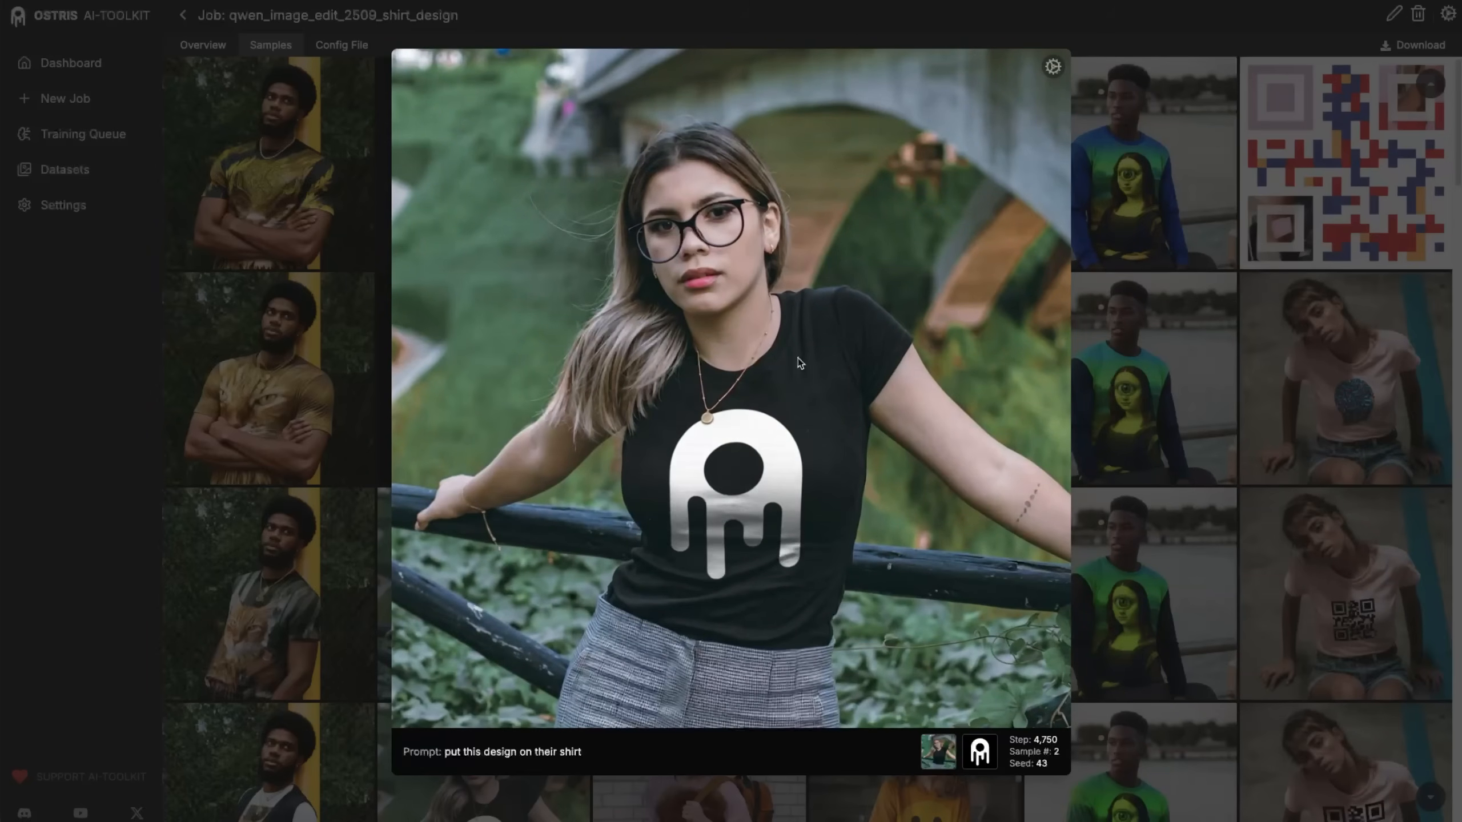
- Compare the logo design's late checkpoints from step 4,500 to step 5,000, and close the sample viewer
{"action": "key", "text": "Up"}
{"action": "key", "text": "Up"}
{"action": "key", "text": "Up"}
{"action": "key", "text": "Up"}
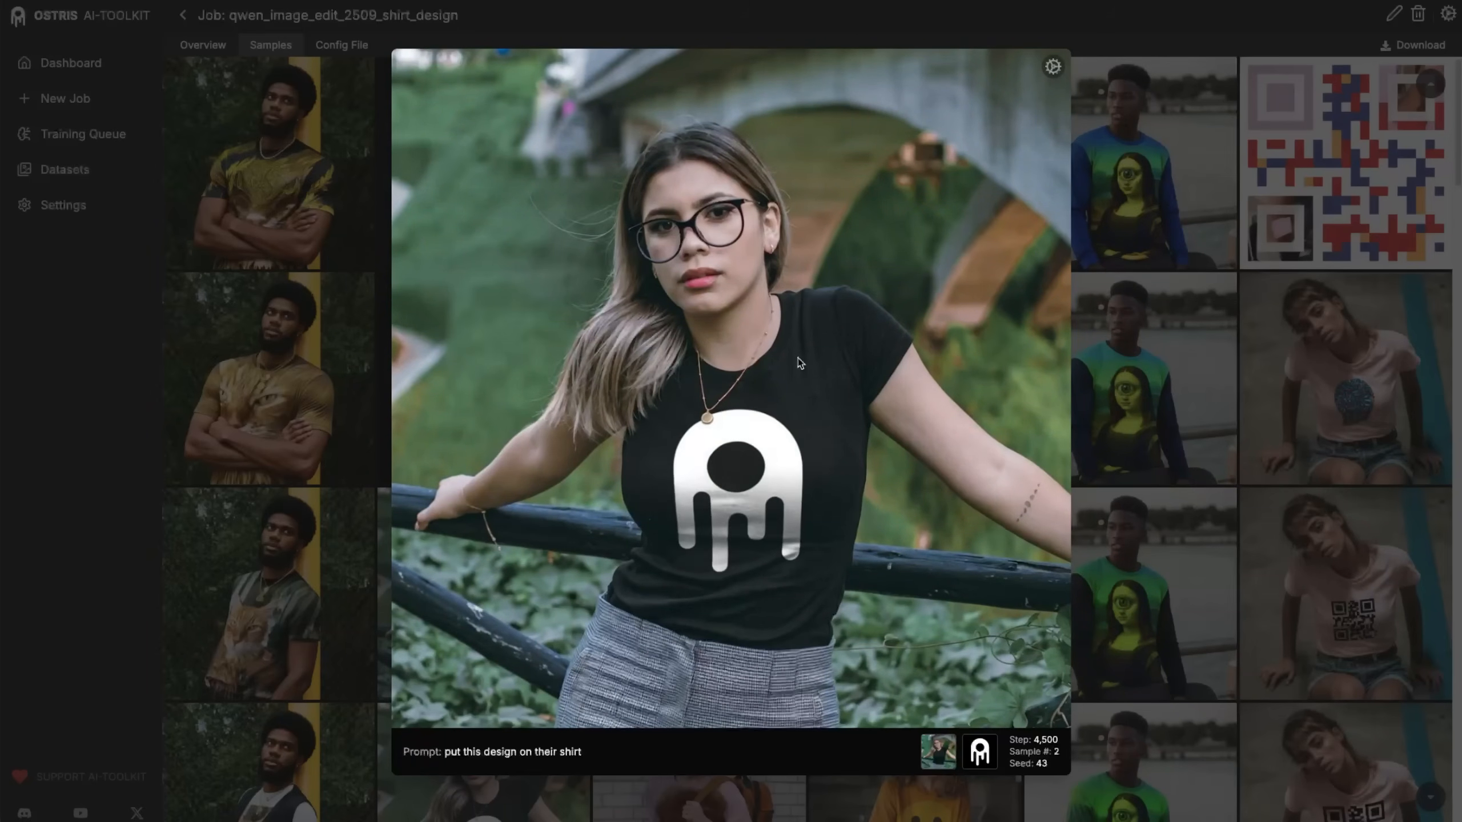
{"action": "key", "text": "Down"}
{"action": "key", "text": "Down"}
{"action": "key", "text": "Down"}
{"action": "key", "text": "Down"}
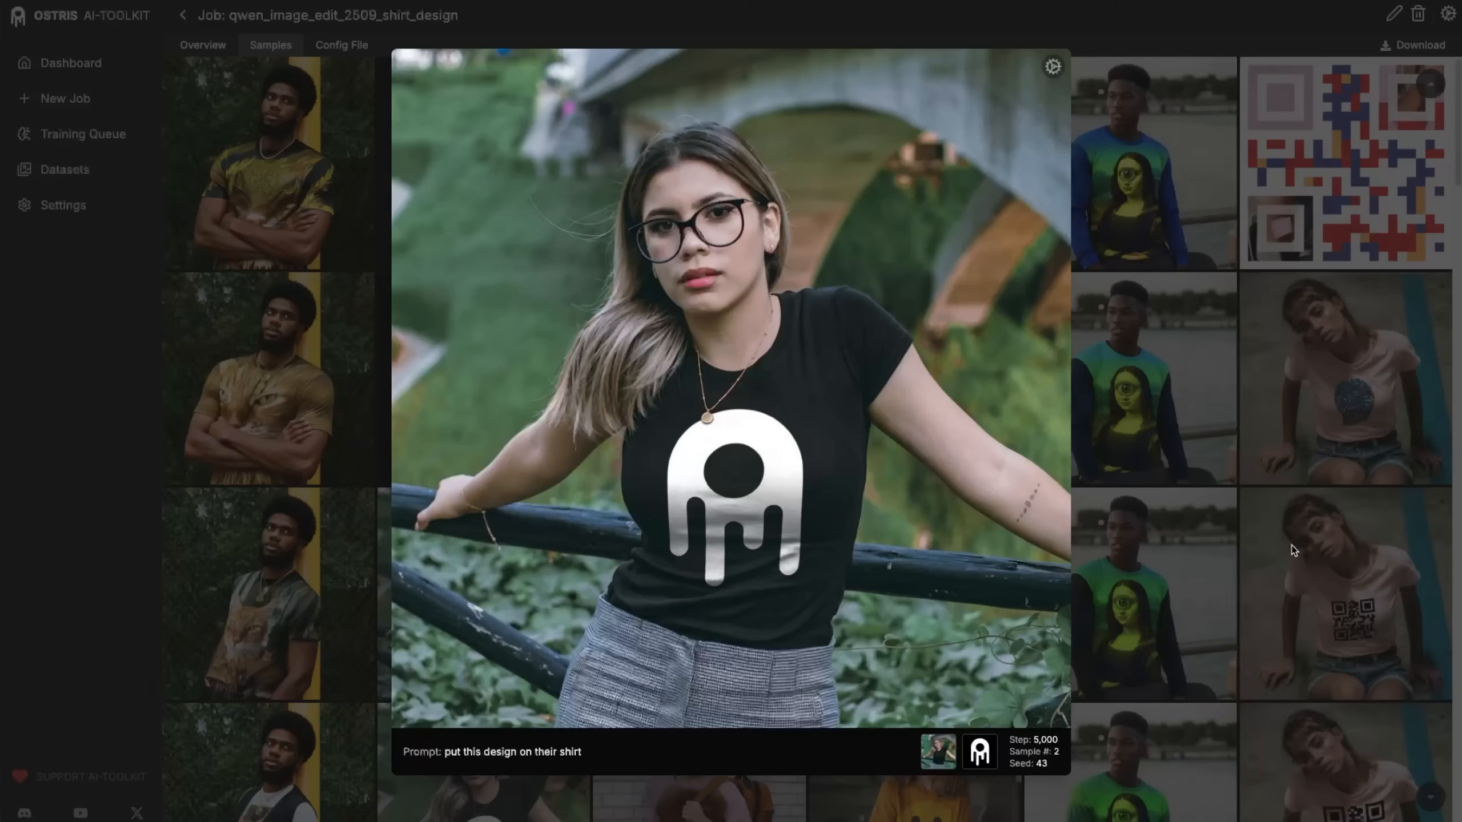
{"action": "left_click", "coordinate": [1213, 560]}
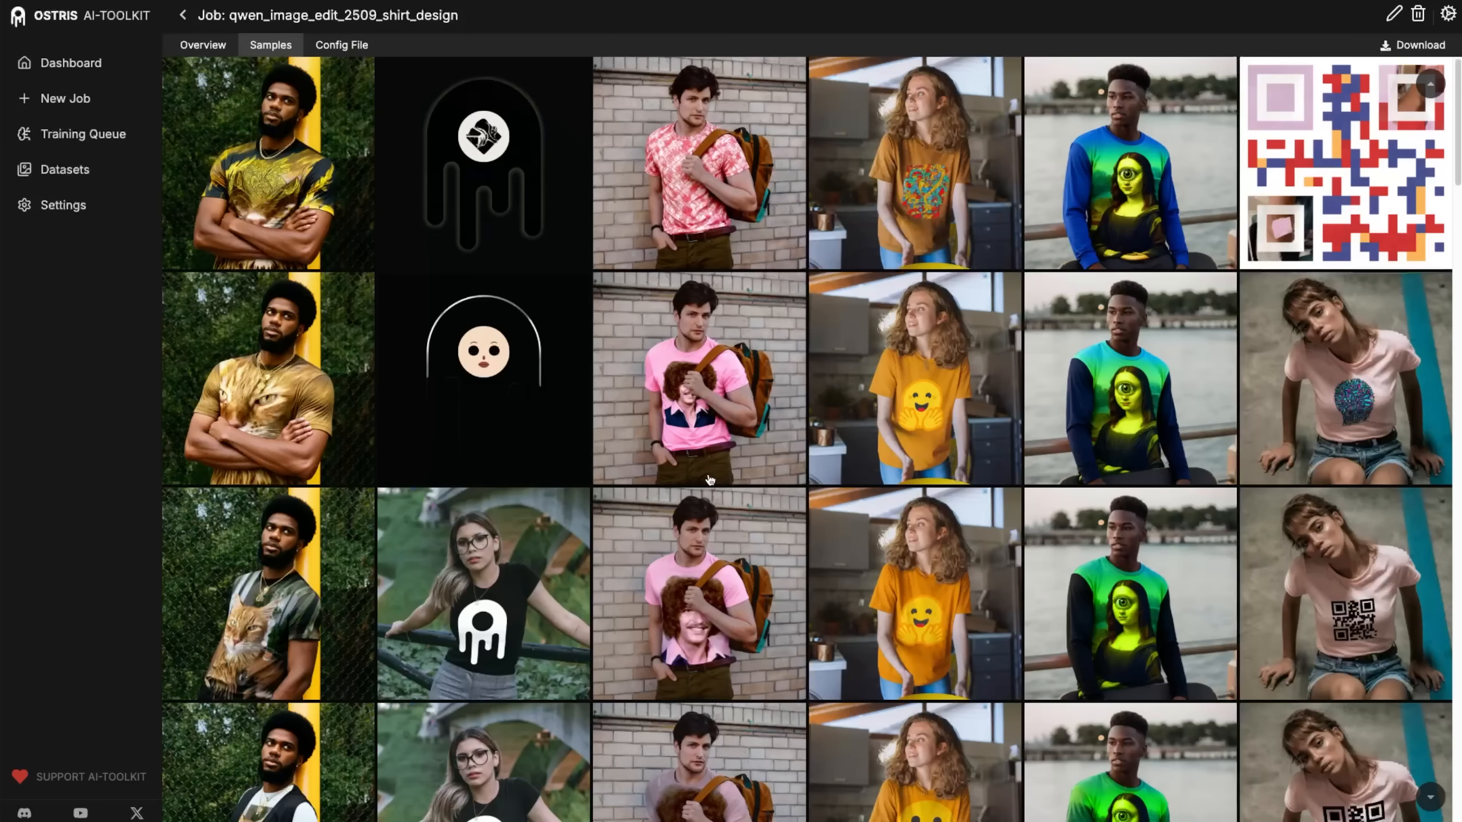
- Examine the curly-haired portrait sample's progression from step 0 through step 5,000, and close the sample viewer
{"action": "left_click", "coordinate": [709, 151]}
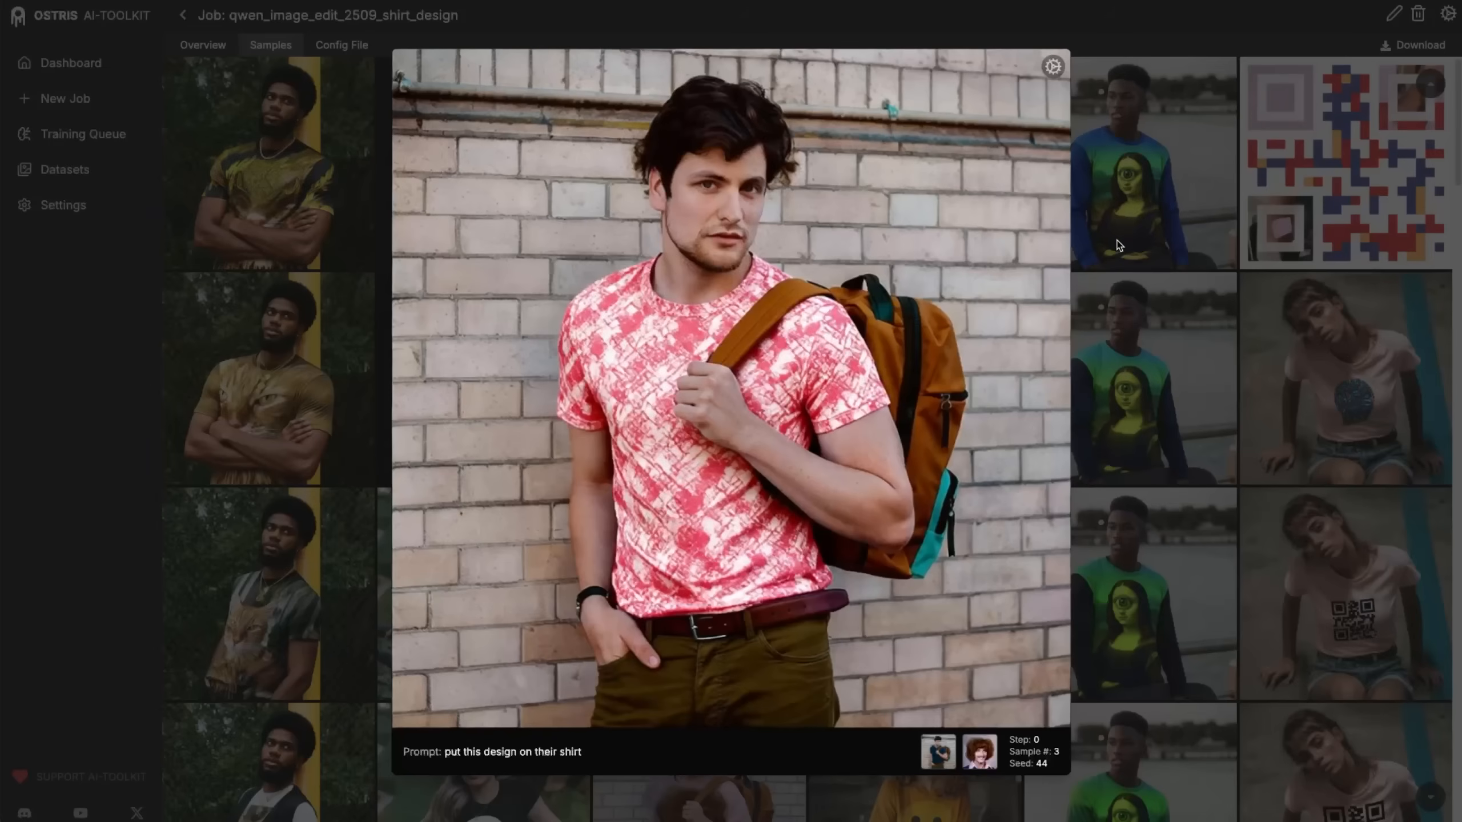
{"action": "key", "text": "Down"}
{"action": "key", "text": "Down"}
{"action": "key", "text": "Down"}
{"action": "key", "text": "Down"}
{"action": "key", "text": "Down"}
{"action": "key", "text": "Down"}
{"action": "key", "text": "Down"}
{"action": "key", "text": "Down"}
{"action": "key", "text": "Down"}
{"action": "key", "text": "Down"}
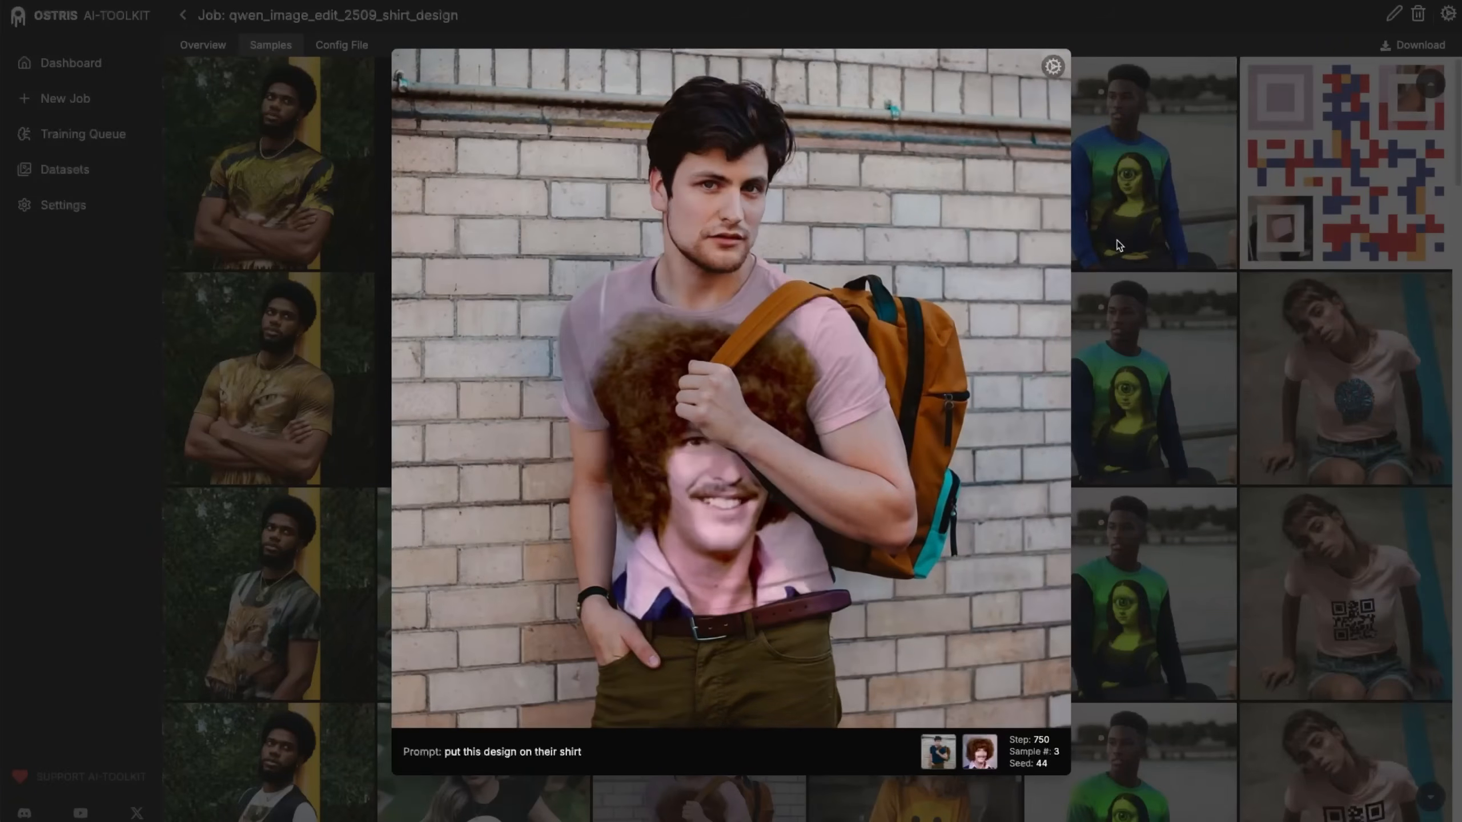
{"action": "key", "text": "Down"}
{"action": "key", "text": "Down"}
{"action": "key", "text": "Down"}
{"action": "key", "text": "Down"}
{"action": "key", "text": "Down"}
{"action": "key", "text": "Down"}
{"action": "key", "text": "Down"}
{"action": "key", "text": "Down"}
{"action": "key", "text": "Down"}
{"action": "key", "text": "Down"}
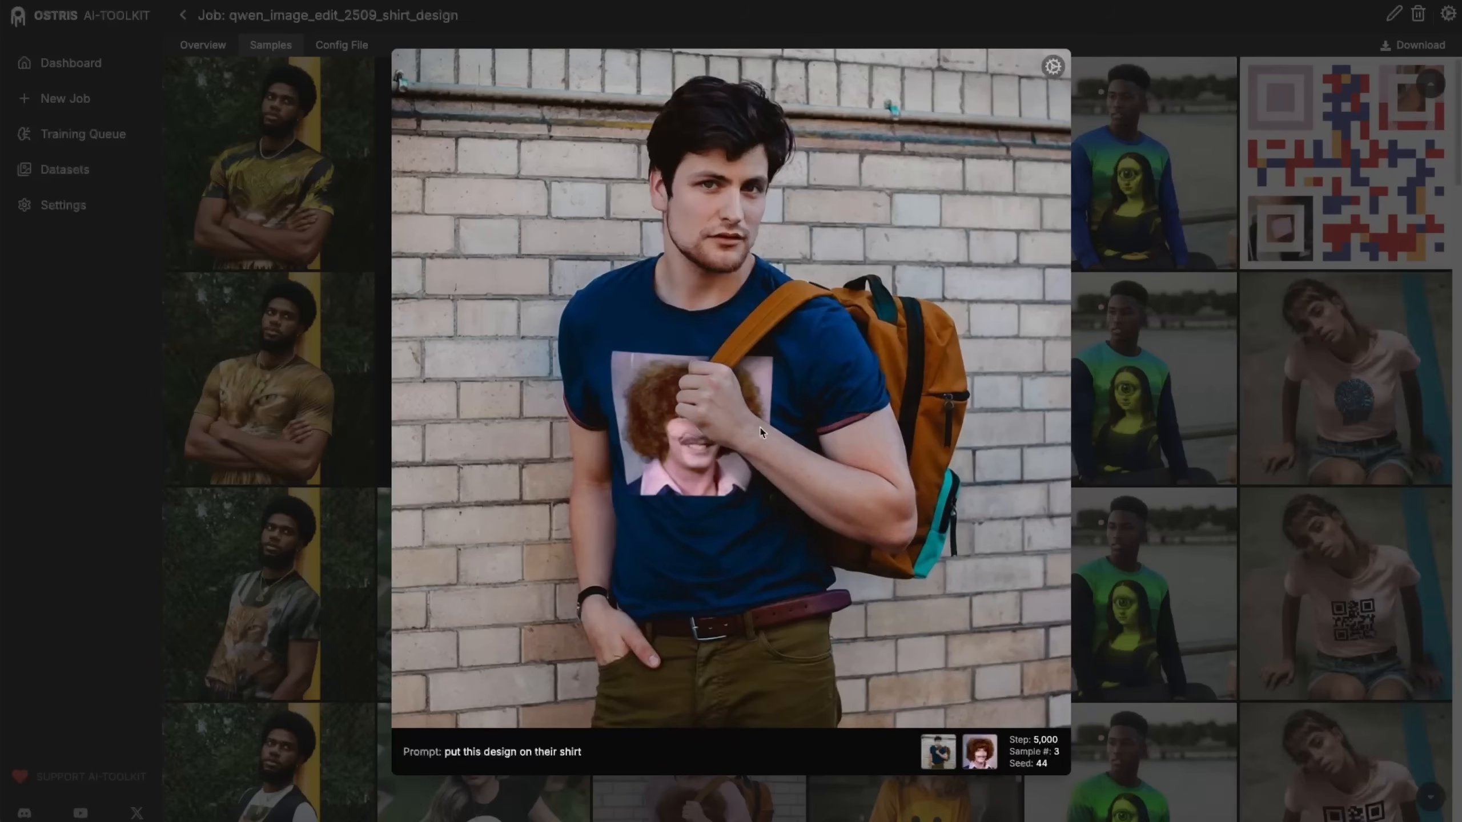
{"action": "left_click", "coordinate": [1333, 639]}
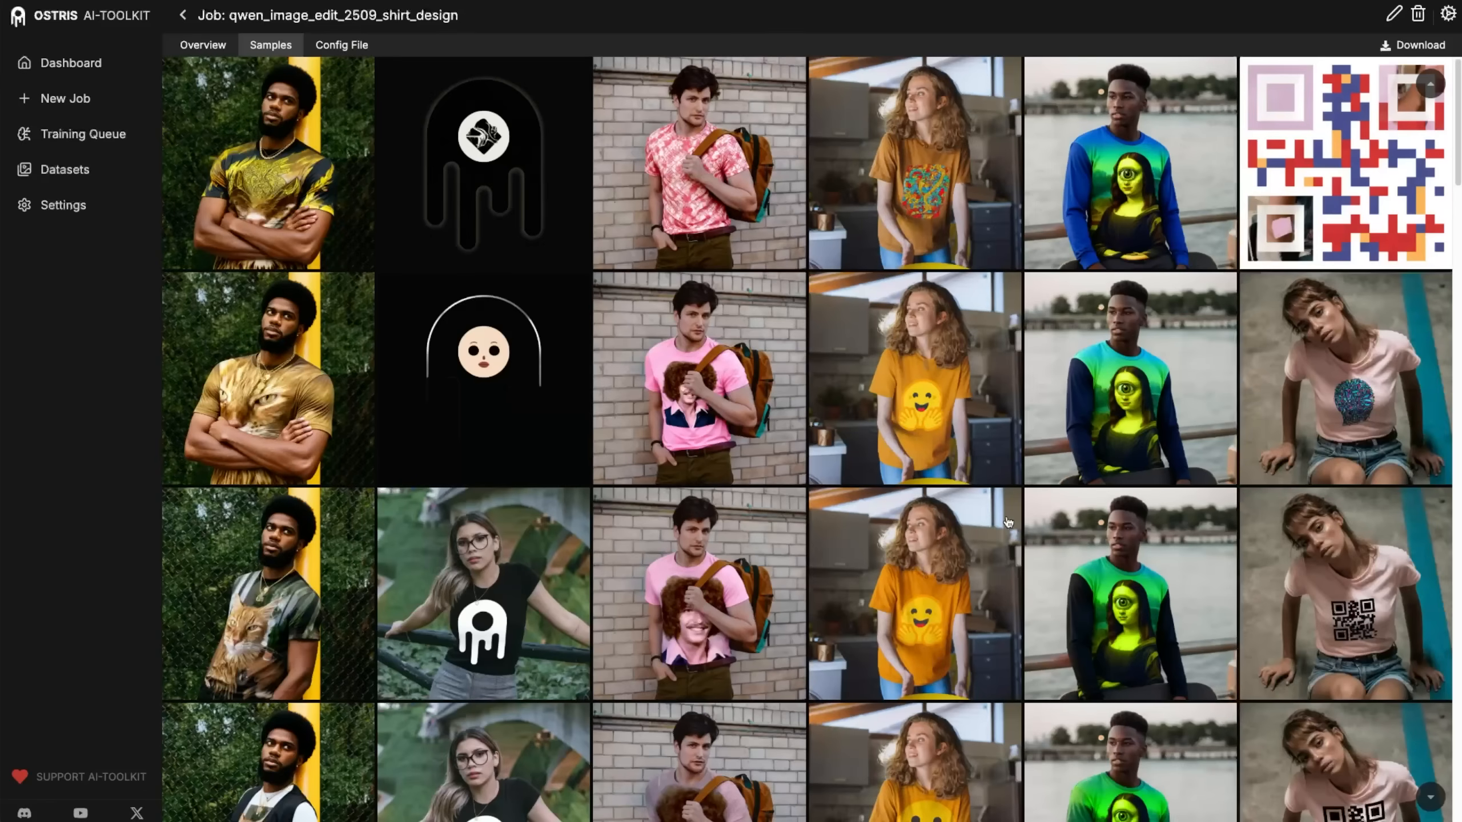
- Open the QR code sample at step 5,000 and review that step's other designs in reverse order back to the cat design
{"action": "scroll", "coordinate": [1007, 521], "scroll_direction": "down", "scroll_amount": 10}
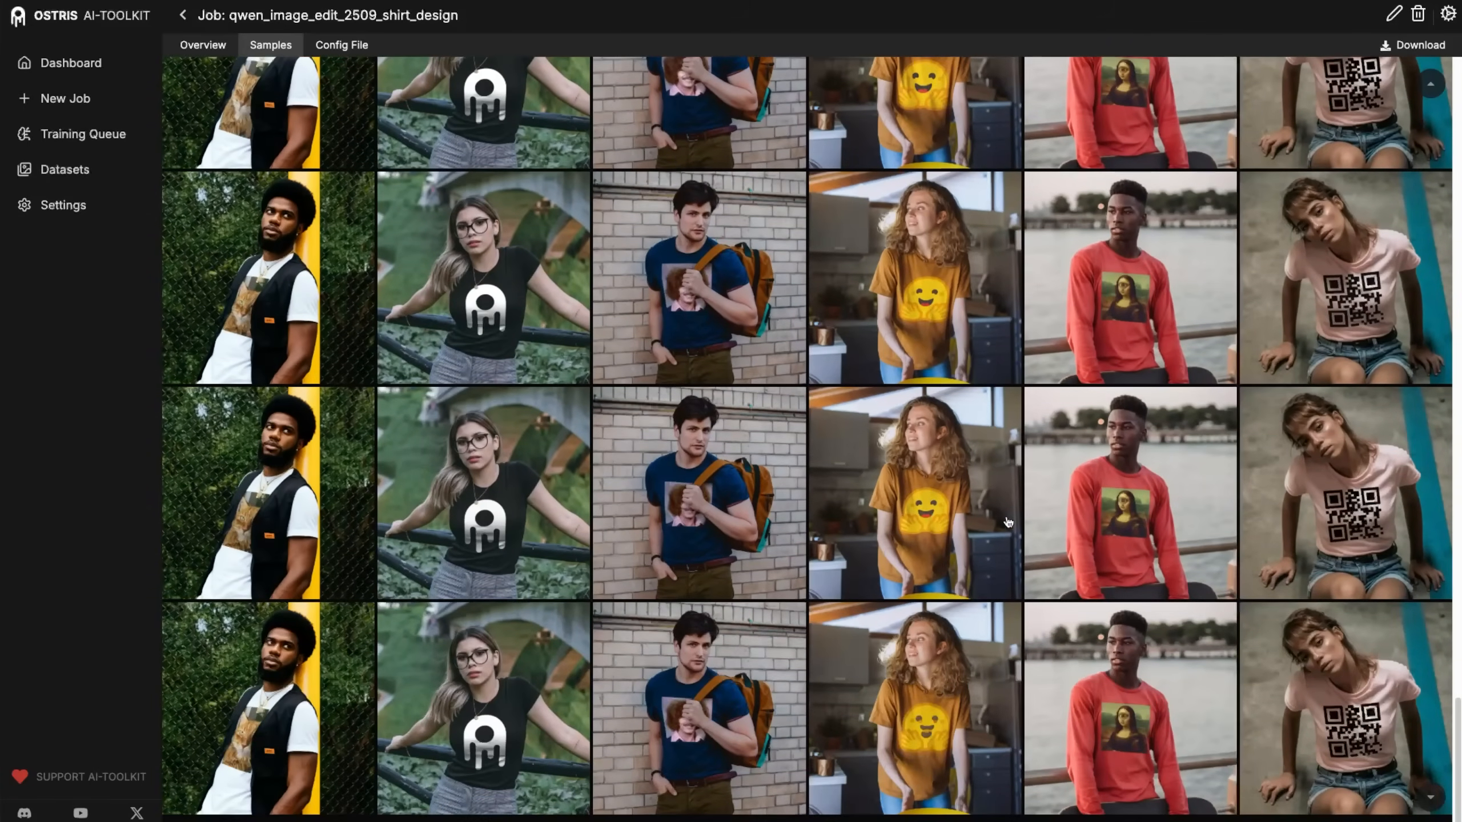
{"action": "left_click", "coordinate": [1384, 688]}
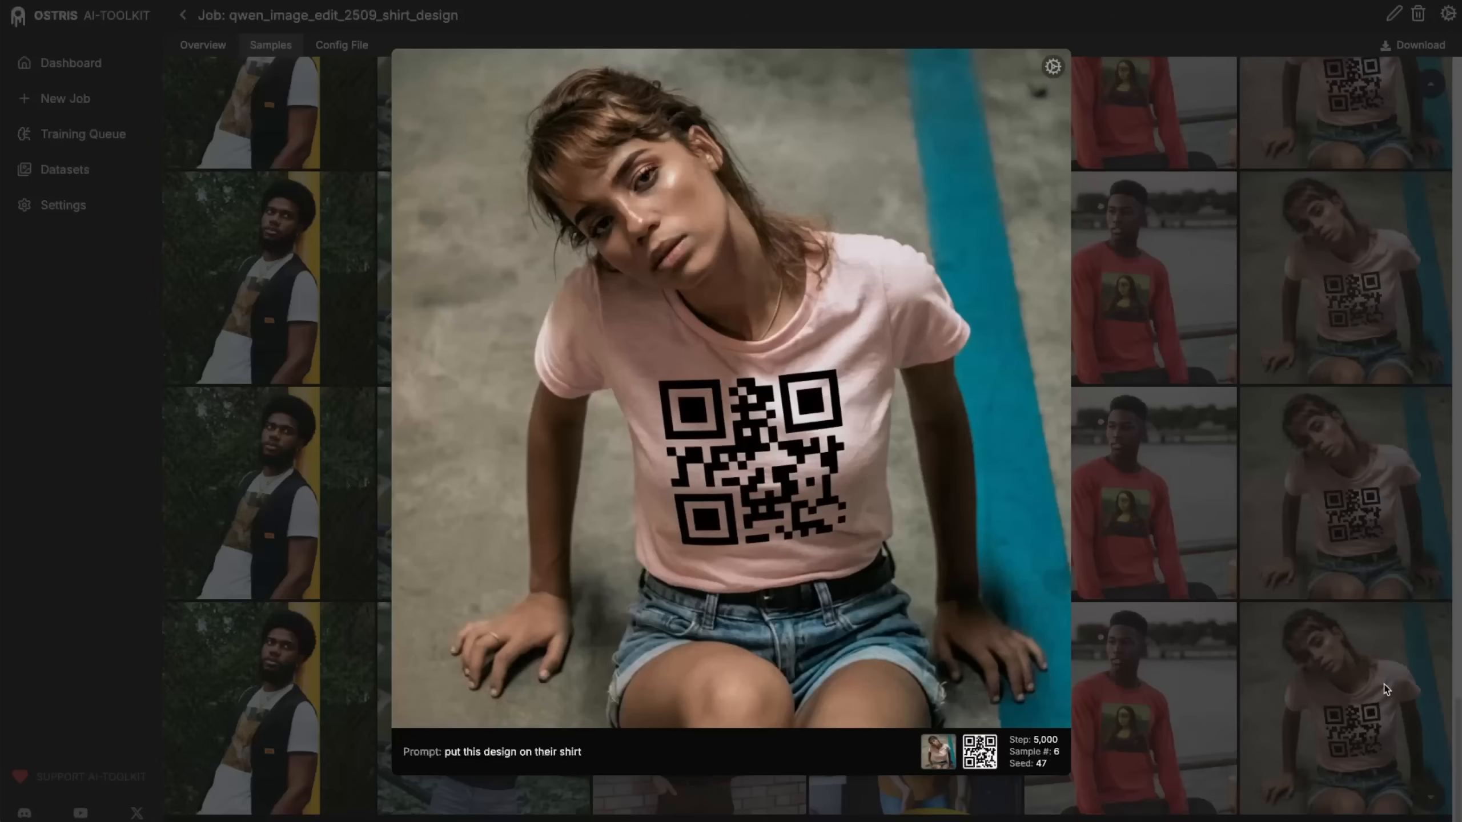
{"action": "key", "text": "Left"}
{"action": "key", "text": "Left"}
{"action": "key", "text": "Left"}
{"action": "key", "text": "Left"}
{"action": "key", "text": "Left"}
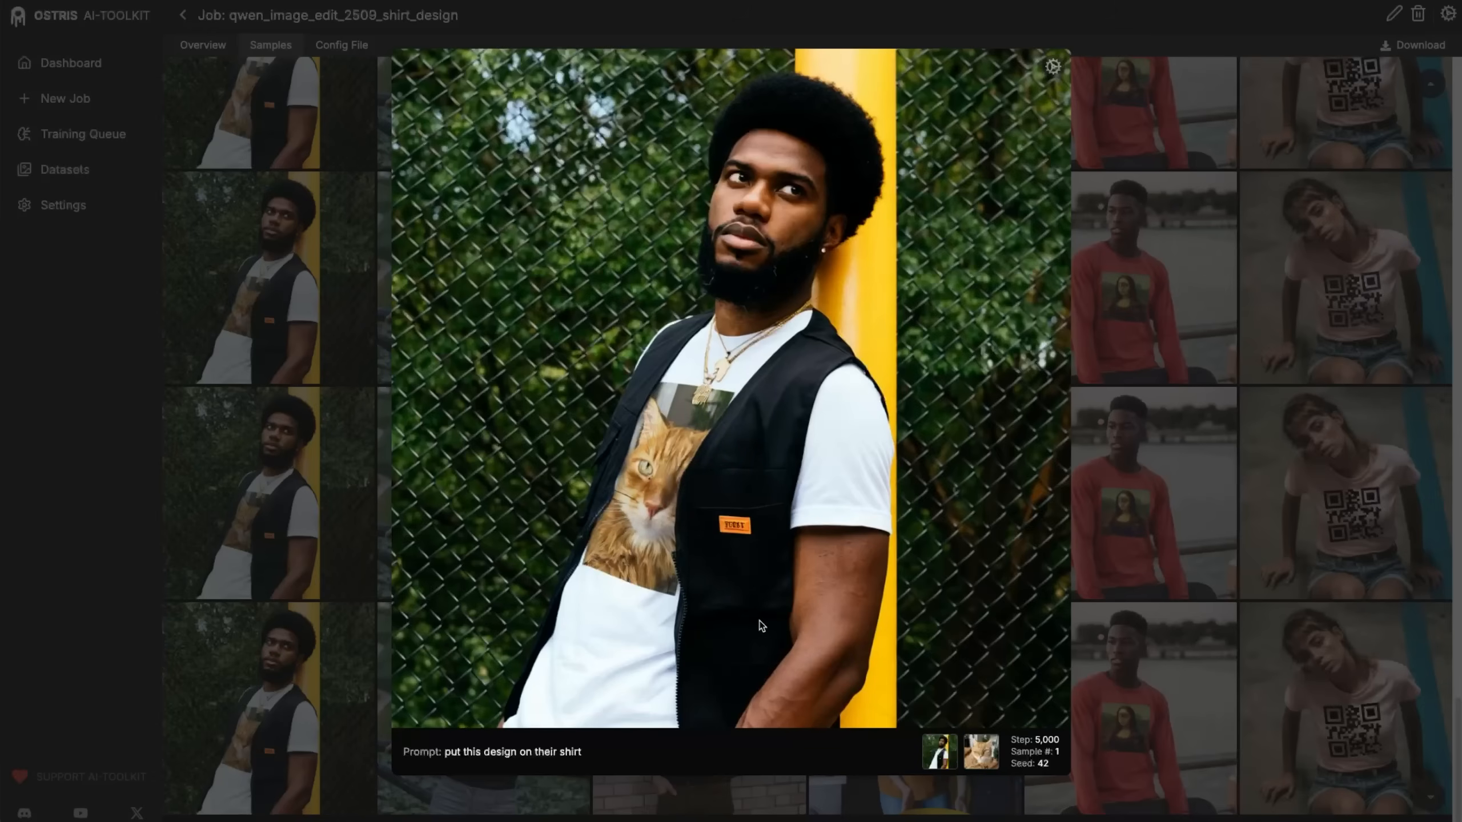
- Review the late logo, curly-haired portrait and emoji design samples one after another
{"action": "key", "text": "Right"}
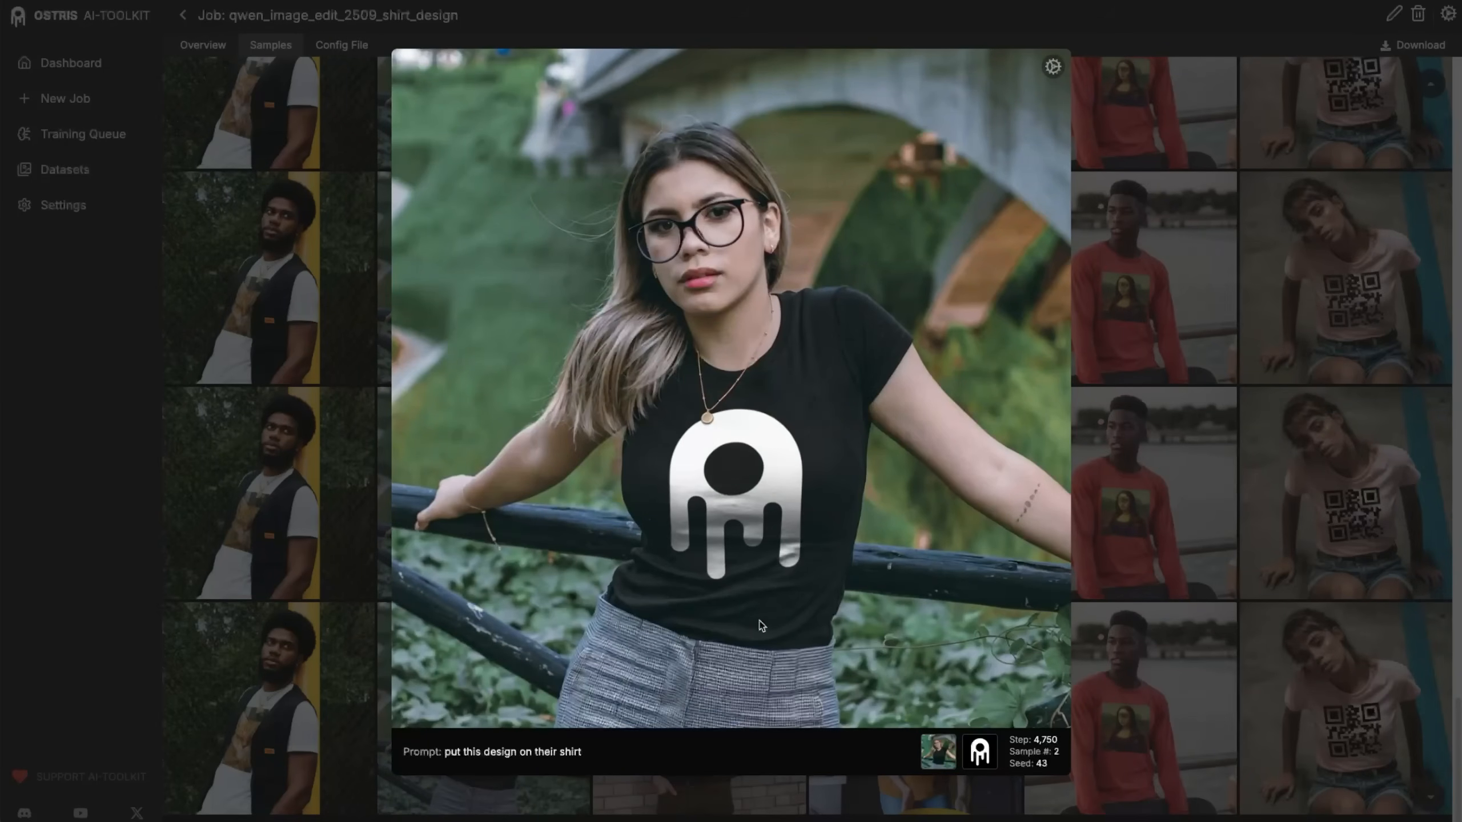
{"action": "key", "text": "Right"}
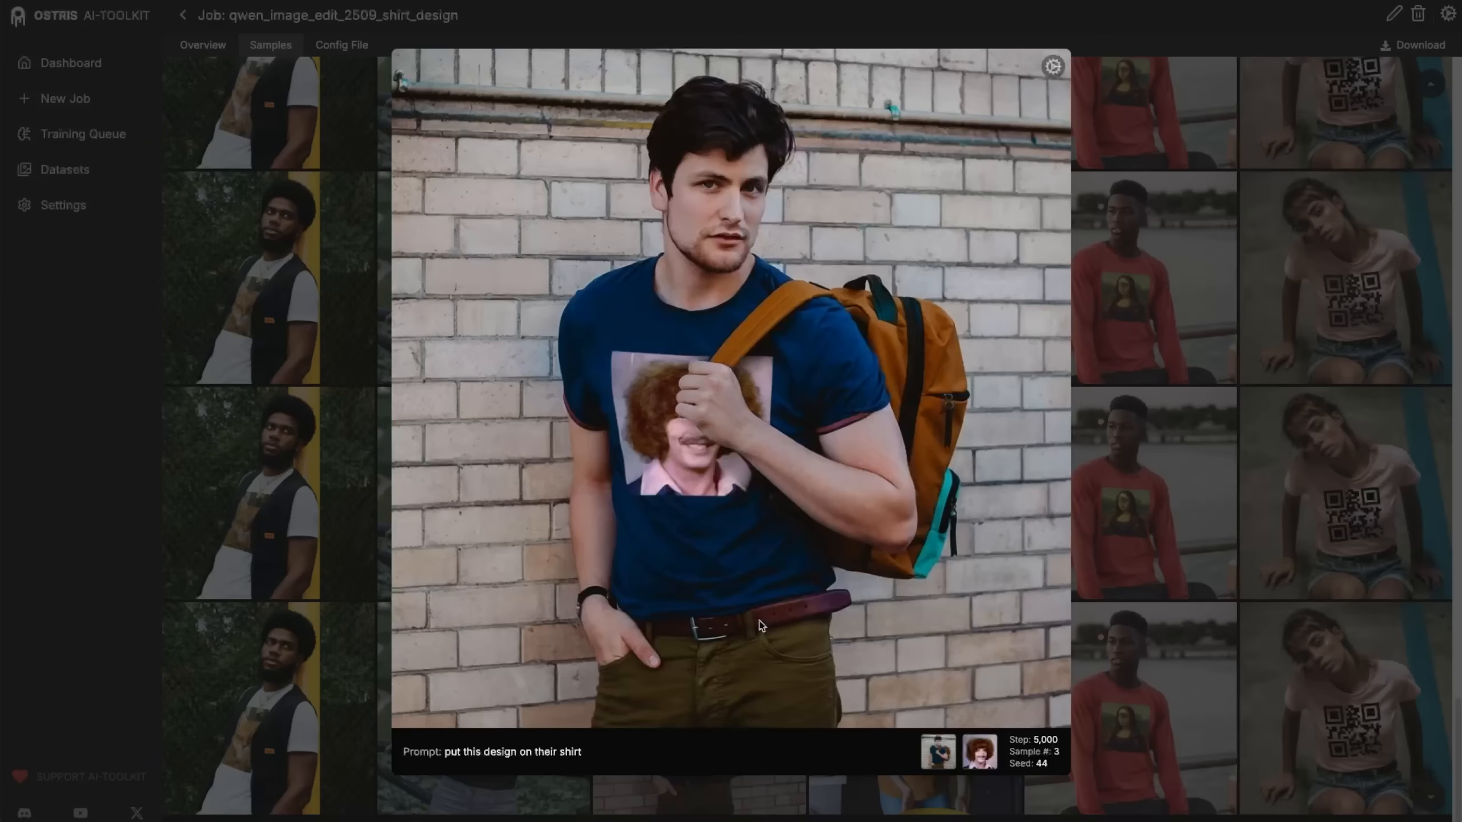
{"action": "key", "text": "Right"}
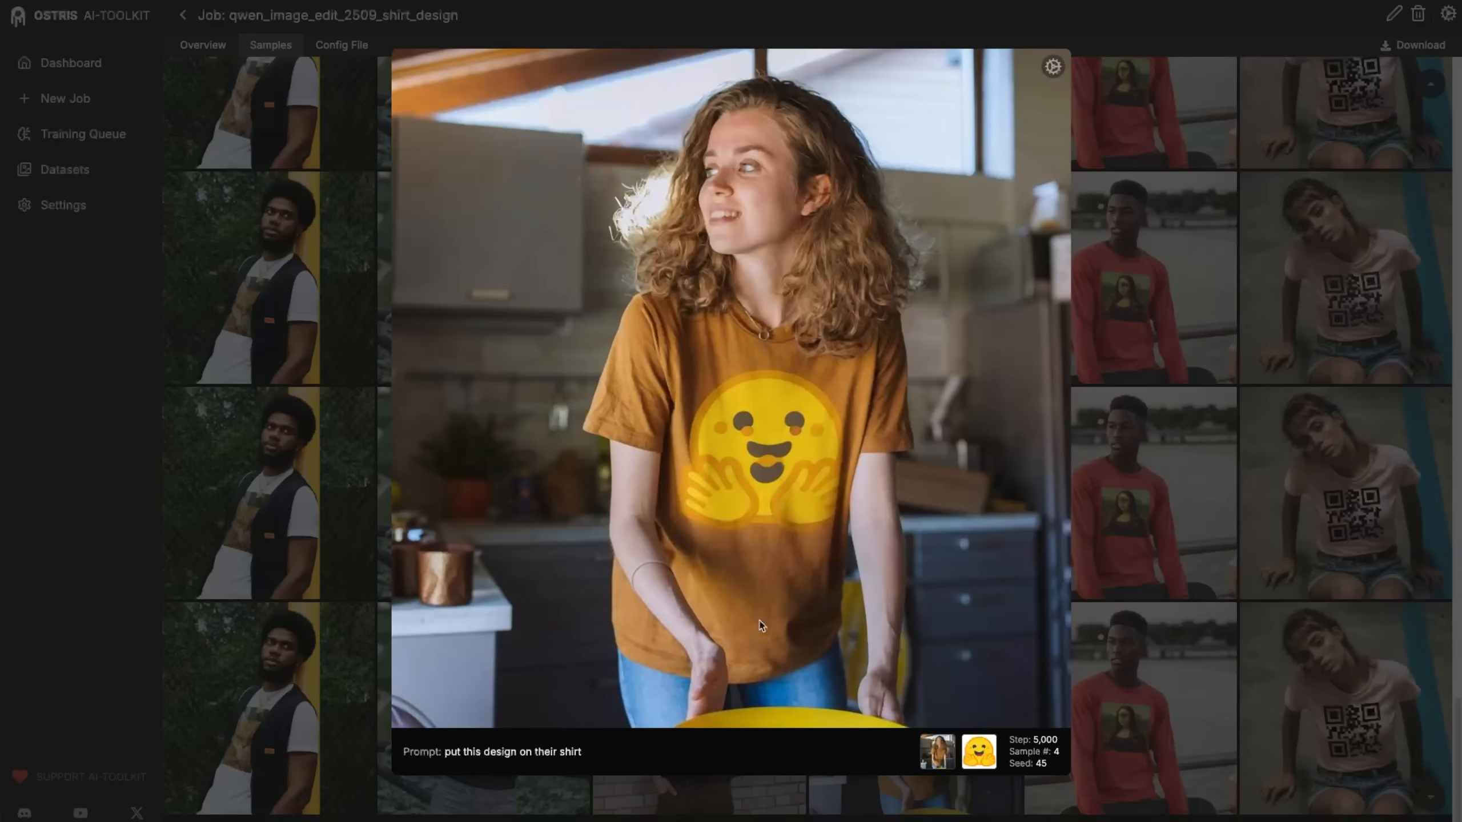
- Compare the emoji design's late checkpoints, including steps 4,250, 4,750 and 5,000, by moving back and forth between them
{"action": "key", "text": "Up"}
{"action": "key", "text": "Down"}
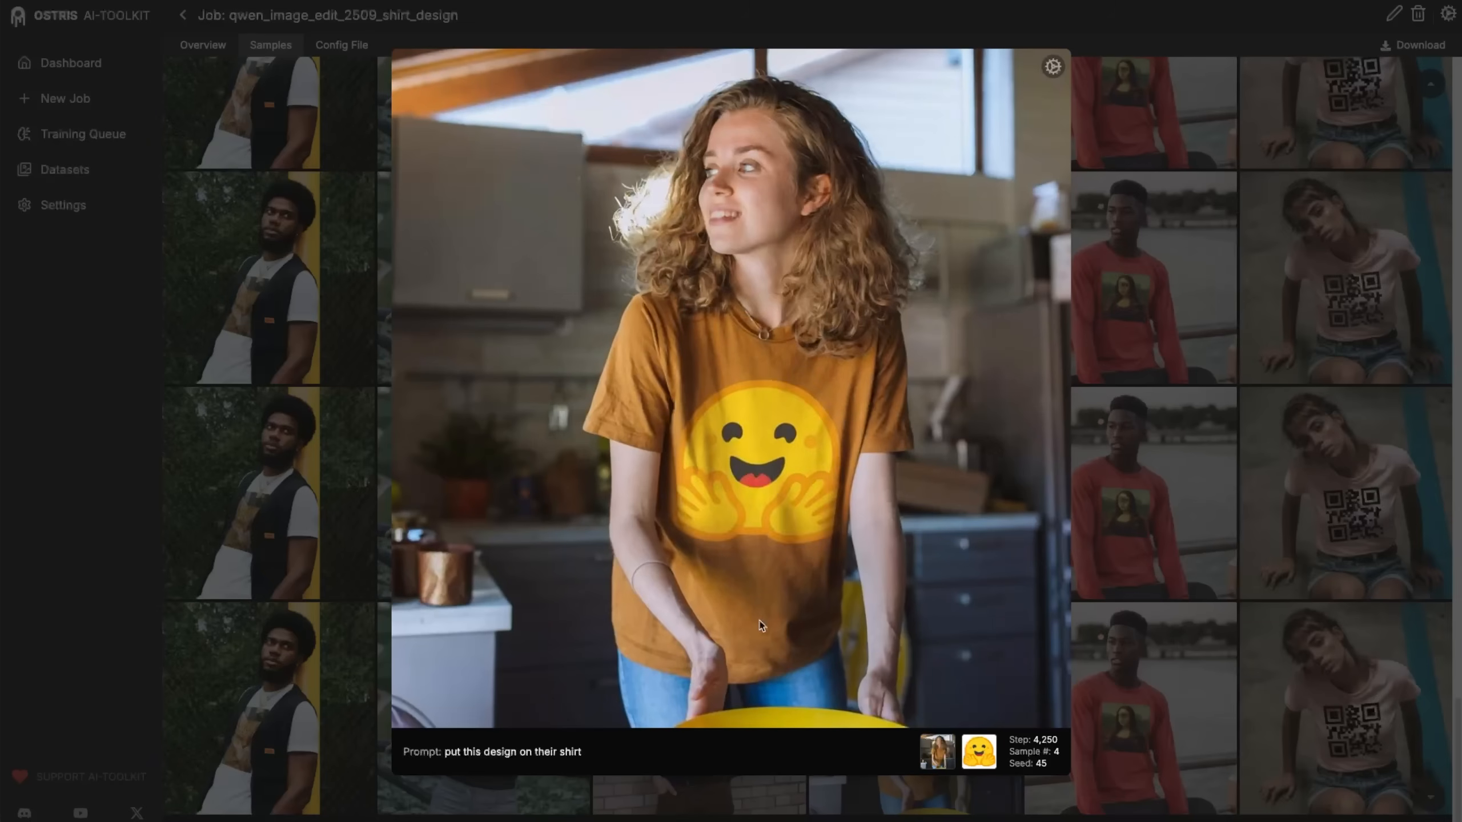
{"action": "key", "text": "Up"}
{"action": "key", "text": "Up"}
{"action": "key", "text": "Down"}
{"action": "key", "text": "Down"}
{"action": "key", "text": "Up"}
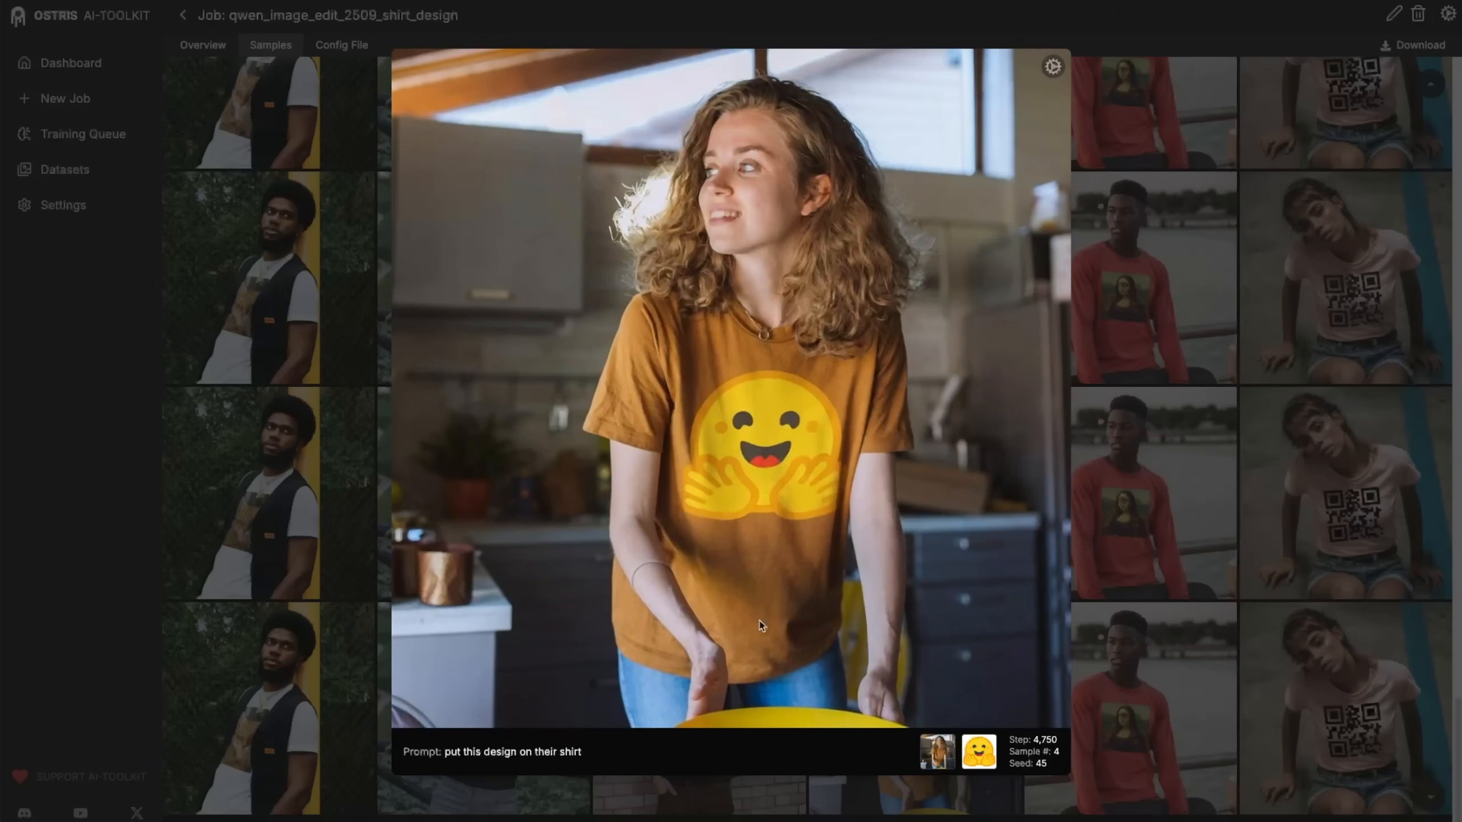
{"action": "key", "text": "Down"}
{"action": "key", "text": "Up"}
{"action": "key", "text": "Up"}
{"action": "key", "text": "Up"}
{"action": "key", "text": "Up"}
{"action": "key", "text": "Up"}
{"action": "key", "text": "Up"}
{"action": "key", "text": "Up"}
{"action": "key", "text": "Up"}
{"action": "key", "text": "Up"}
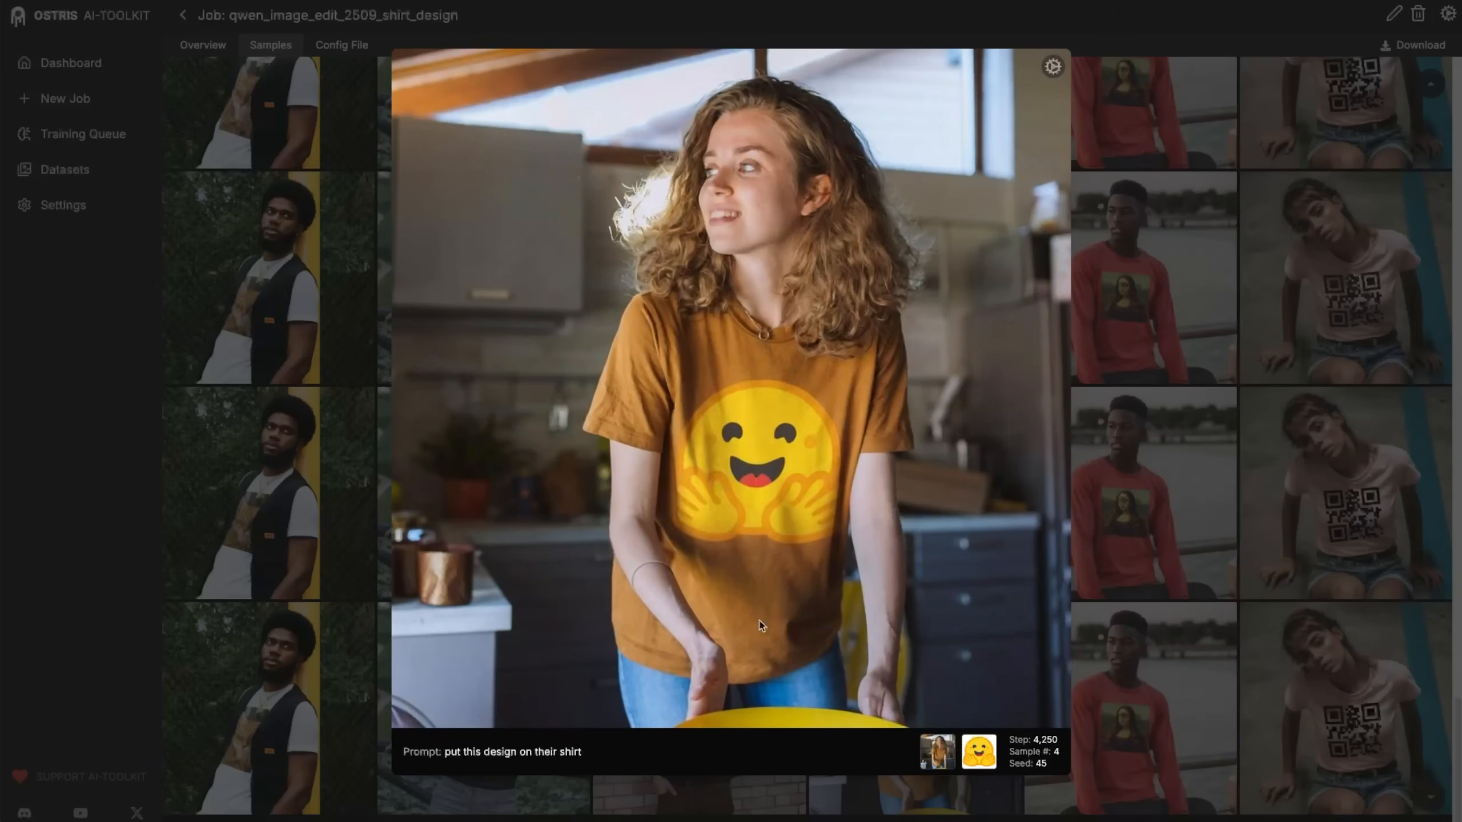
- Compare the emoji shirt design across its late checkpoints, going back as far as step 3,250
{"action": "key", "text": "Up"}
{"action": "key", "text": "Up"}
{"action": "key", "text": "Up"}
{"action": "key", "text": "Up"}
{"action": "key", "text": "Down"}
{"action": "key", "text": "Down"}
{"action": "key", "text": "Down"}
{"action": "key", "text": "Down"}
{"action": "key", "text": "Down"}
{"action": "key", "text": "Down"}
{"action": "key", "text": "Down"}
{"action": "key", "text": "Down"}
{"action": "key", "text": "Down"}
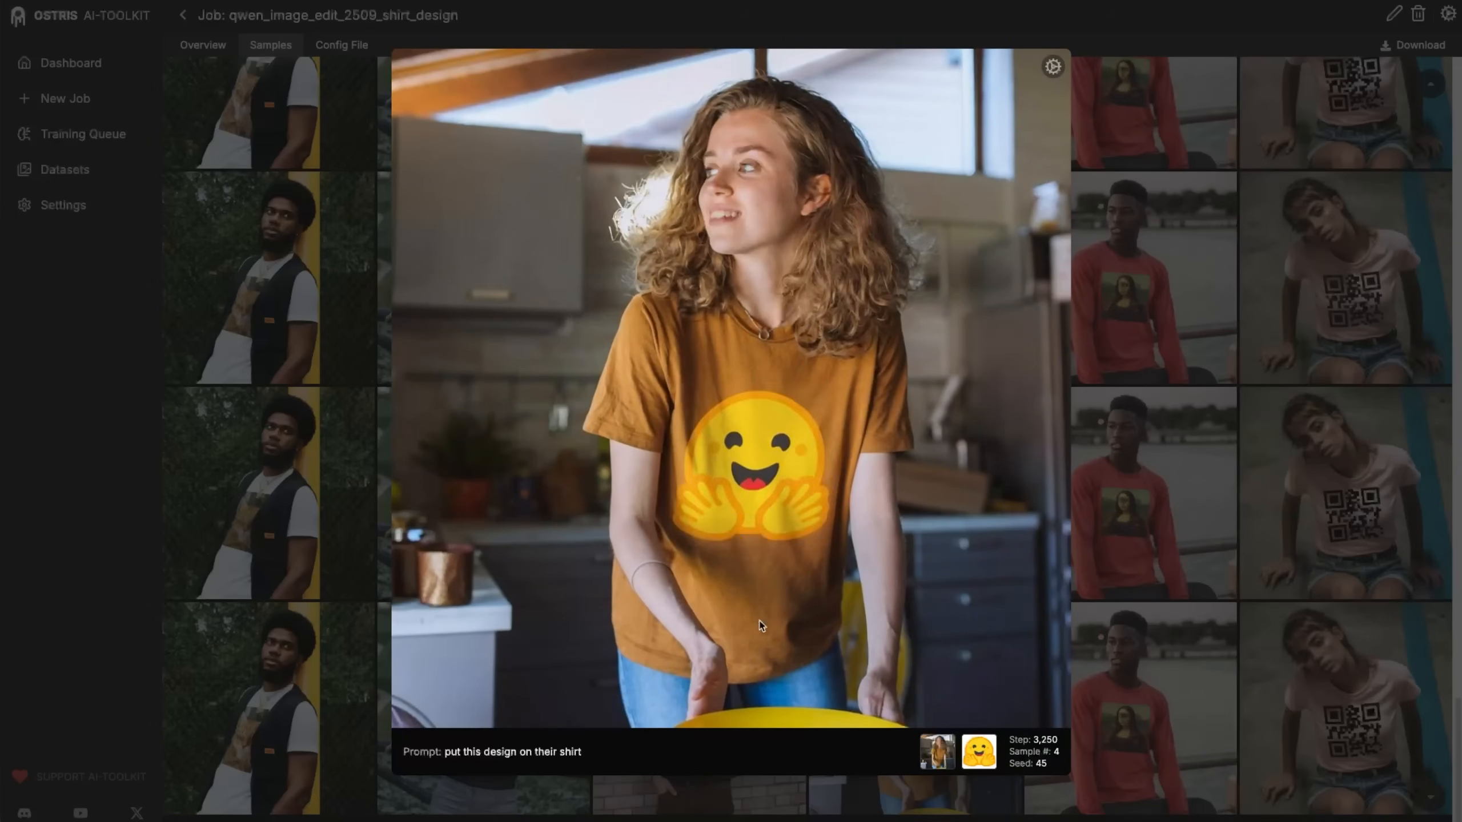
- Review the late Mona Lisa and QR code shirt samples, and return to the job's overview
{"action": "key", "text": "Right"}
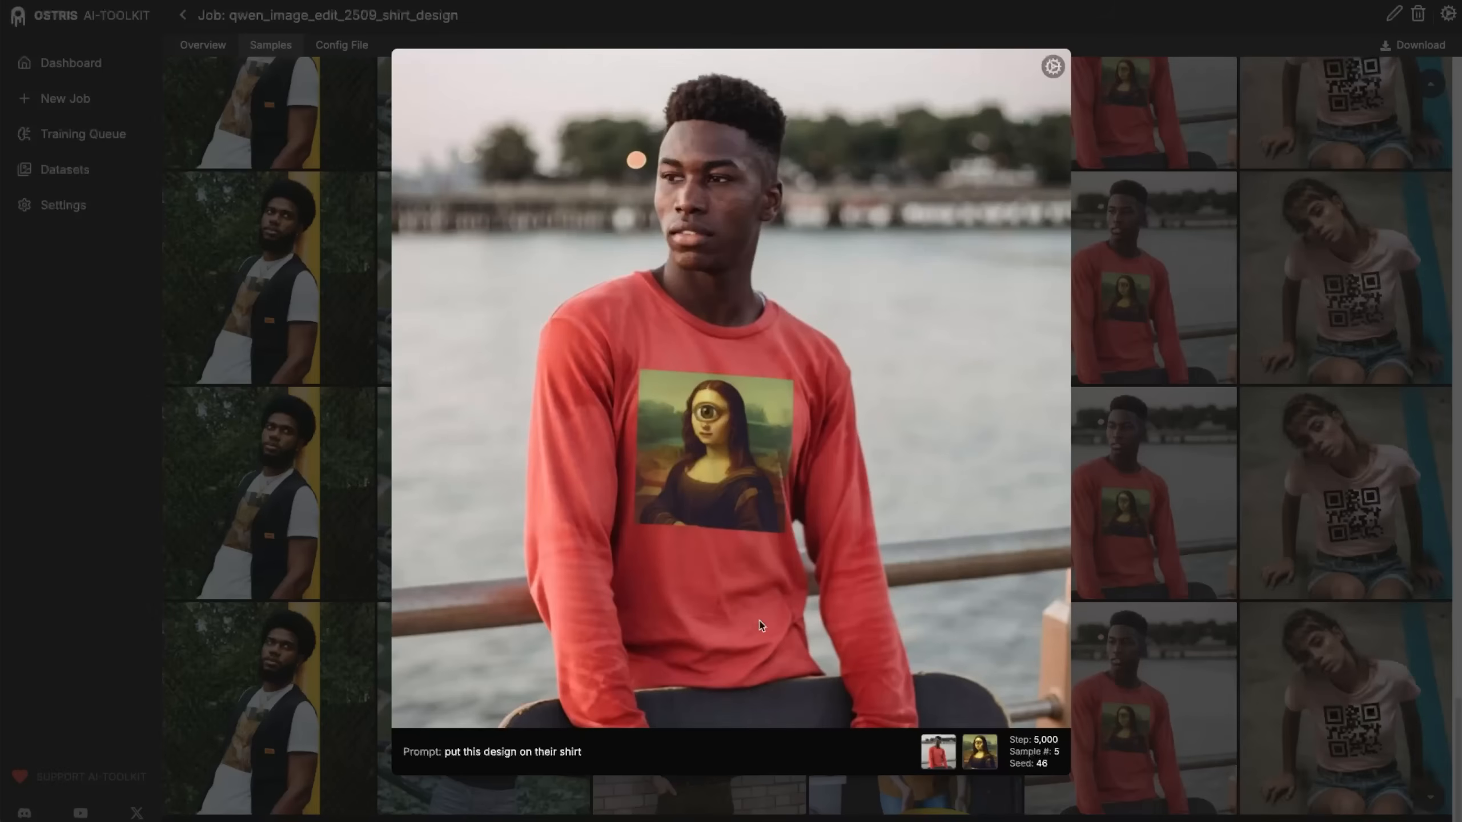
{"action": "key", "text": "Up"}
{"action": "key", "text": "Up"}
{"action": "key", "text": "Down"}
{"action": "key", "text": "Right"}
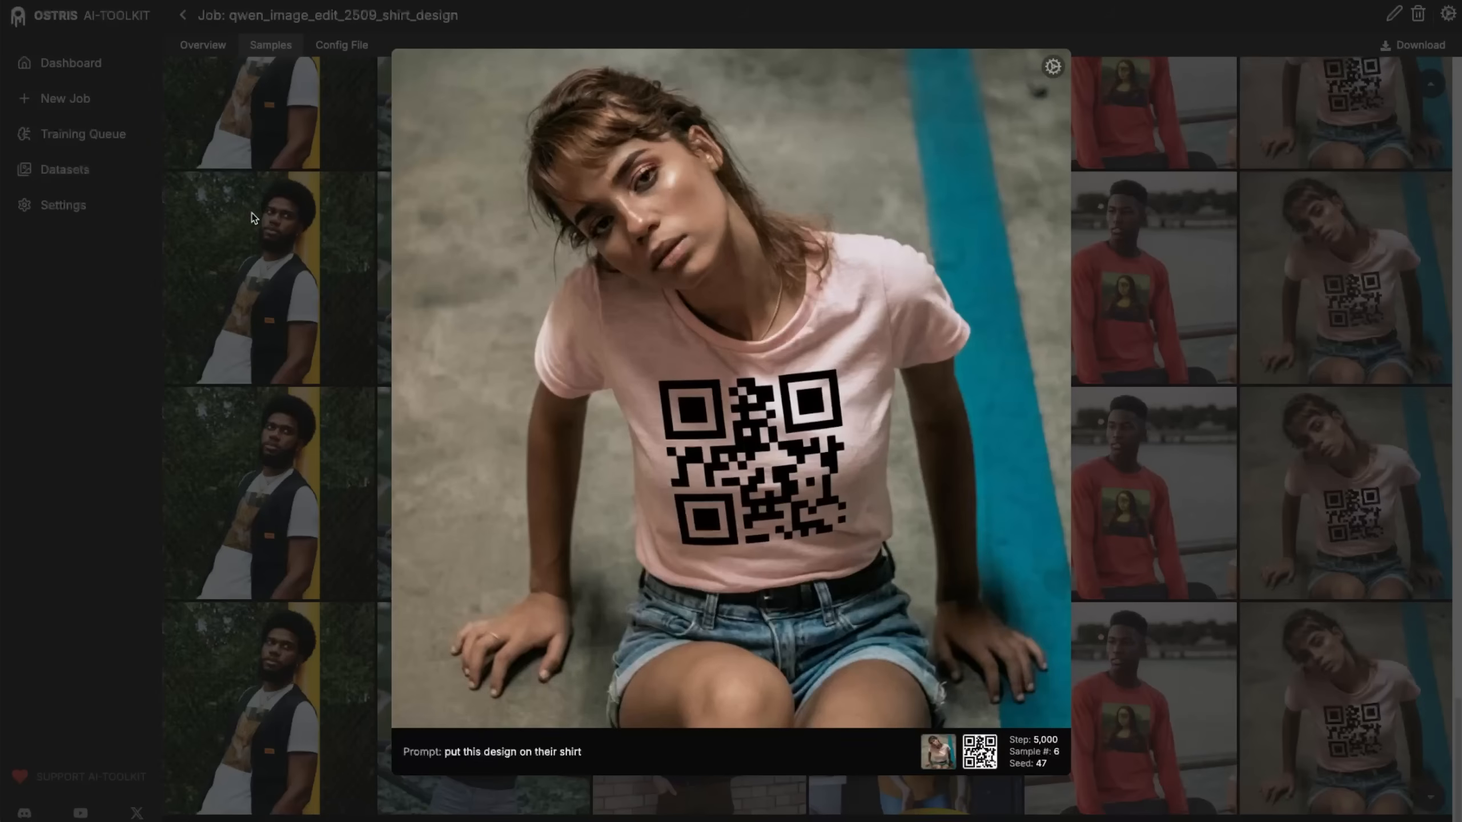
{"action": "left_click", "coordinate": [198, 230]}
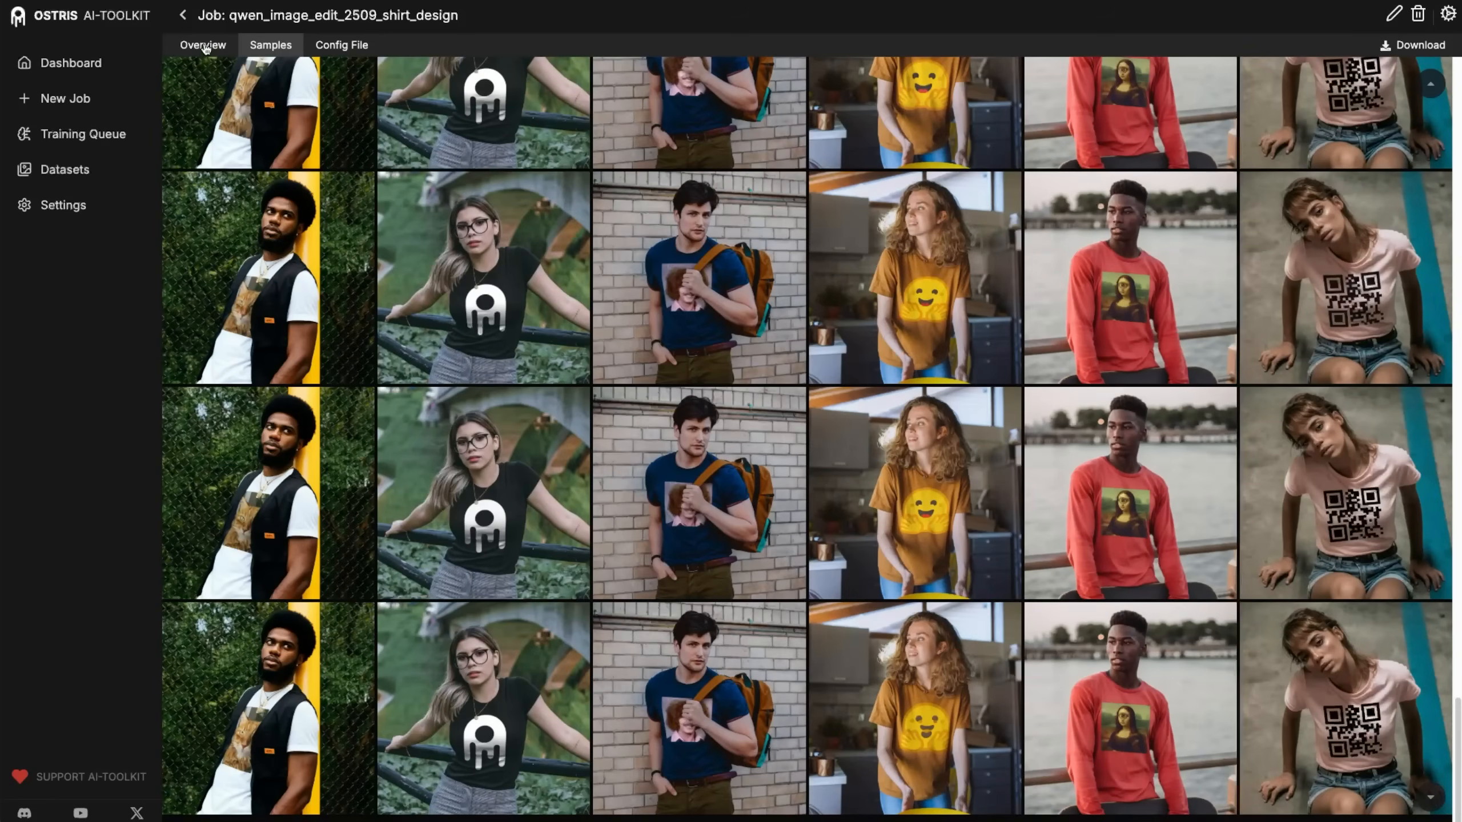
{"action": "left_click", "coordinate": [203, 46]}
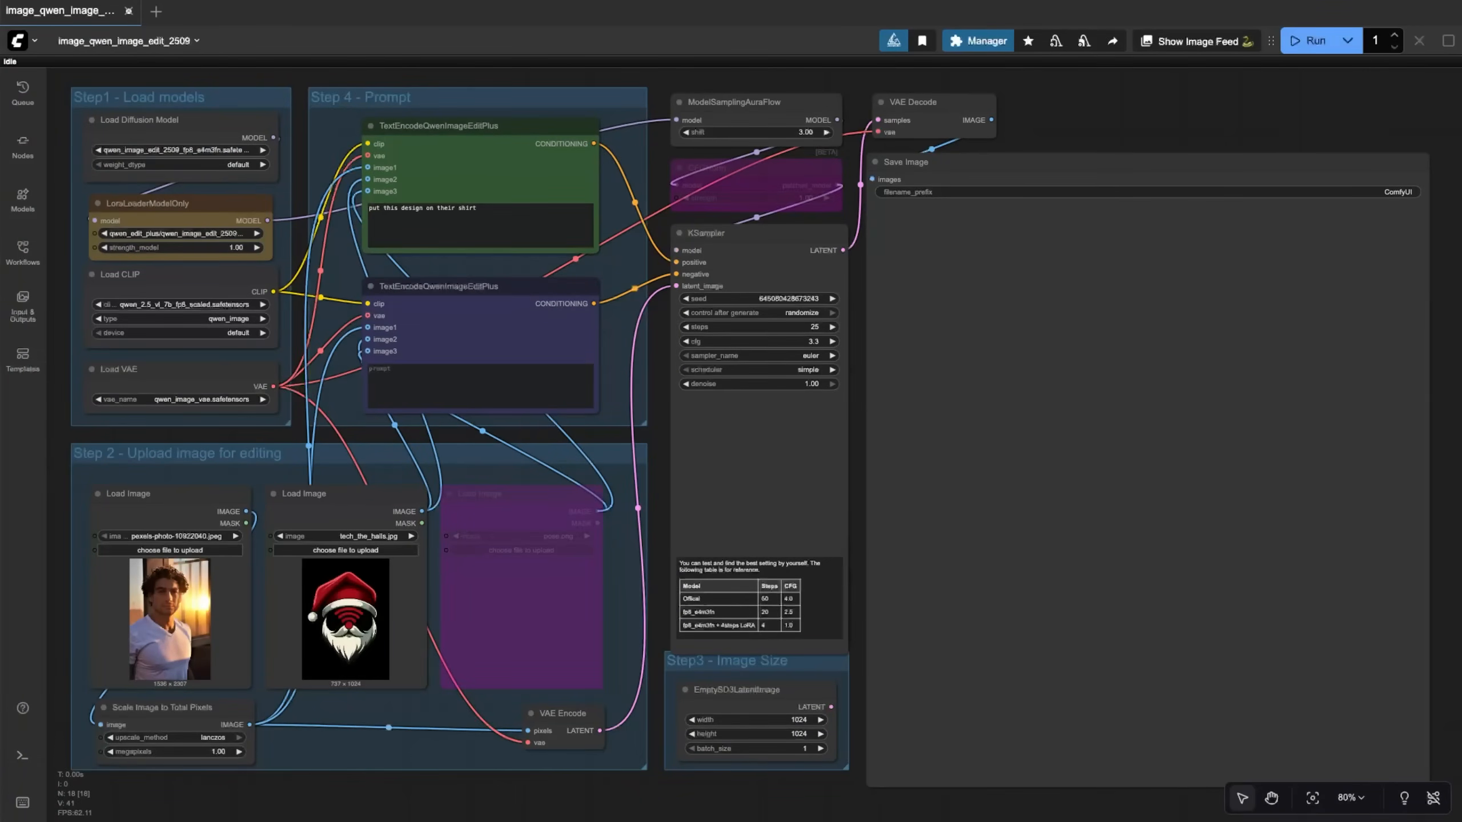
- In ComfyUI, search the workflow templates for "qwen", locate Qwen Image Edit 2509, and close the template browser
{"action": "left_click", "coordinate": [25, 360]}
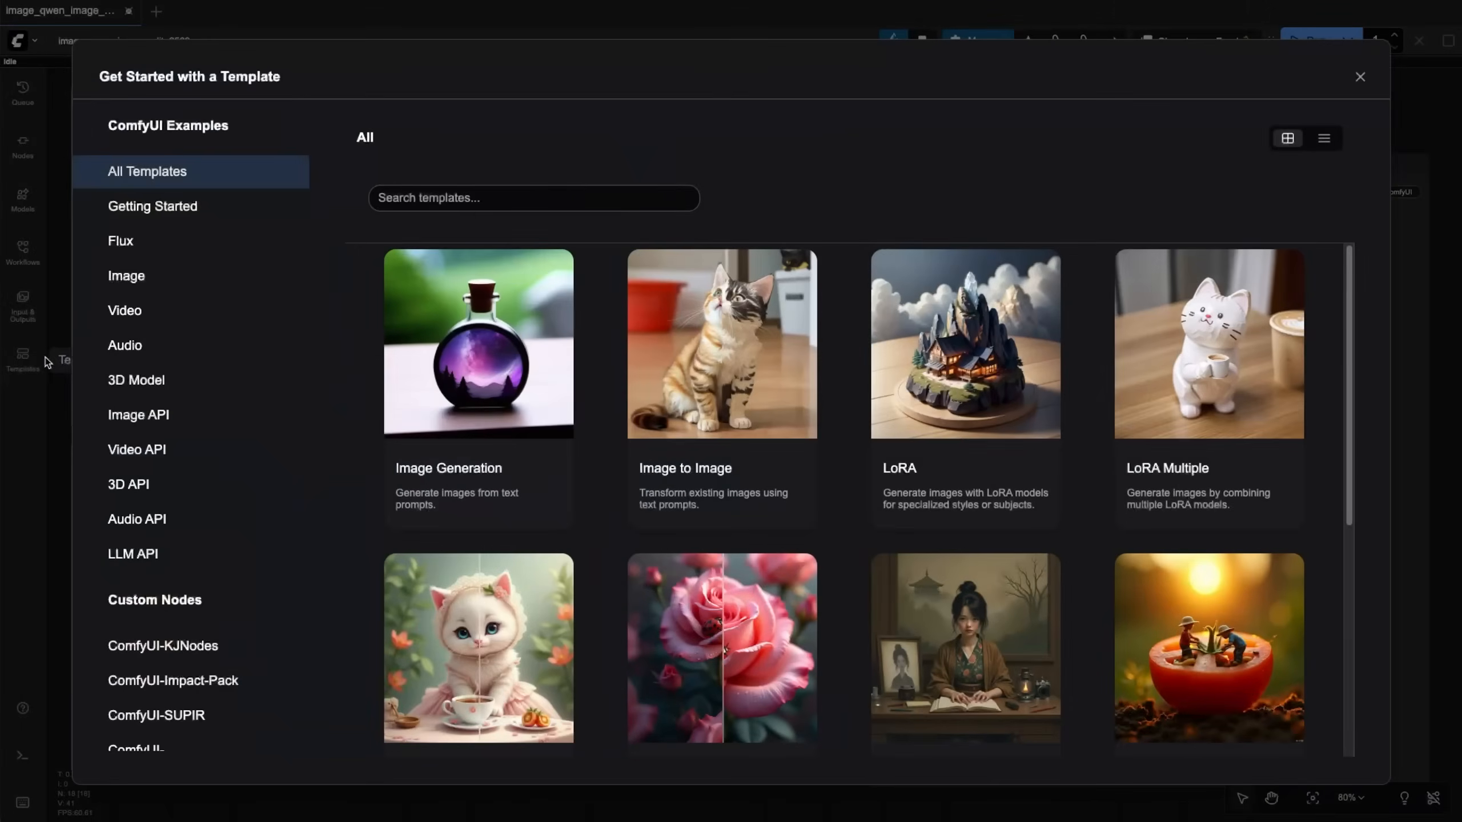
{"action": "left_click", "coordinate": [478, 198]}
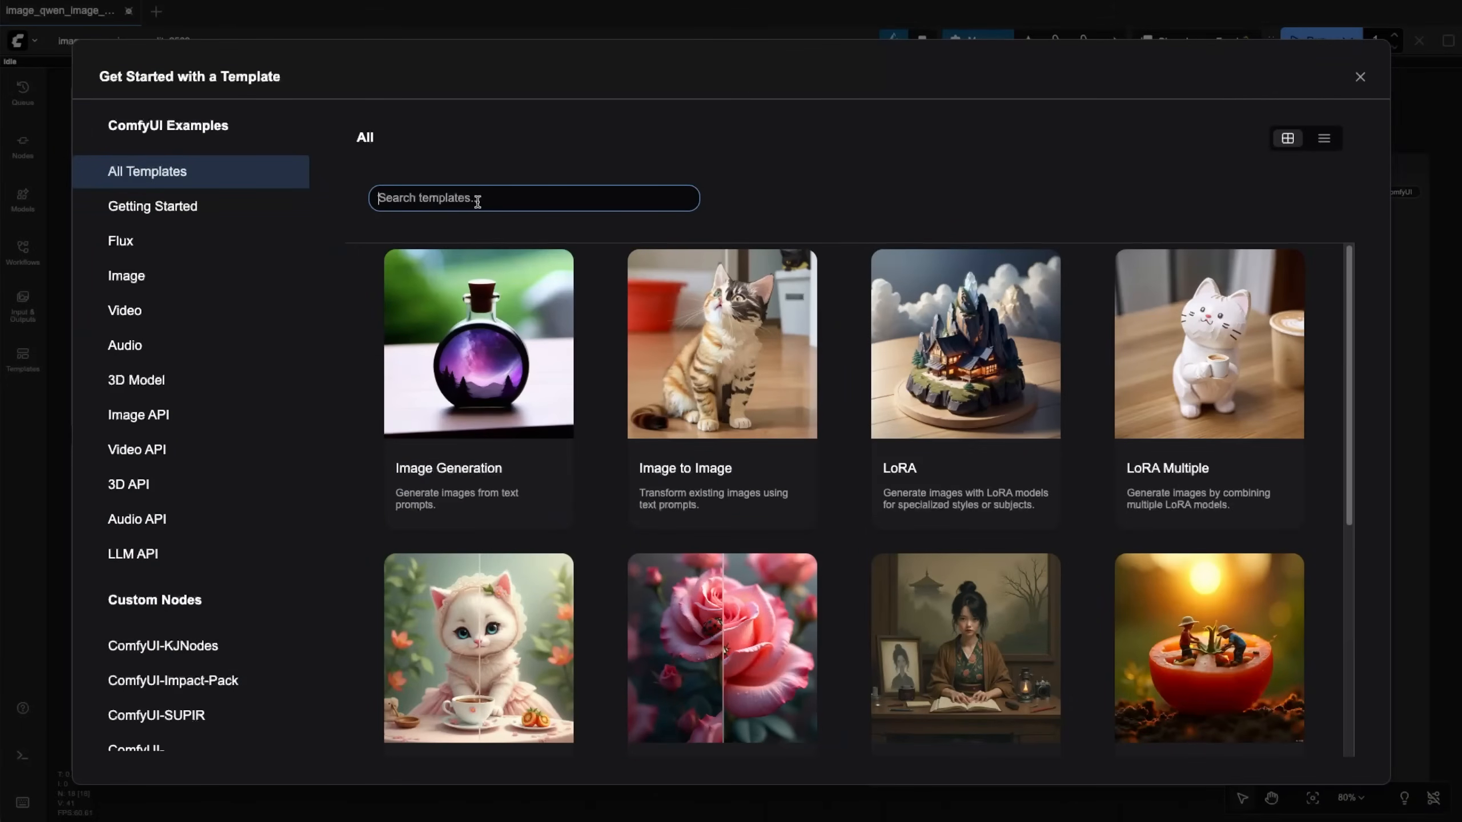
{"action": "type", "text": "qwen"}
{"action": "scroll", "coordinate": [724, 442], "scroll_direction": "down", "scroll_amount": 2}
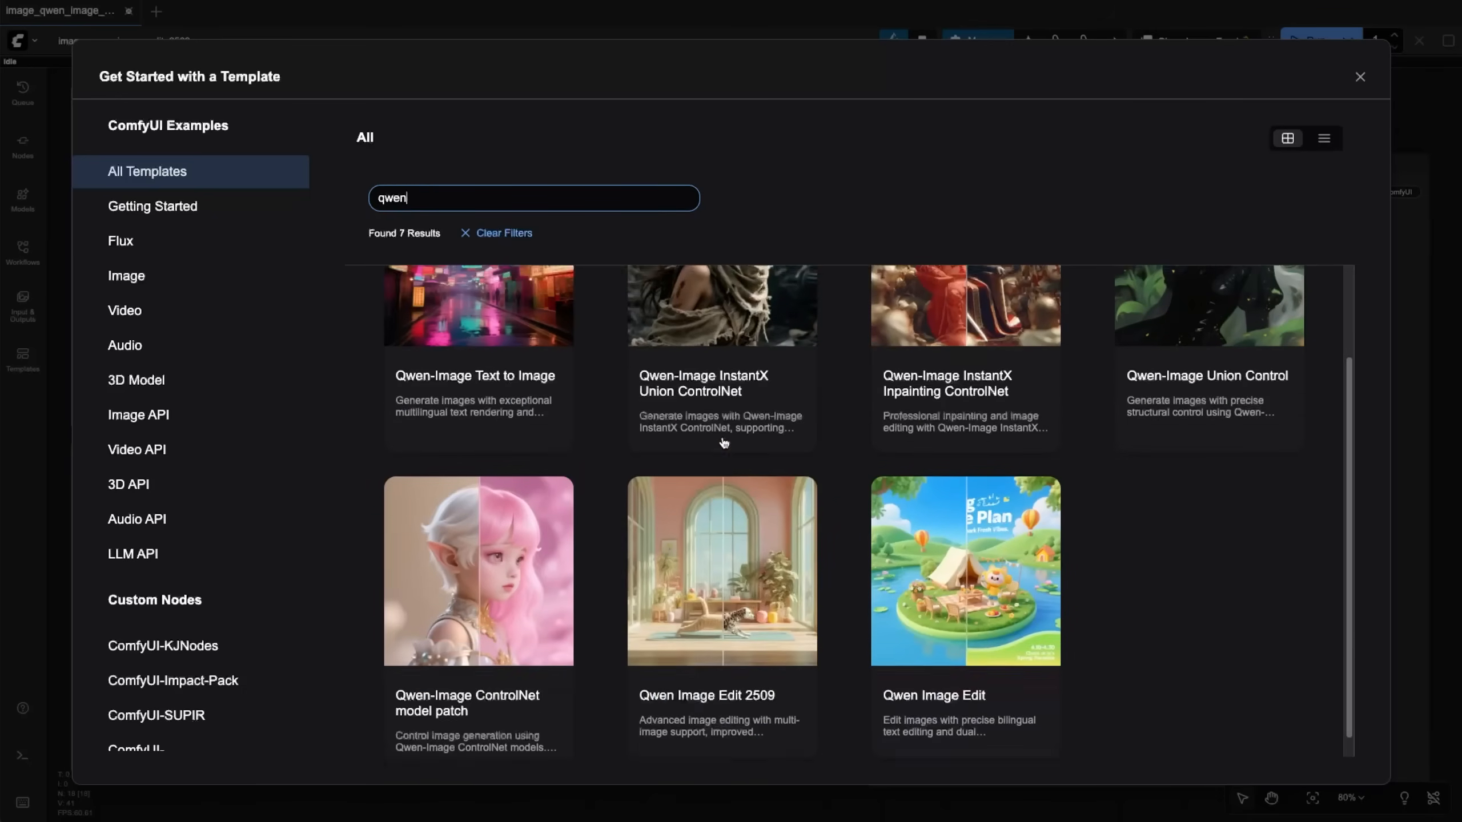
{"action": "scroll", "coordinate": [724, 443], "scroll_direction": "down", "scroll_amount": 1}
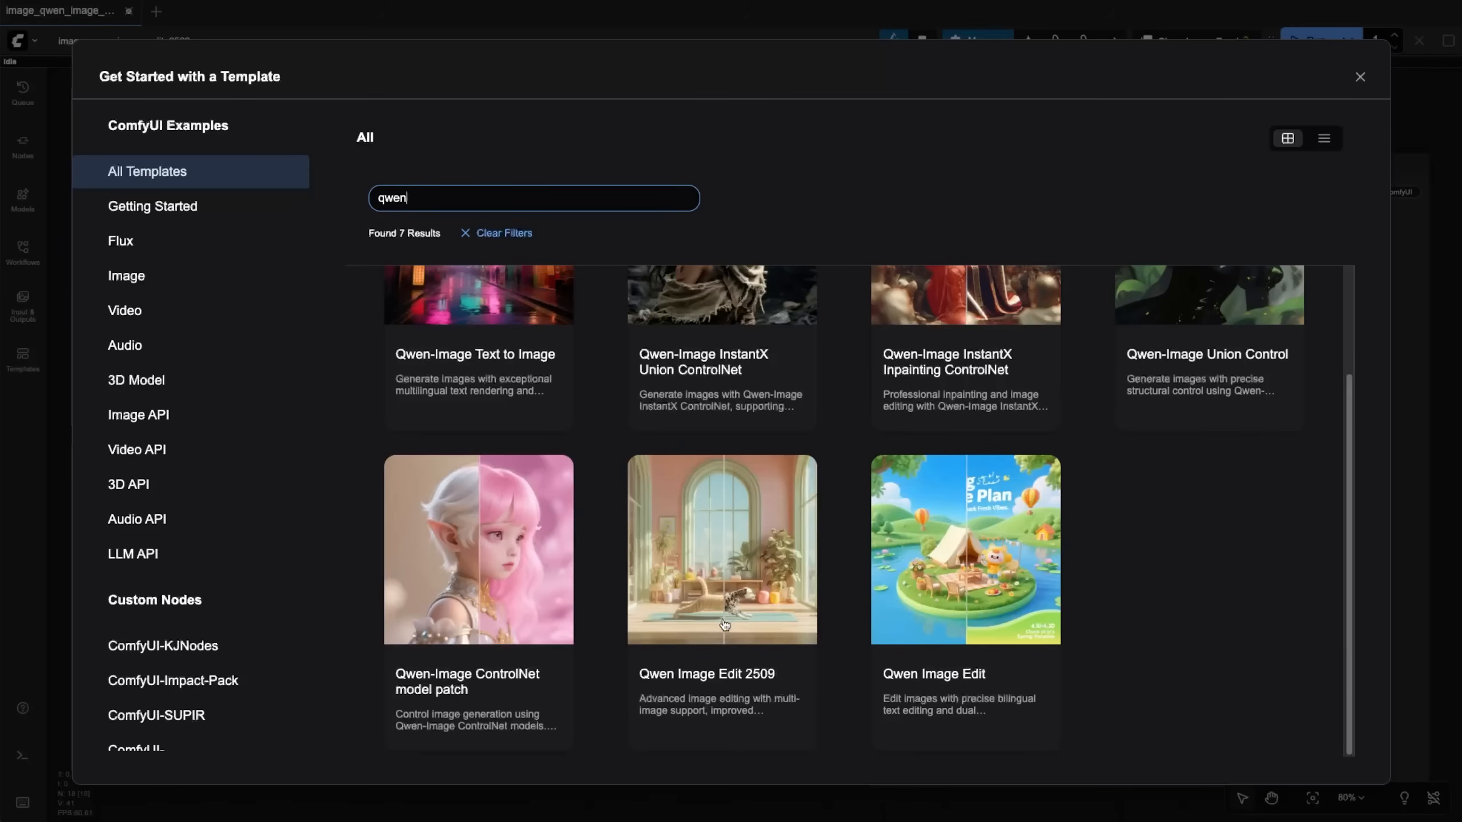
{"action": "left_click", "coordinate": [1360, 76]}
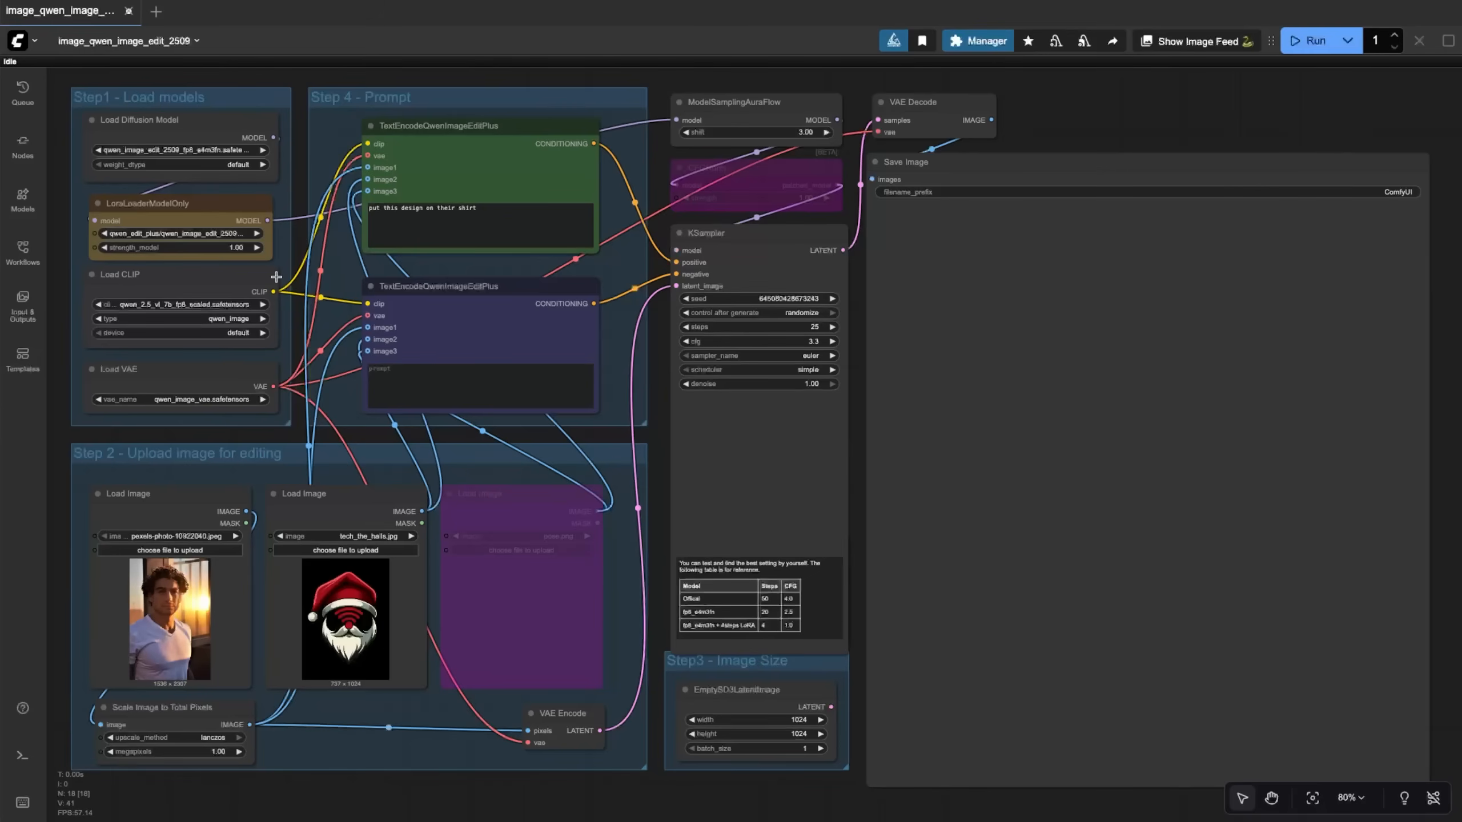
- Widen the LoRA loader node to read its full file name, and narrow it back to fit its group
{"action": "mouse_move", "coordinate": [158, 209]}
{"action": "left_click_drag", "start_coordinate": [270, 256], "coordinate": [353, 259]}
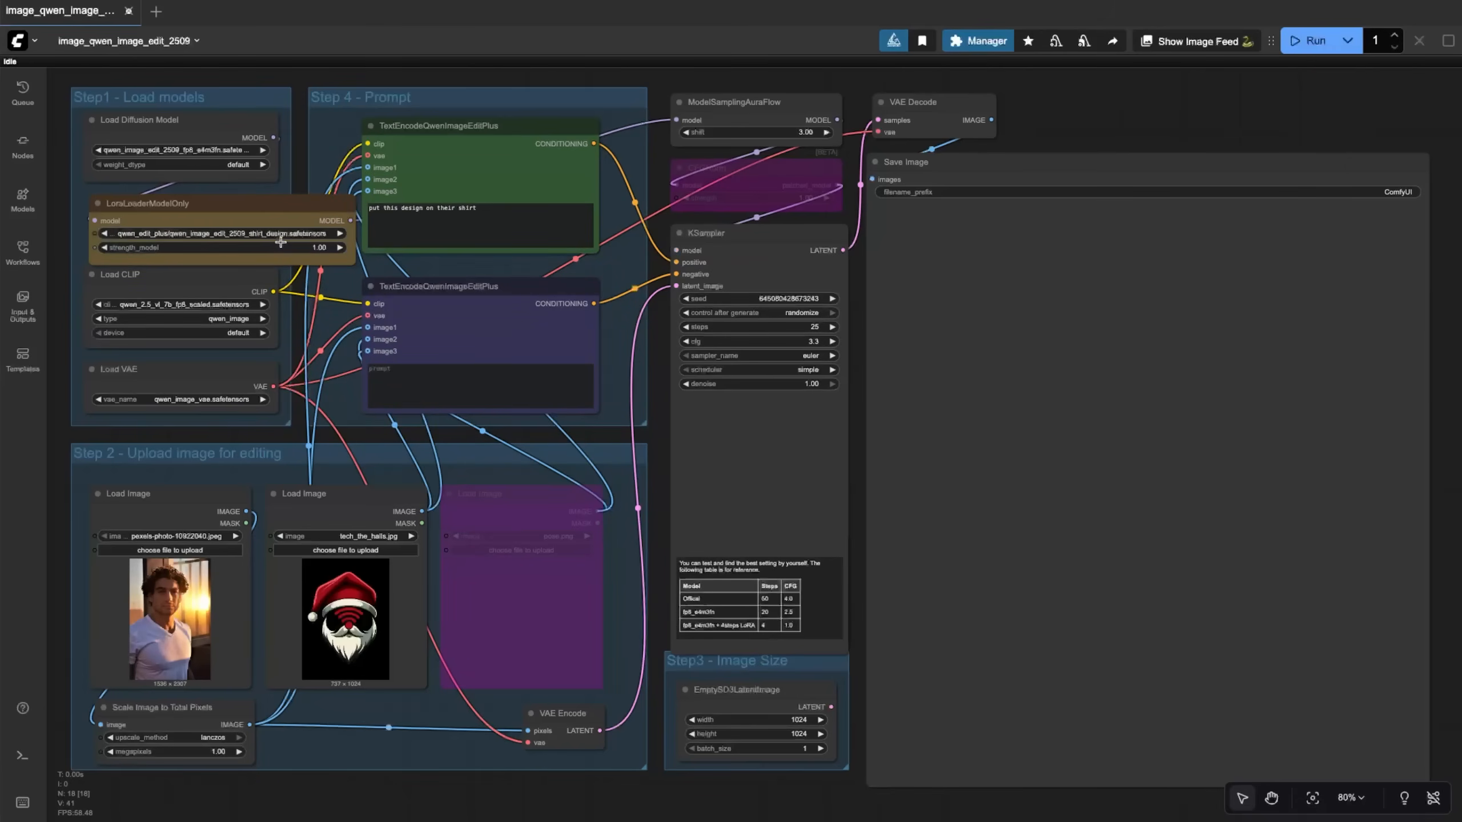
{"action": "left_click_drag", "start_coordinate": [353, 264], "coordinate": [277, 263]}
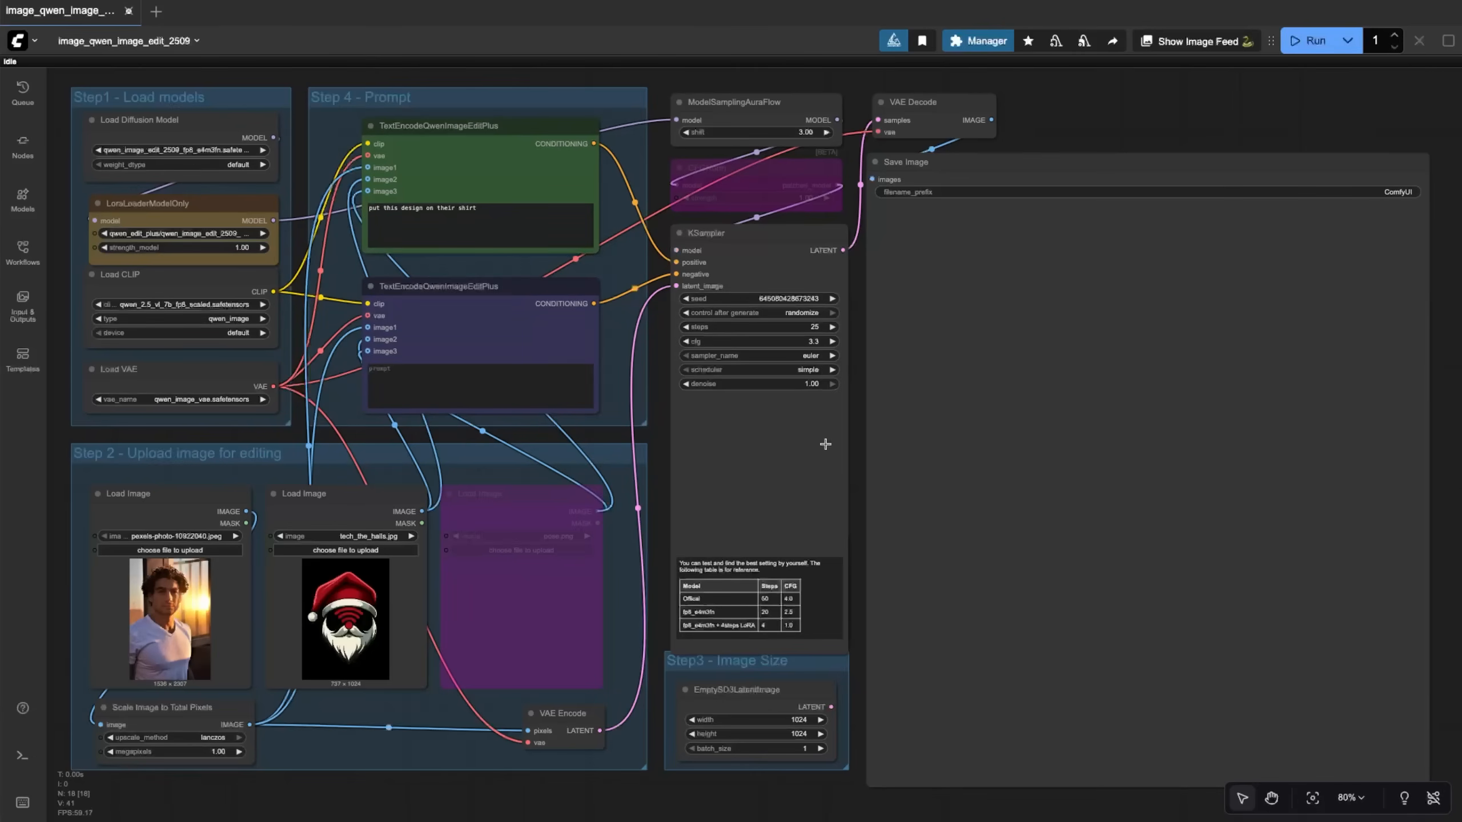
- Check the KSampler's steps and cfg settings, the positive and negative prompt boxes, and the bypassed node above the sampler
{"action": "left_click", "coordinate": [822, 327]}
{"action": "left_click", "coordinate": [1001, 257]}
{"action": "left_click", "coordinate": [812, 341]}
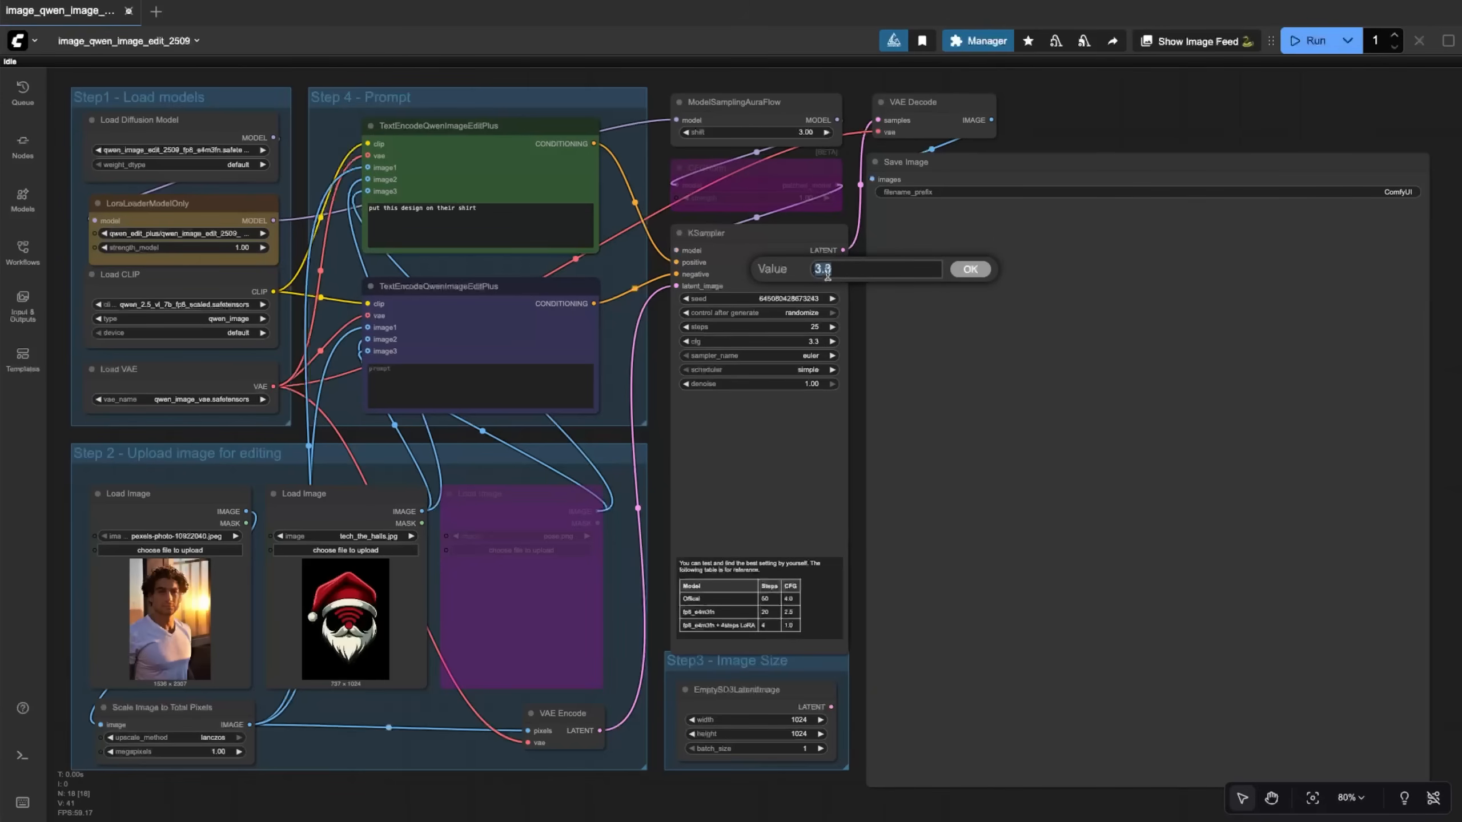
{"action": "left_click", "coordinate": [956, 275]}
{"action": "left_click", "coordinate": [515, 225]}
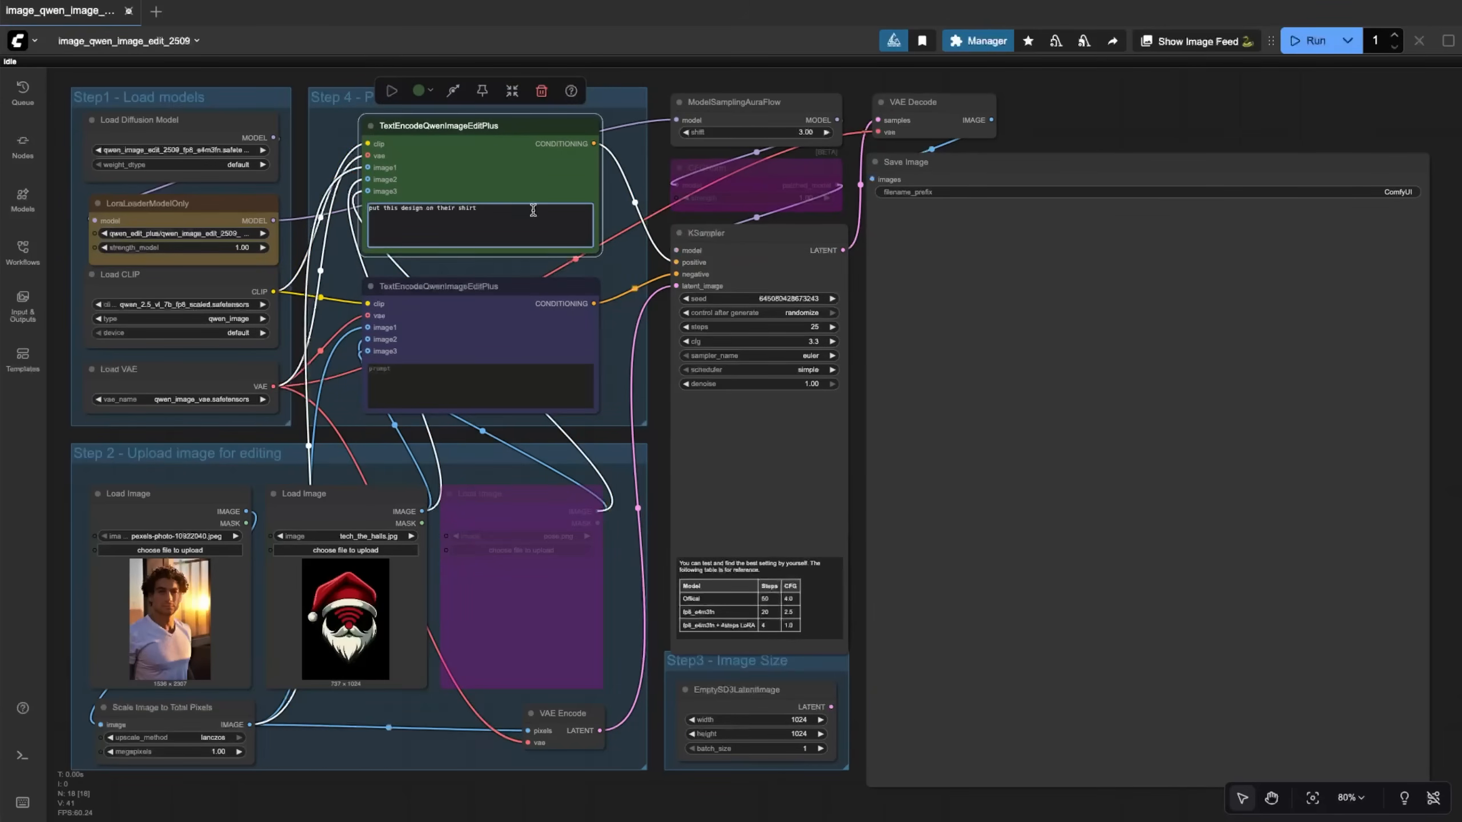
{"action": "left_click", "coordinate": [473, 372]}
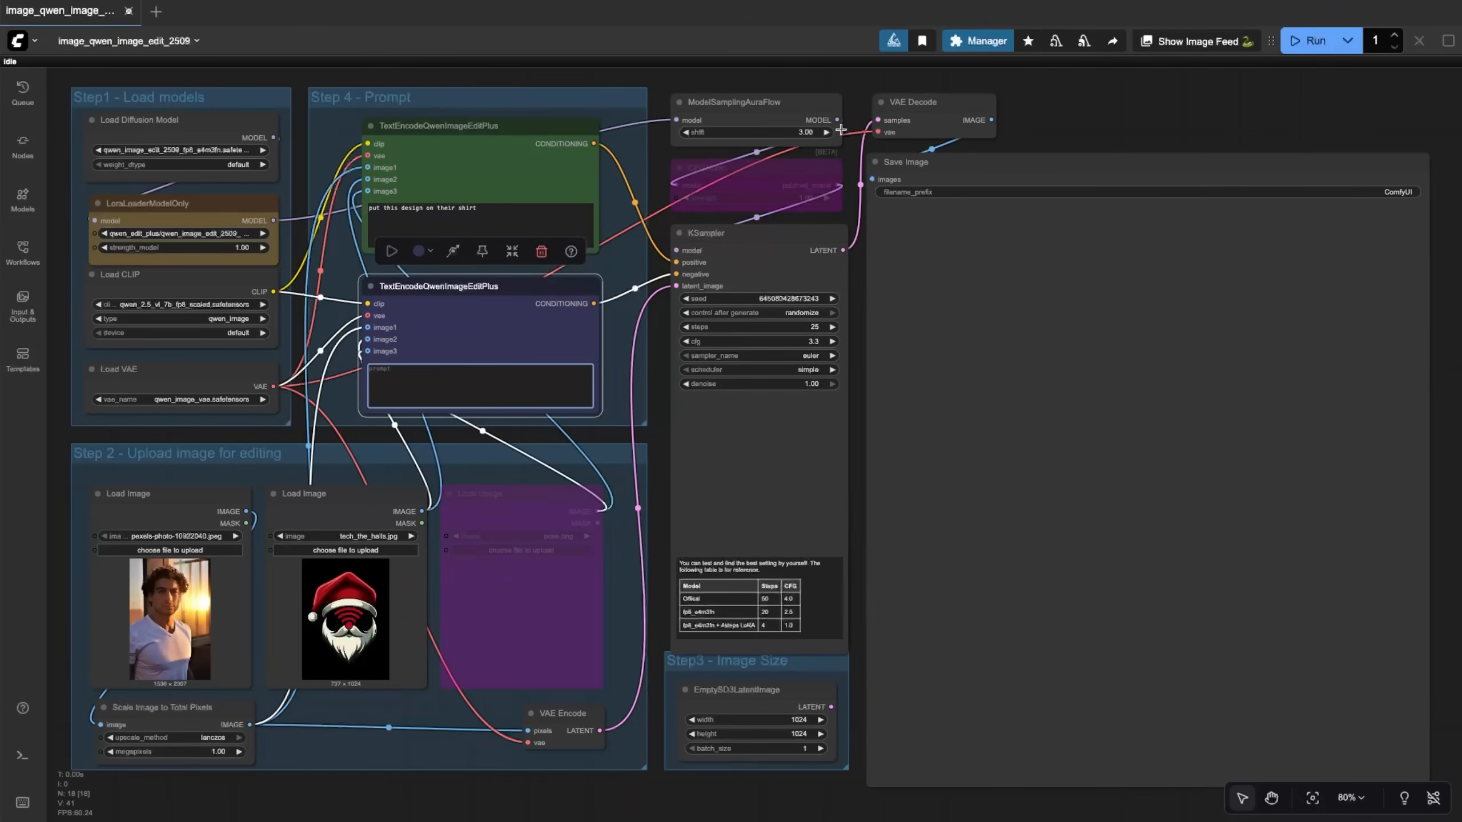
{"action": "left_click", "coordinate": [797, 166]}
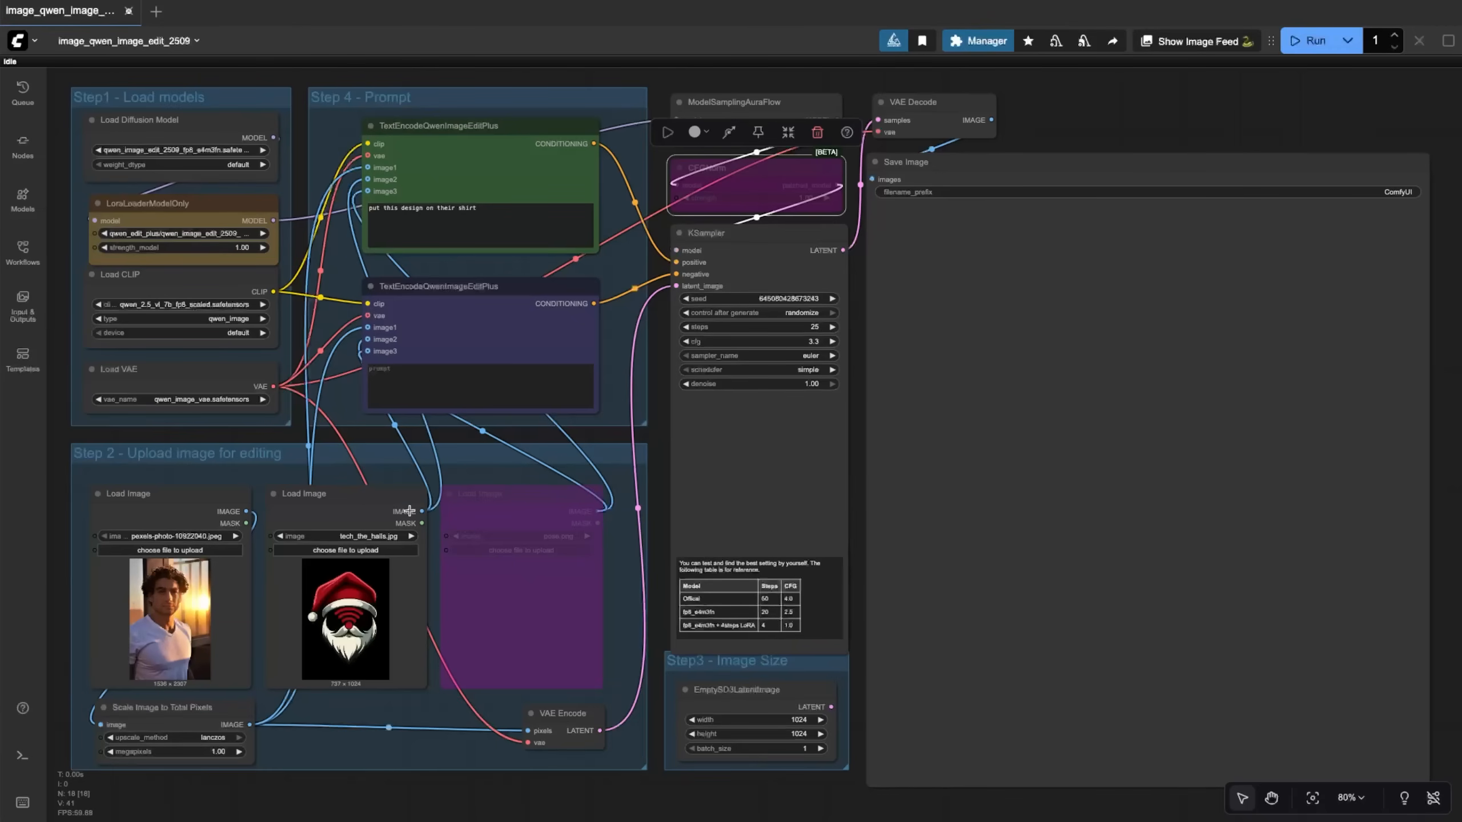
- Inspect the portrait and tech_the_halls.jpg input images up close, and run the workflow on them
{"action": "scroll", "coordinate": [155, 636], "scroll_direction": "up", "scroll_amount": 14}
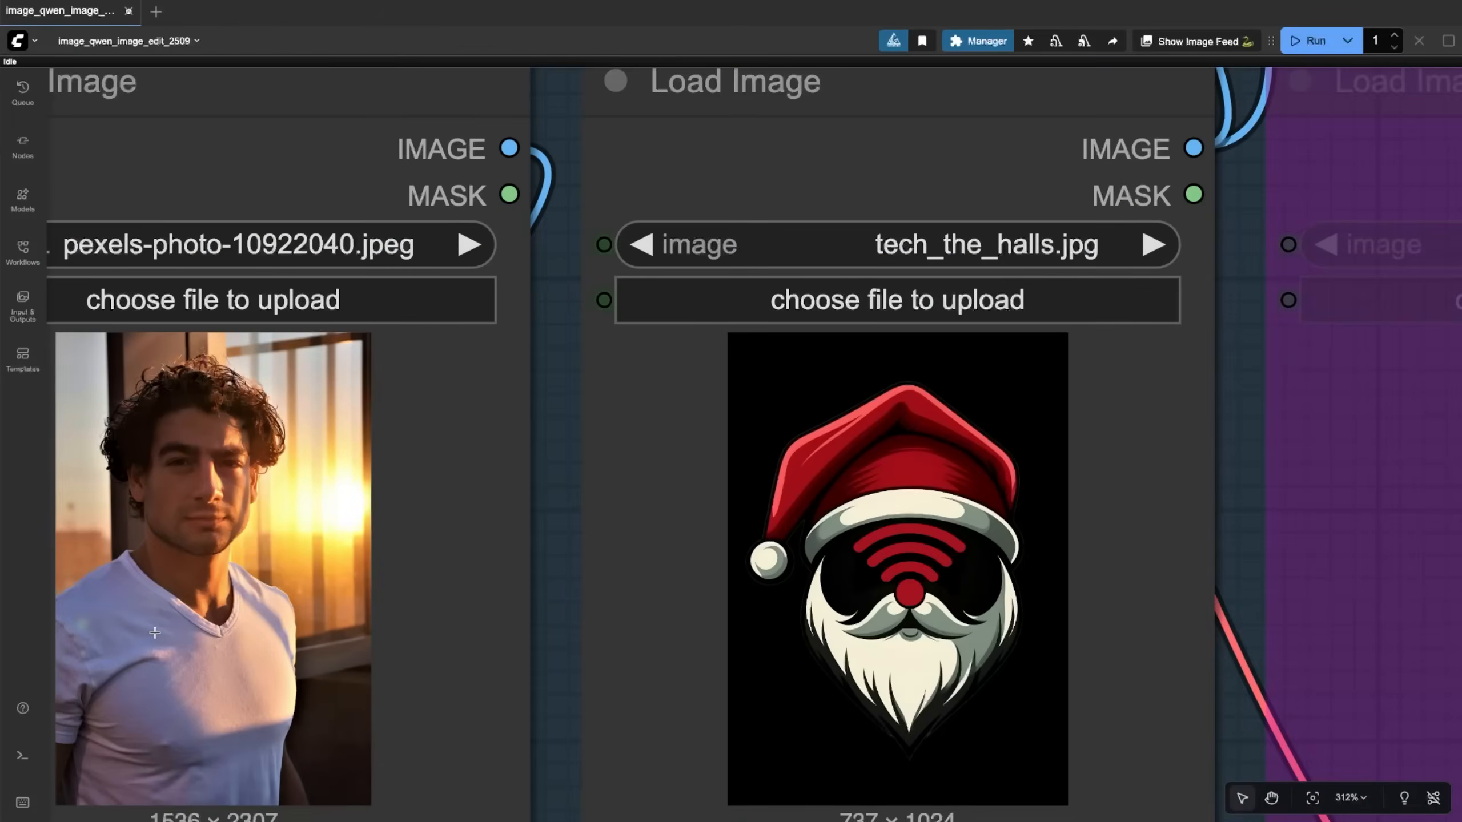
{"action": "scroll", "coordinate": [155, 633], "scroll_direction": "up", "scroll_amount": 1}
{"action": "scroll", "coordinate": [154, 633], "scroll_direction": "down", "scroll_amount": 5}
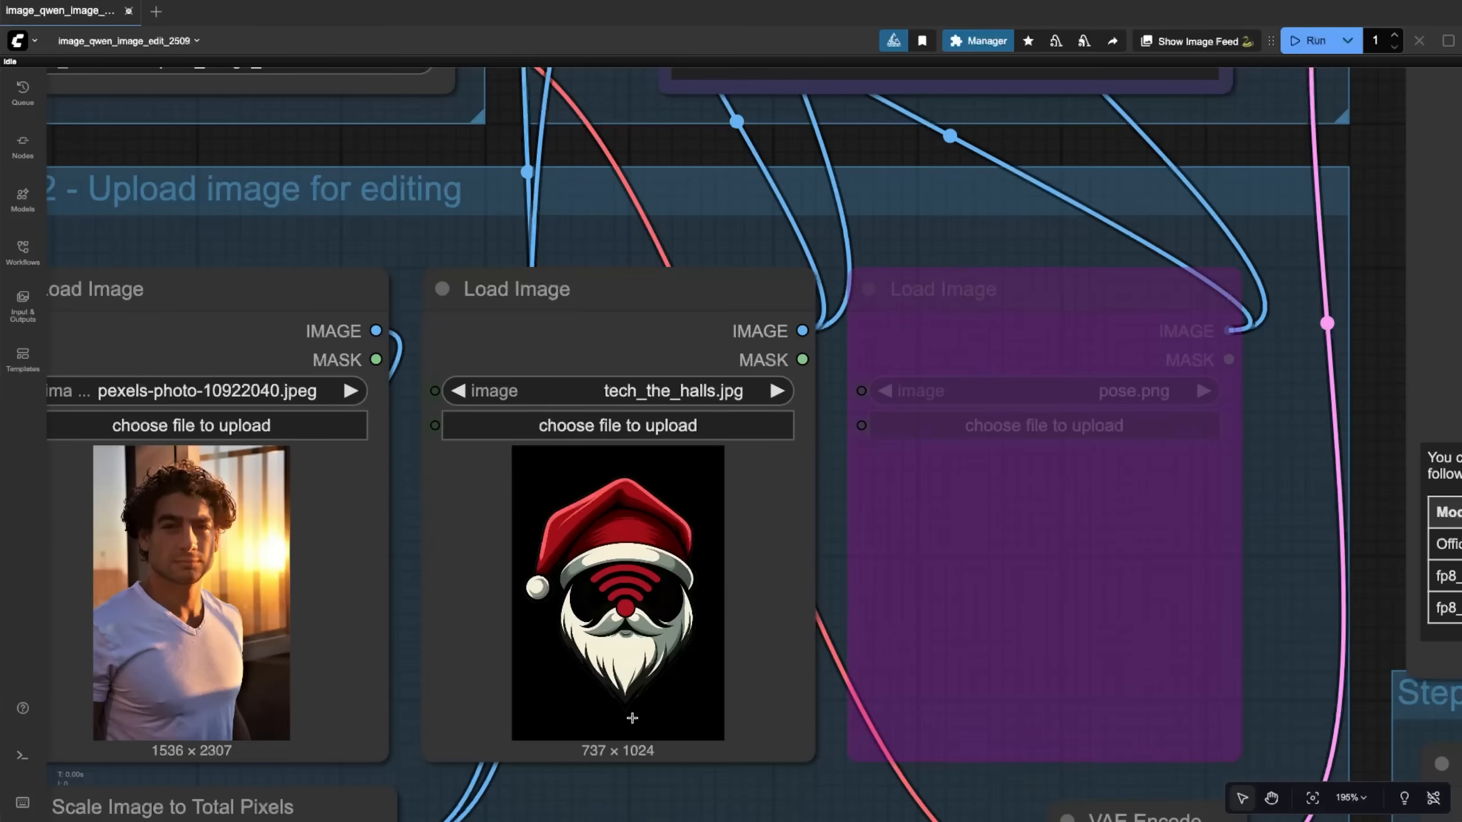
{"action": "scroll", "coordinate": [635, 719], "scroll_direction": "up", "scroll_amount": 5}
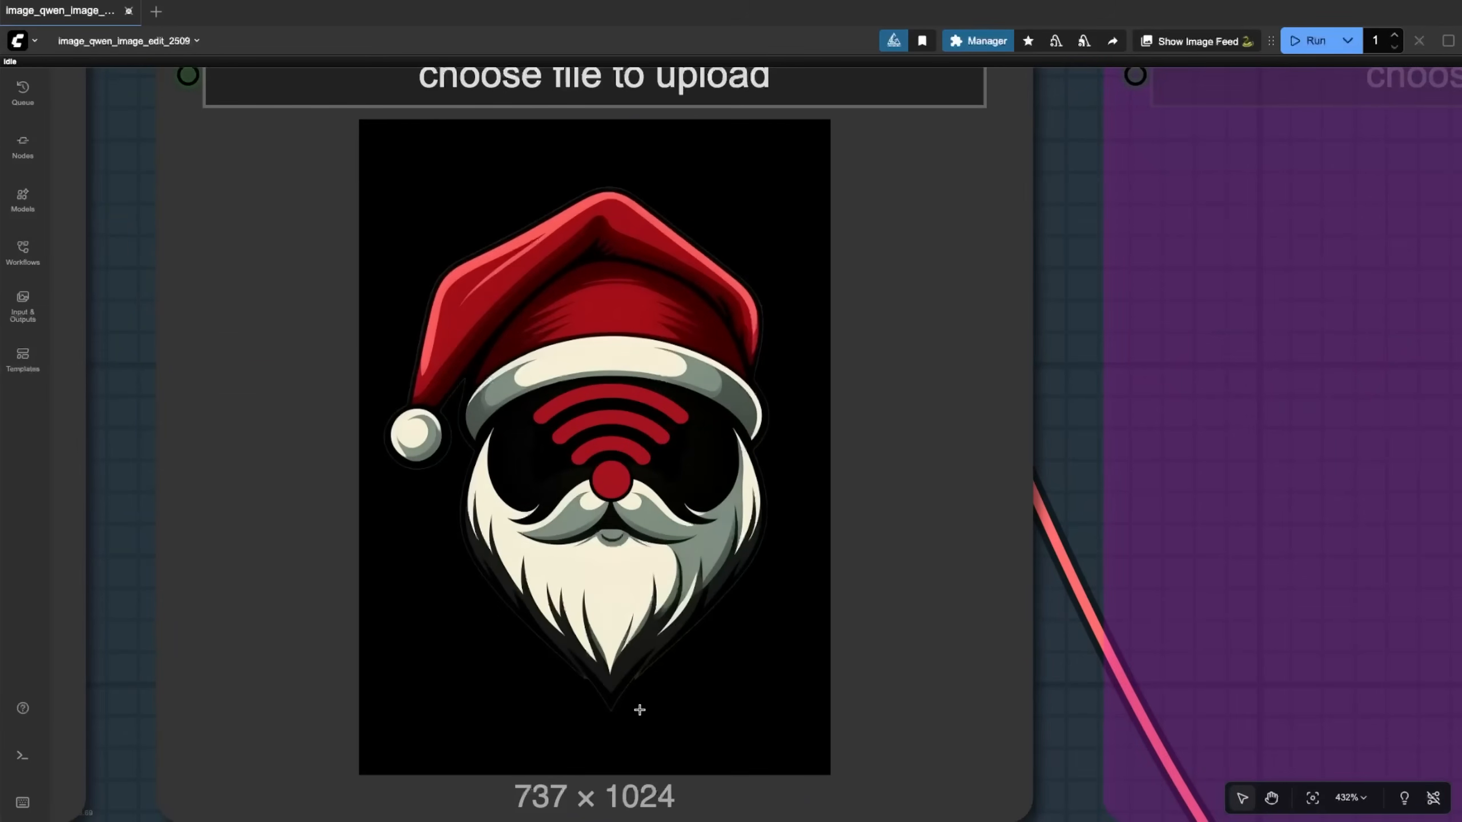
{"action": "key", "text": "."}
{"action": "left_click", "coordinate": [1295, 49]}
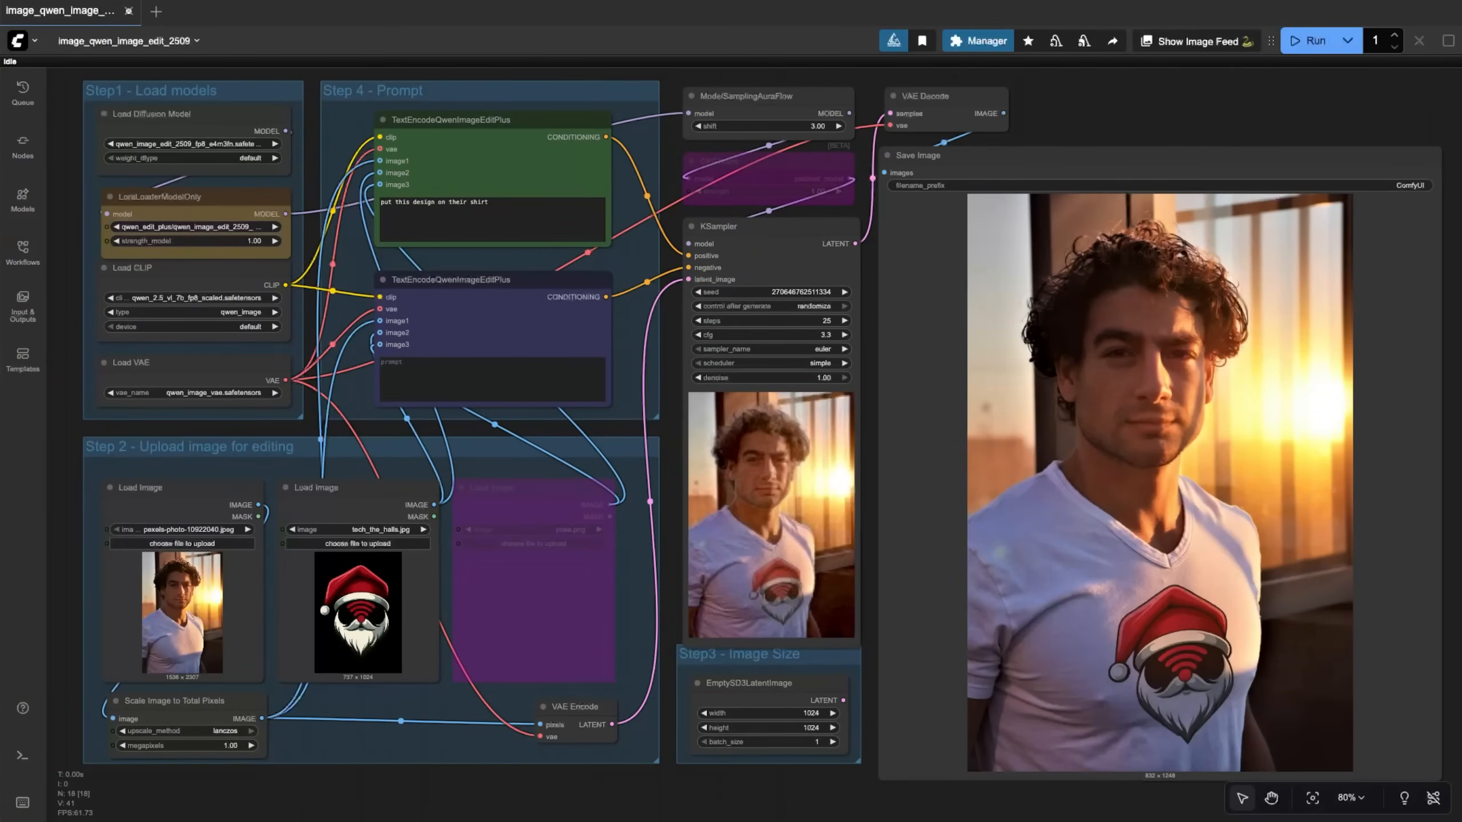
- Load pexels-photo-4350267.jpeg as the person image and ostris-thresh_logo copy.png as the design, and run the workflow
{"action": "left_click_drag", "start_coordinate": [340, 817], "coordinate": [179, 604]}
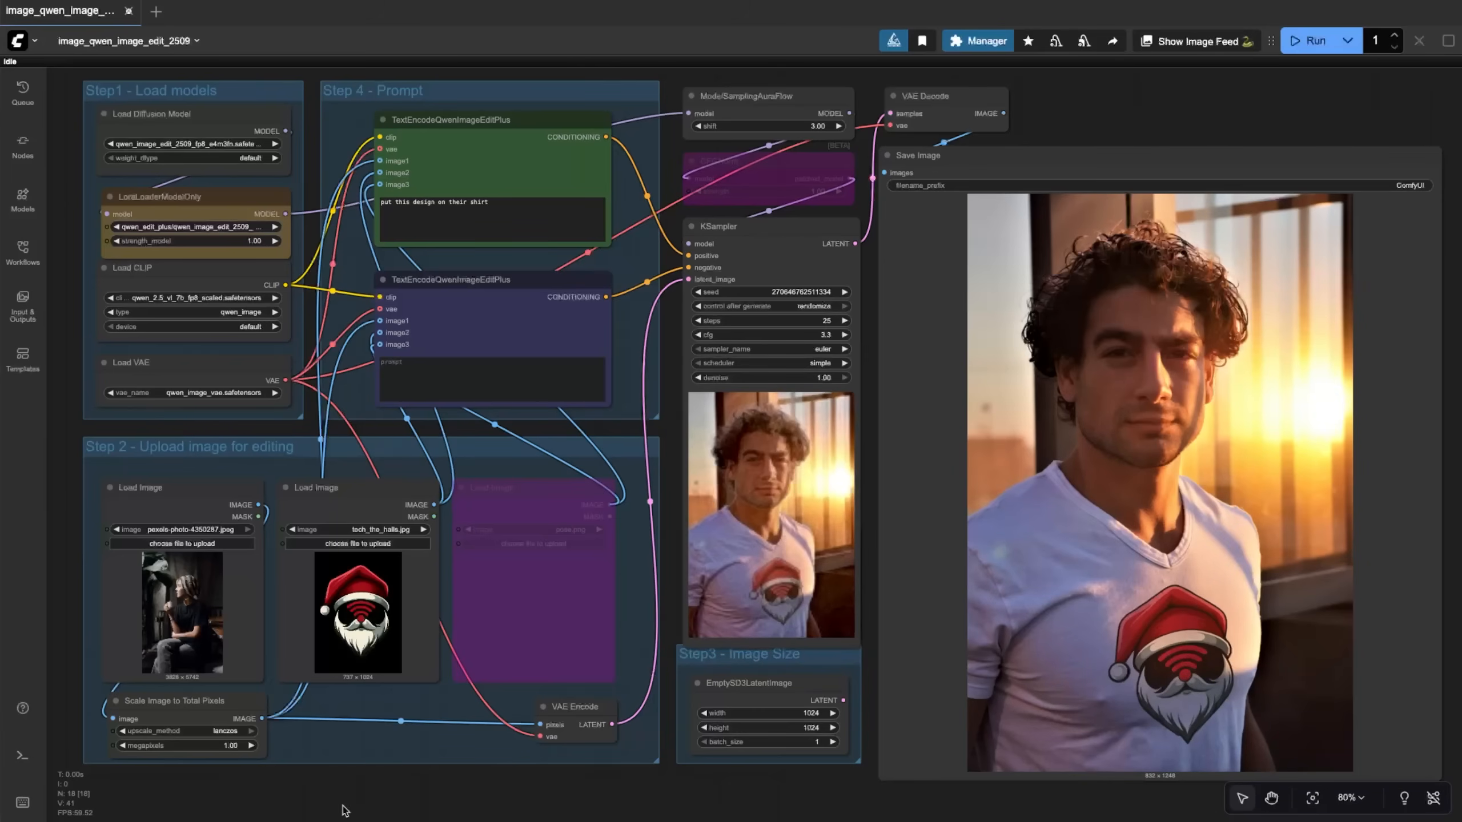
{"action": "left_click_drag", "start_coordinate": [403, 818], "coordinate": [352, 625]}
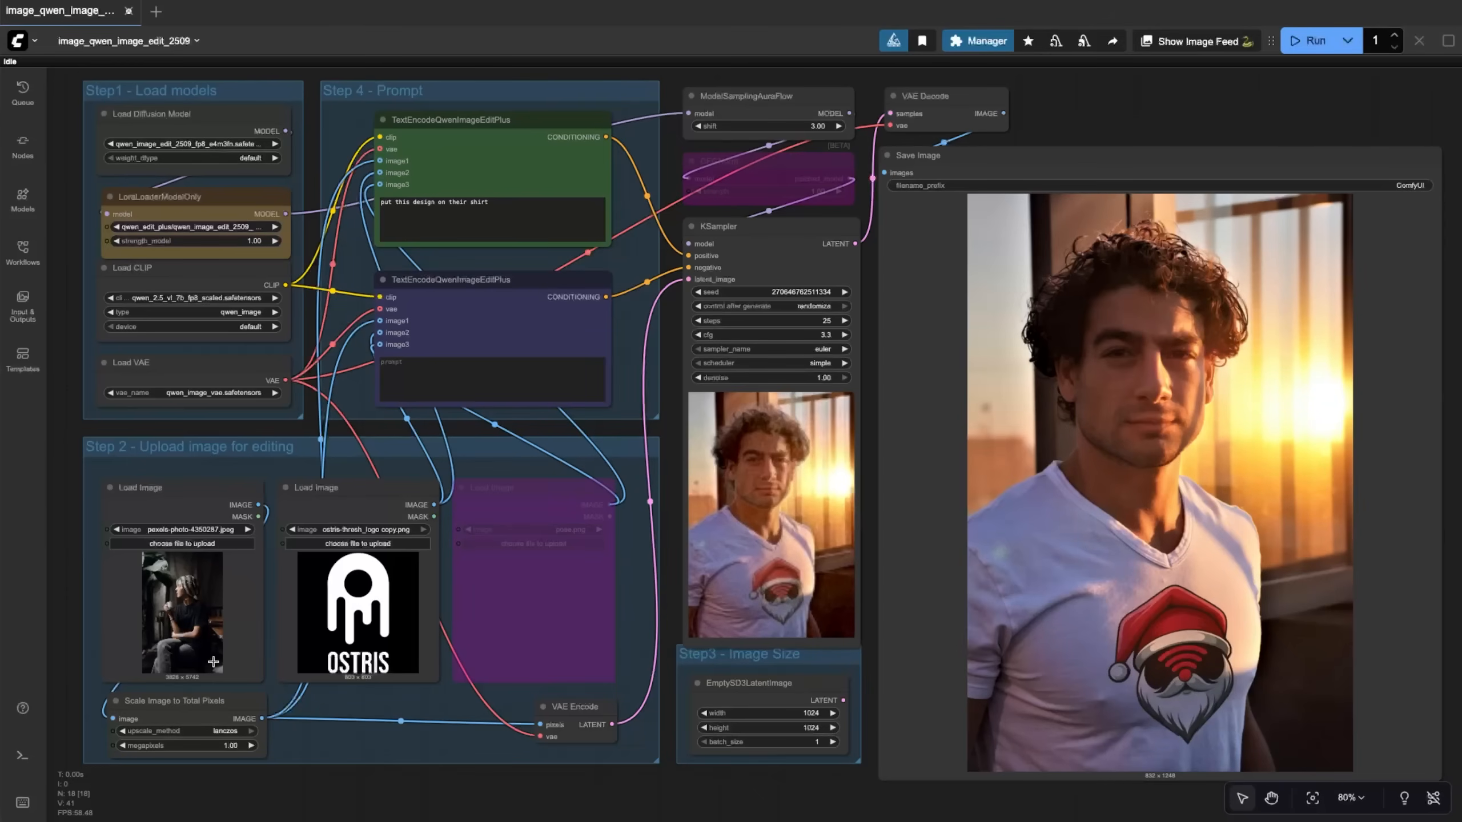
{"action": "left_click", "coordinate": [1307, 41]}
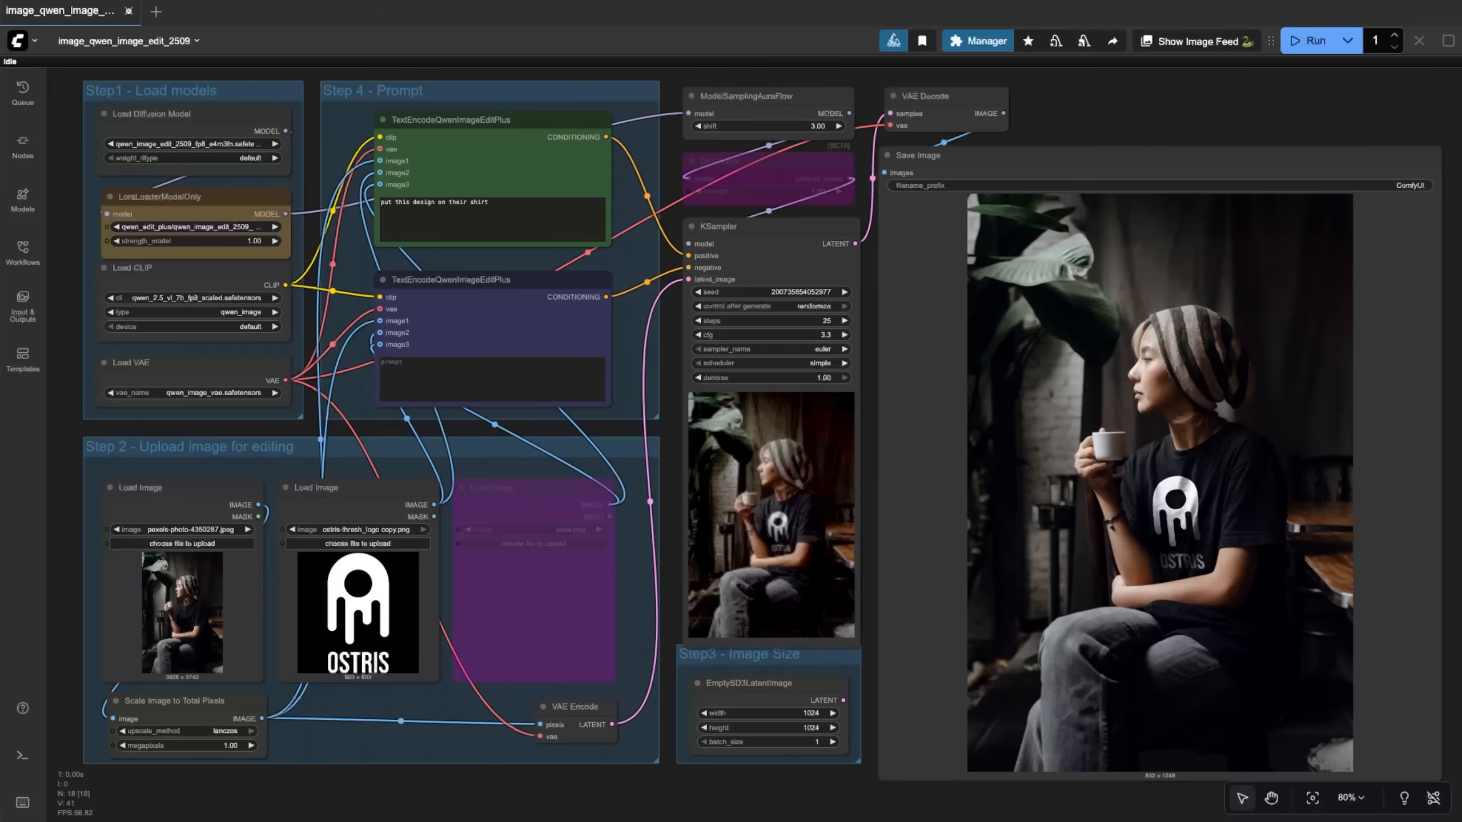
- Load the photo of the seated man in a black T-shirt with support.png as the design, and run the workflow
{"action": "left_click_drag", "start_coordinate": [371, 817], "coordinate": [172, 605]}
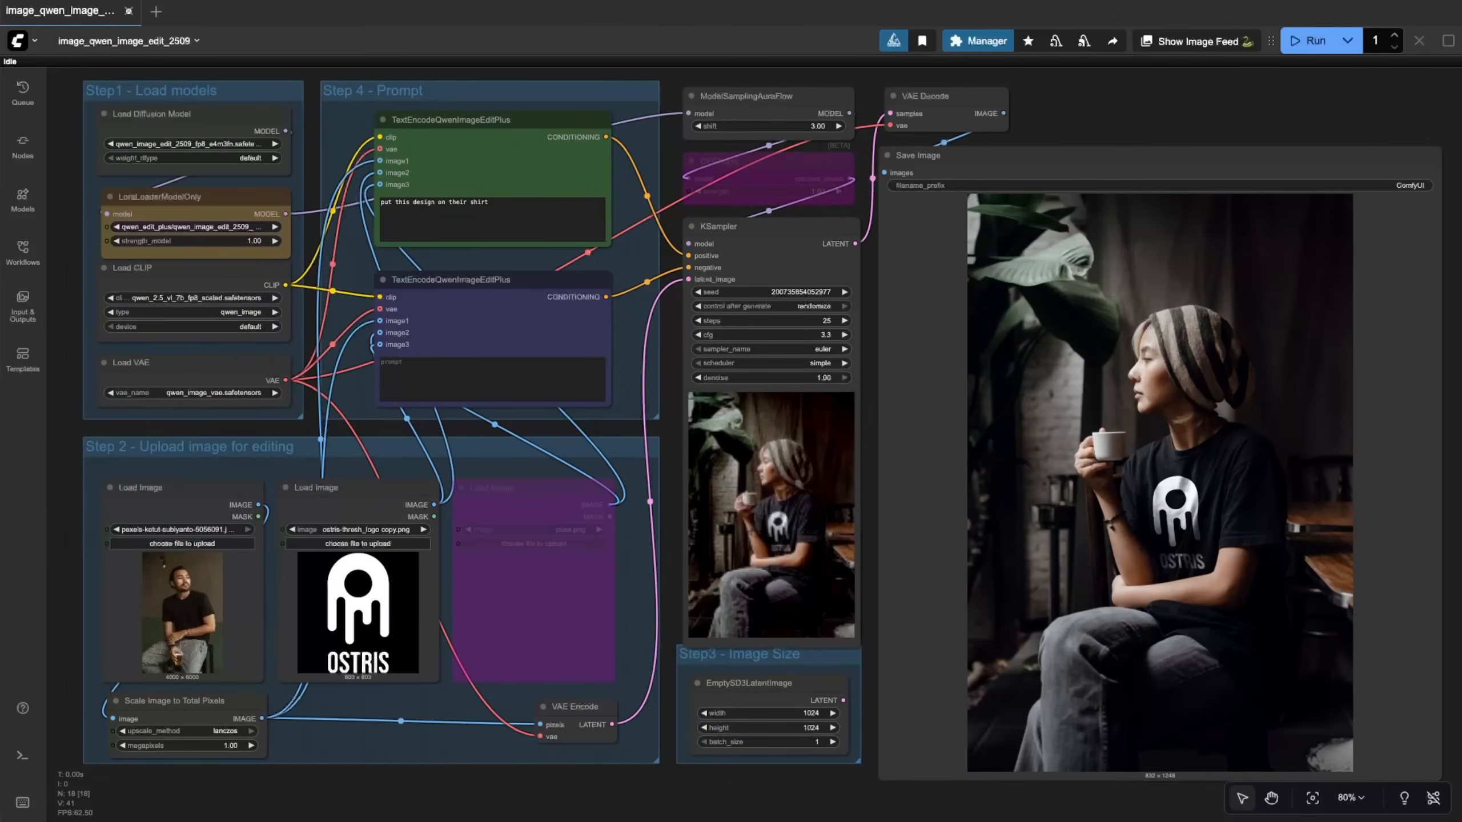
{"action": "left_click_drag", "start_coordinate": [346, 817], "coordinate": [351, 611]}
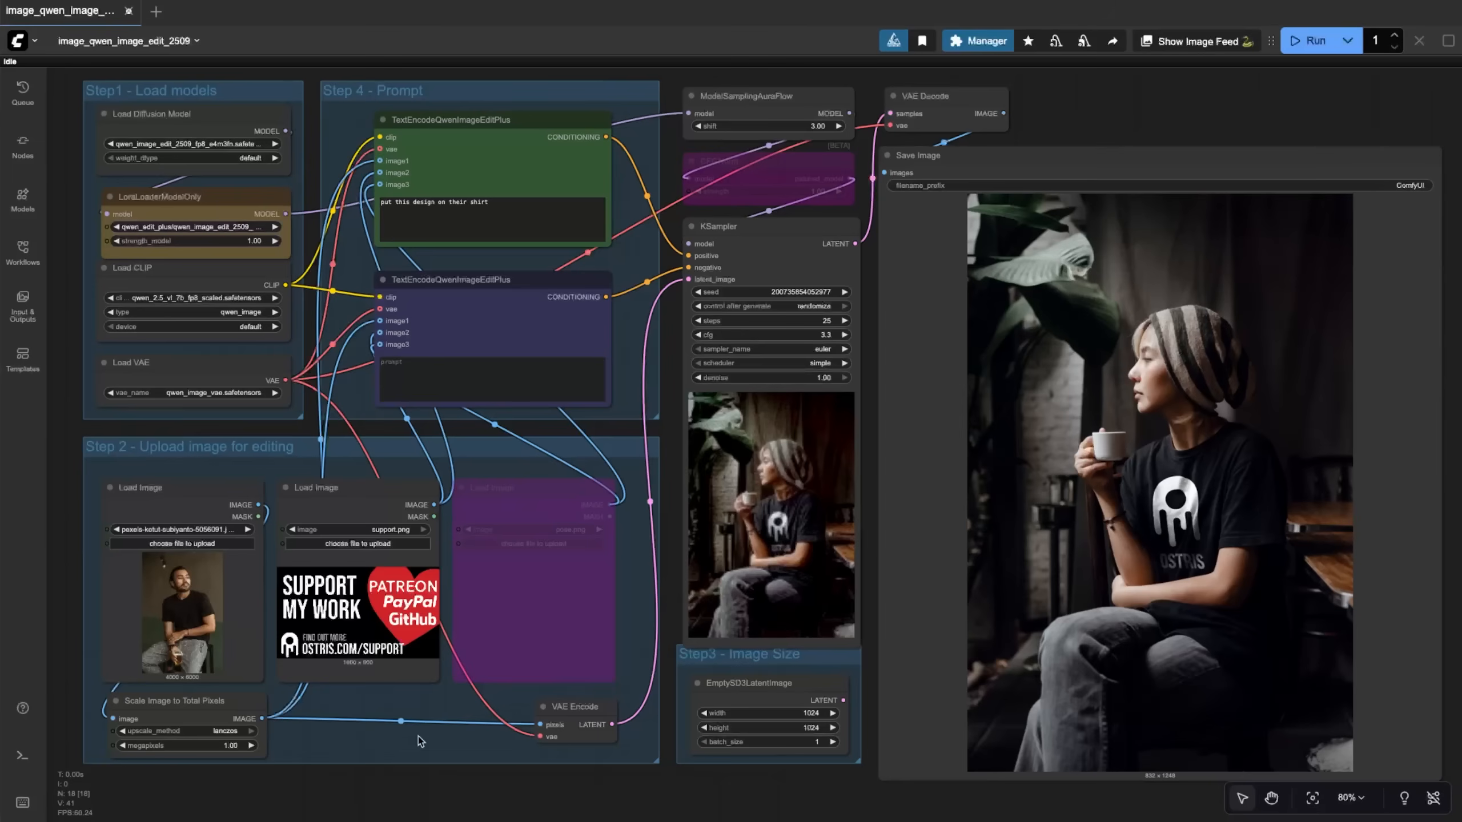
{"action": "left_click", "coordinate": [1302, 41]}
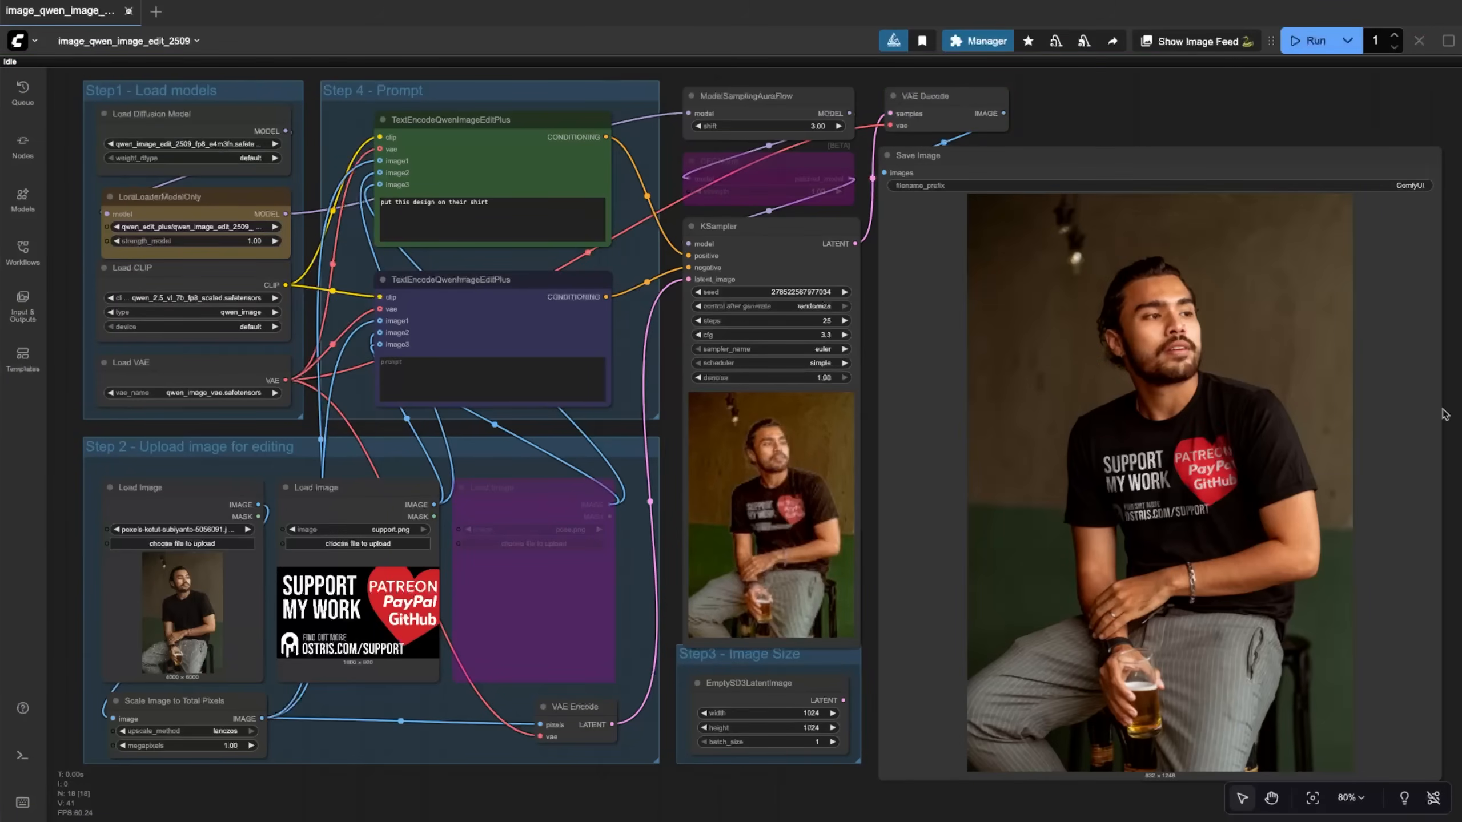
- Examine the generated shirt's lettering and heart graphic up close, and compare them with the support.png source design
{"action": "scroll", "coordinate": [1180, 523], "scroll_direction": "up", "scroll_amount": 10}
{"action": "scroll", "coordinate": [1085, 484], "scroll_direction": "up", "scroll_amount": 1}
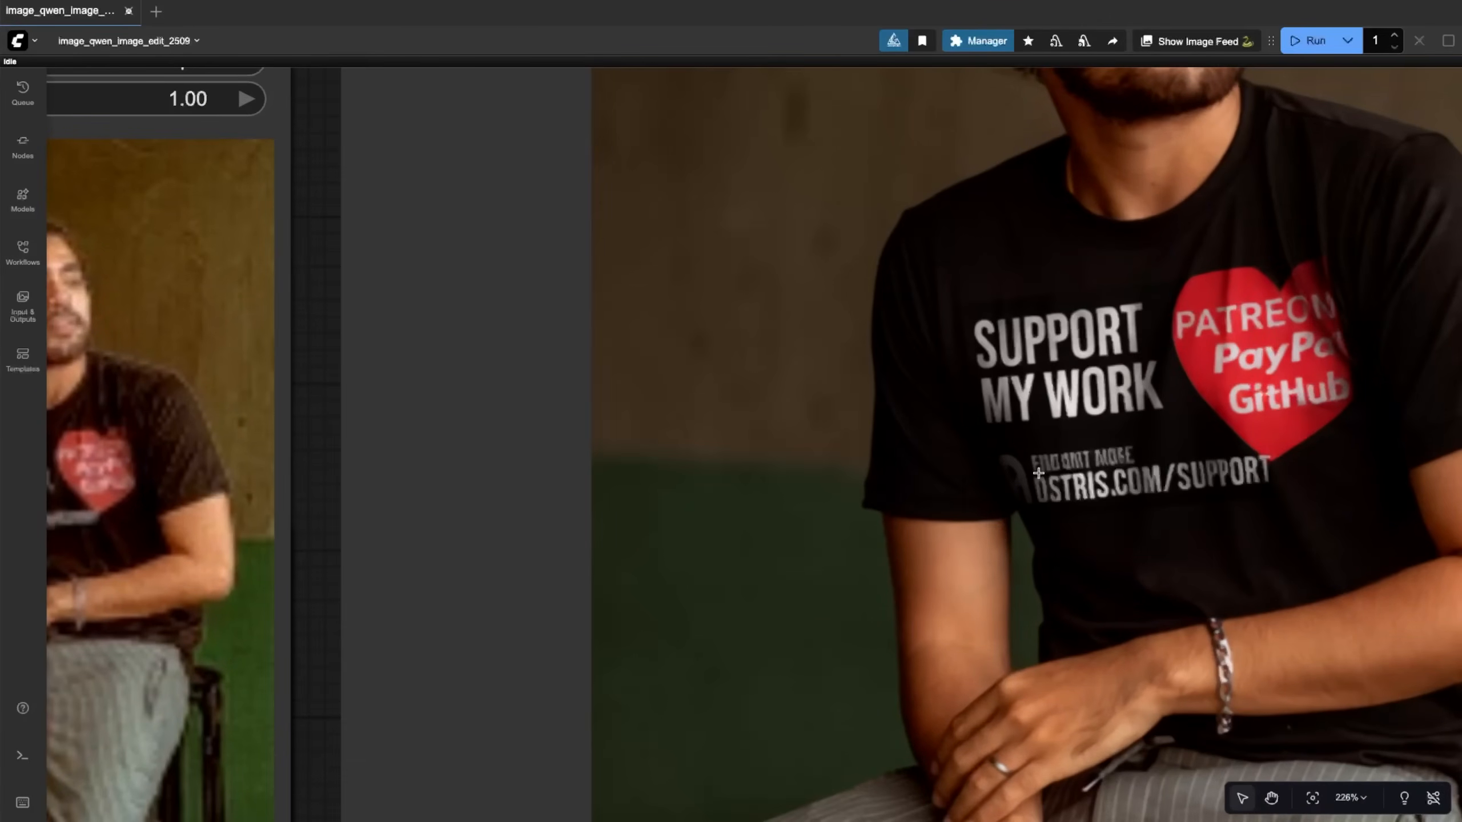
{"action": "scroll", "coordinate": [1004, 455], "scroll_direction": "down", "scroll_amount": 8}
{"action": "scroll", "coordinate": [1004, 450], "scroll_direction": "down", "scroll_amount": 2}
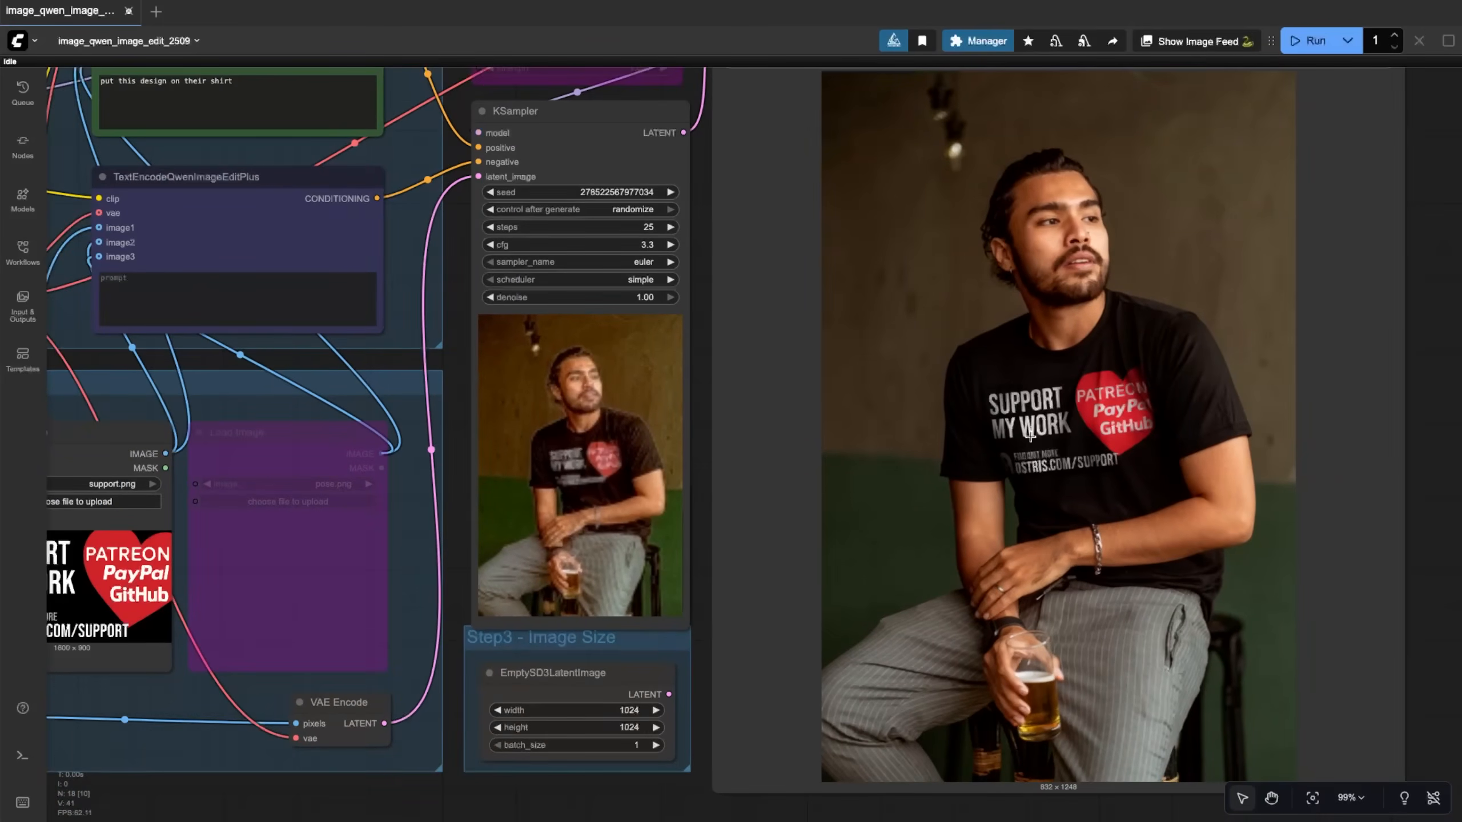
{"action": "scroll", "coordinate": [1030, 436], "scroll_direction": "up", "scroll_amount": 8}
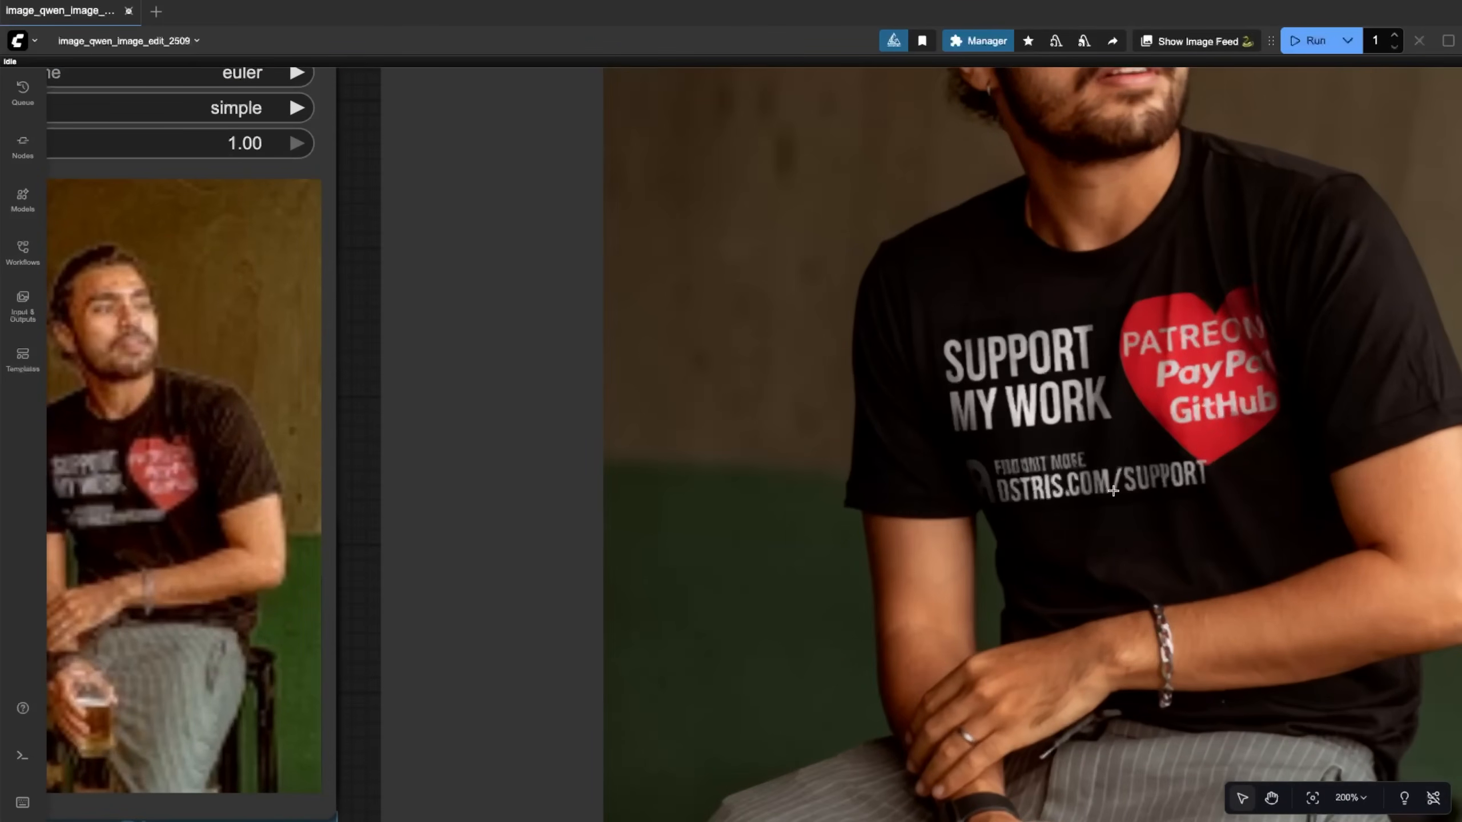
{"action": "scroll", "coordinate": [1193, 487], "scroll_direction": "down", "scroll_amount": 3}
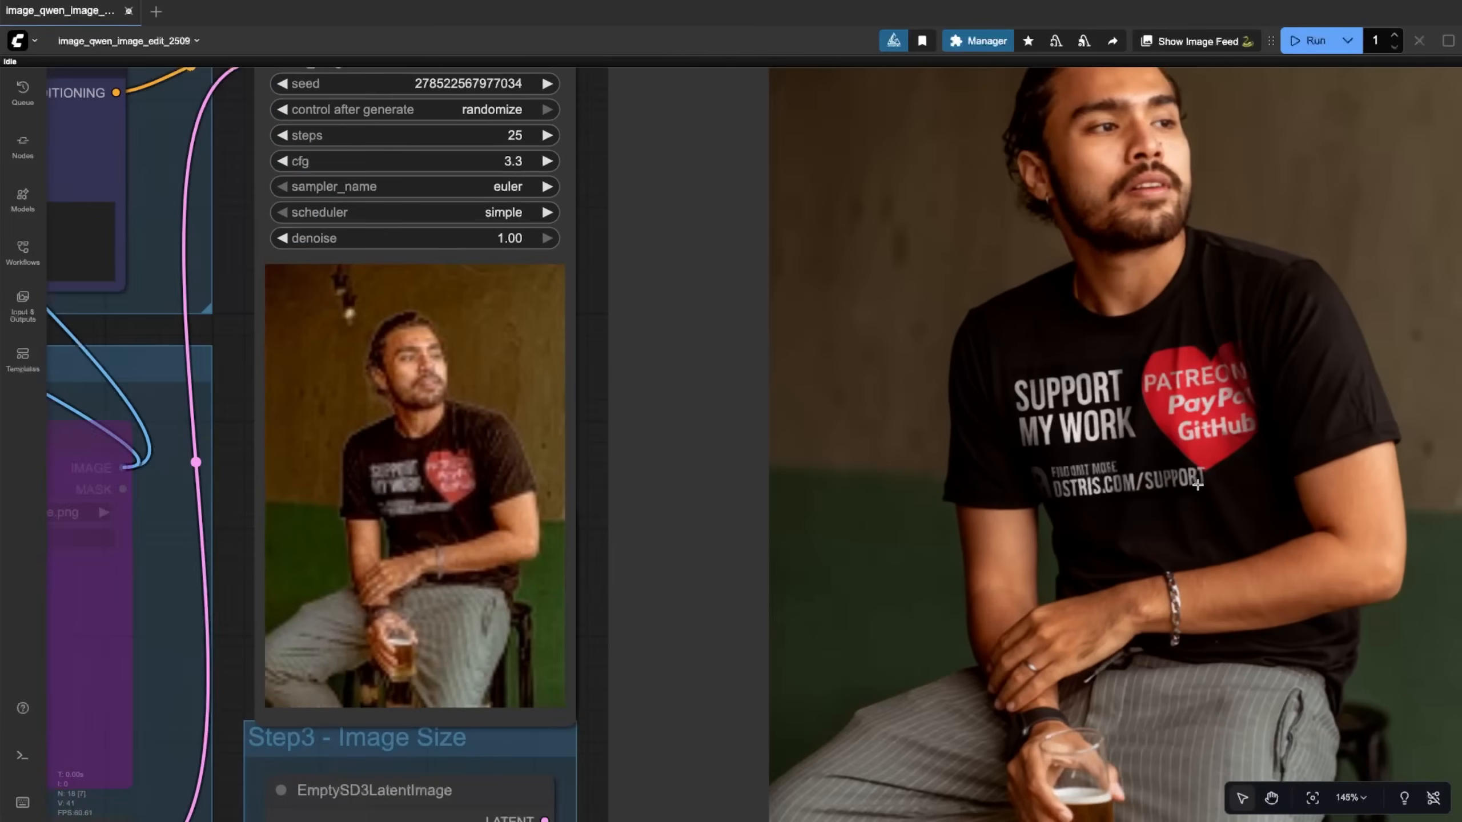
{"action": "scroll", "coordinate": [1198, 485], "scroll_direction": "down", "scroll_amount": 5}
{"action": "scroll", "coordinate": [1190, 465], "scroll_direction": "up", "scroll_amount": 3}
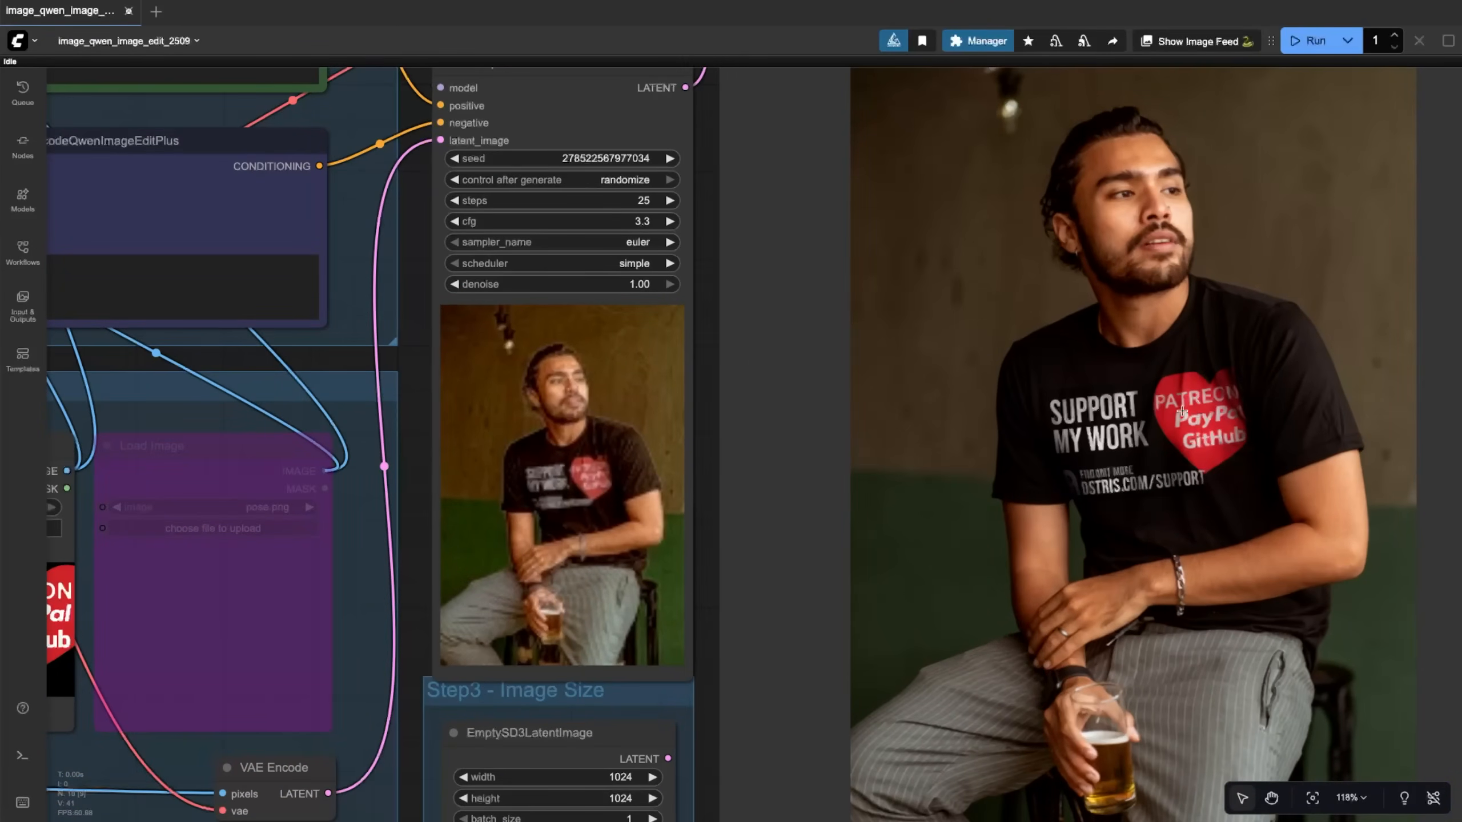
{"action": "scroll", "coordinate": [1180, 415], "scroll_direction": "down", "scroll_amount": 2}
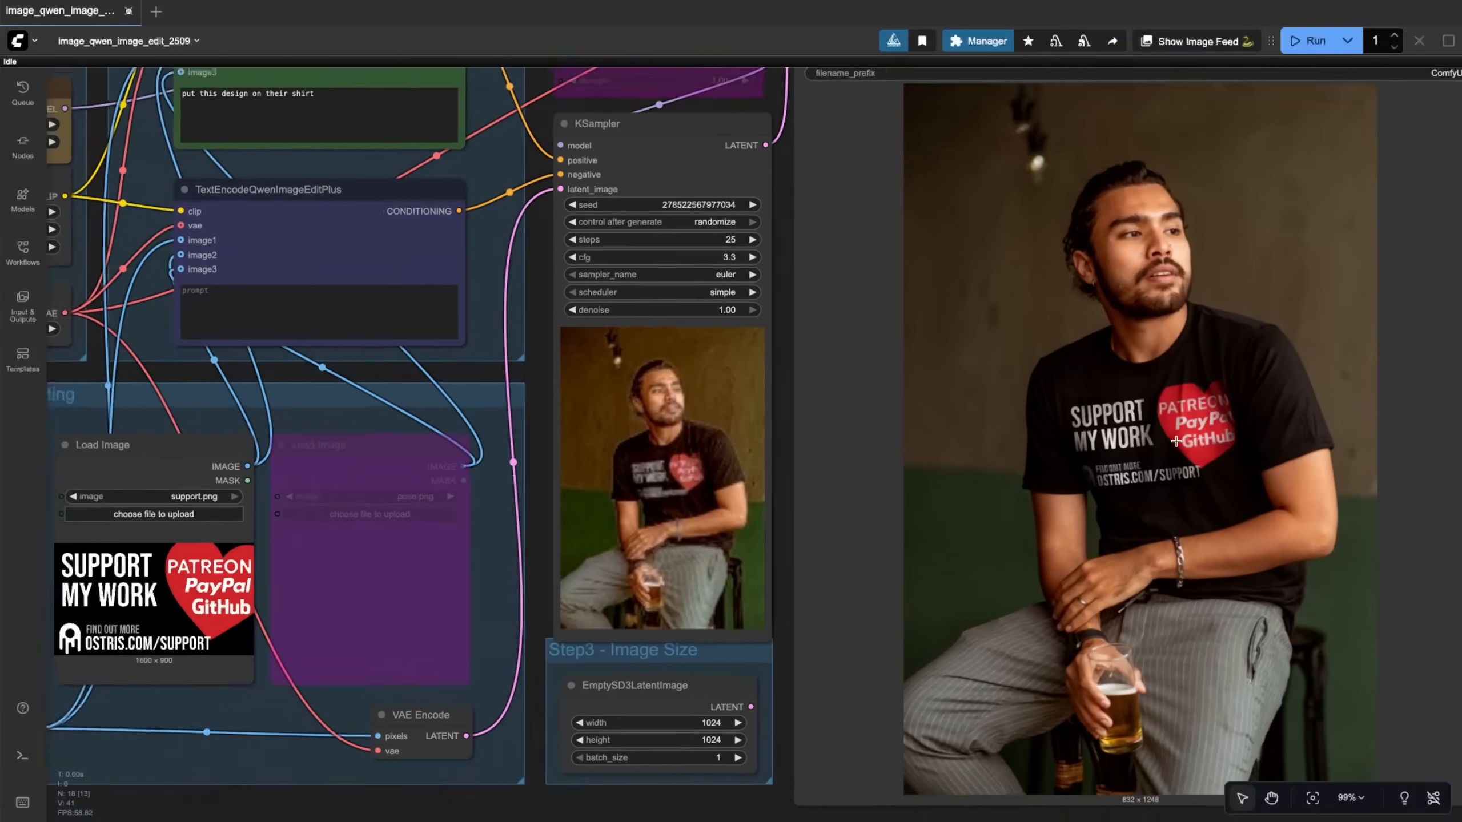
{"action": "scroll", "coordinate": [1175, 441], "scroll_direction": "down", "scroll_amount": 2}
{"action": "left_click_drag", "start_coordinate": [838, 388], "coordinate": [863, 423]}
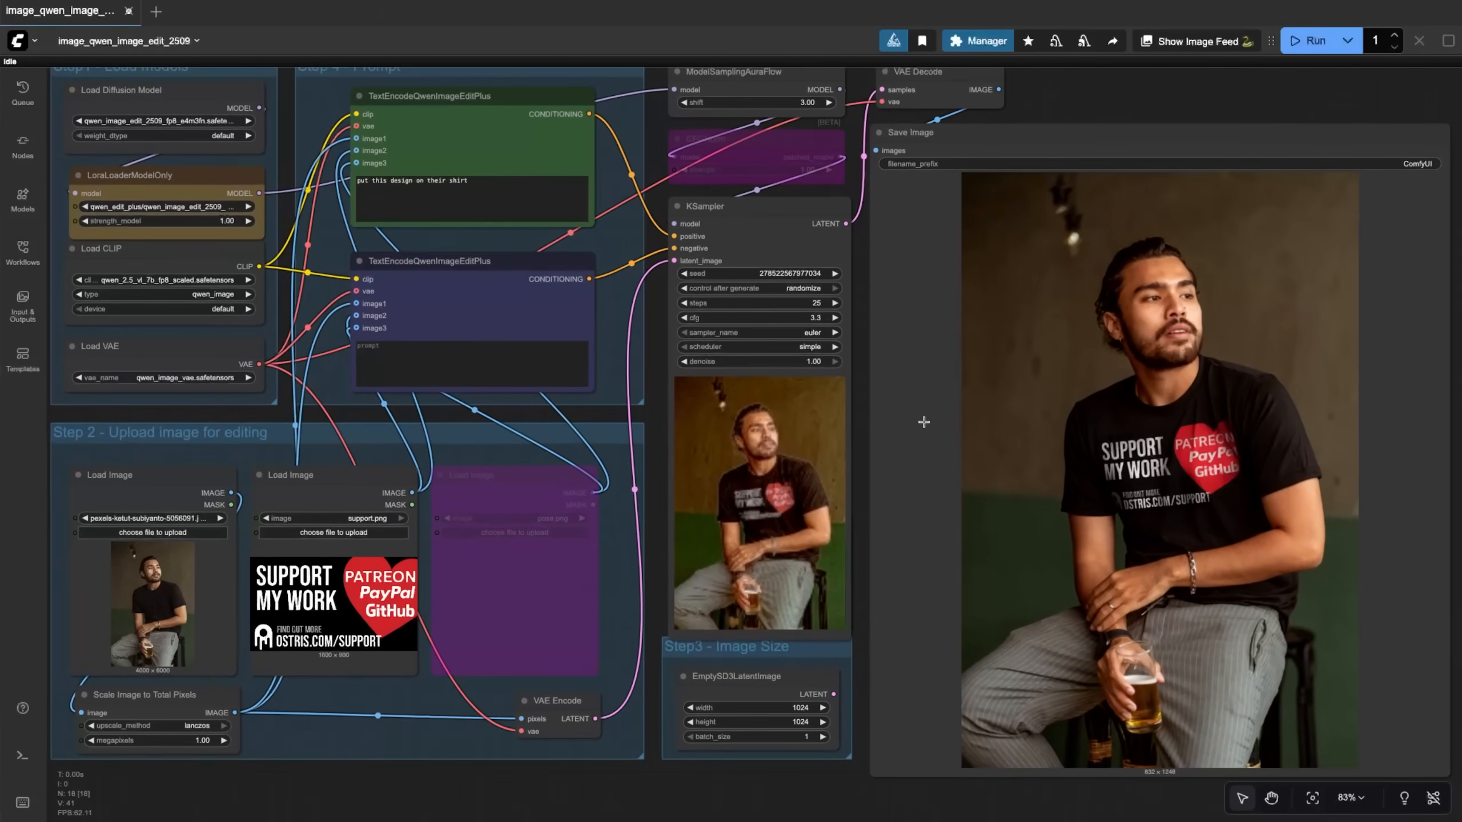
{"action": "scroll", "coordinate": [890, 426], "scroll_direction": "down", "scroll_amount": 1}
{"action": "left_click_drag", "start_coordinate": [867, 397], "coordinate": [851, 417]}
{"action": "scroll", "coordinate": [855, 420], "scroll_direction": "up", "scroll_amount": 1}
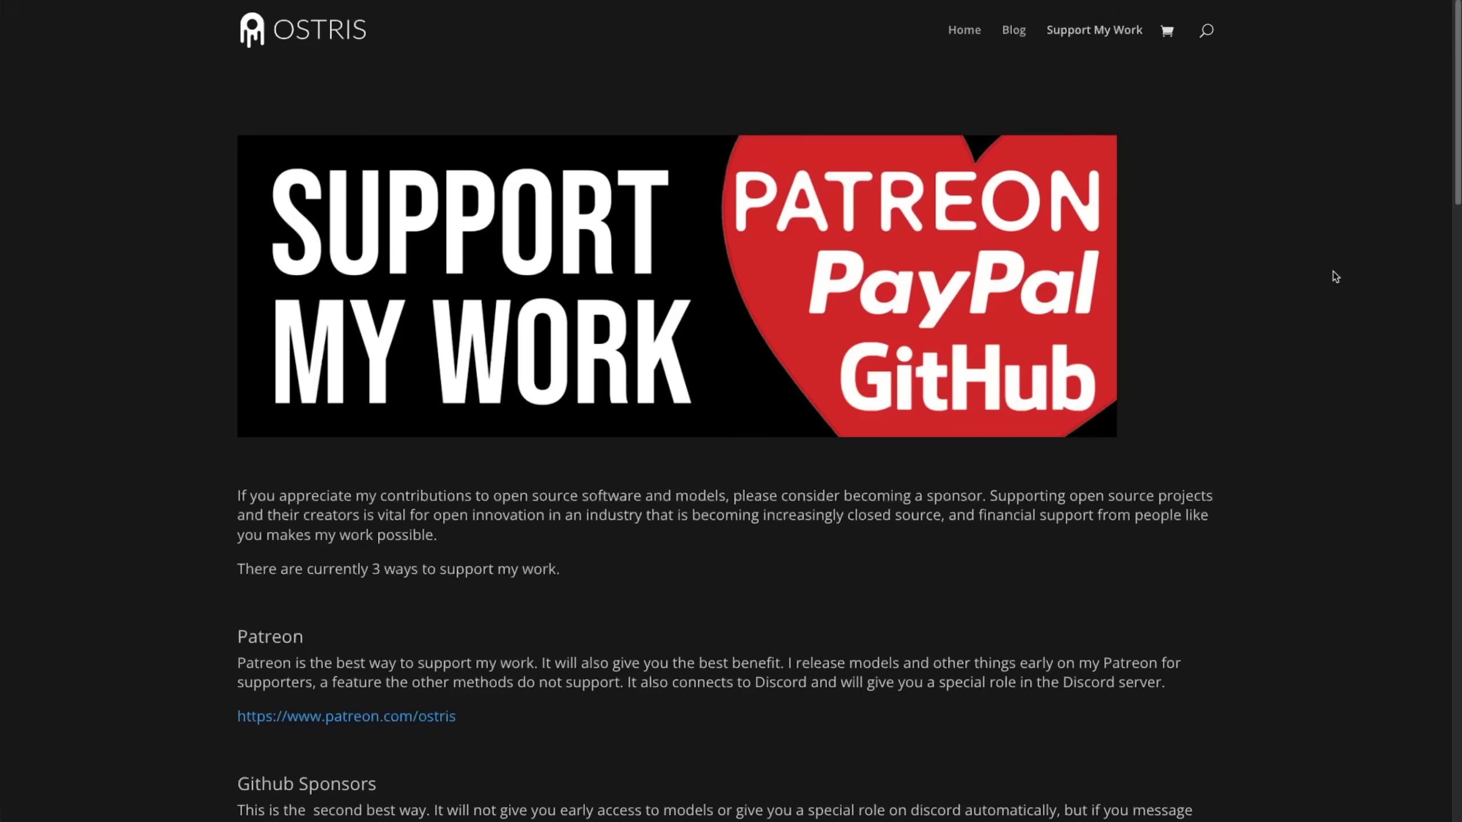
- Review the Patreon, GitHub Sponsors and PayPal options on the Ostris website's Support My Work page
{"action": "scroll", "coordinate": [1044, 365], "scroll_direction": "down", "scroll_amount": 5}
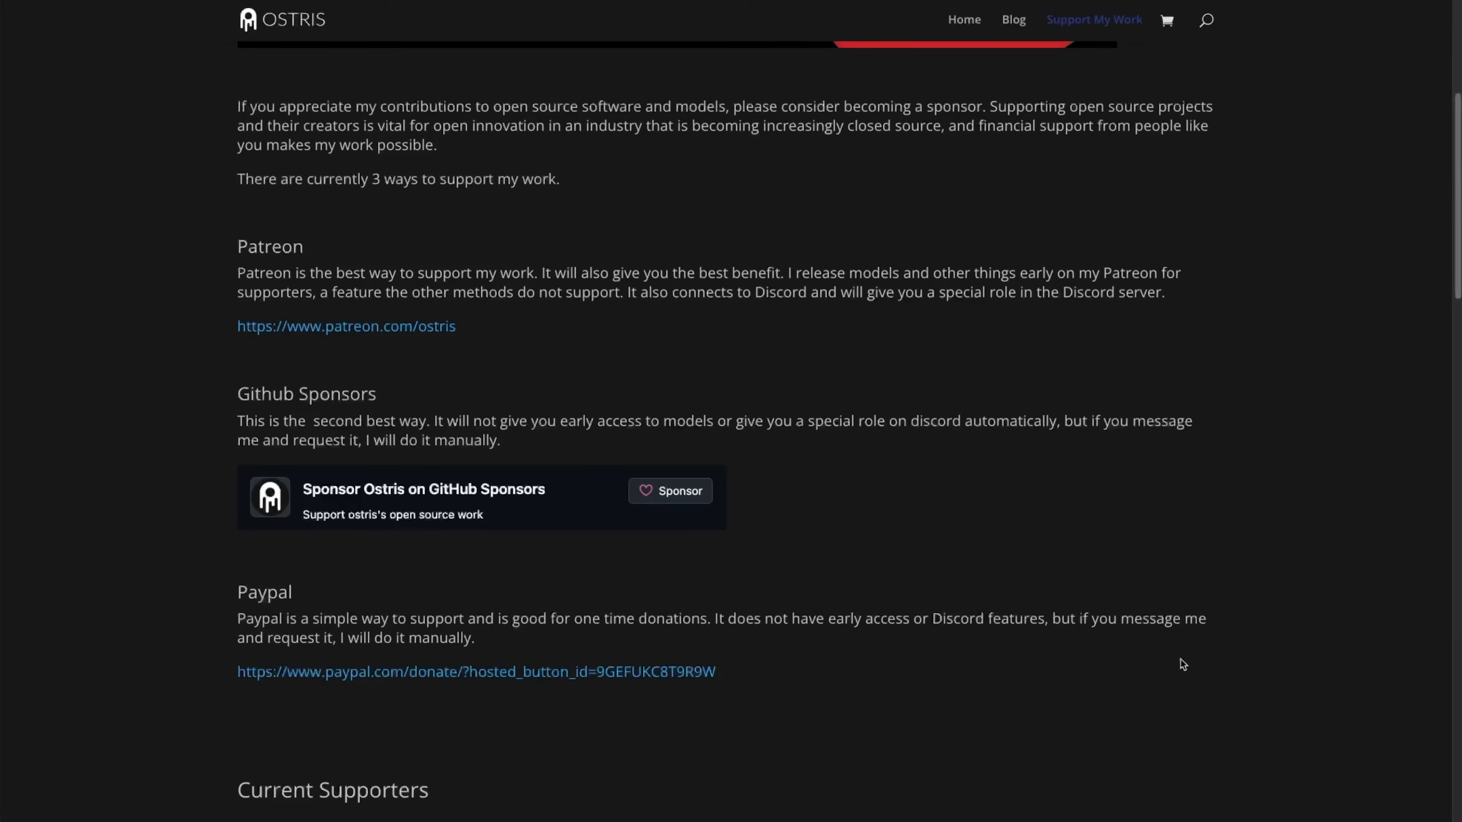
- Look through the Current Supporters section of the Support My Work page, from the largest sponsors to the smallest supporter tiles and back
{"action": "scroll", "coordinate": [1221, 663], "scroll_direction": "down", "scroll_amount": 5}
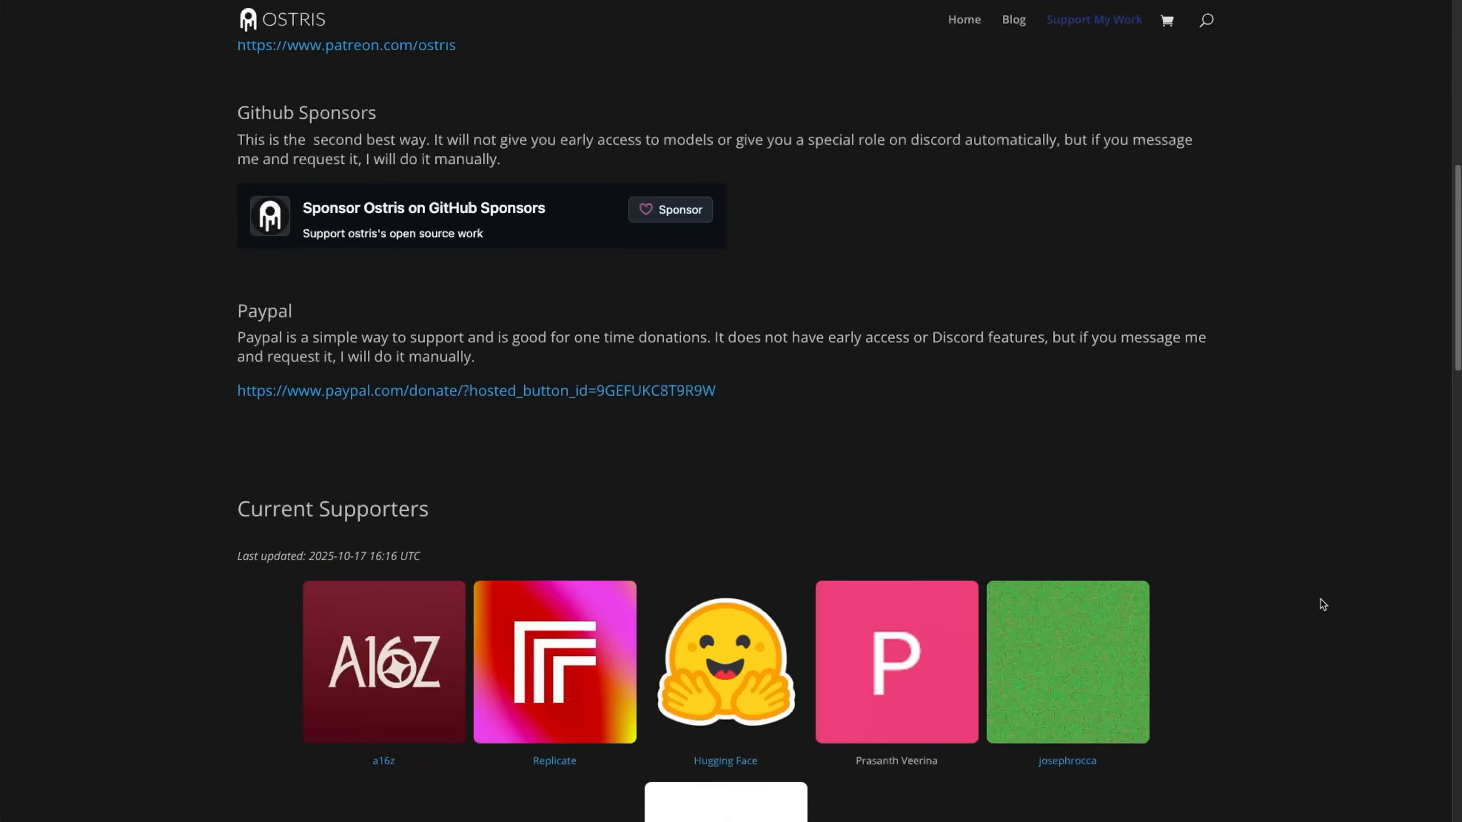
{"action": "scroll", "coordinate": [1321, 604], "scroll_direction": "down", "scroll_amount": 3}
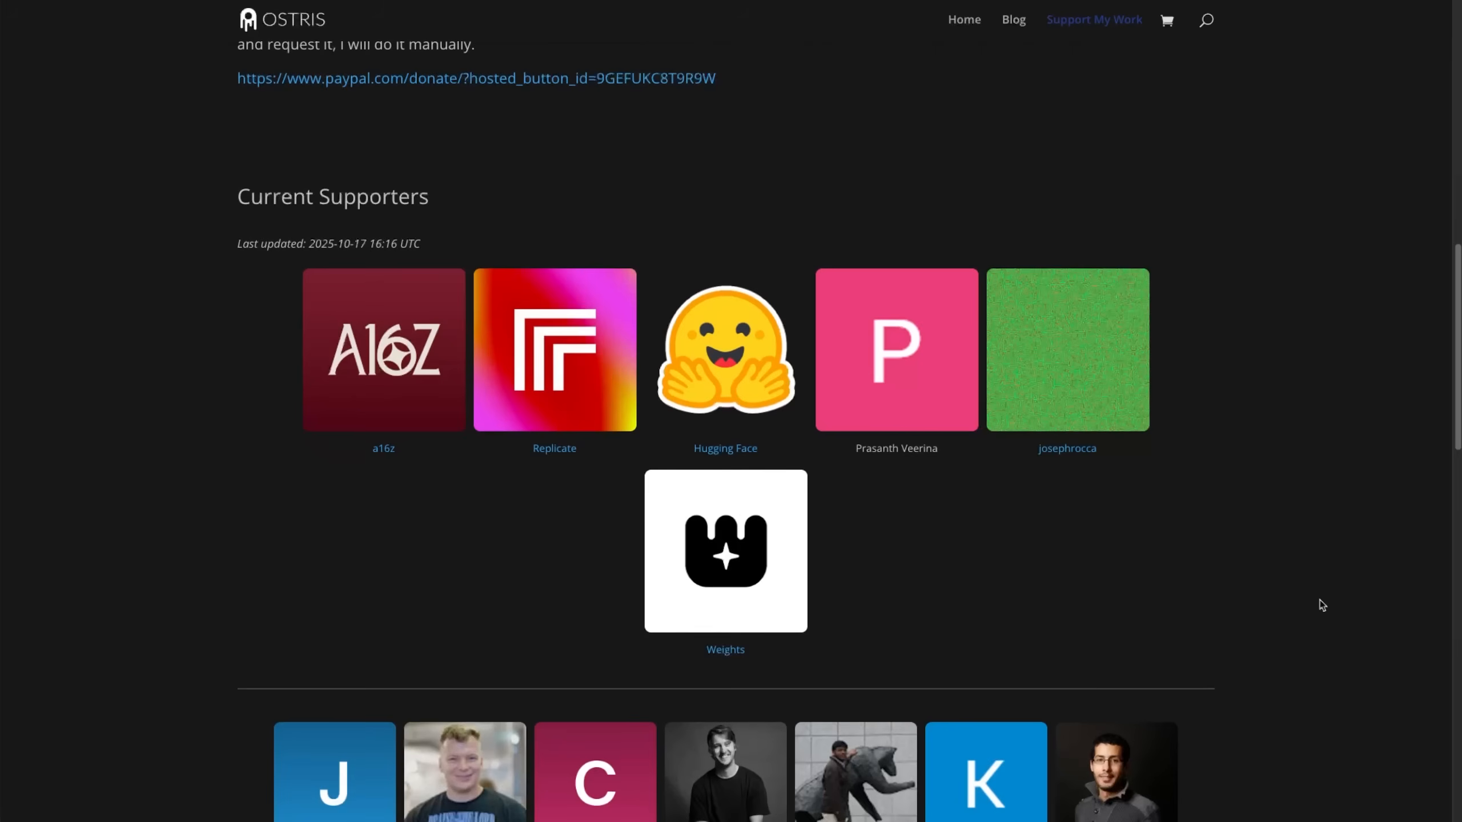
{"action": "scroll", "coordinate": [1320, 601], "scroll_direction": "down", "scroll_amount": 2}
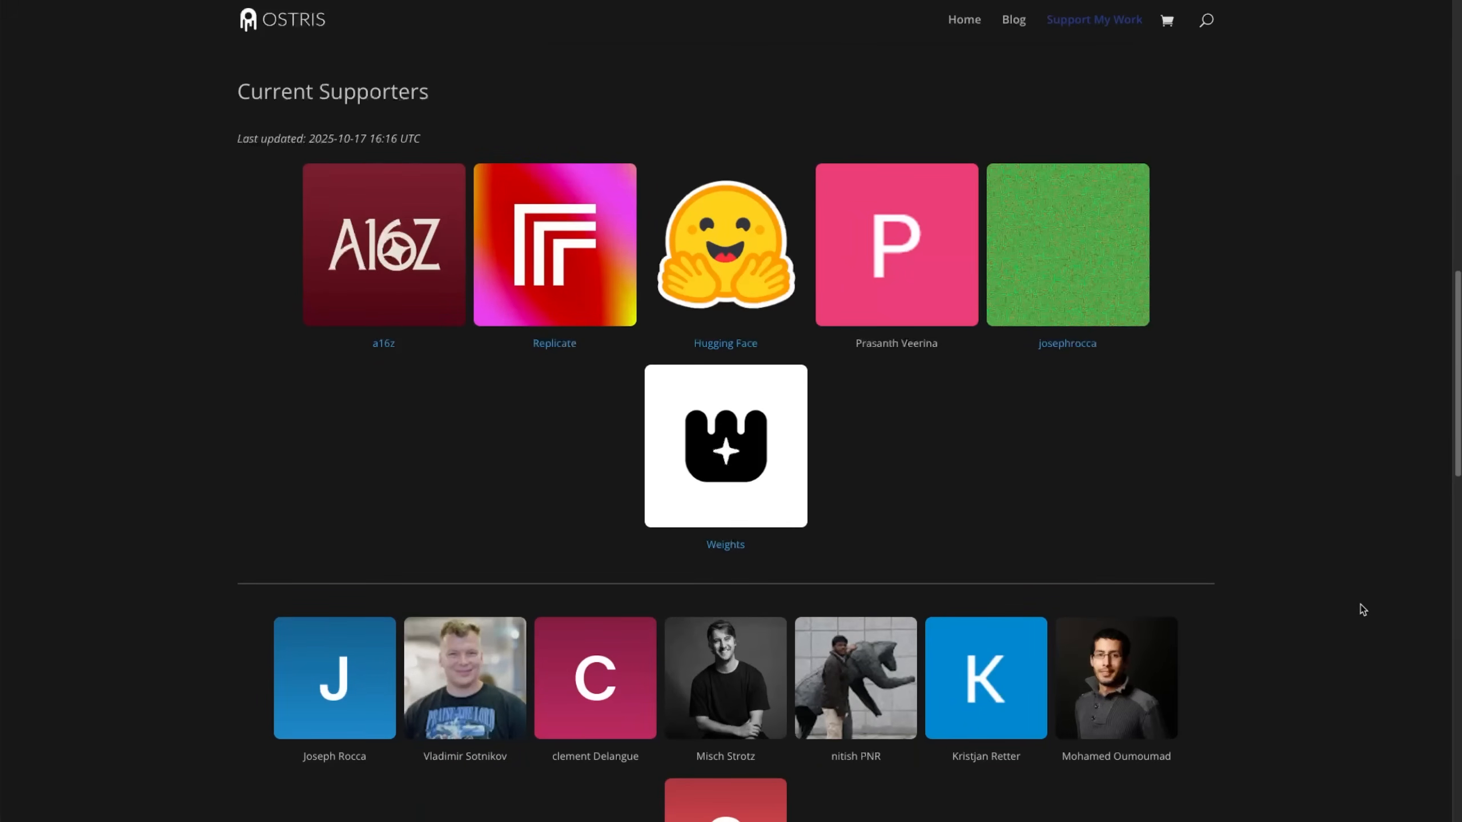
{"action": "scroll", "coordinate": [1361, 605], "scroll_direction": "down", "scroll_amount": 2}
{"action": "scroll", "coordinate": [1360, 605], "scroll_direction": "down", "scroll_amount": 3}
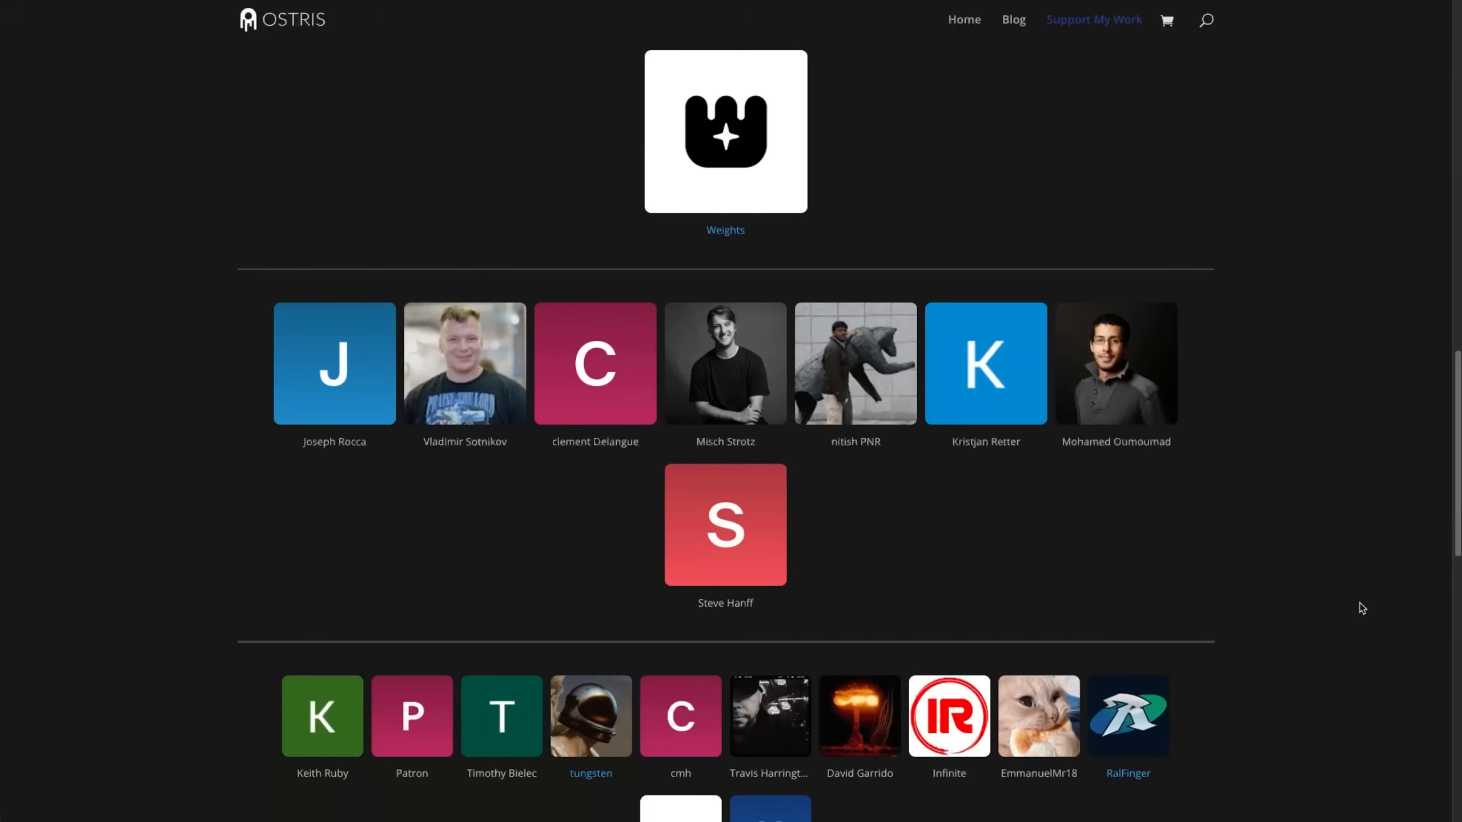
{"action": "scroll", "coordinate": [1362, 610], "scroll_direction": "down", "scroll_amount": 1}
{"action": "scroll", "coordinate": [1362, 604], "scroll_direction": "down", "scroll_amount": 6}
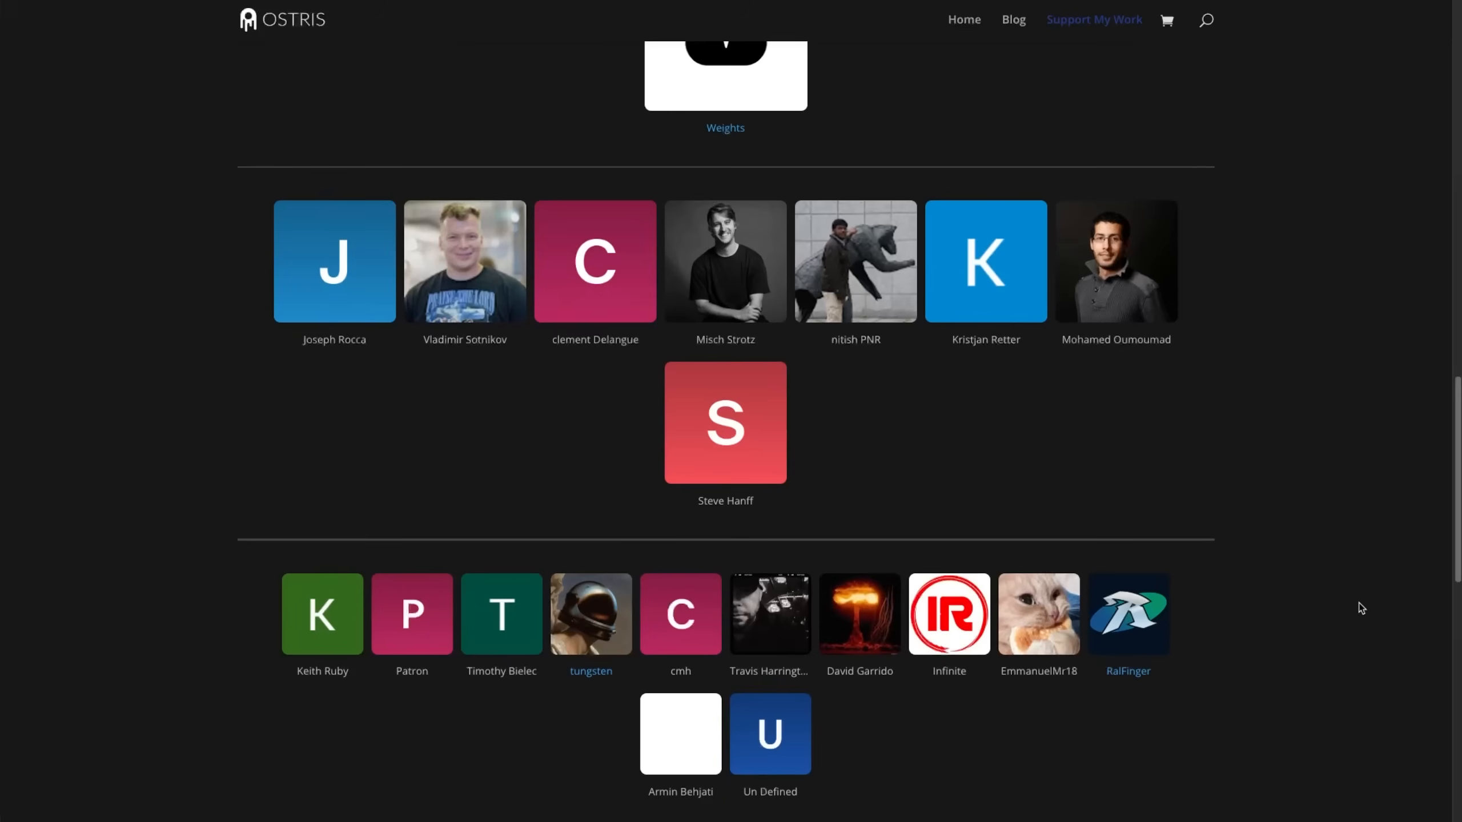
{"action": "scroll", "coordinate": [1361, 608], "scroll_direction": "down", "scroll_amount": 4}
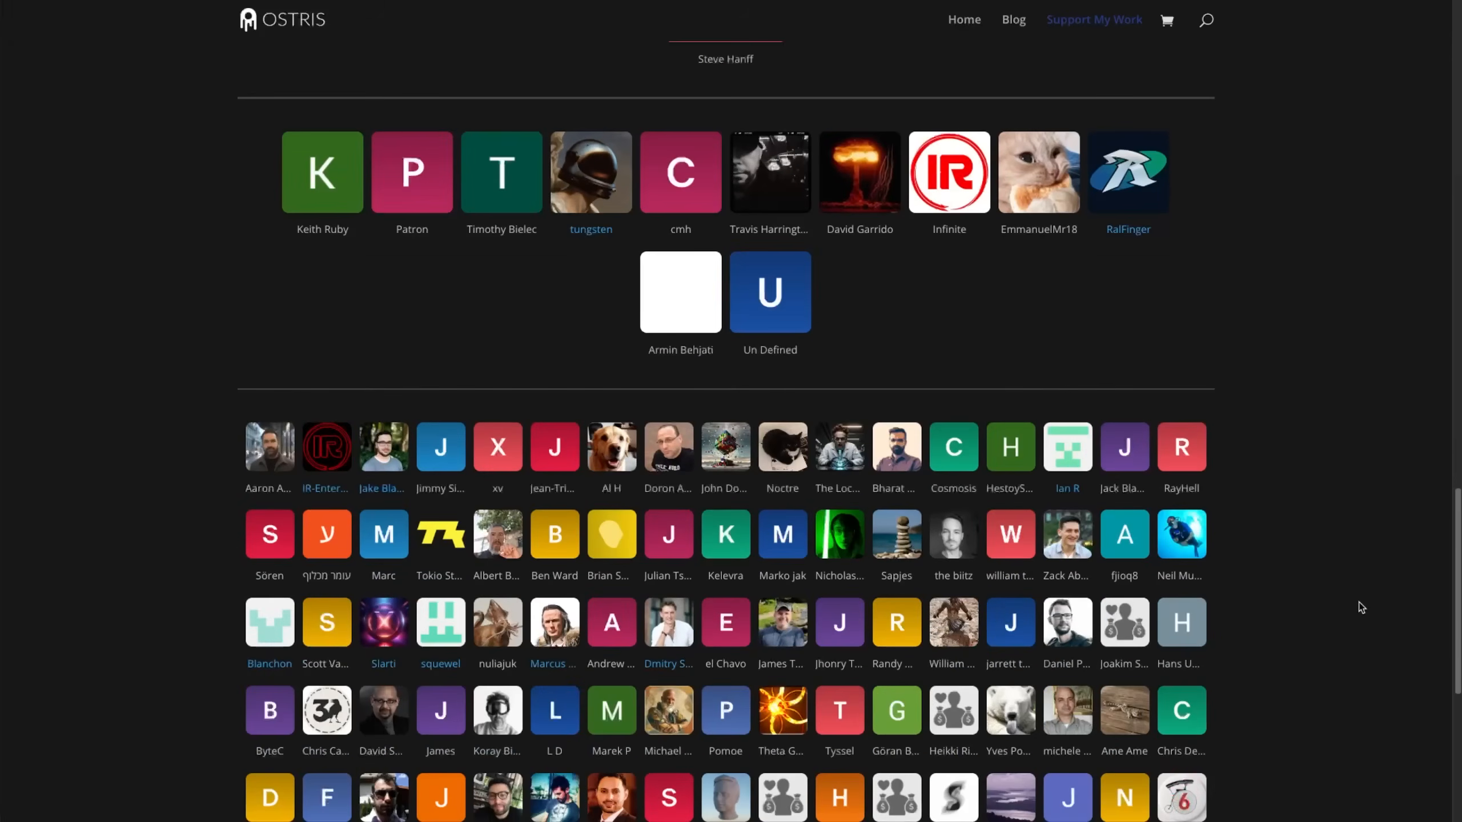
{"action": "scroll", "coordinate": [1361, 607], "scroll_direction": "down", "scroll_amount": 2}
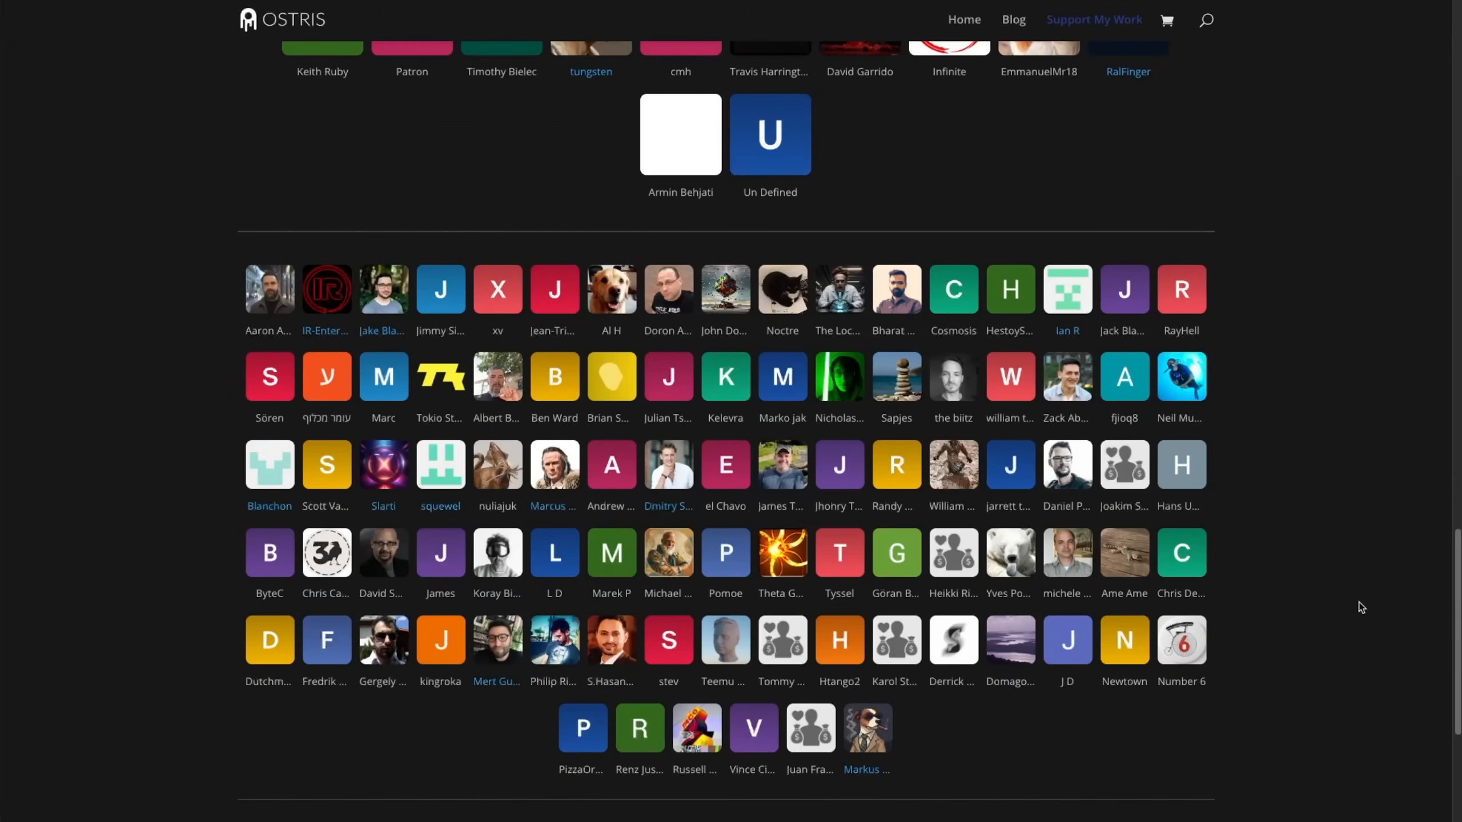
{"action": "scroll", "coordinate": [1361, 608], "scroll_direction": "up", "scroll_amount": 18}
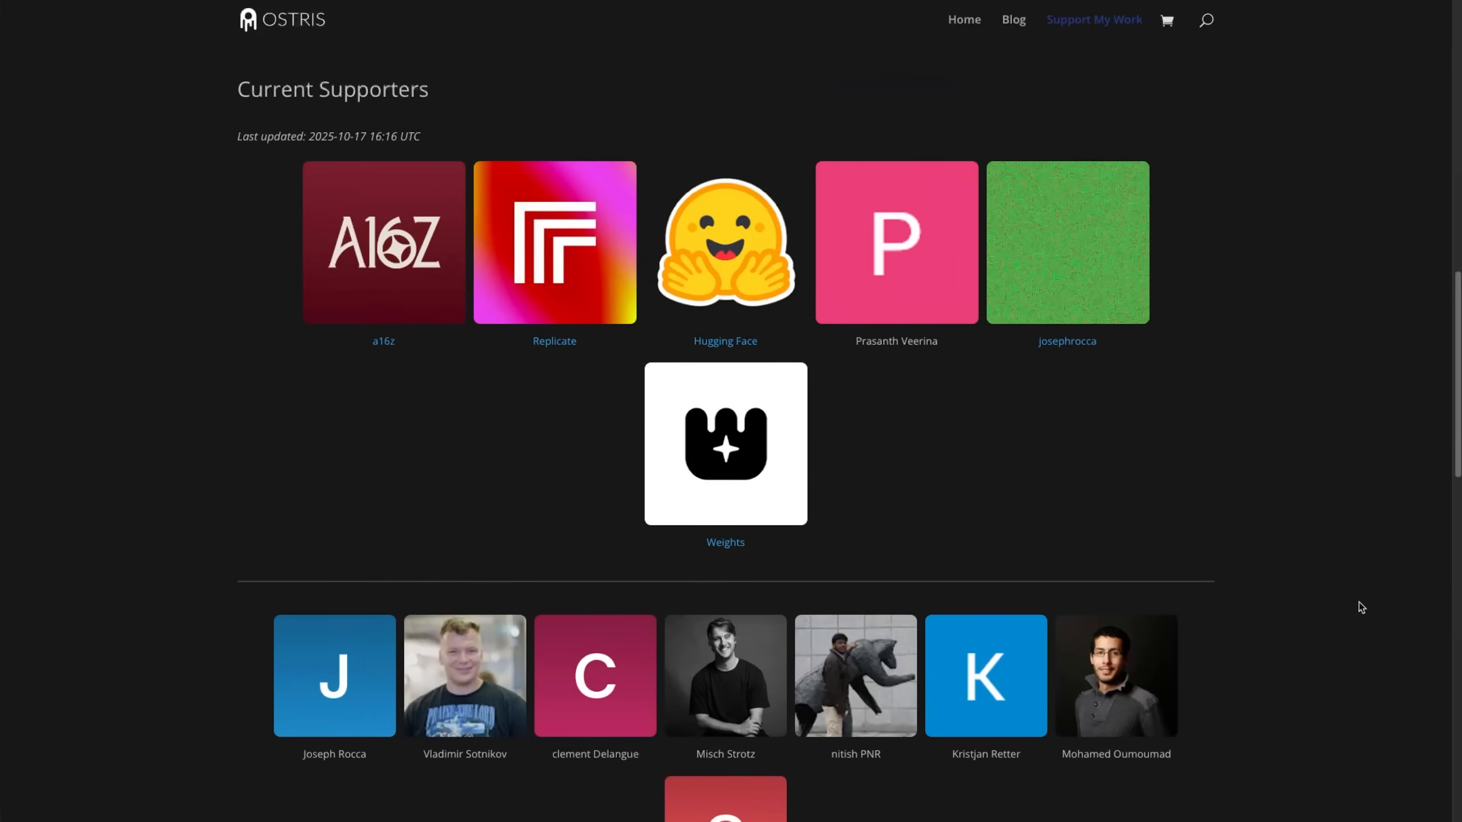
{"action": "scroll", "coordinate": [1359, 606], "scroll_direction": "down", "scroll_amount": 4}
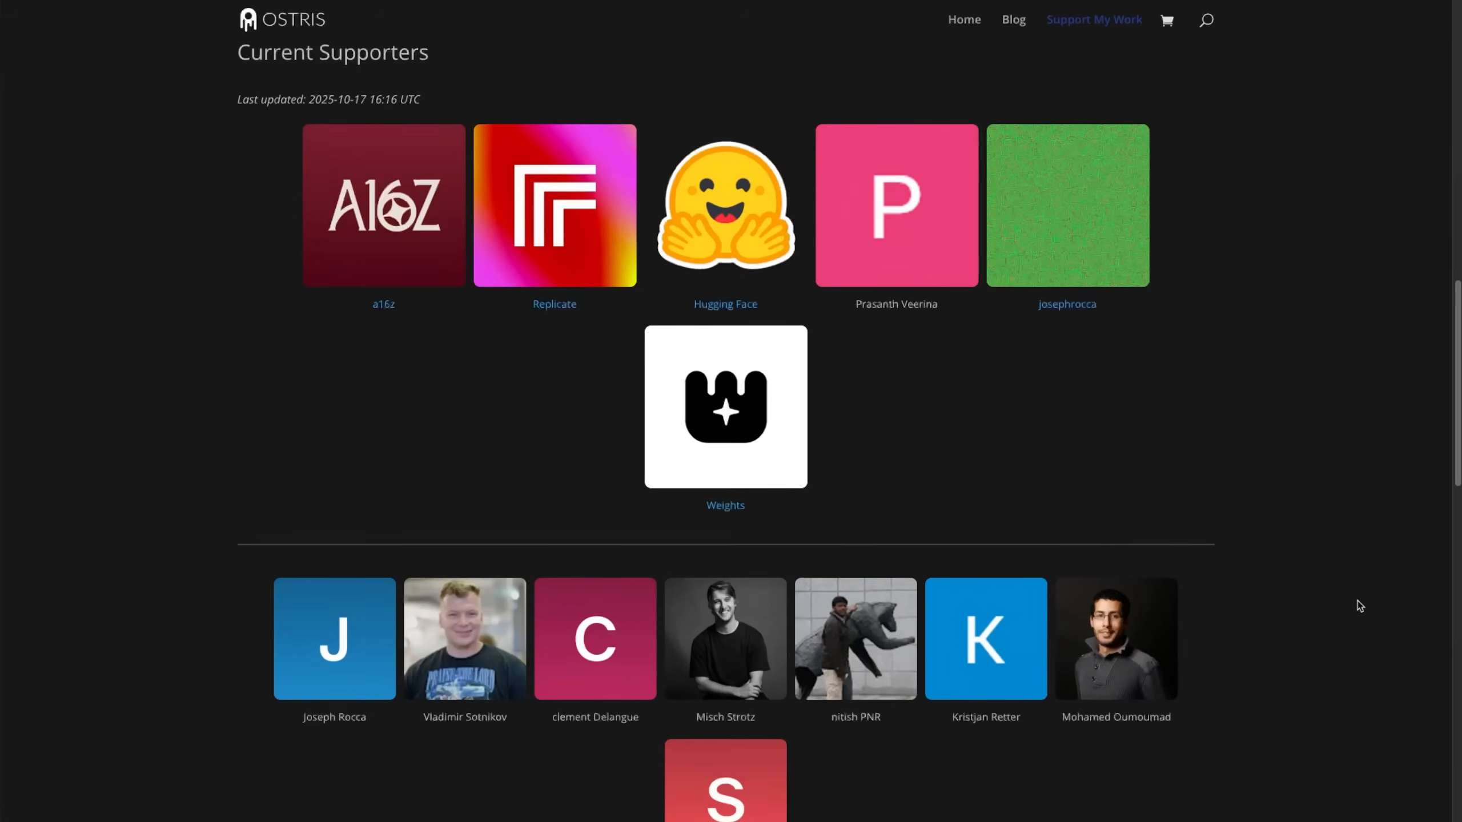
{"action": "scroll", "coordinate": [1359, 606], "scroll_direction": "up", "scroll_amount": 6}
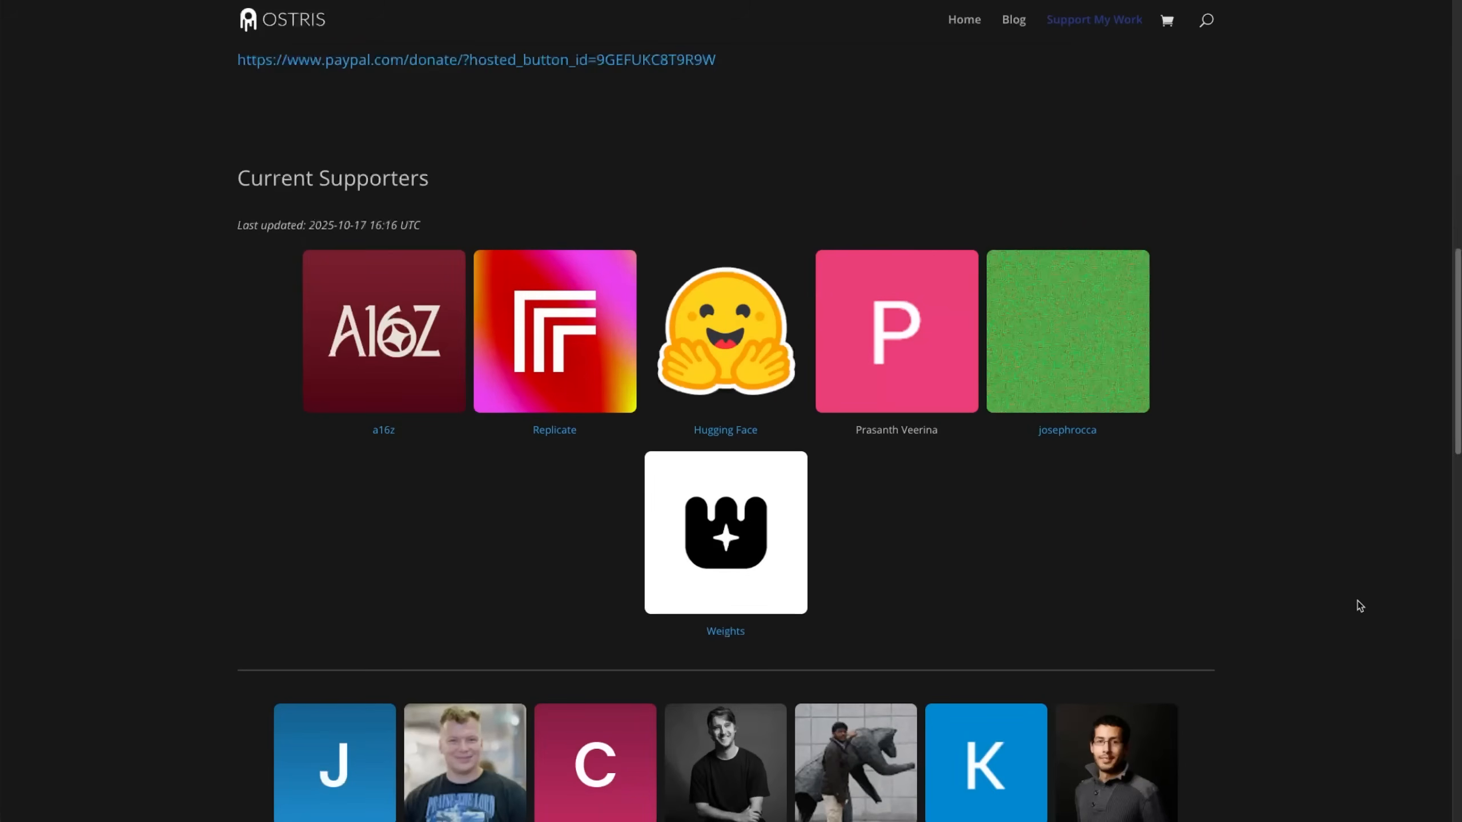